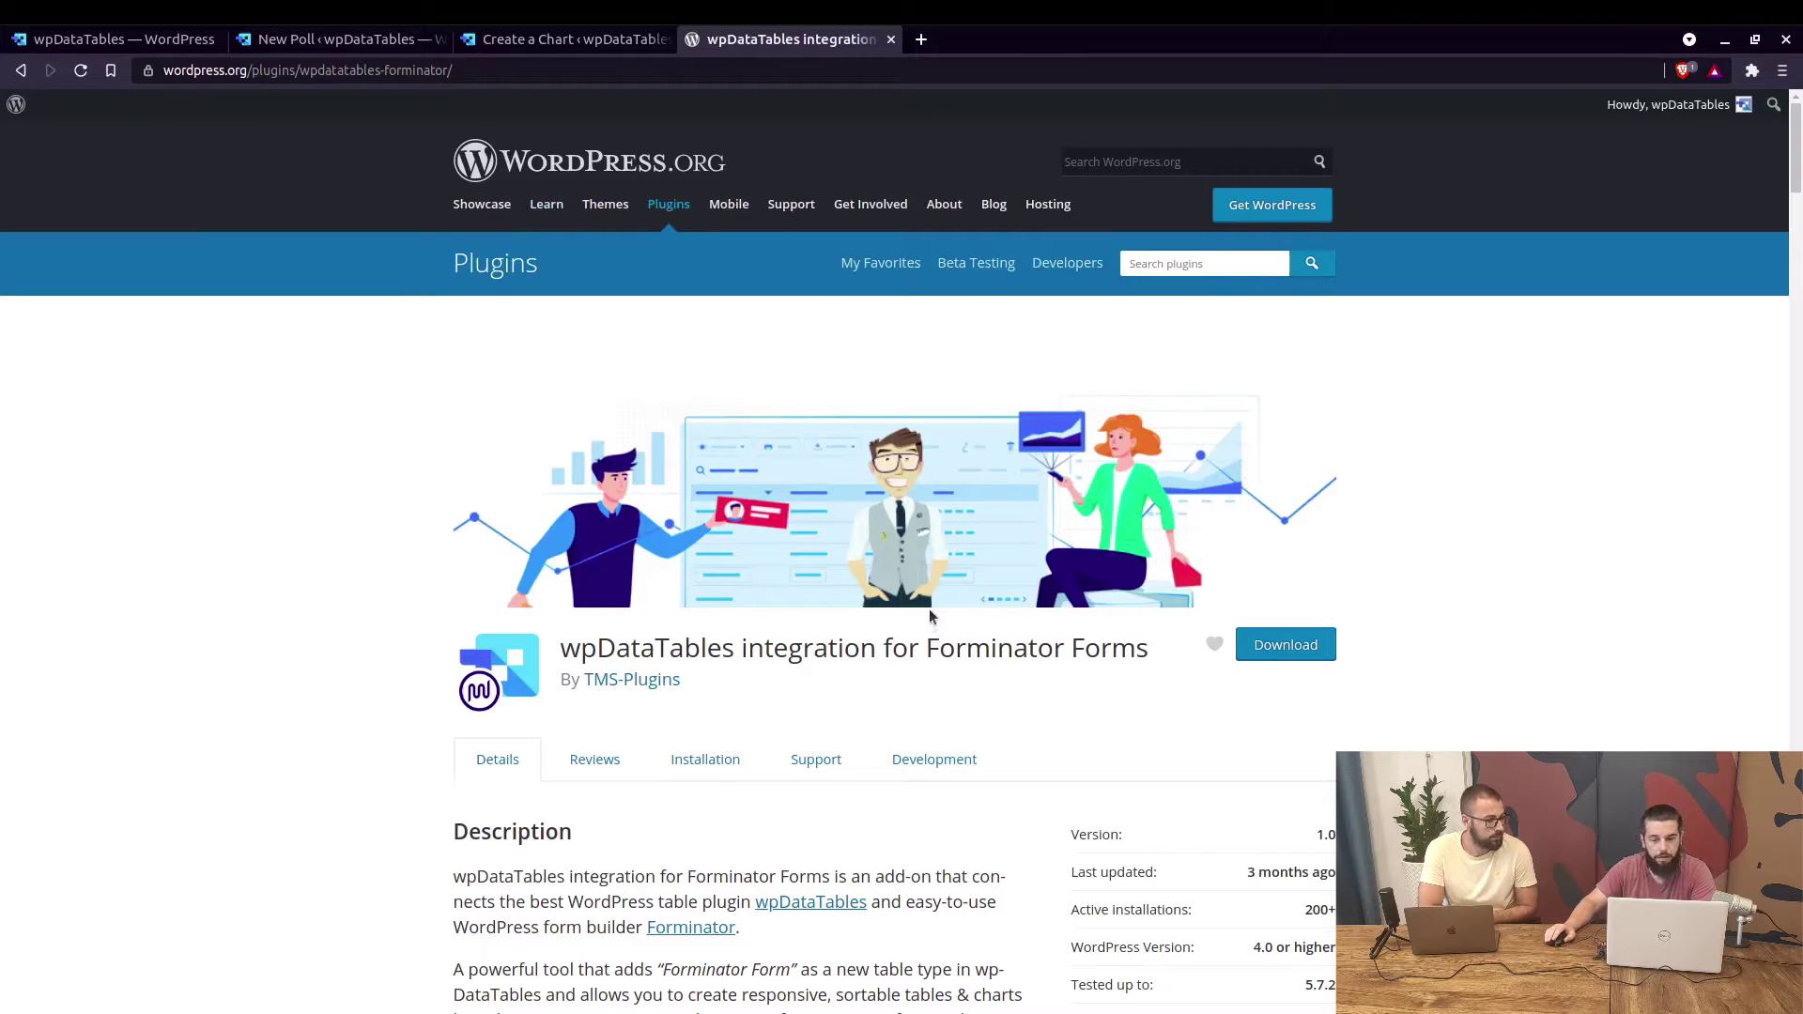
Scroll the page and highlight the words form, quiz and poll in the description.
scroll(932, 593, "down", 3)
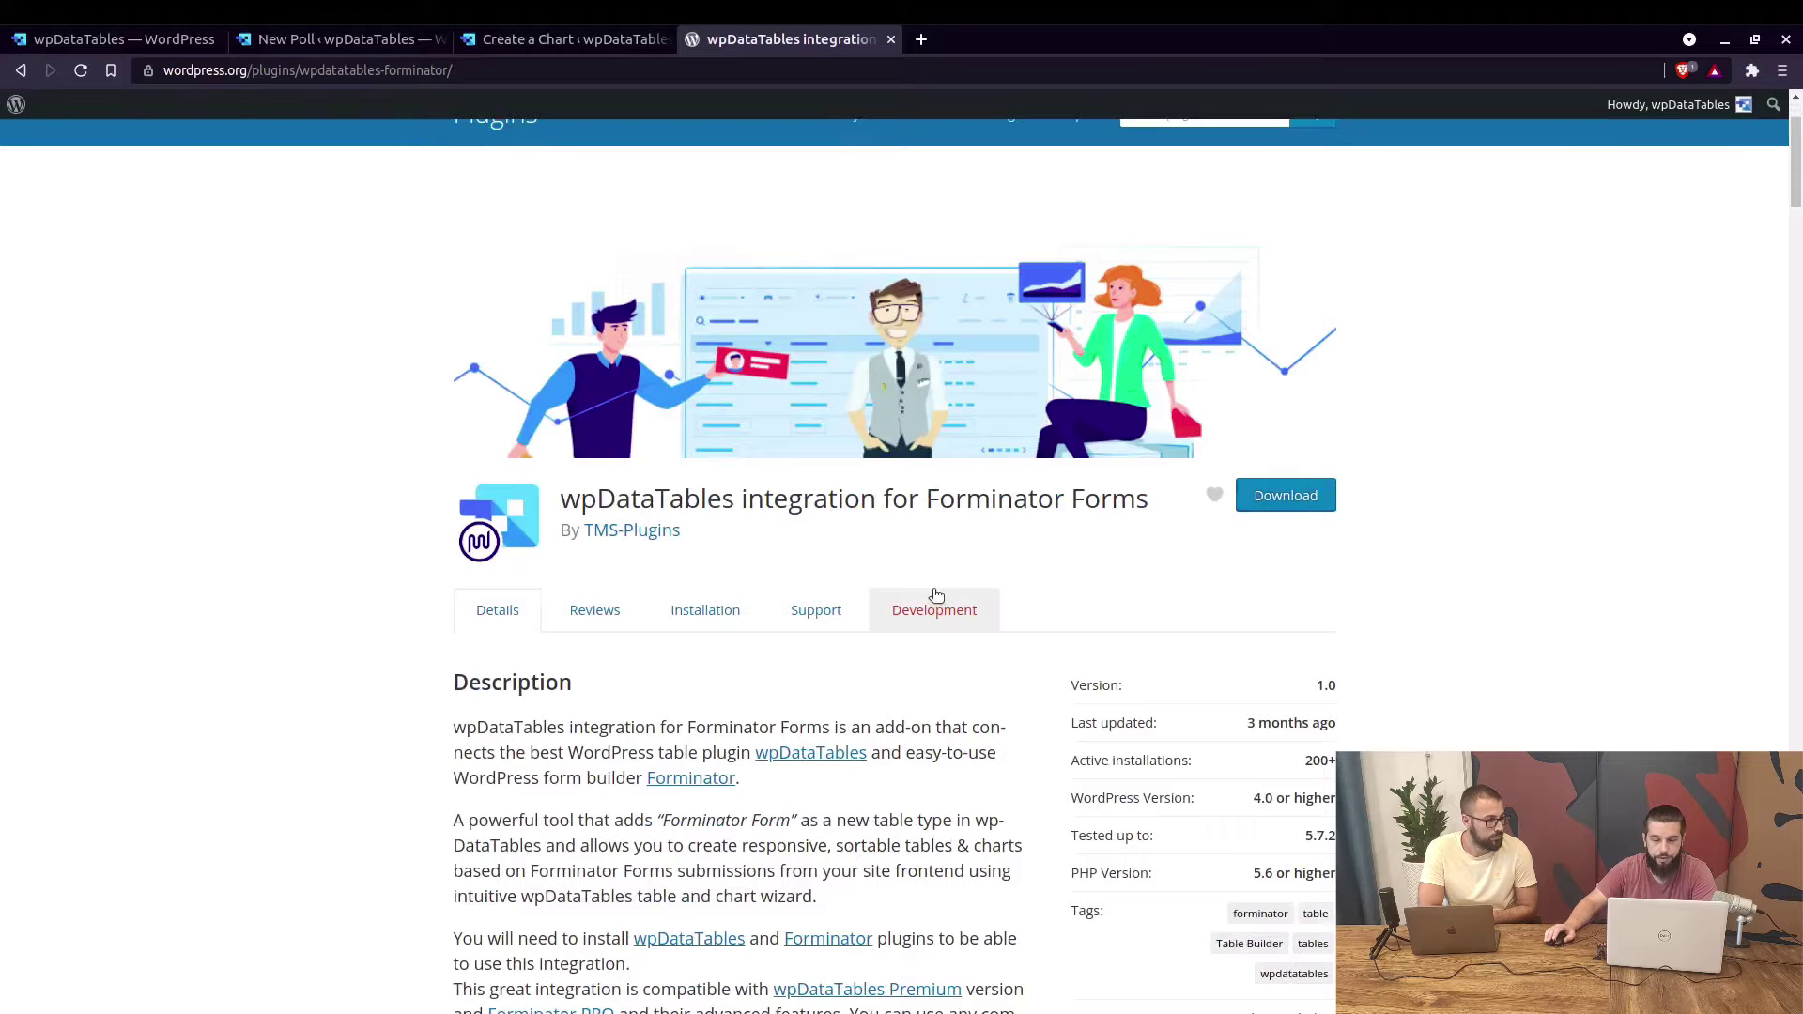
scroll(545, 366, "up", 2)
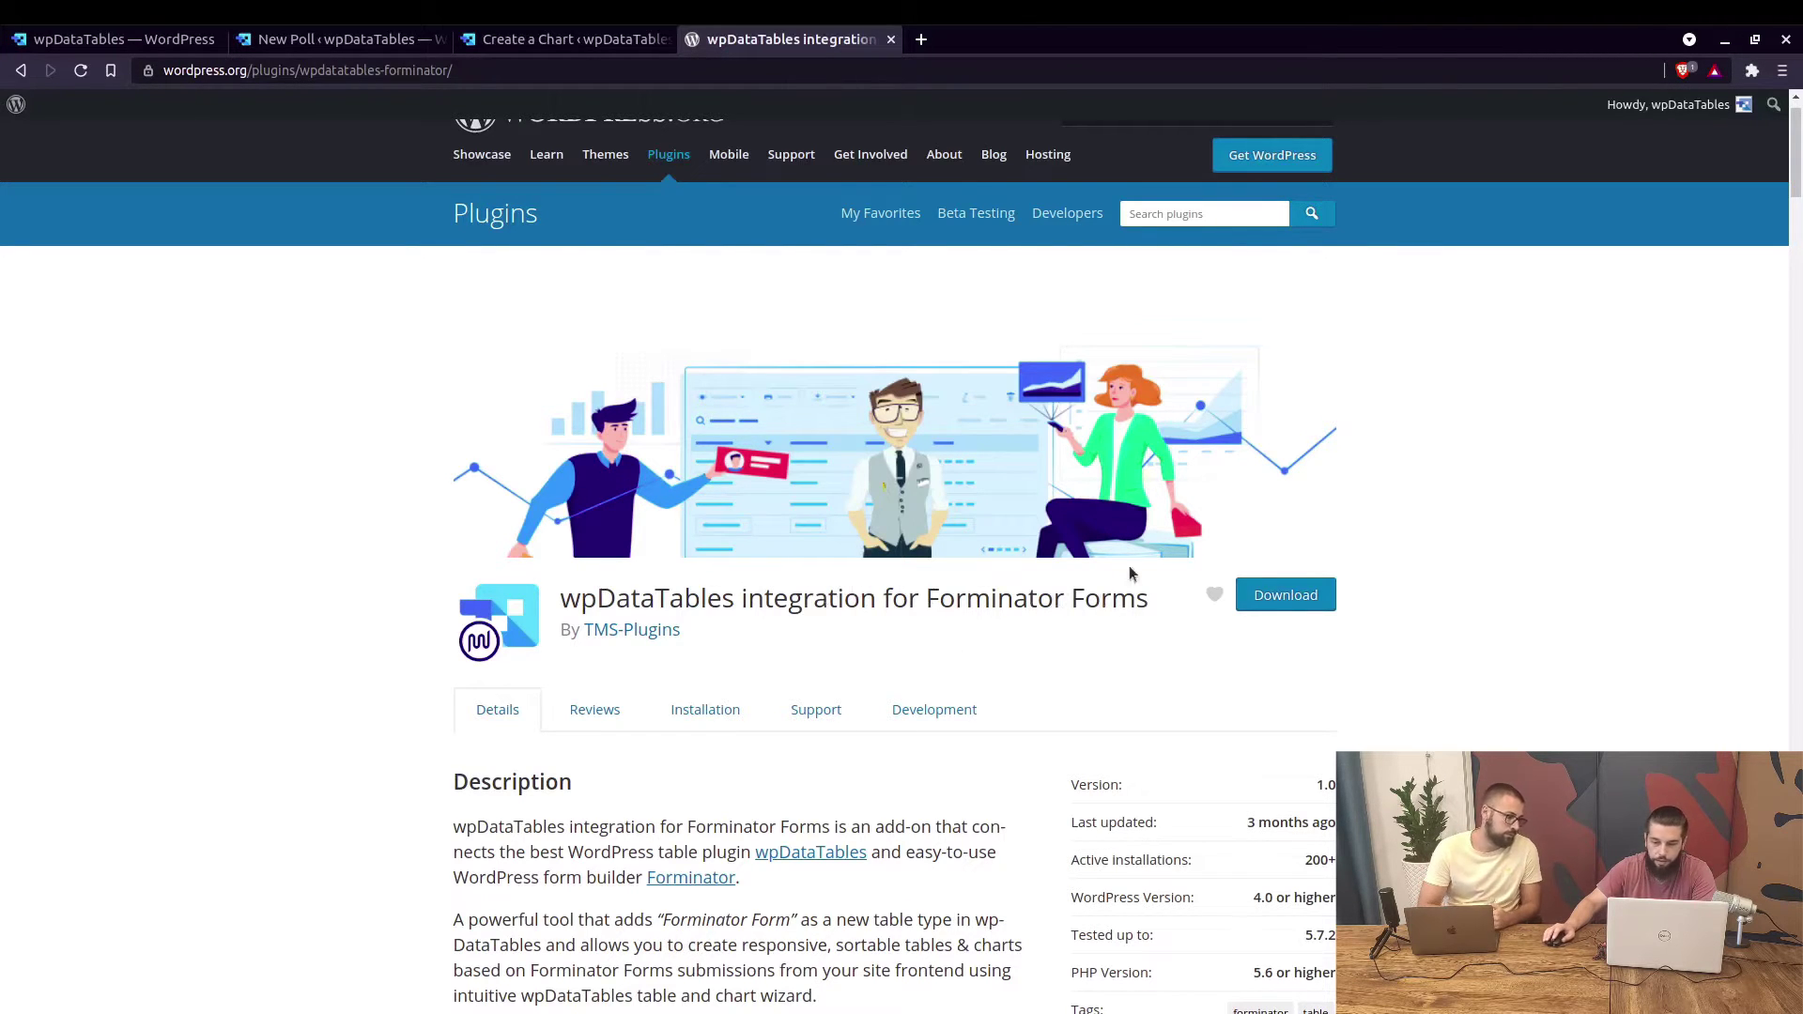
scroll(1014, 622, "down", 4)
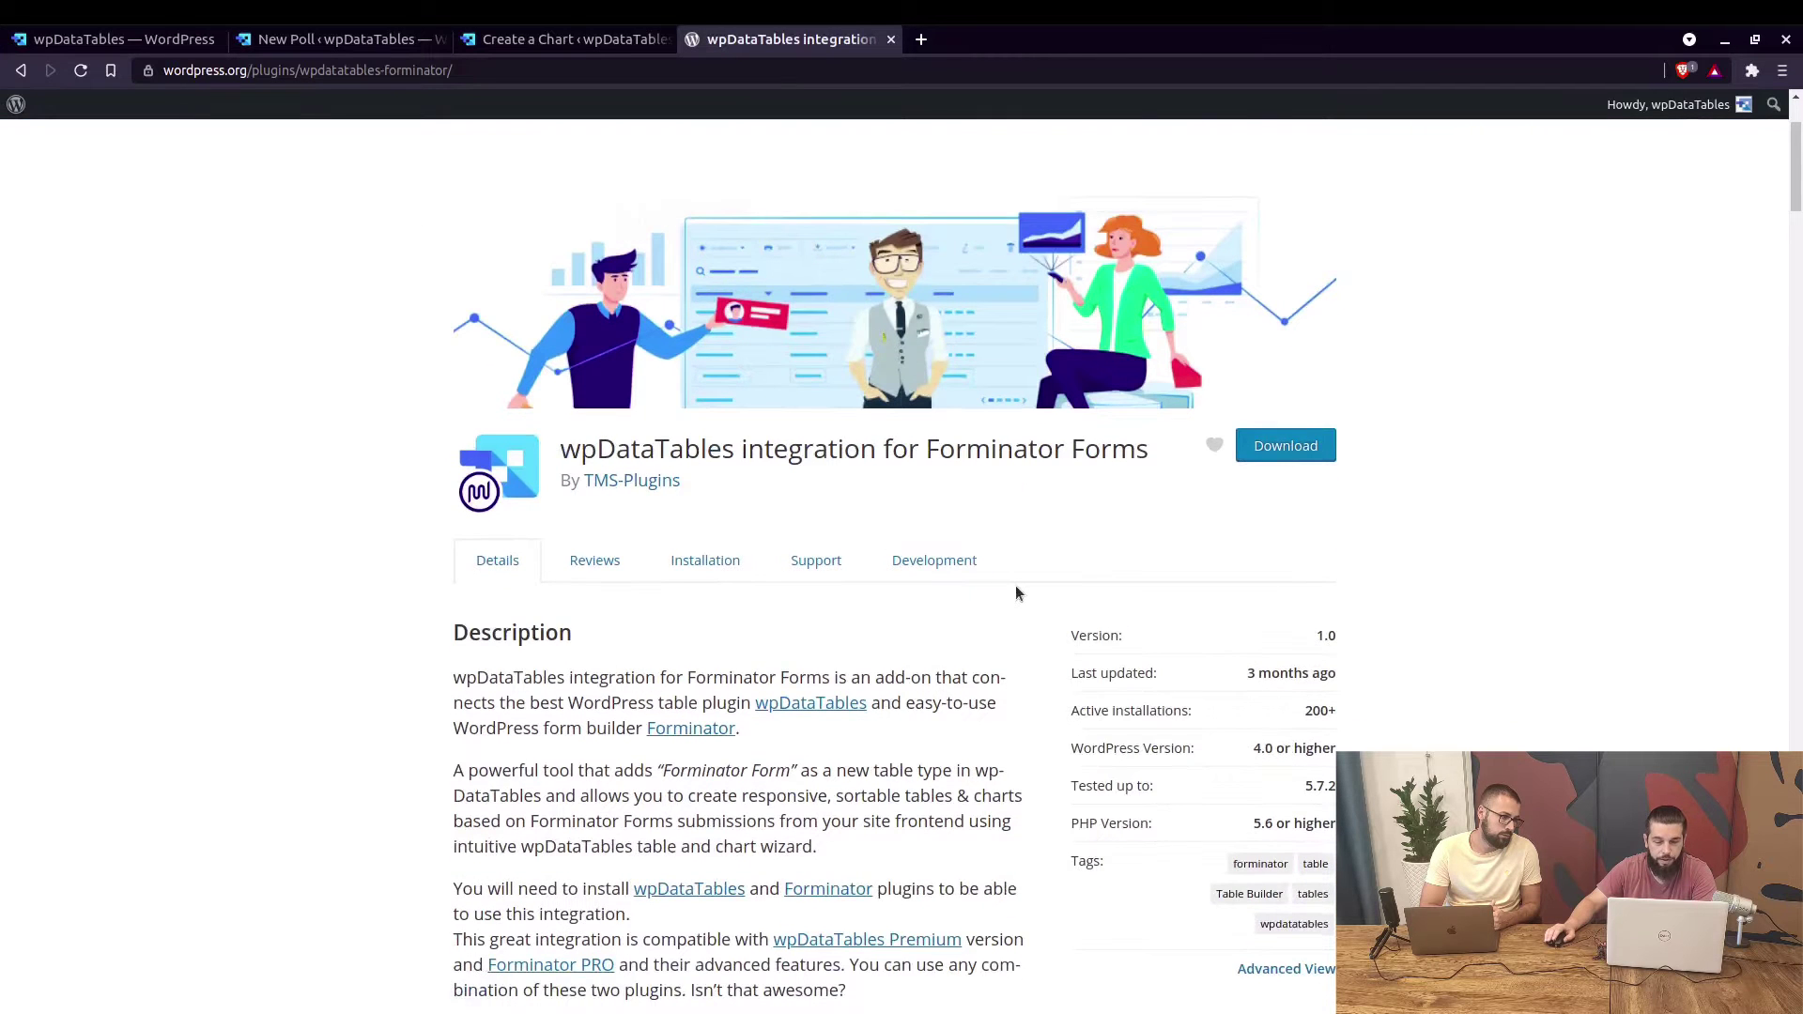
scroll(1015, 584, "down", 2)
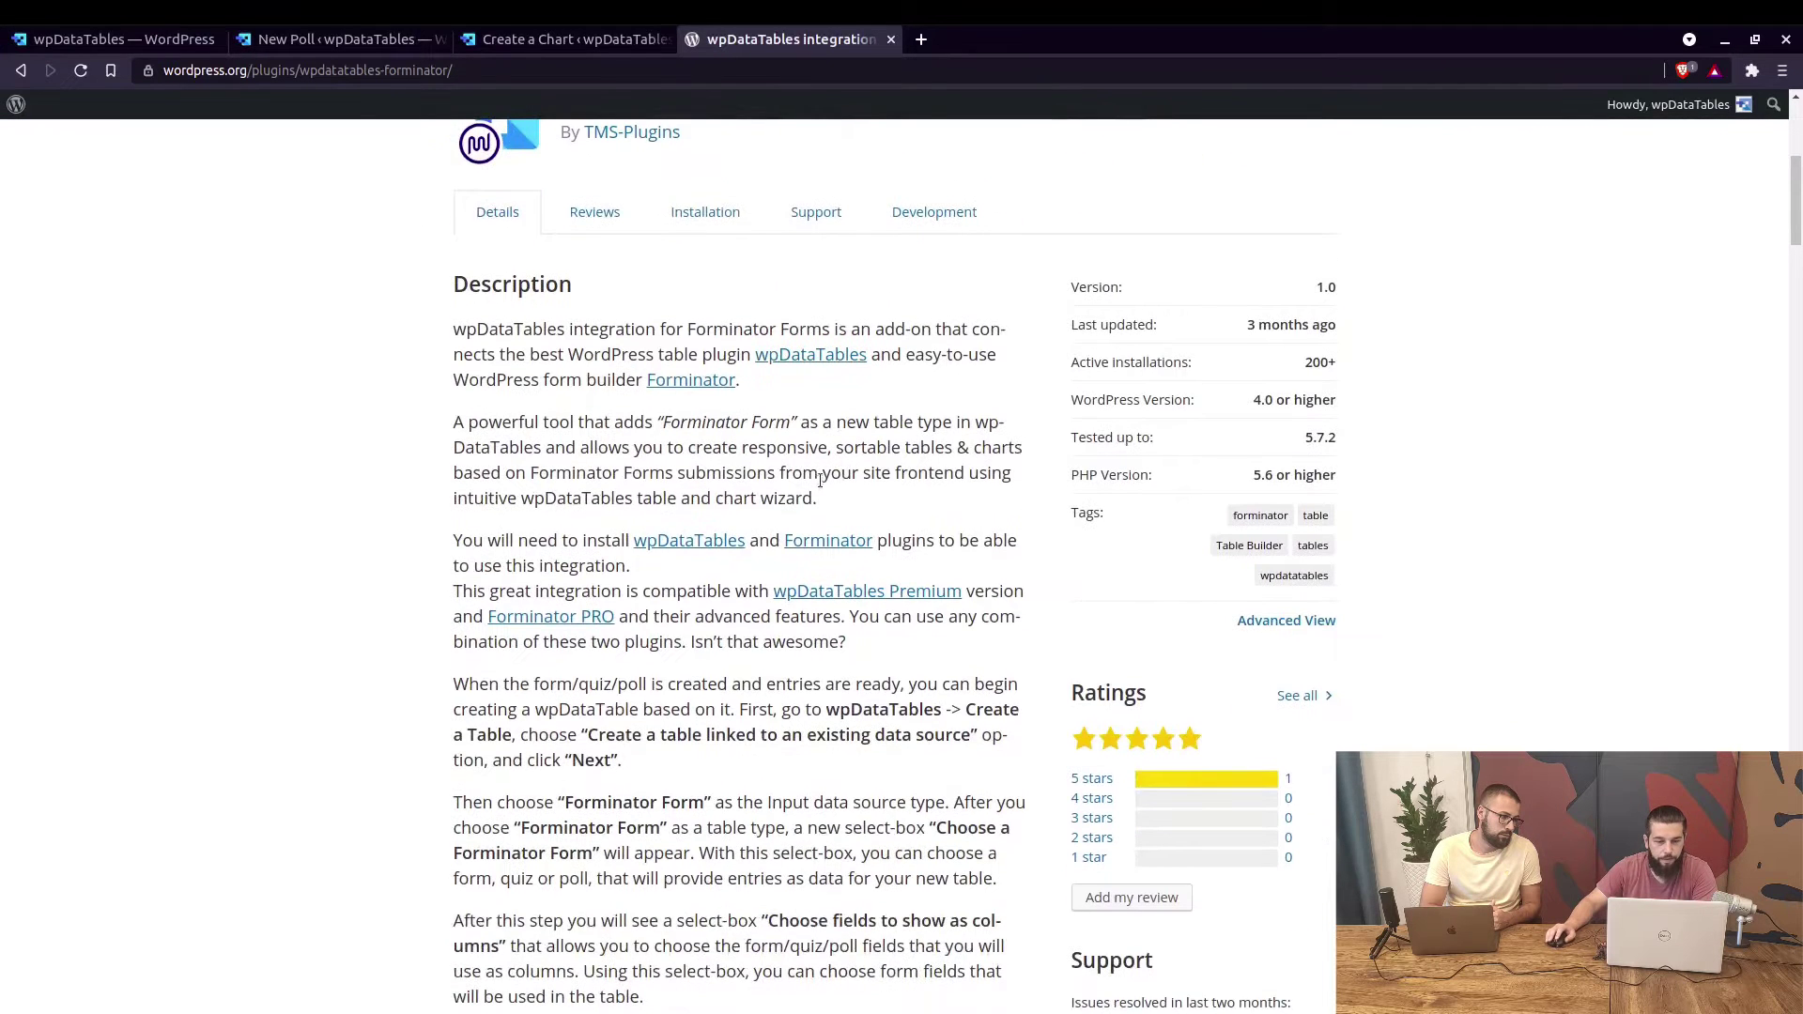
scroll(655, 392, "down", 1)
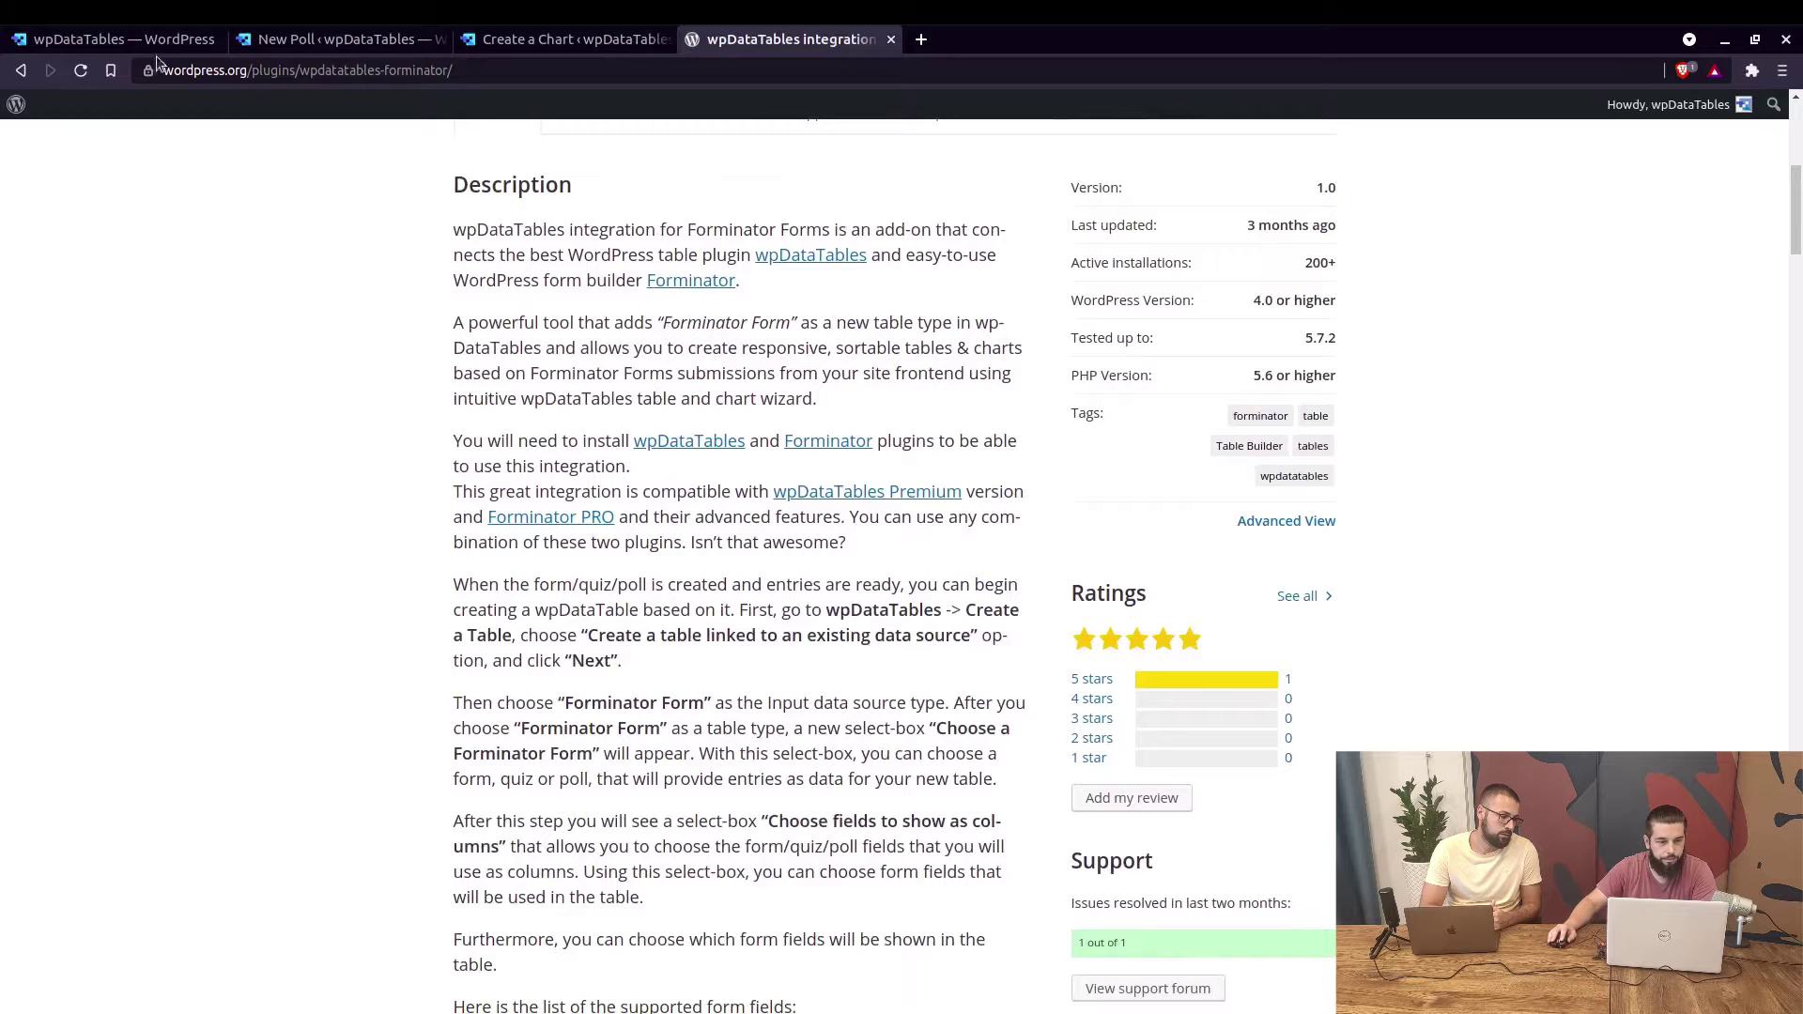
scroll(521, 523, "down", 1)
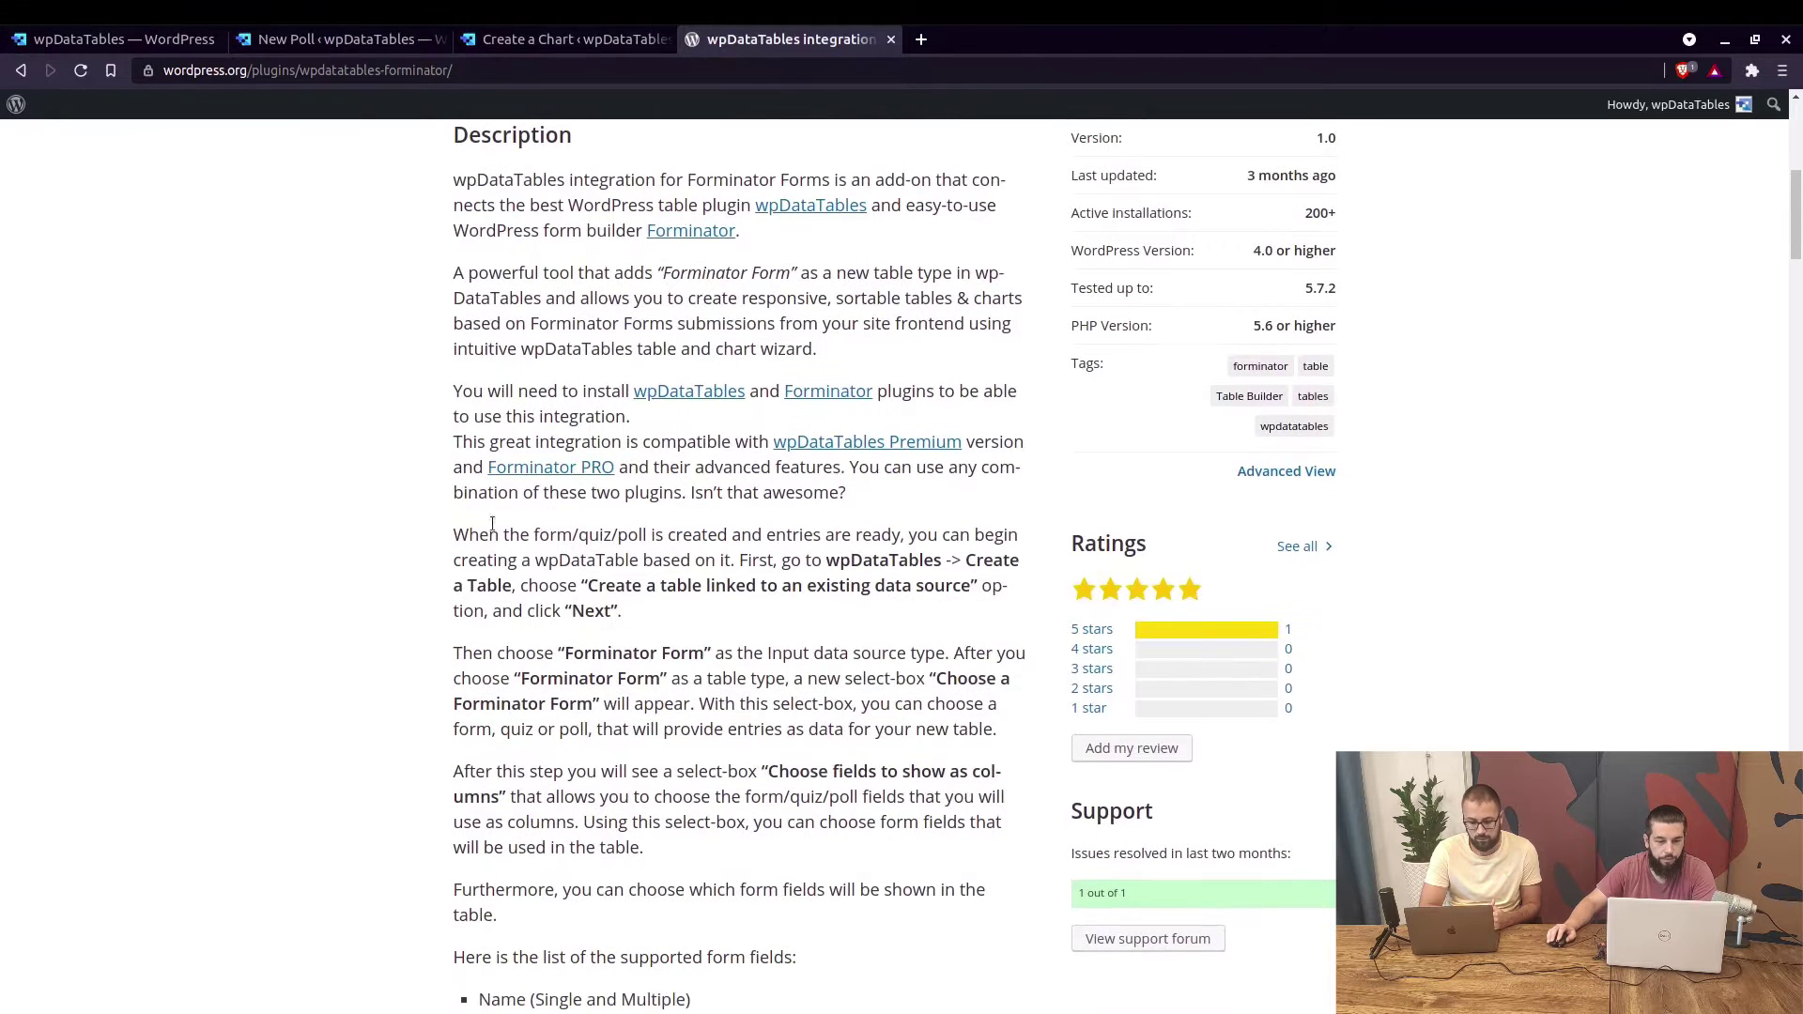
double_click(547, 533)
double_click(610, 533)
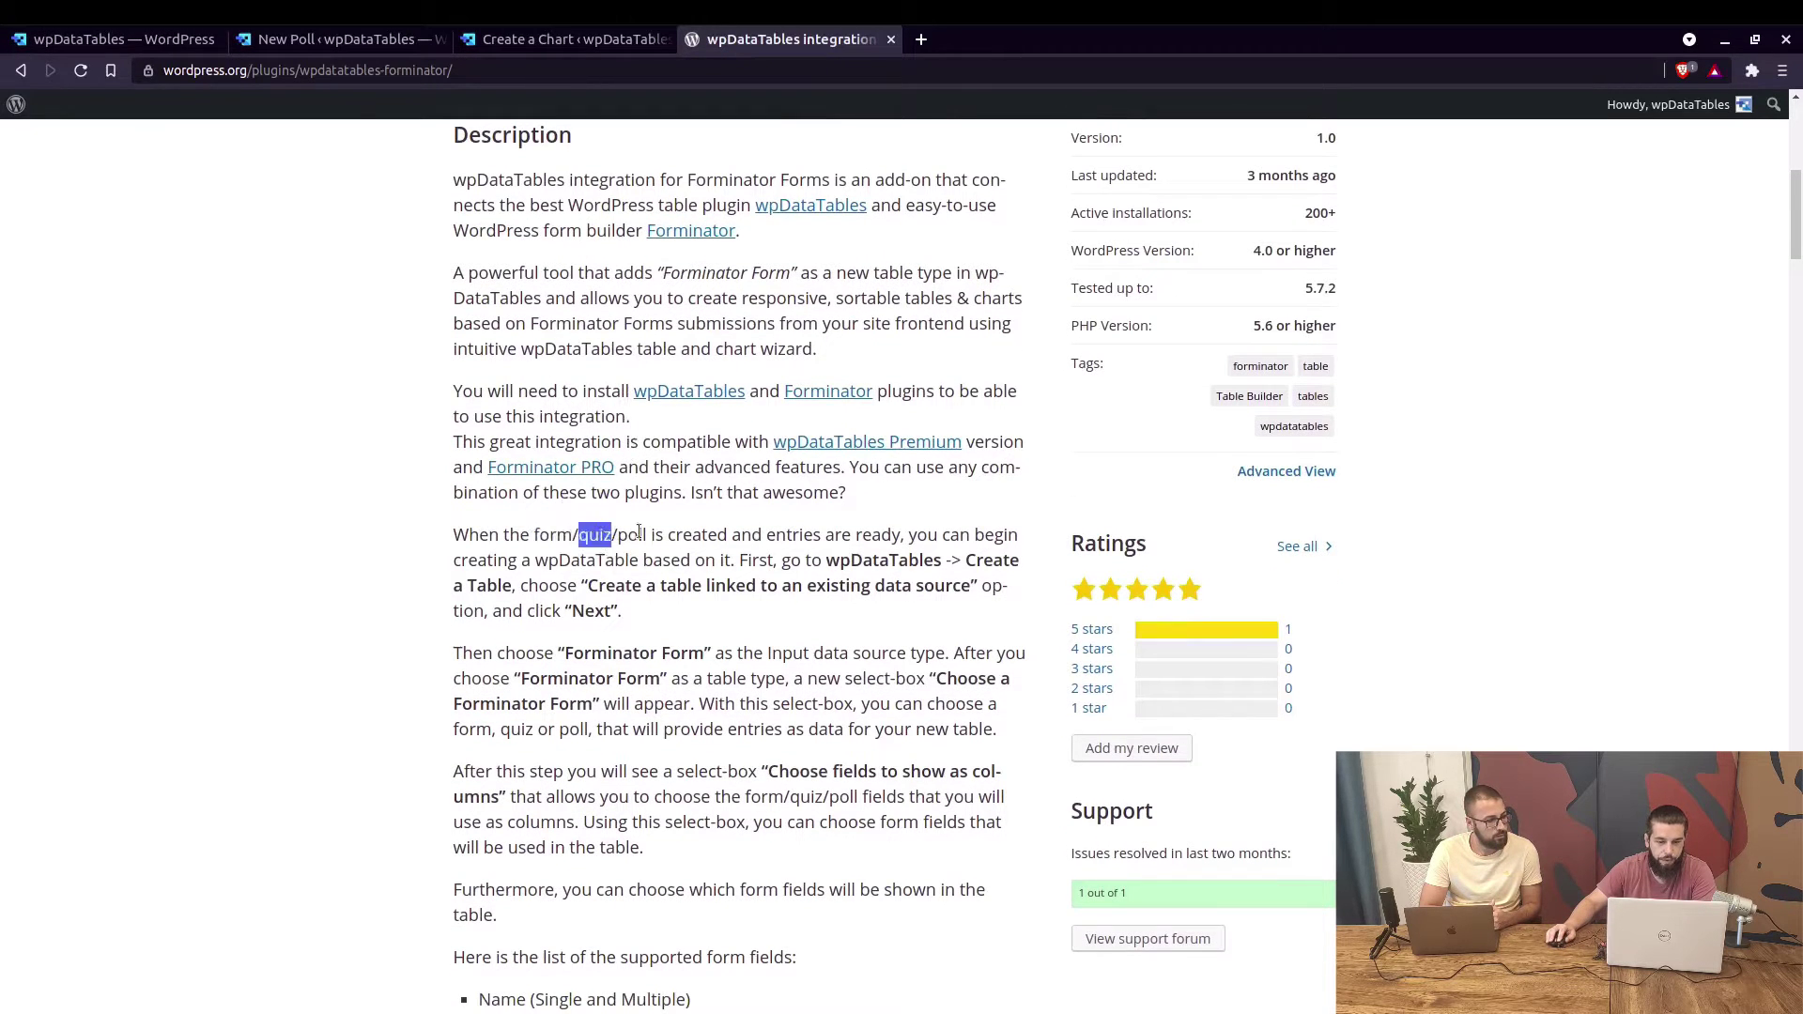
double_click(632, 534)
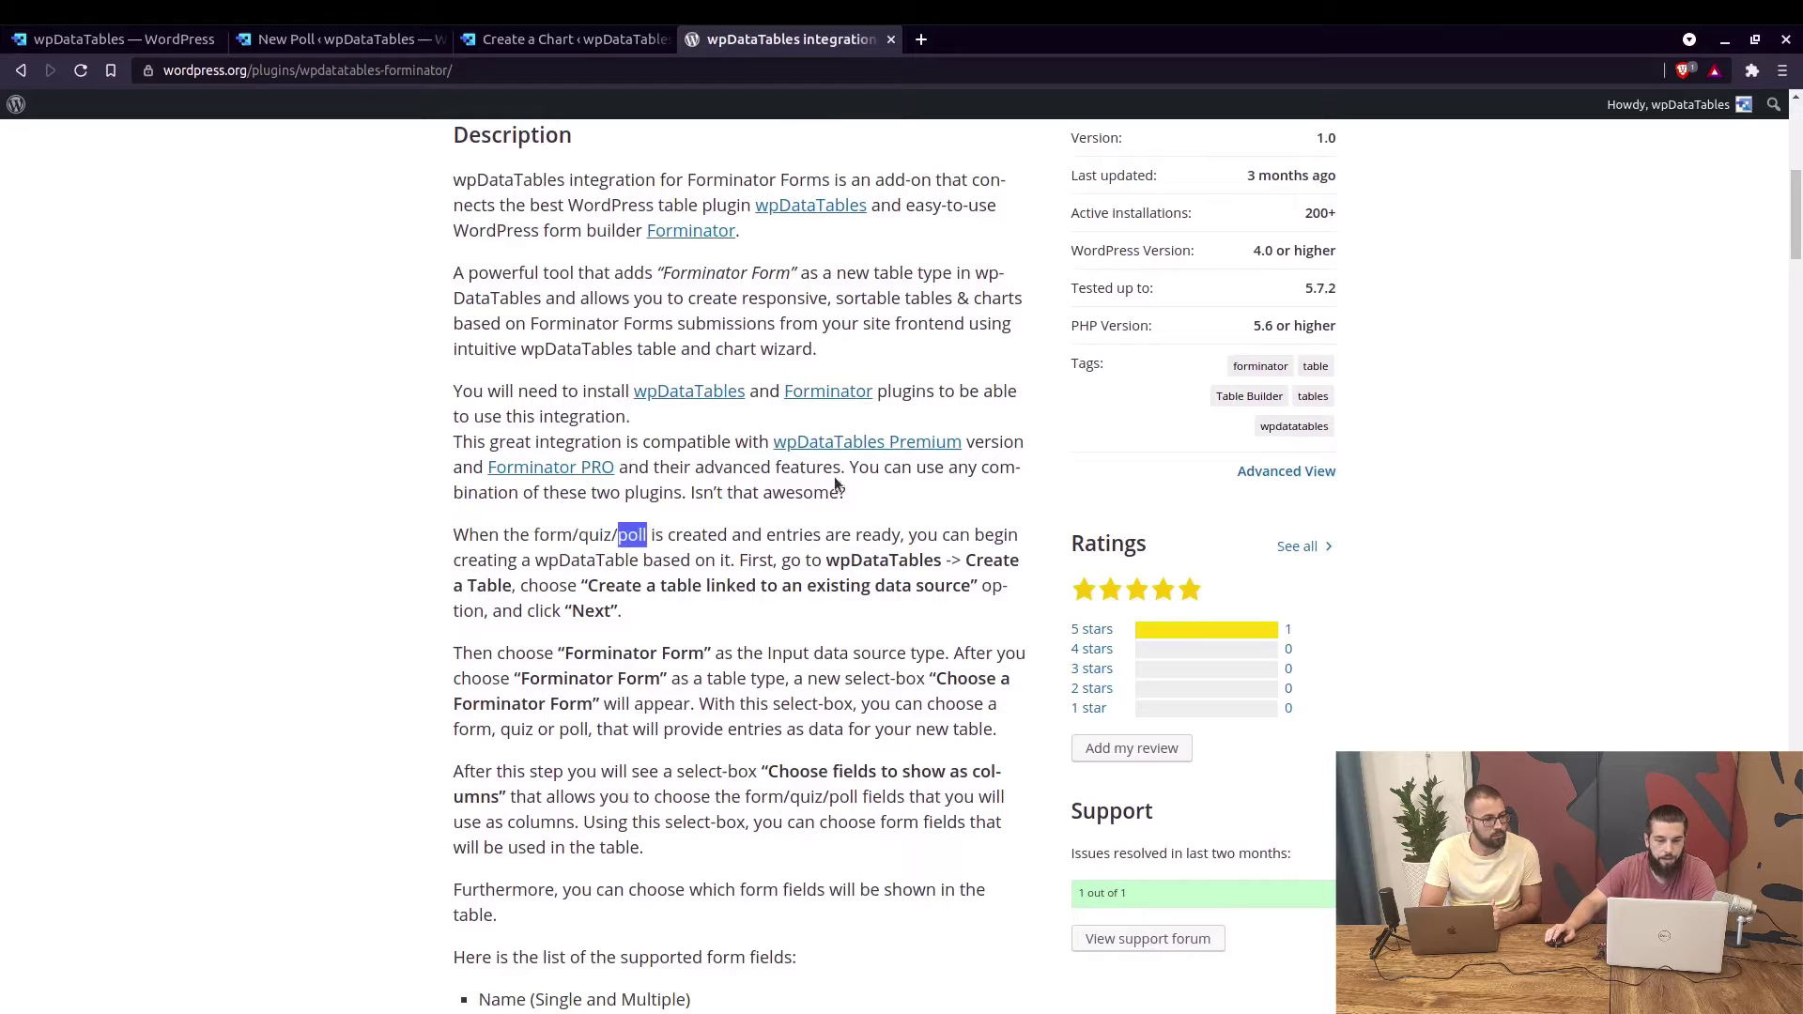
Go to the Forminator Dashboard and scroll through its forms, poll and quiz.
left_click(113, 42)
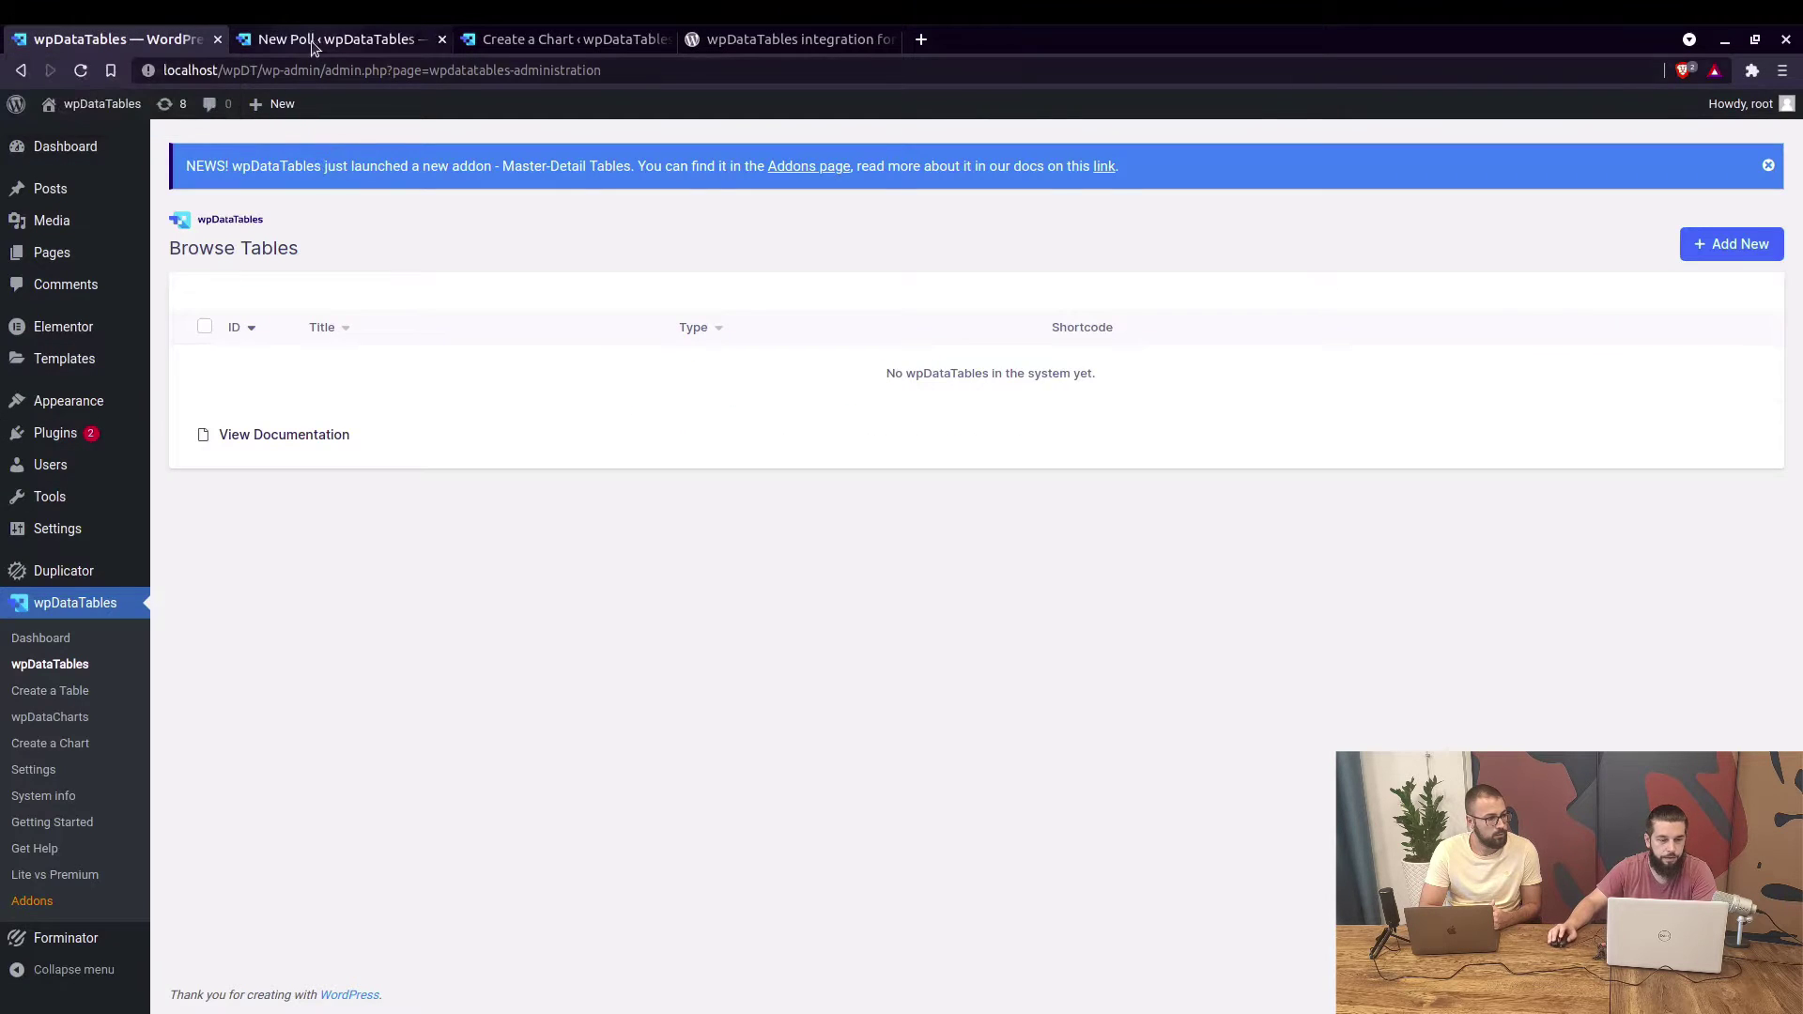
left_click(315, 42)
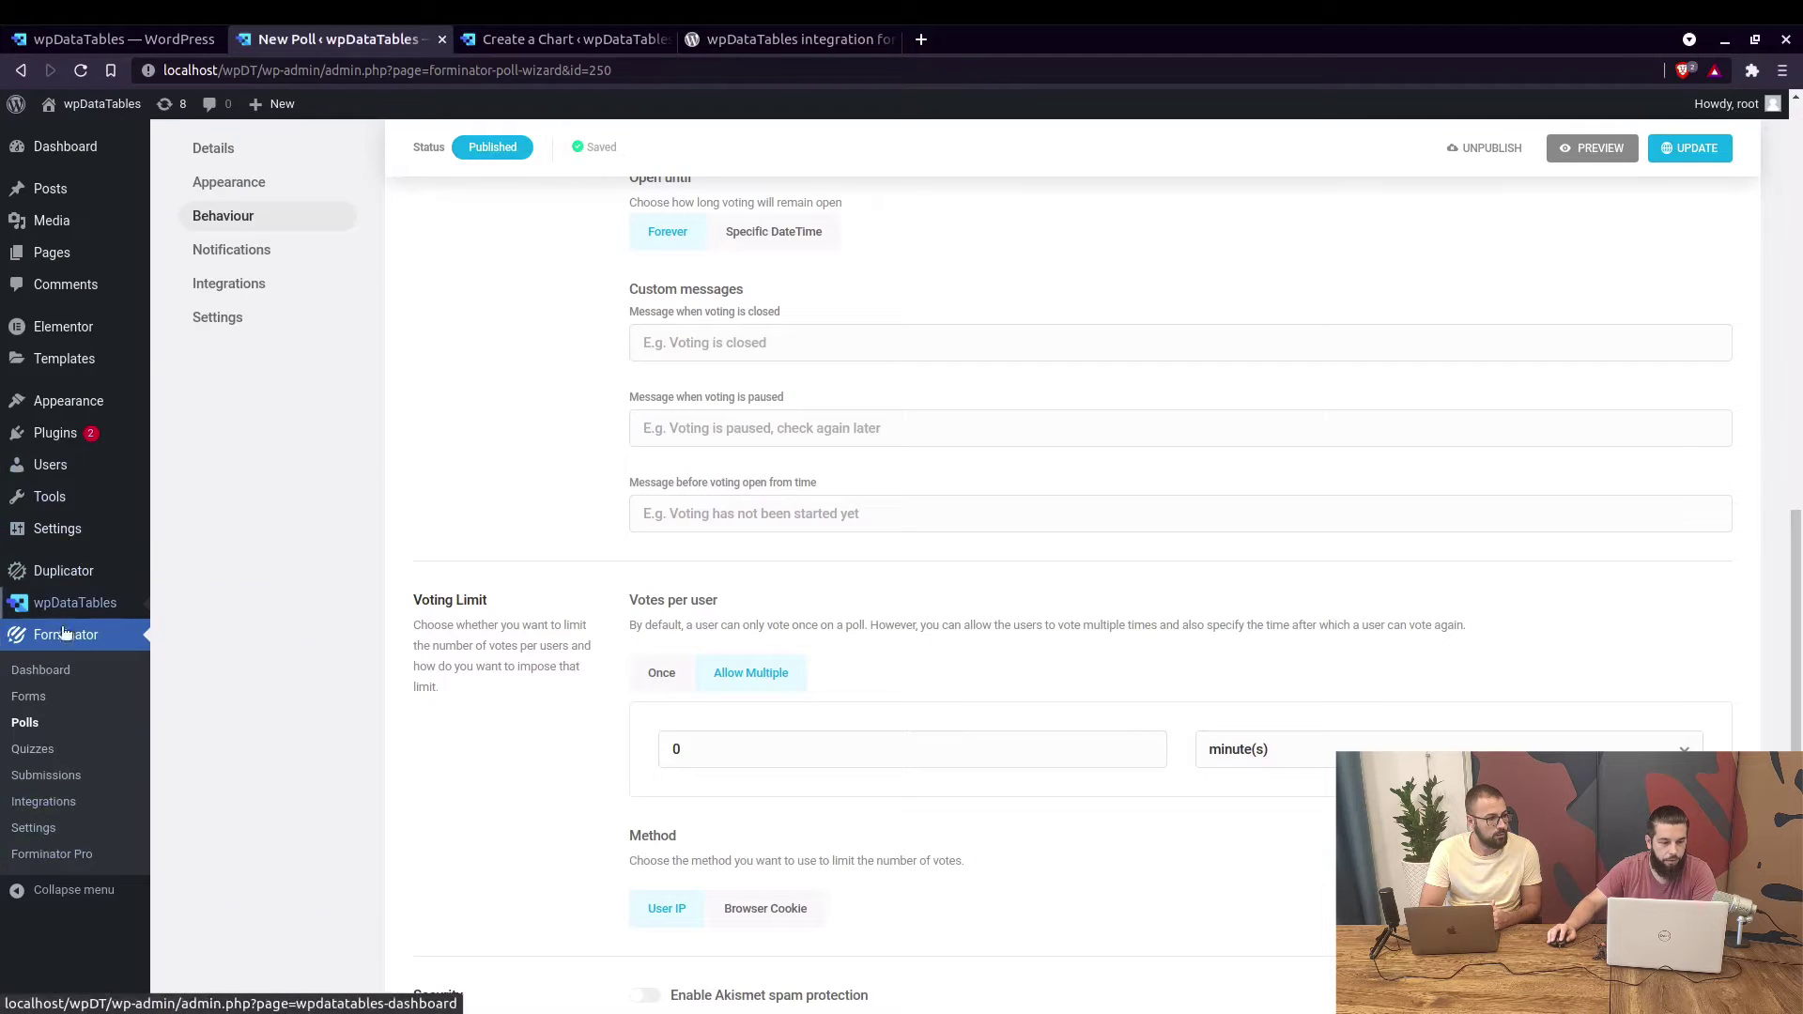
left_click(129, 663)
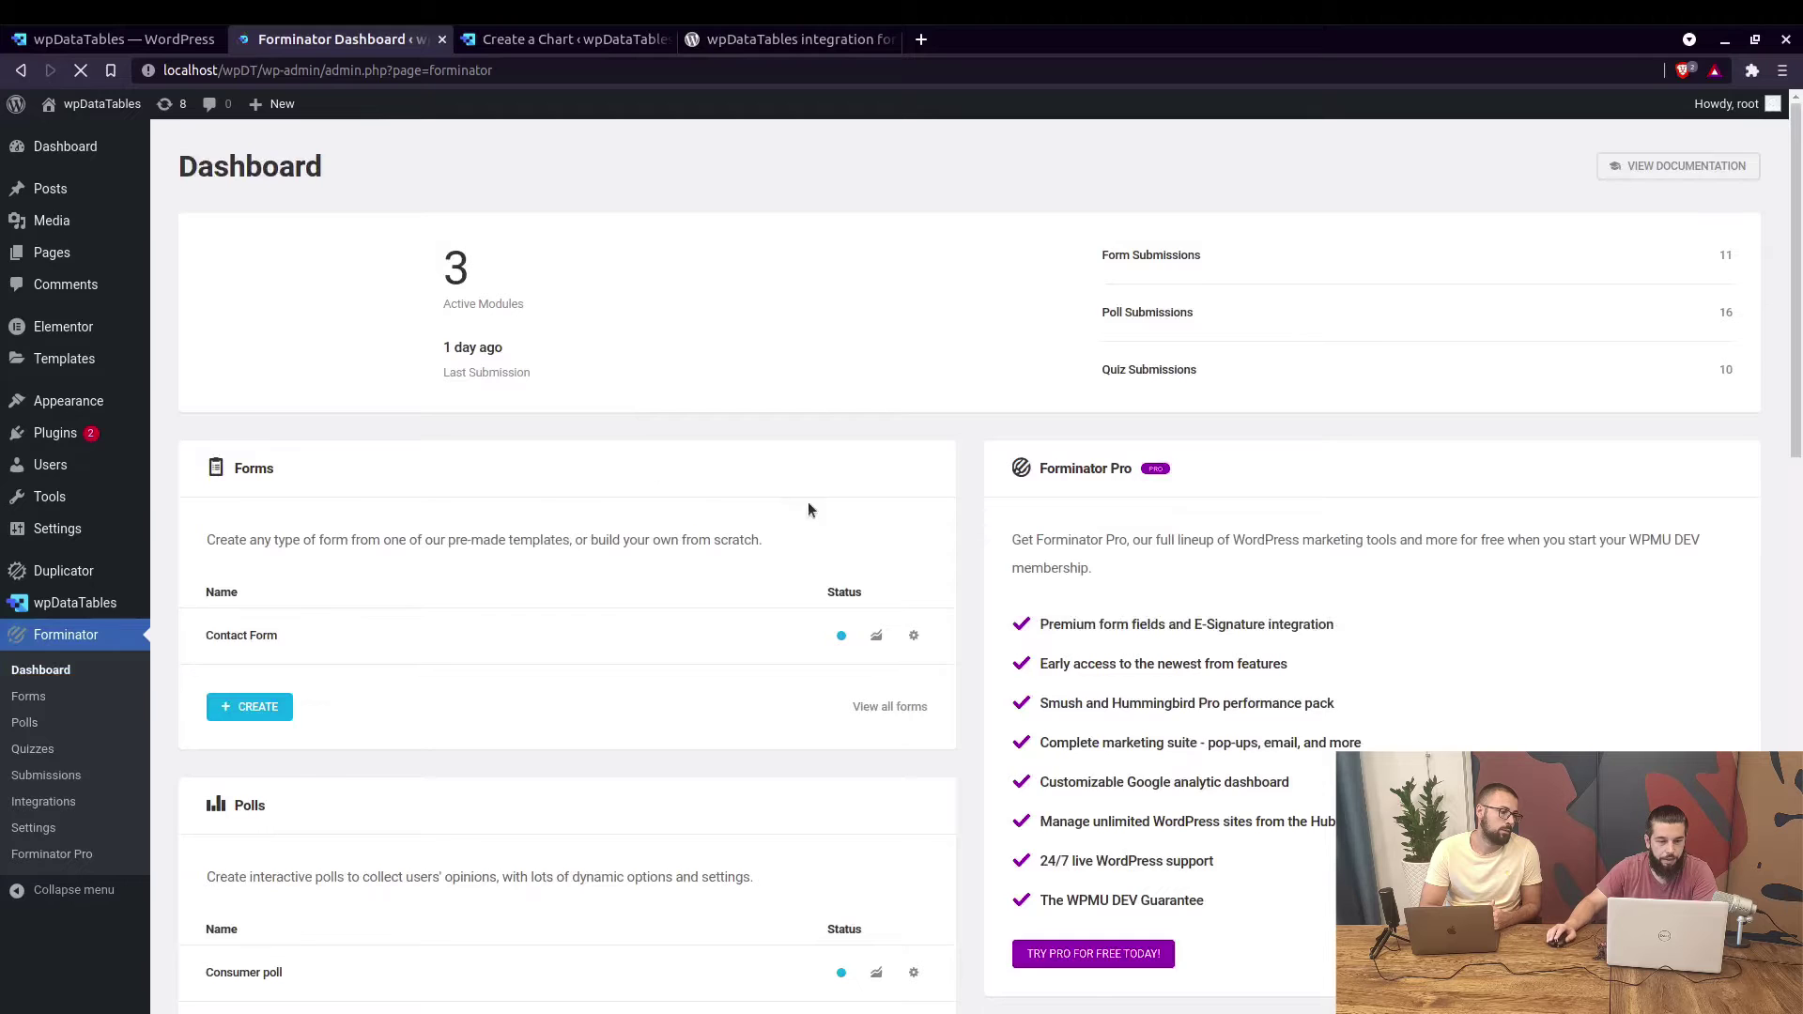
scroll(507, 532, "down", 2)
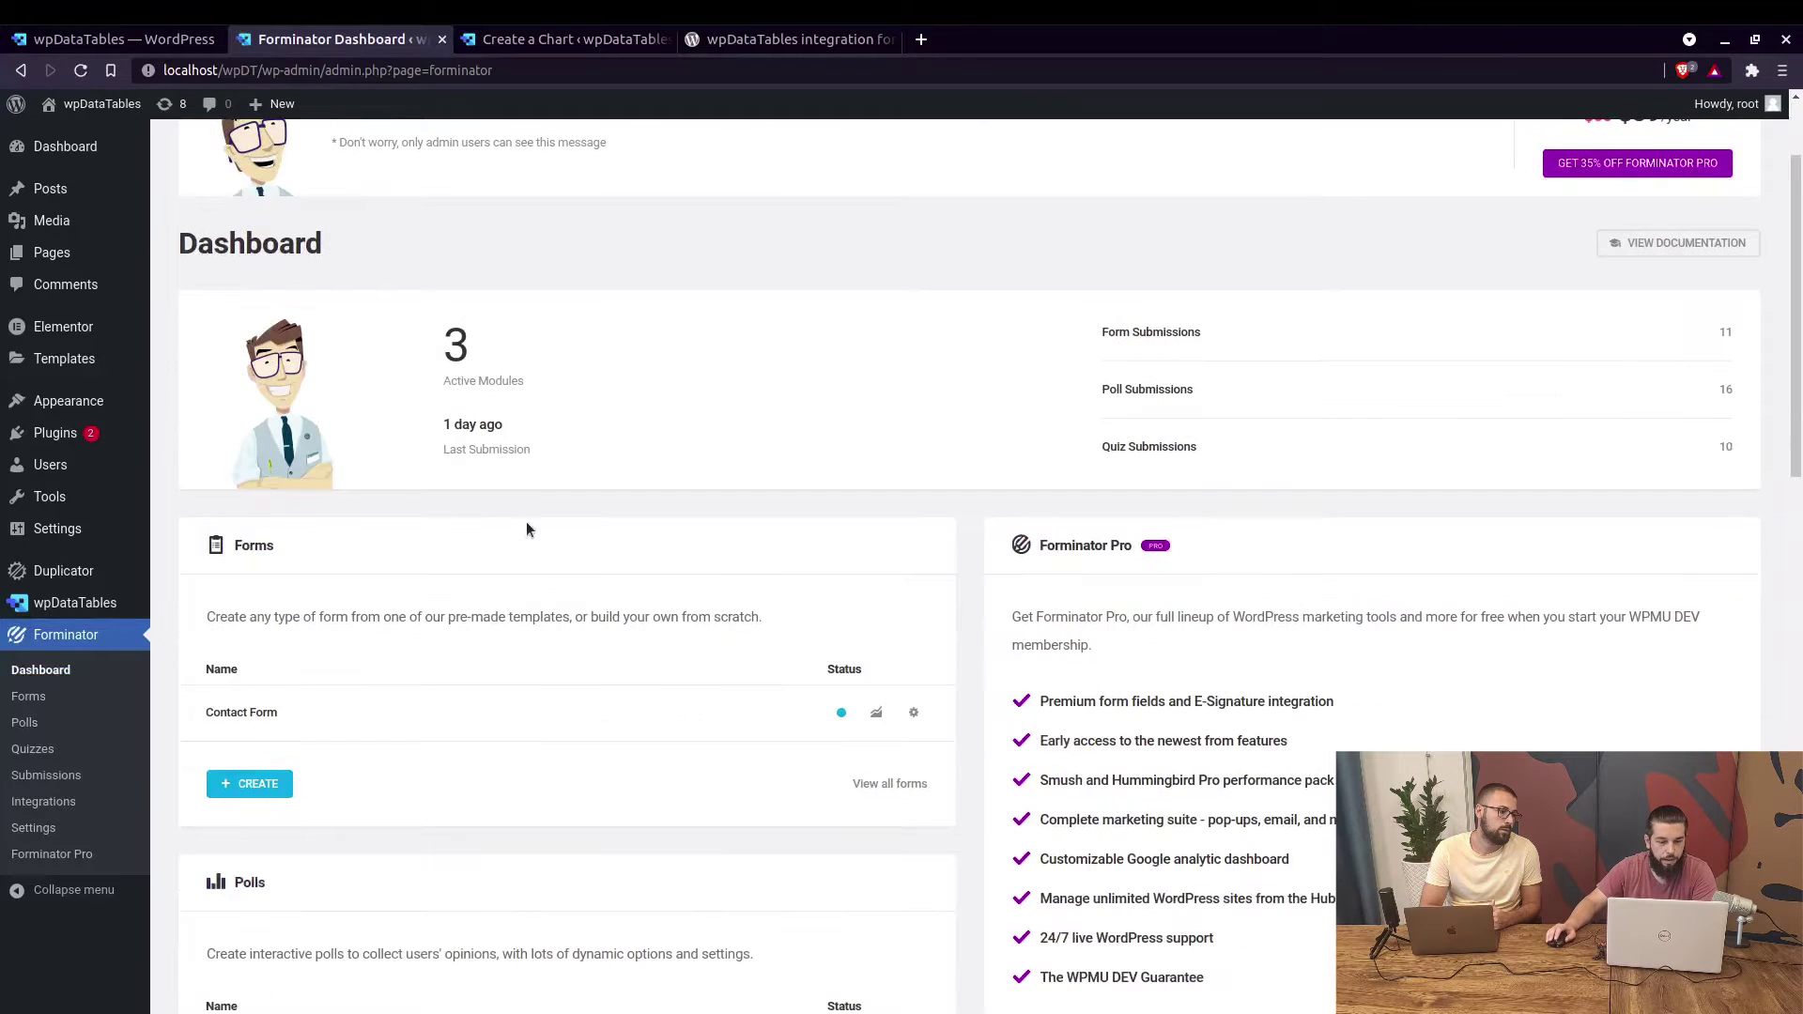
scroll(549, 543, "down", 2)
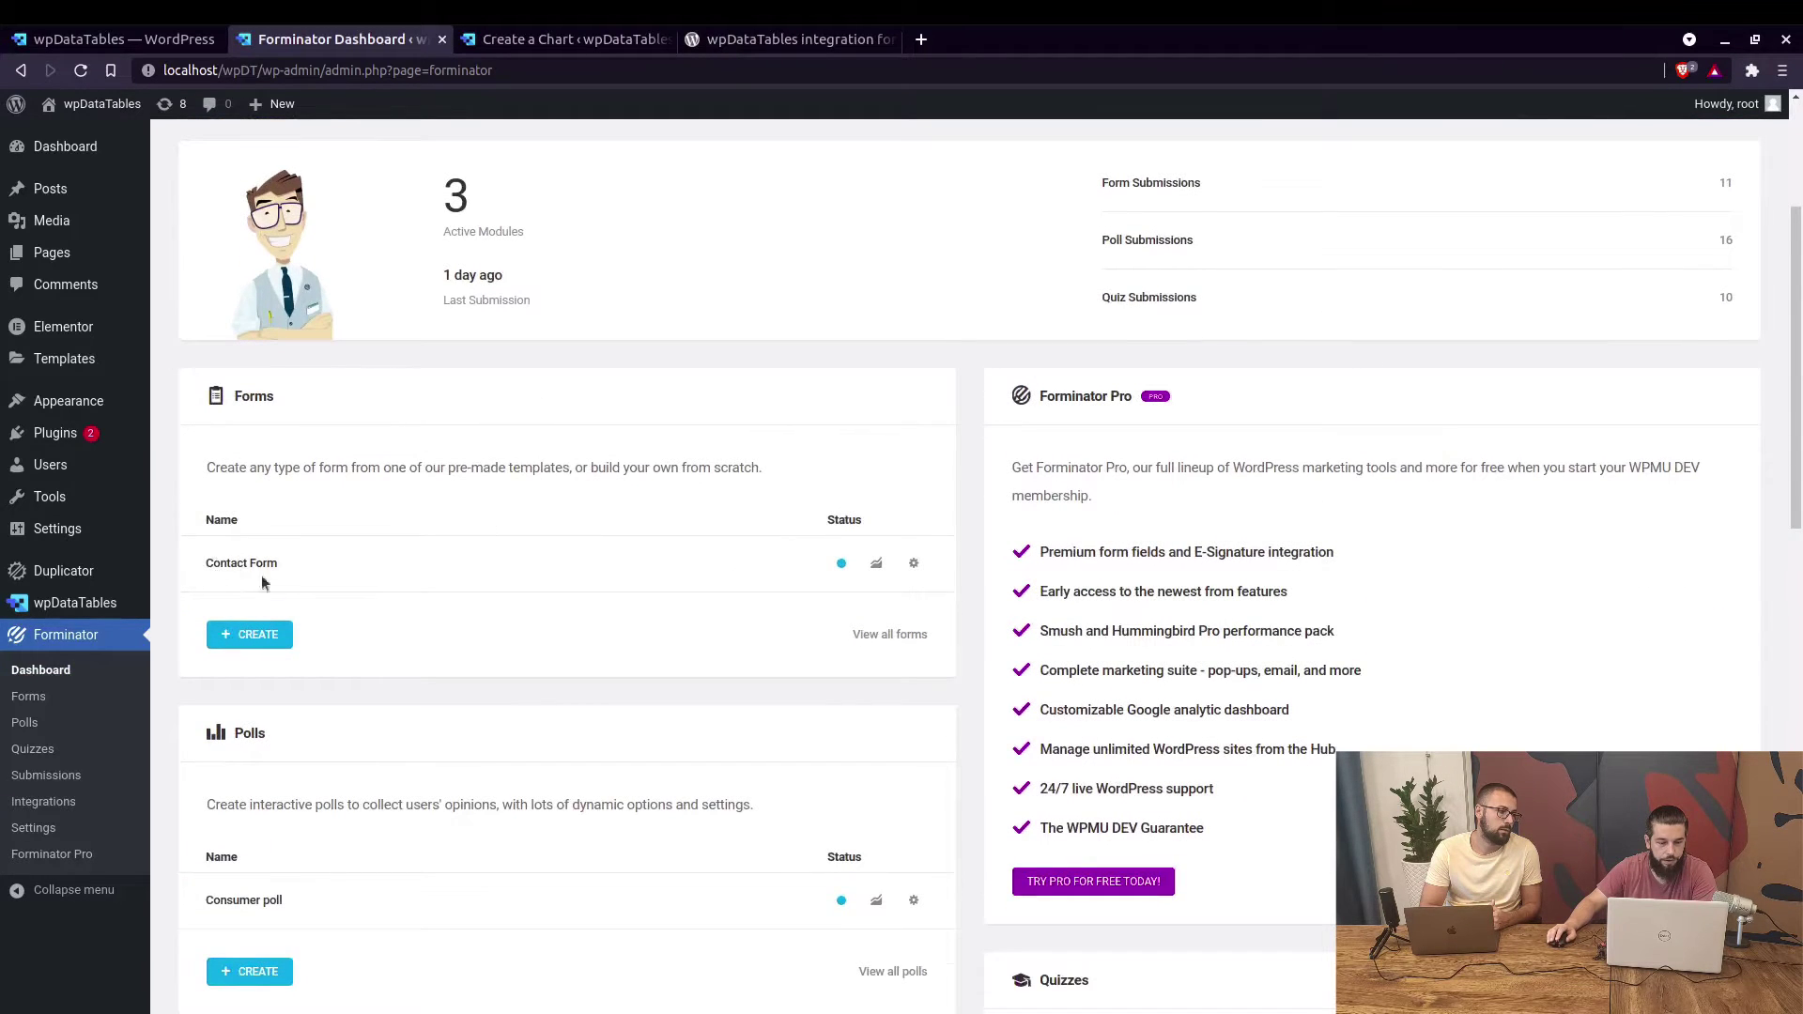
scroll(295, 593, "down", 2)
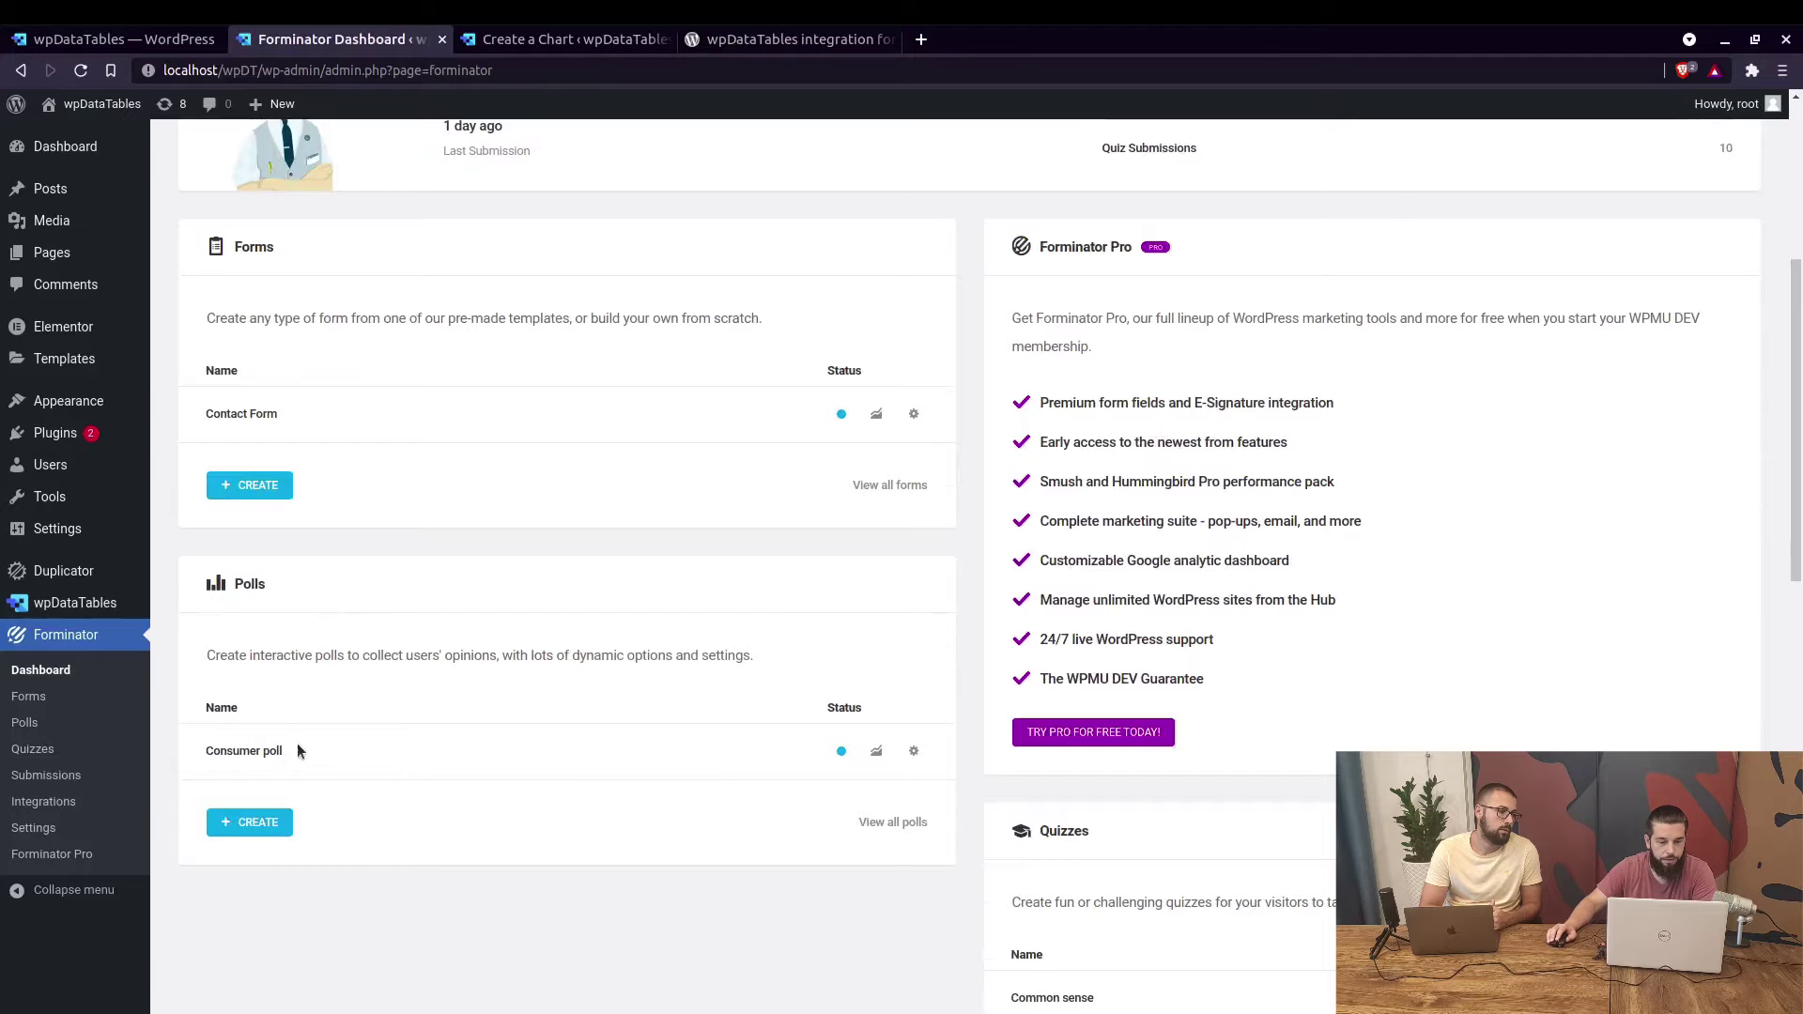
scroll(401, 725, "down", 3)
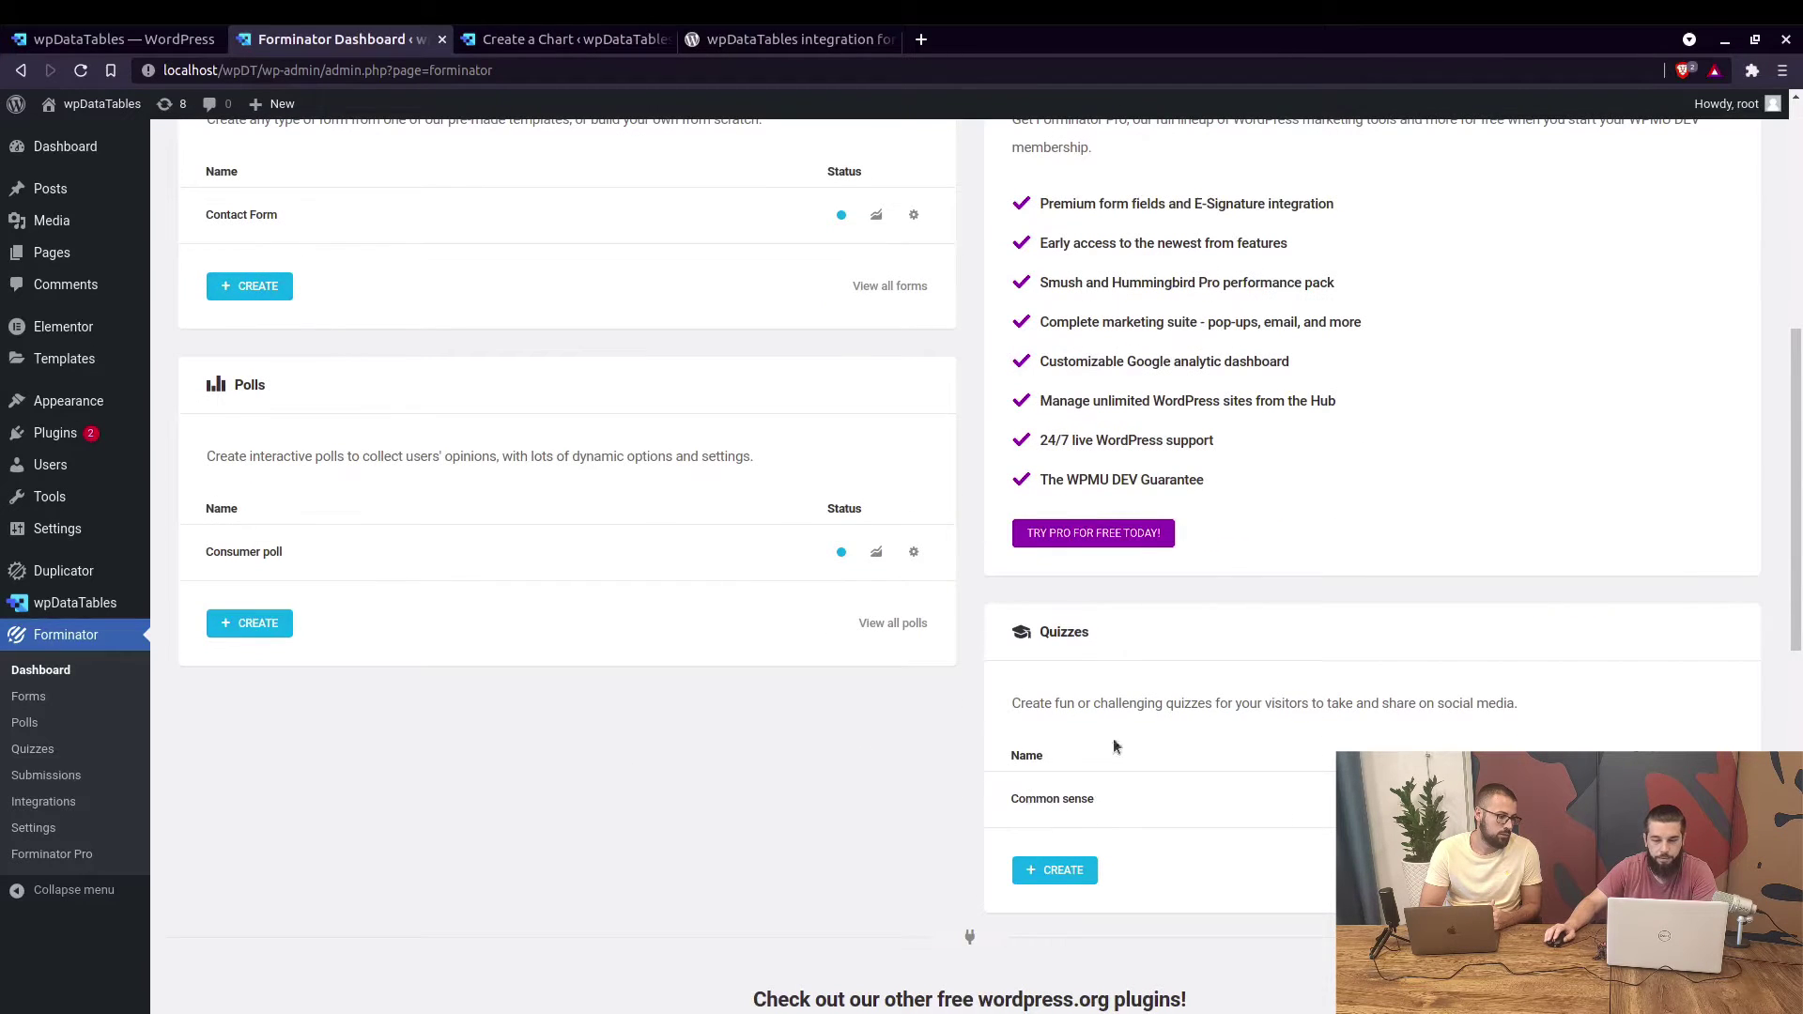
scroll(641, 614, "up", 5)
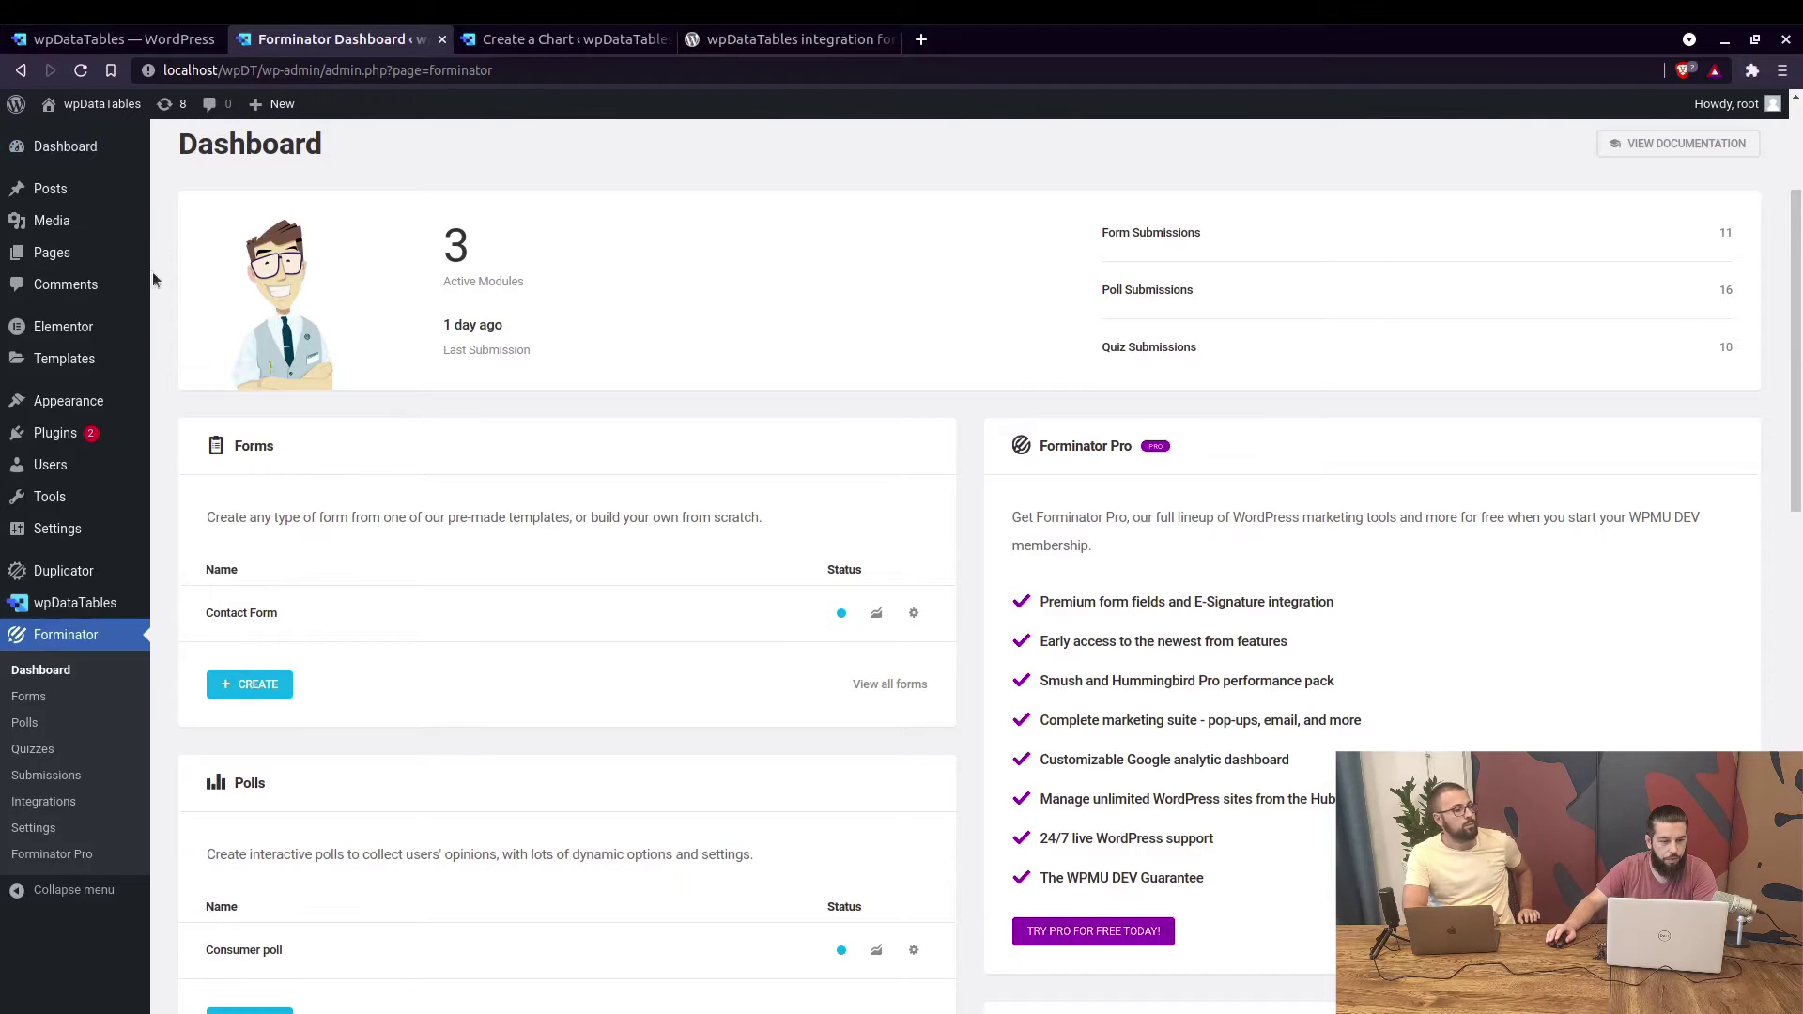
Open the site front end in a new tab and view the Car Type Poll results (Diesel 9, Petrol 4, Electric 1, Hybrid 3).
middle_click(168, 104)
left_click(517, 42)
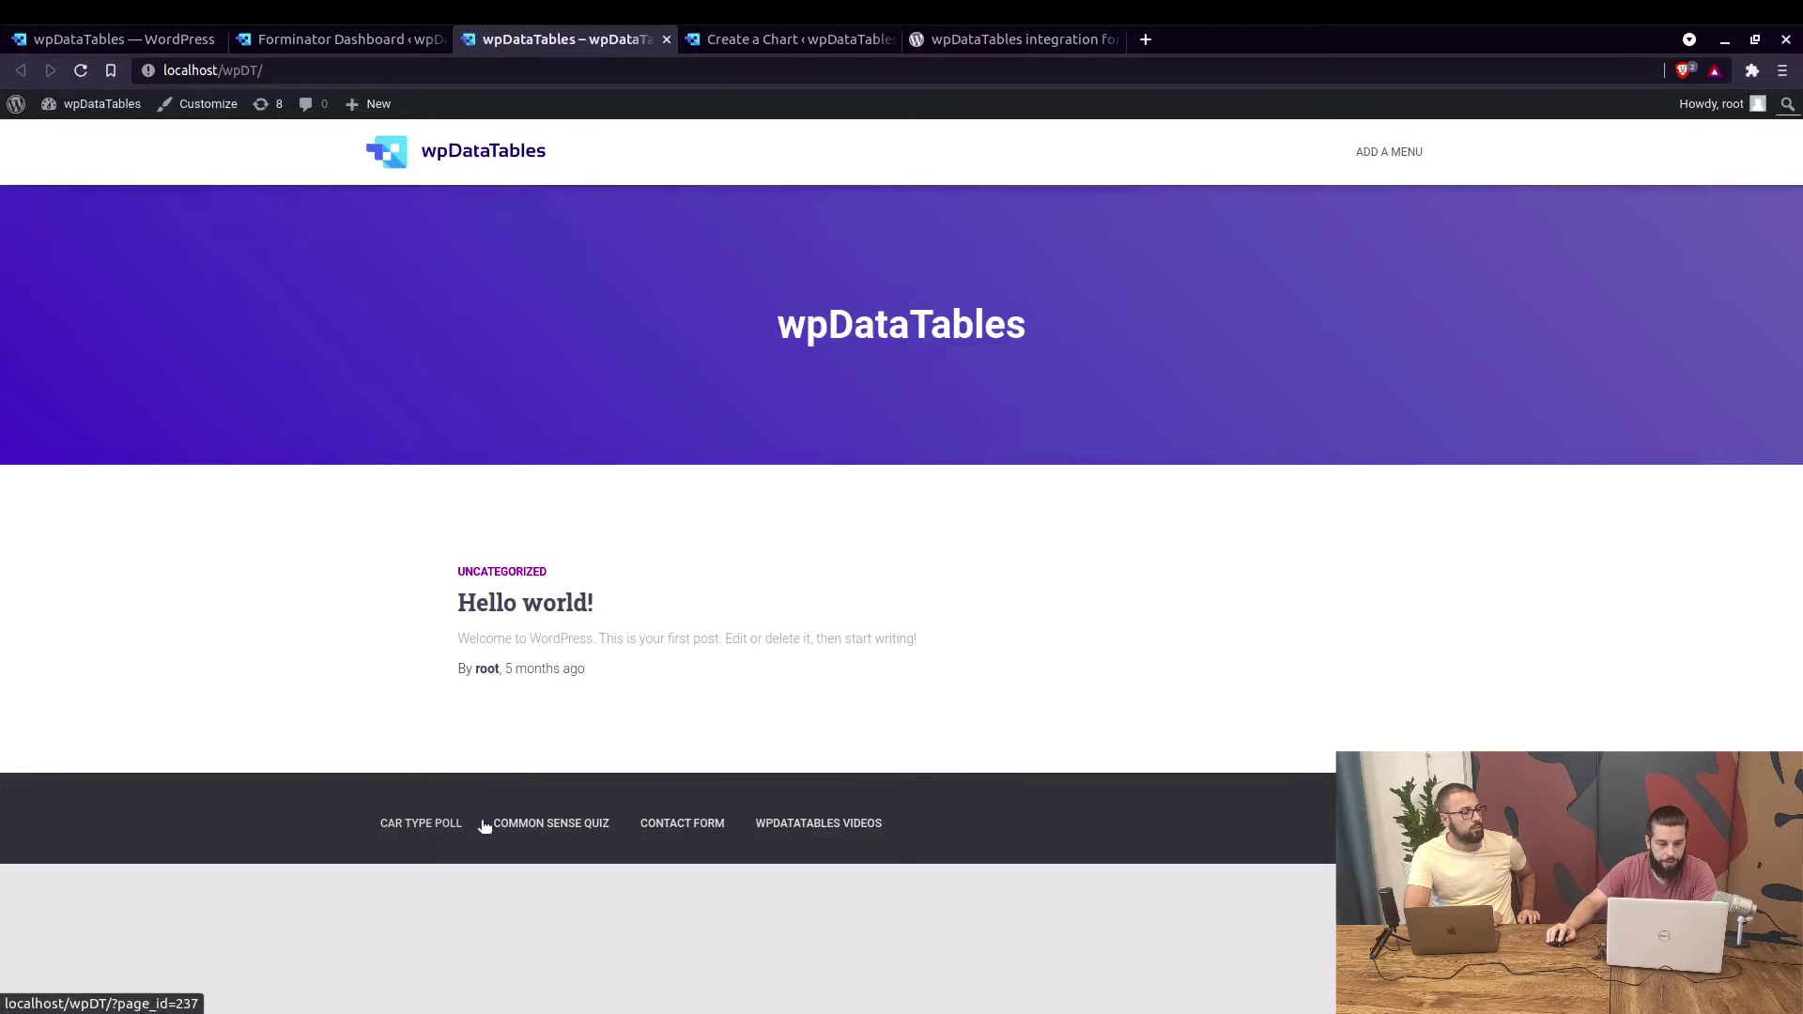
left_click(450, 830)
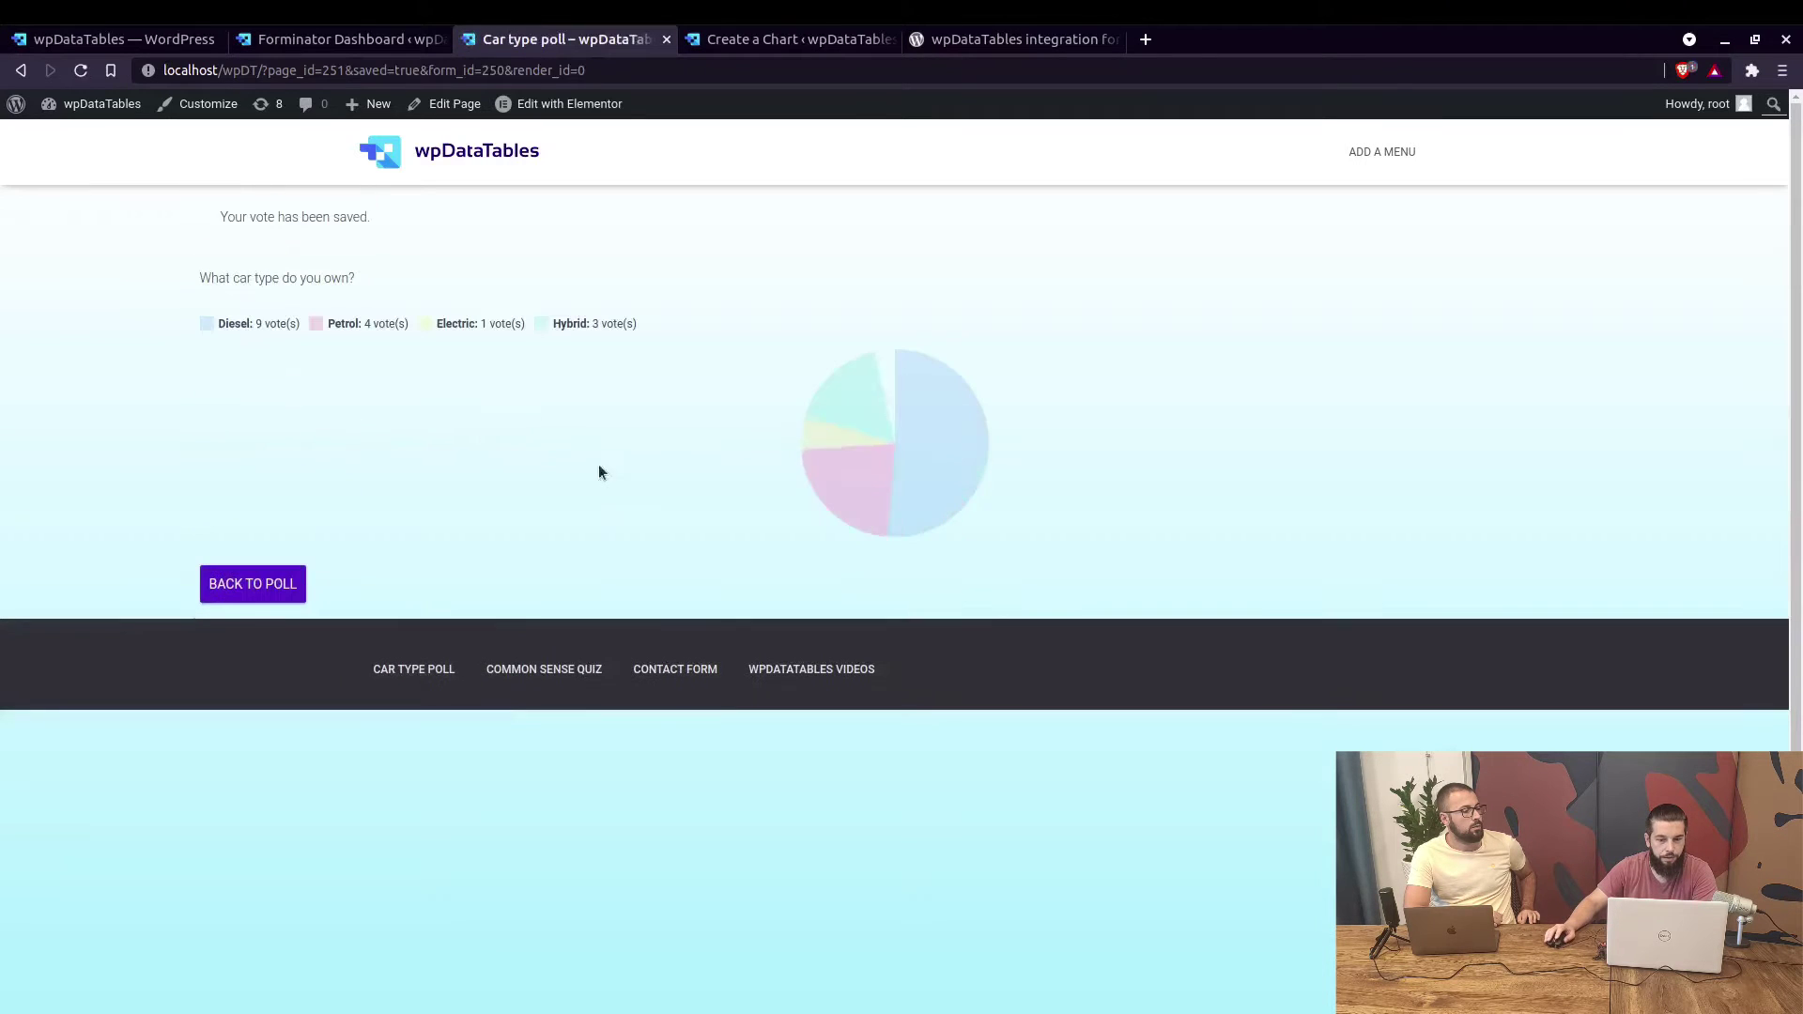
mouse_move(921, 406)
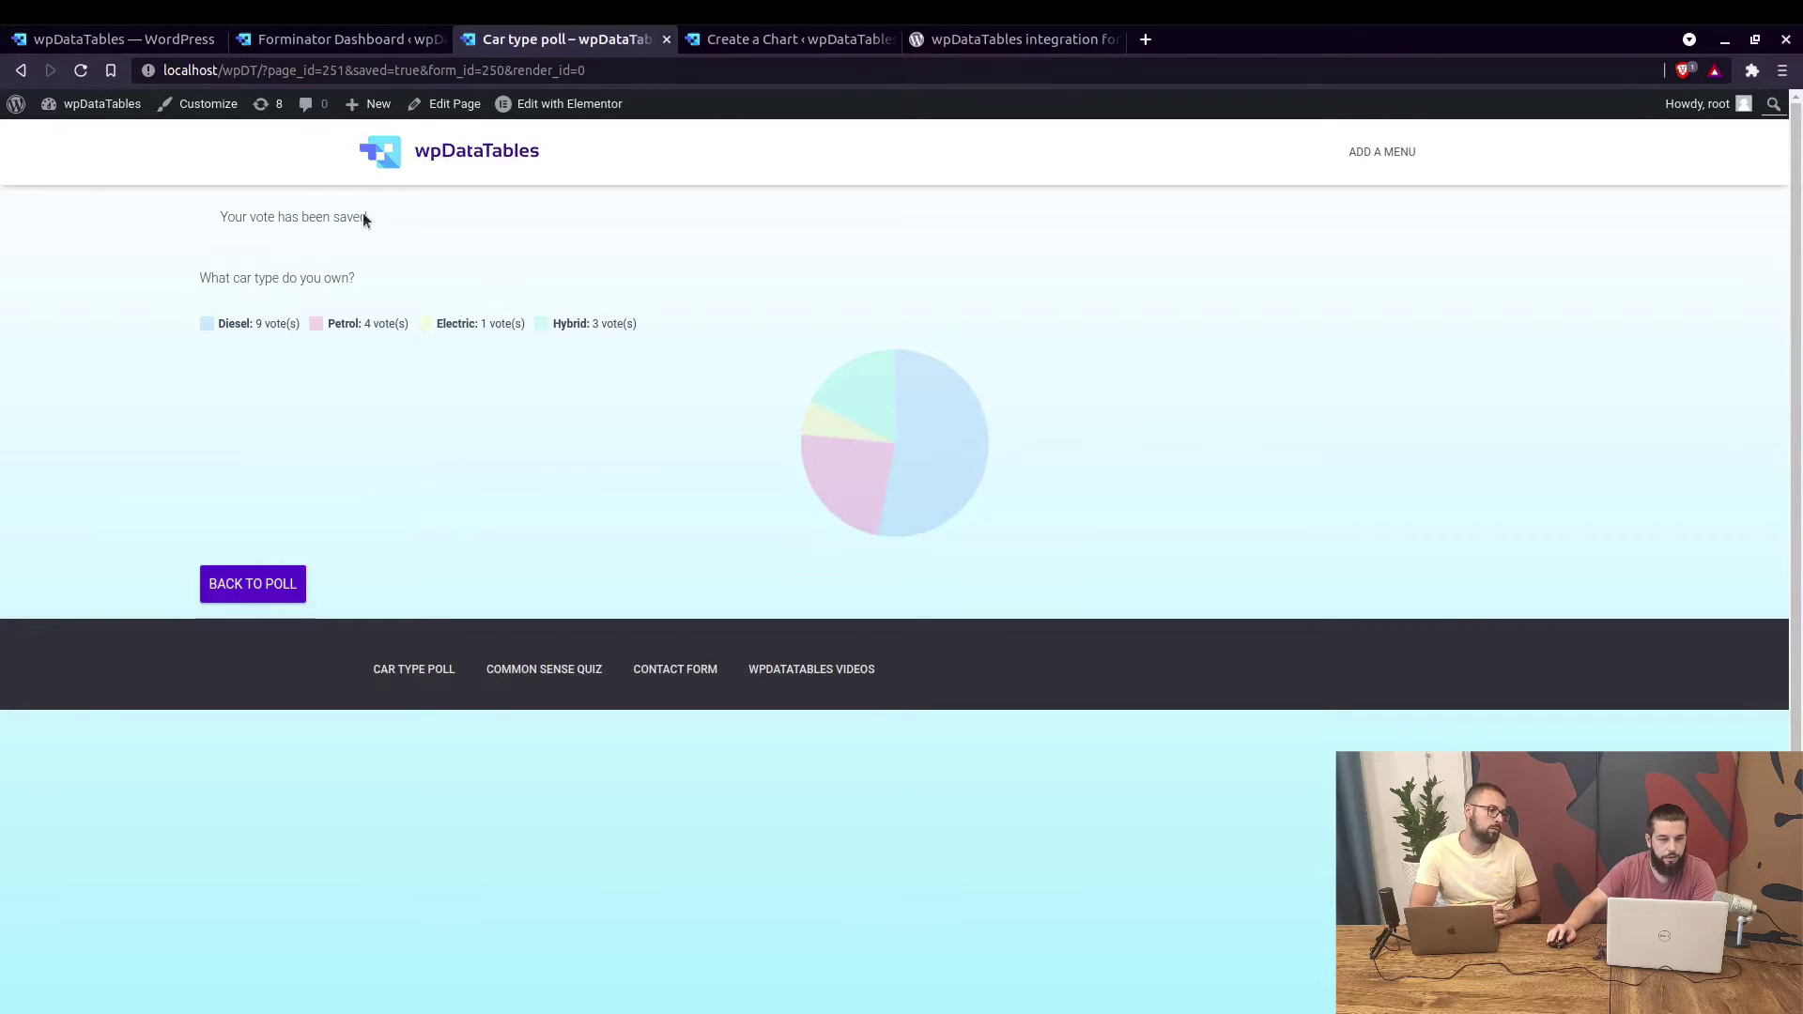
Open the Common Sense Quiz and start it using a saved test e-mail and first name.
left_click(554, 669)
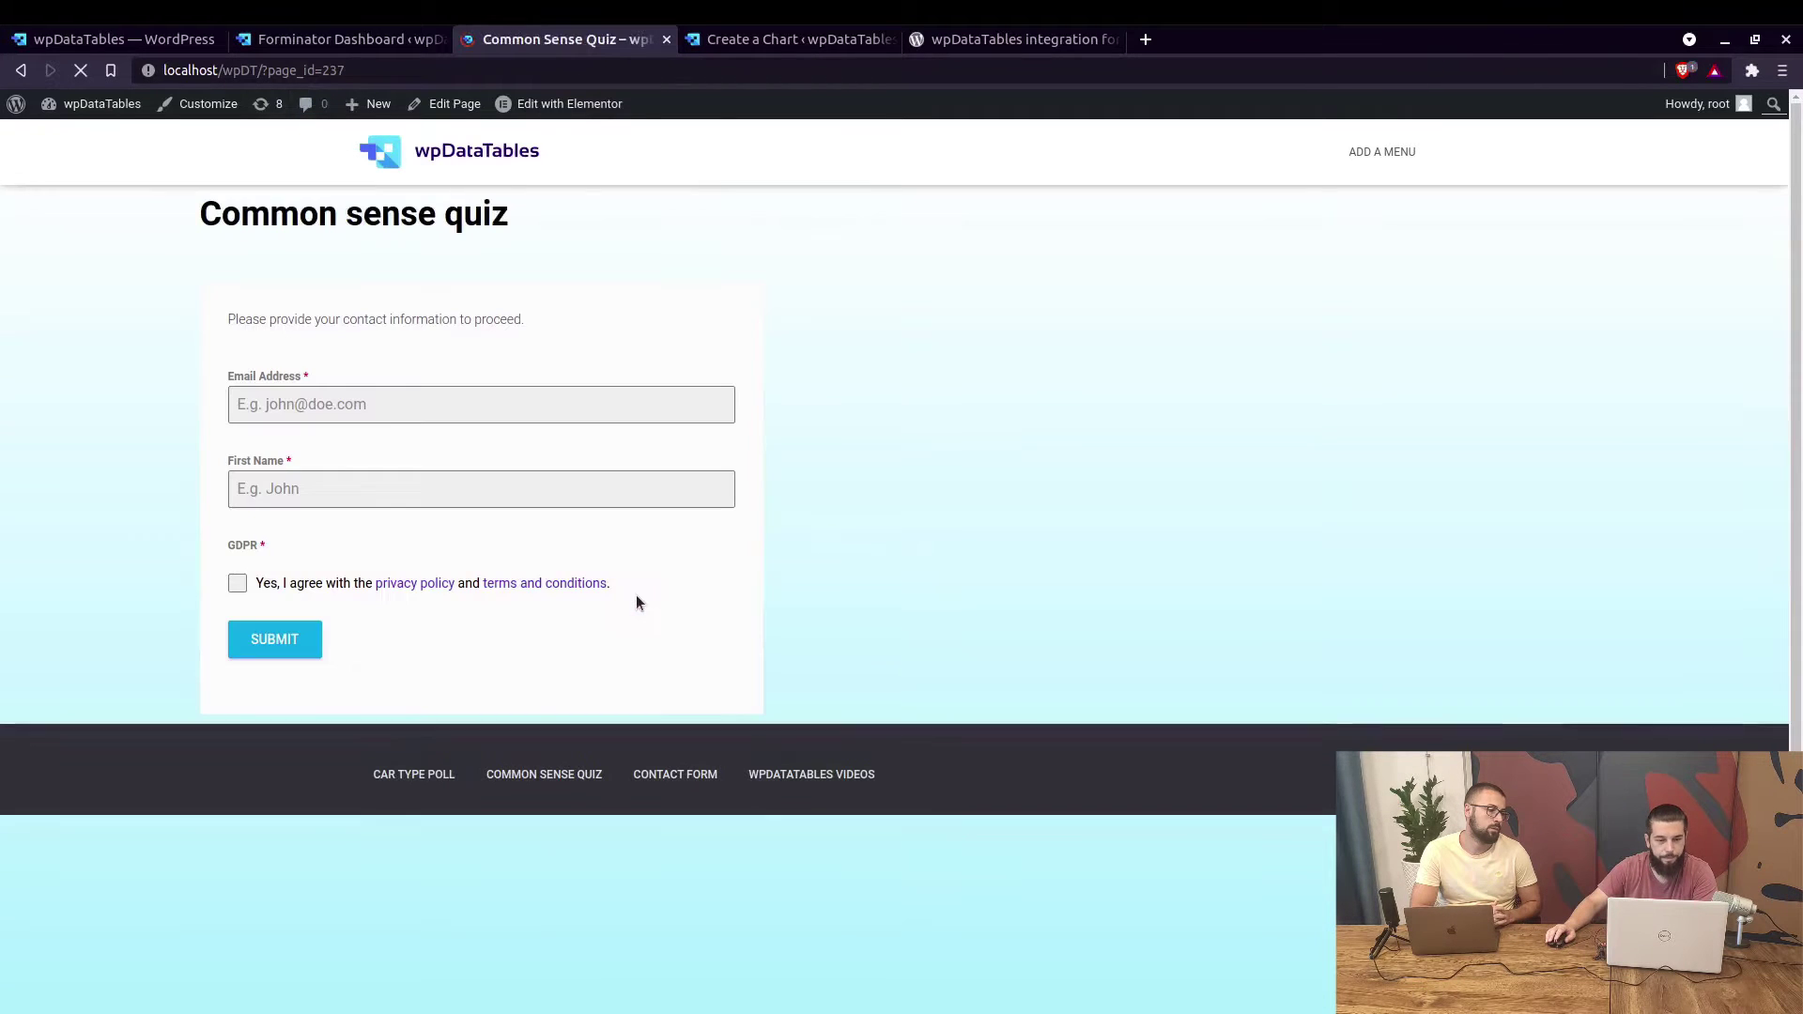
left_click(355, 411)
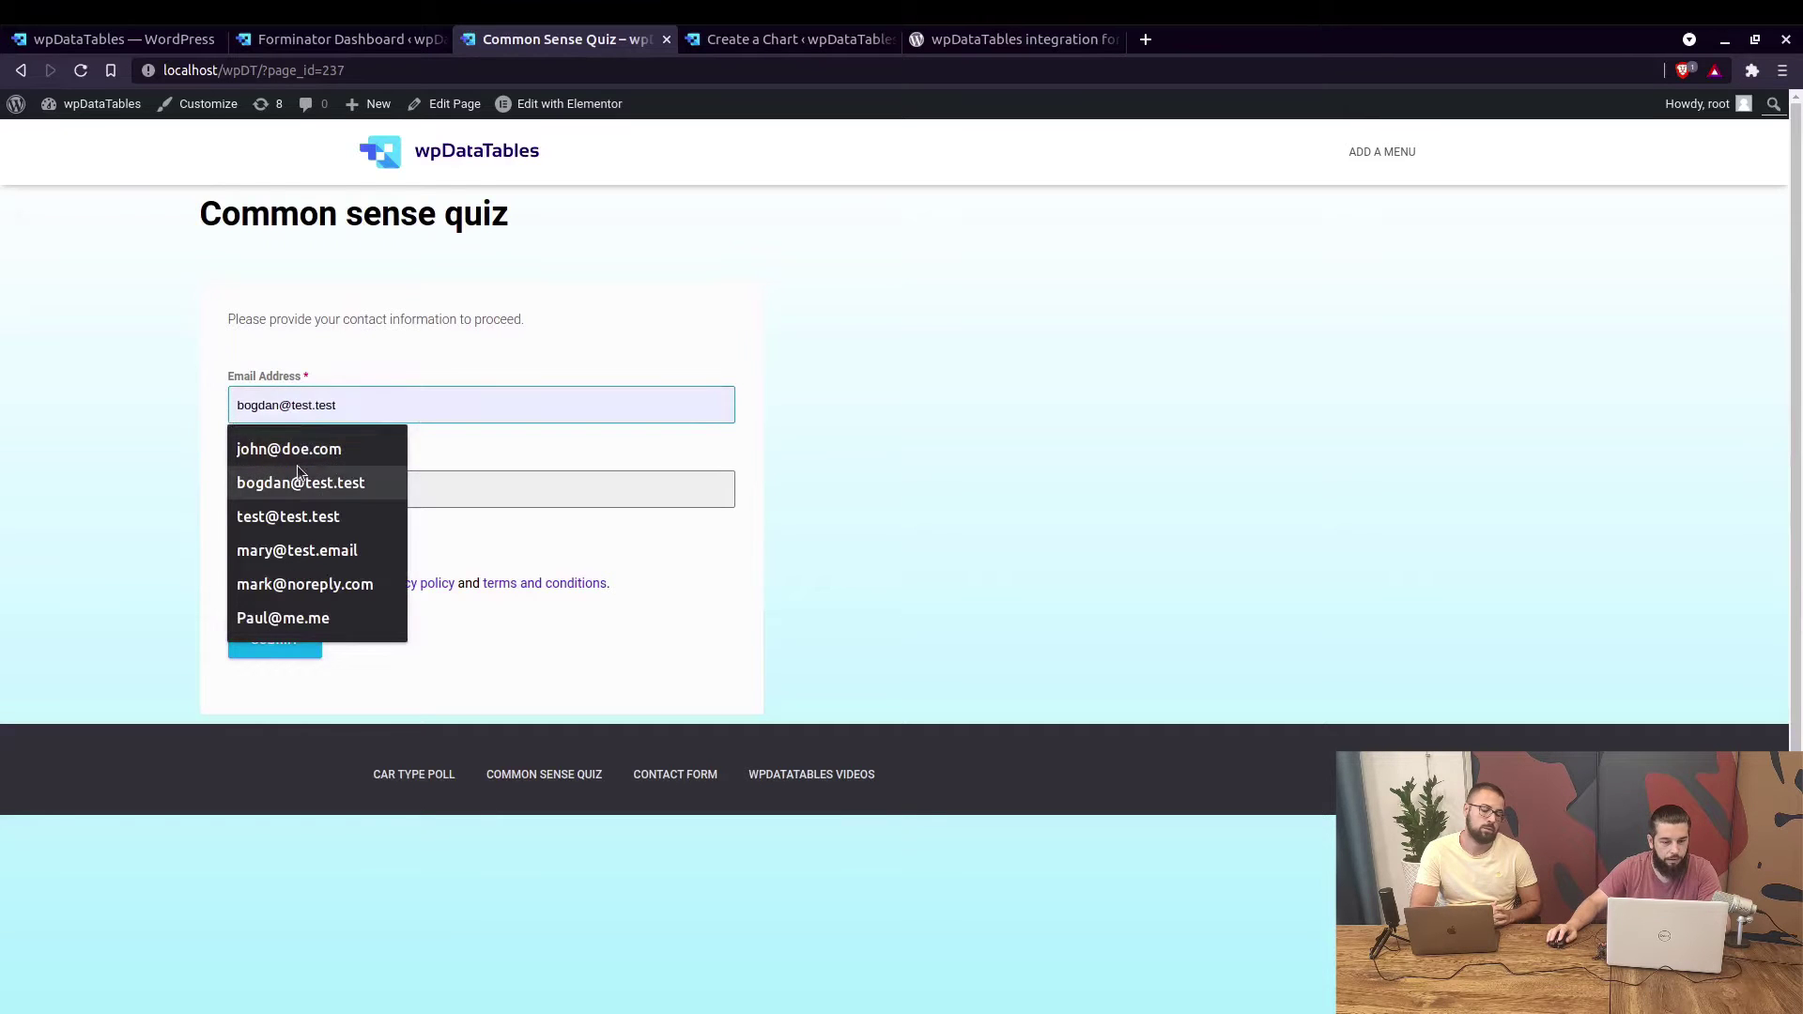
left_click(287, 517)
left_click(286, 490)
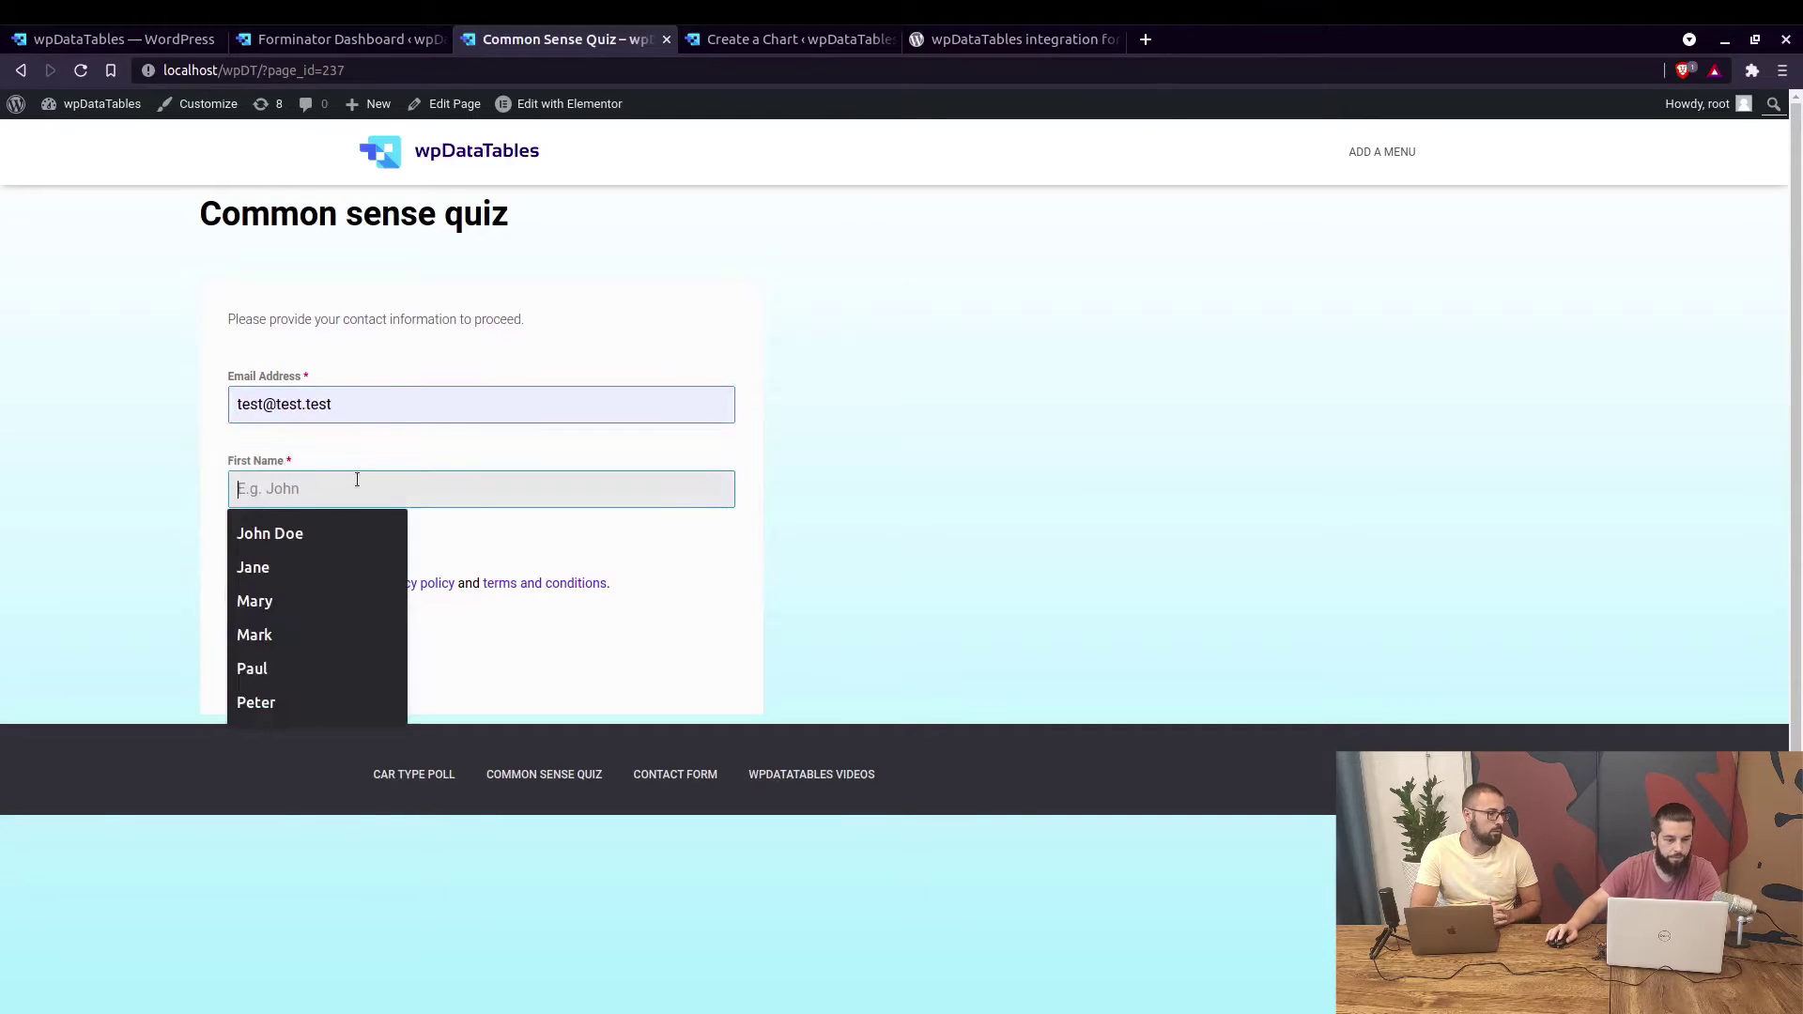
left_click(294, 545)
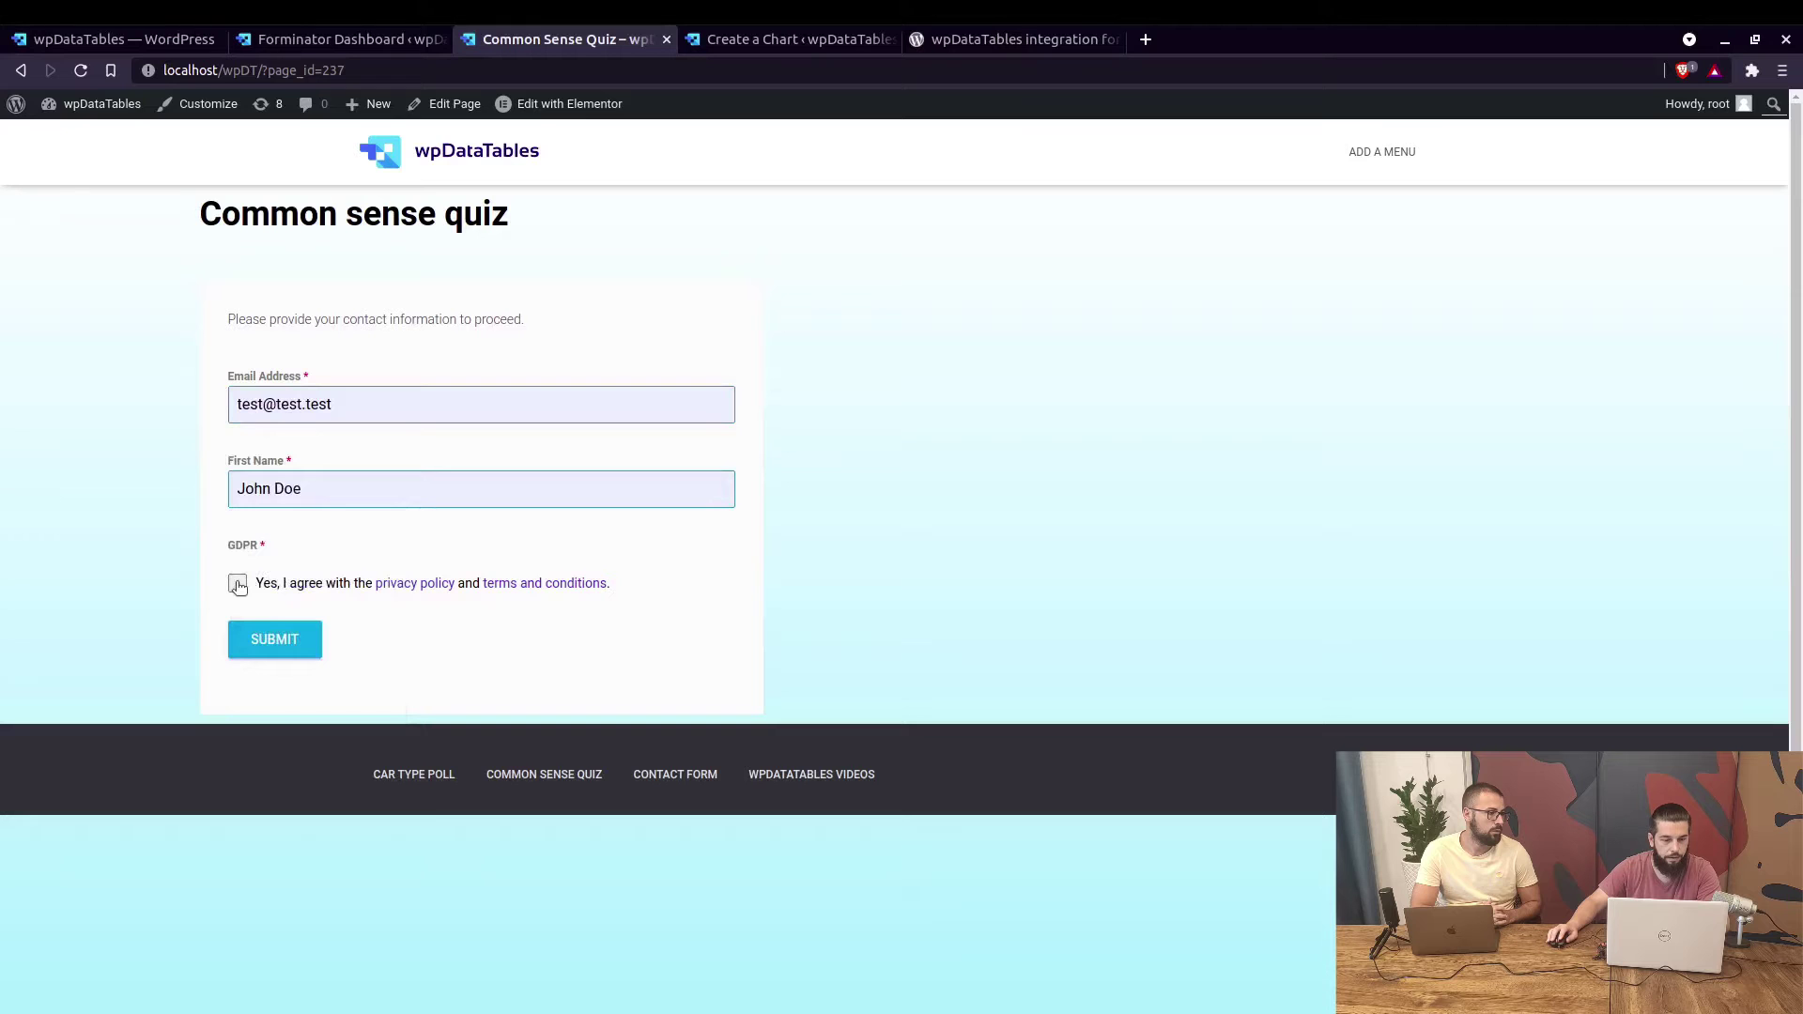
left_click(254, 635)
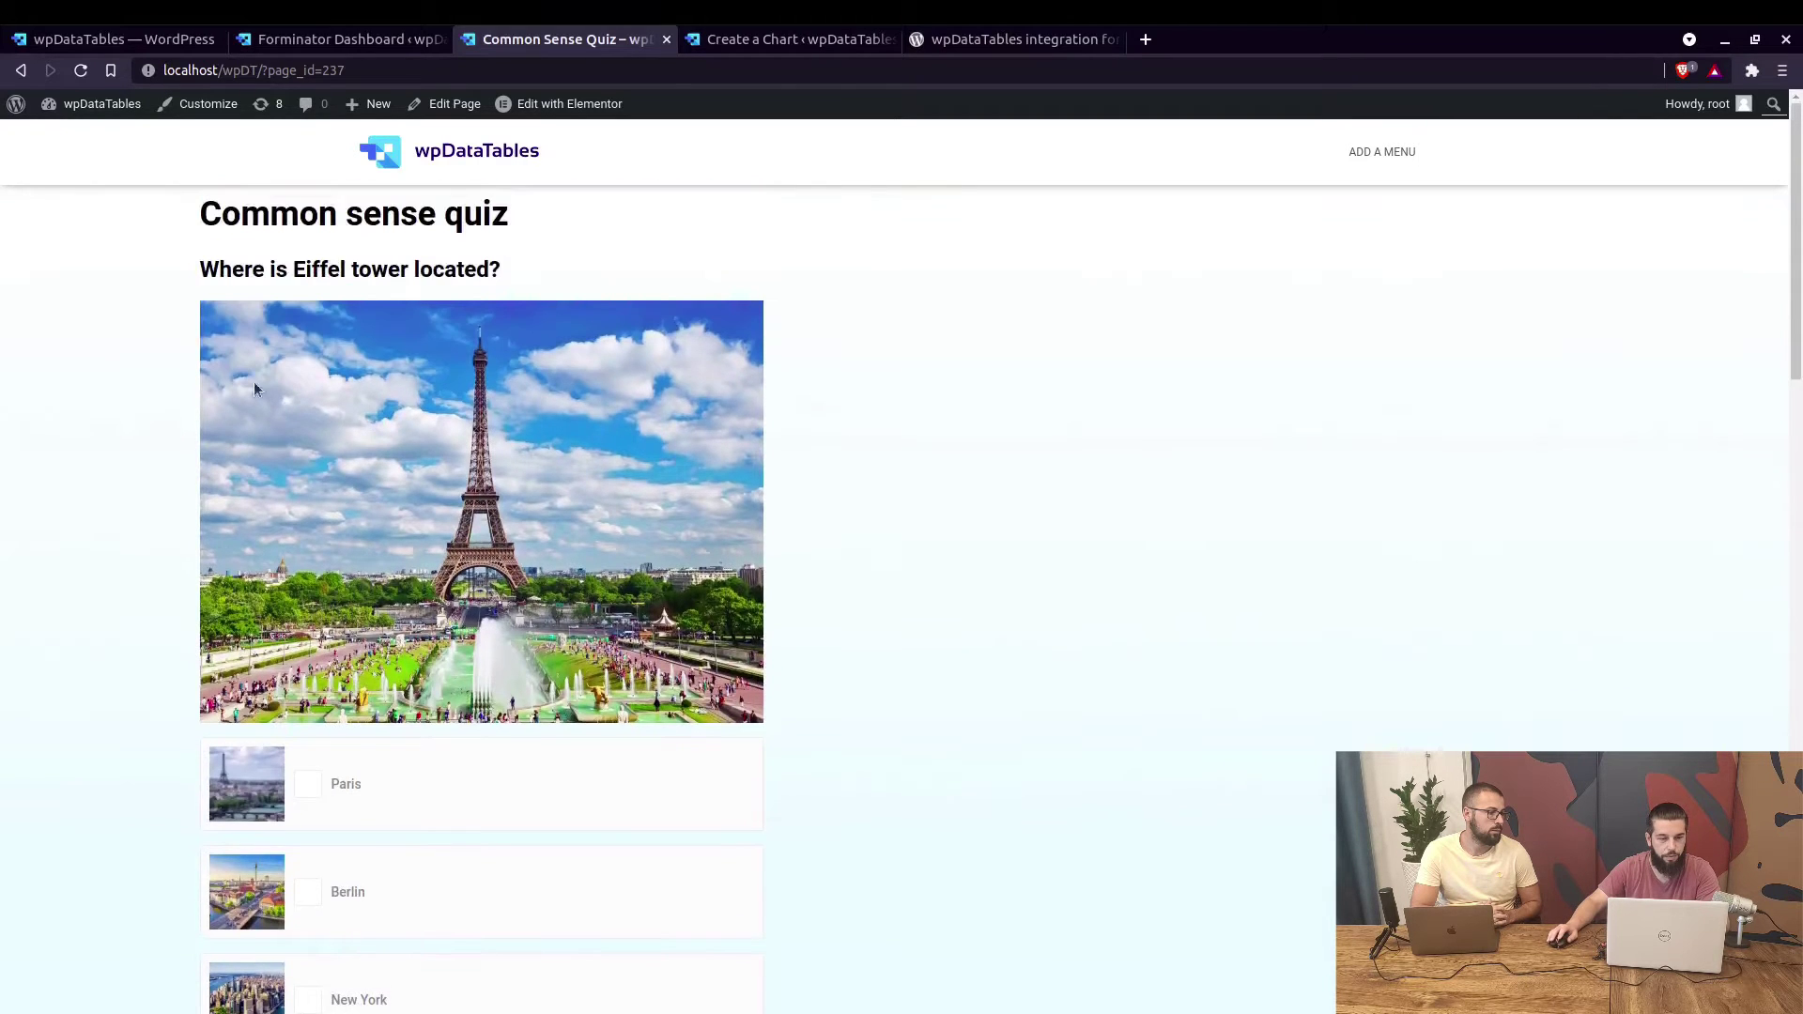
Answer Paris, Solid, Asia, 4 and A sword, reaching a 3/5 correct score.
scroll(527, 512, "down", 4)
left_click(423, 464)
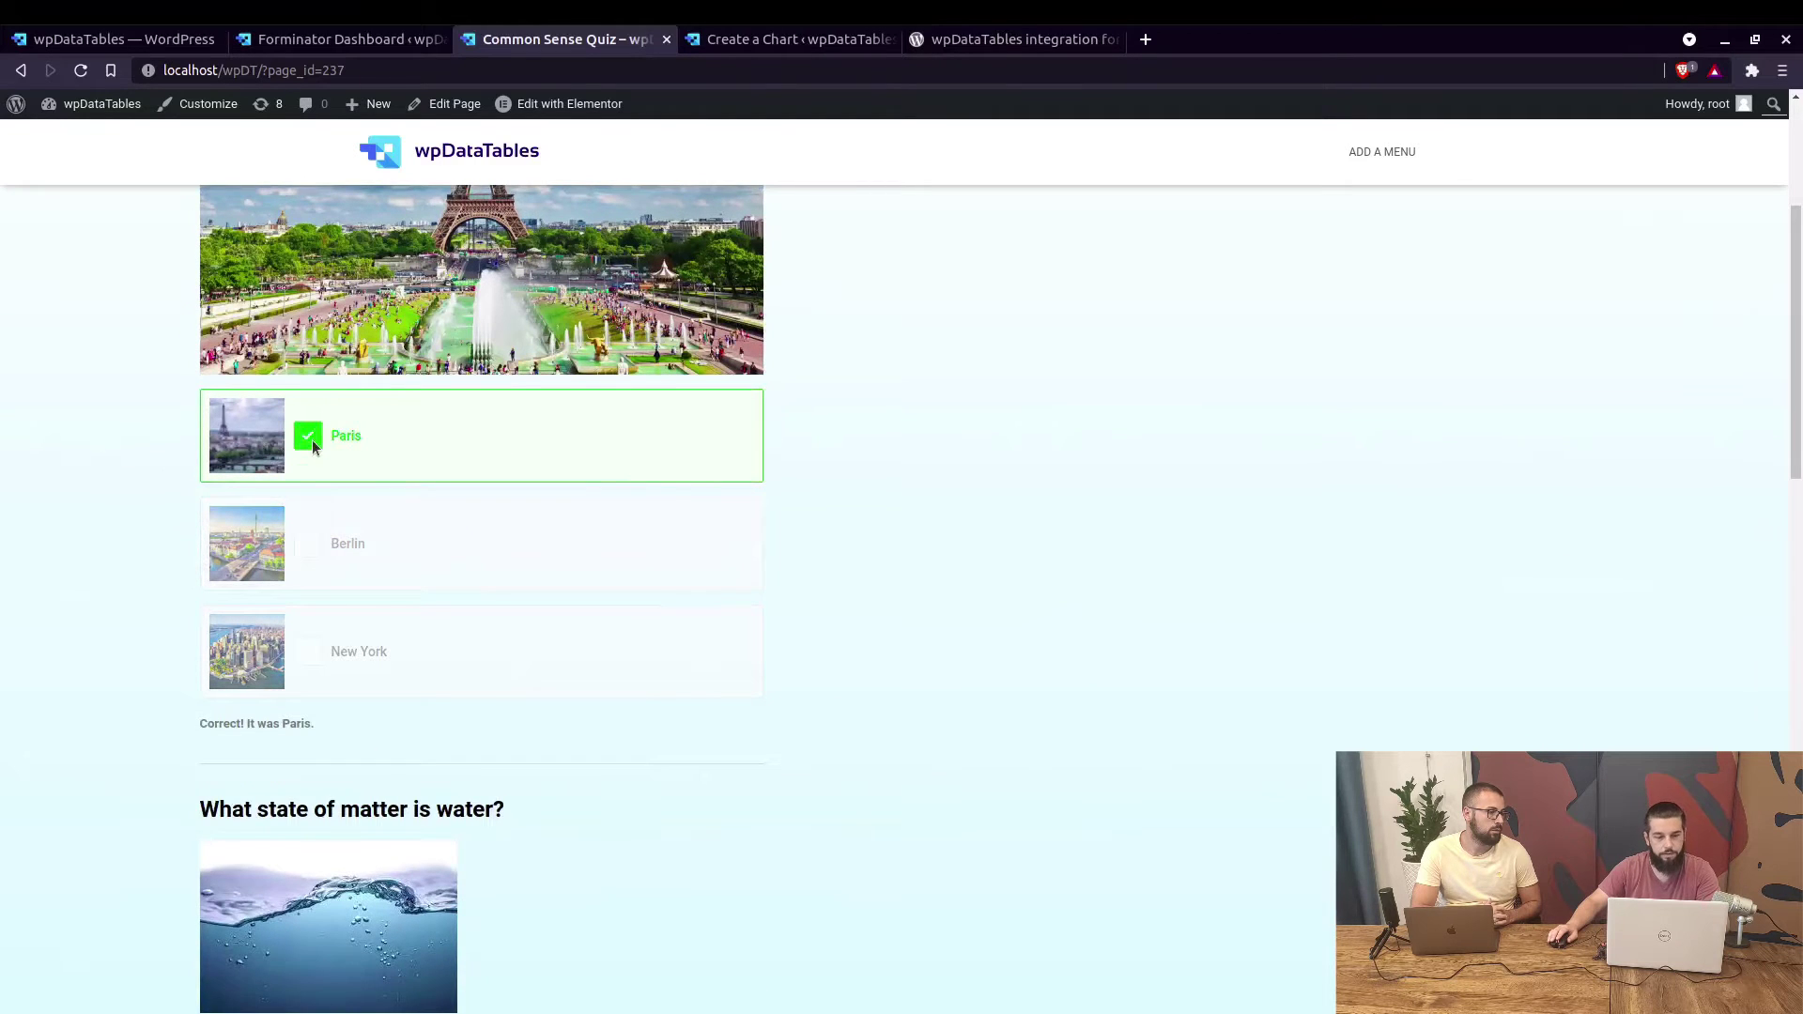
scroll(336, 458, "down", 2)
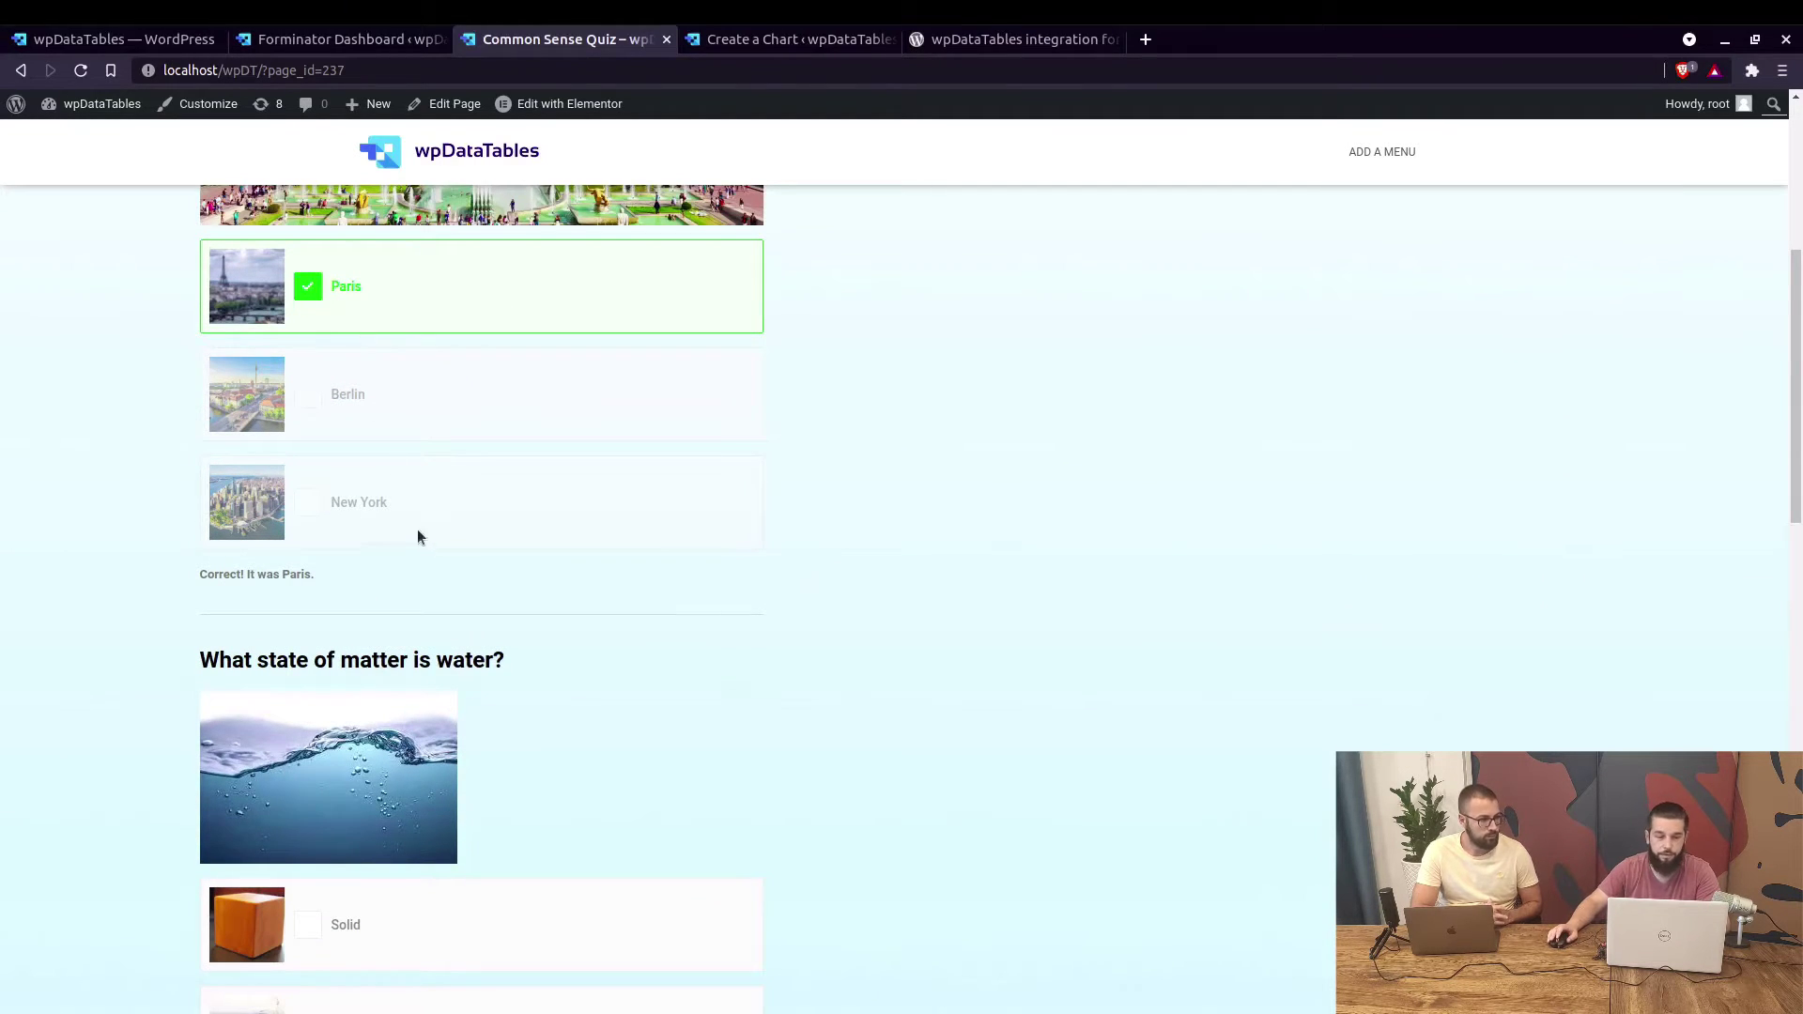
scroll(414, 530, "down", 4)
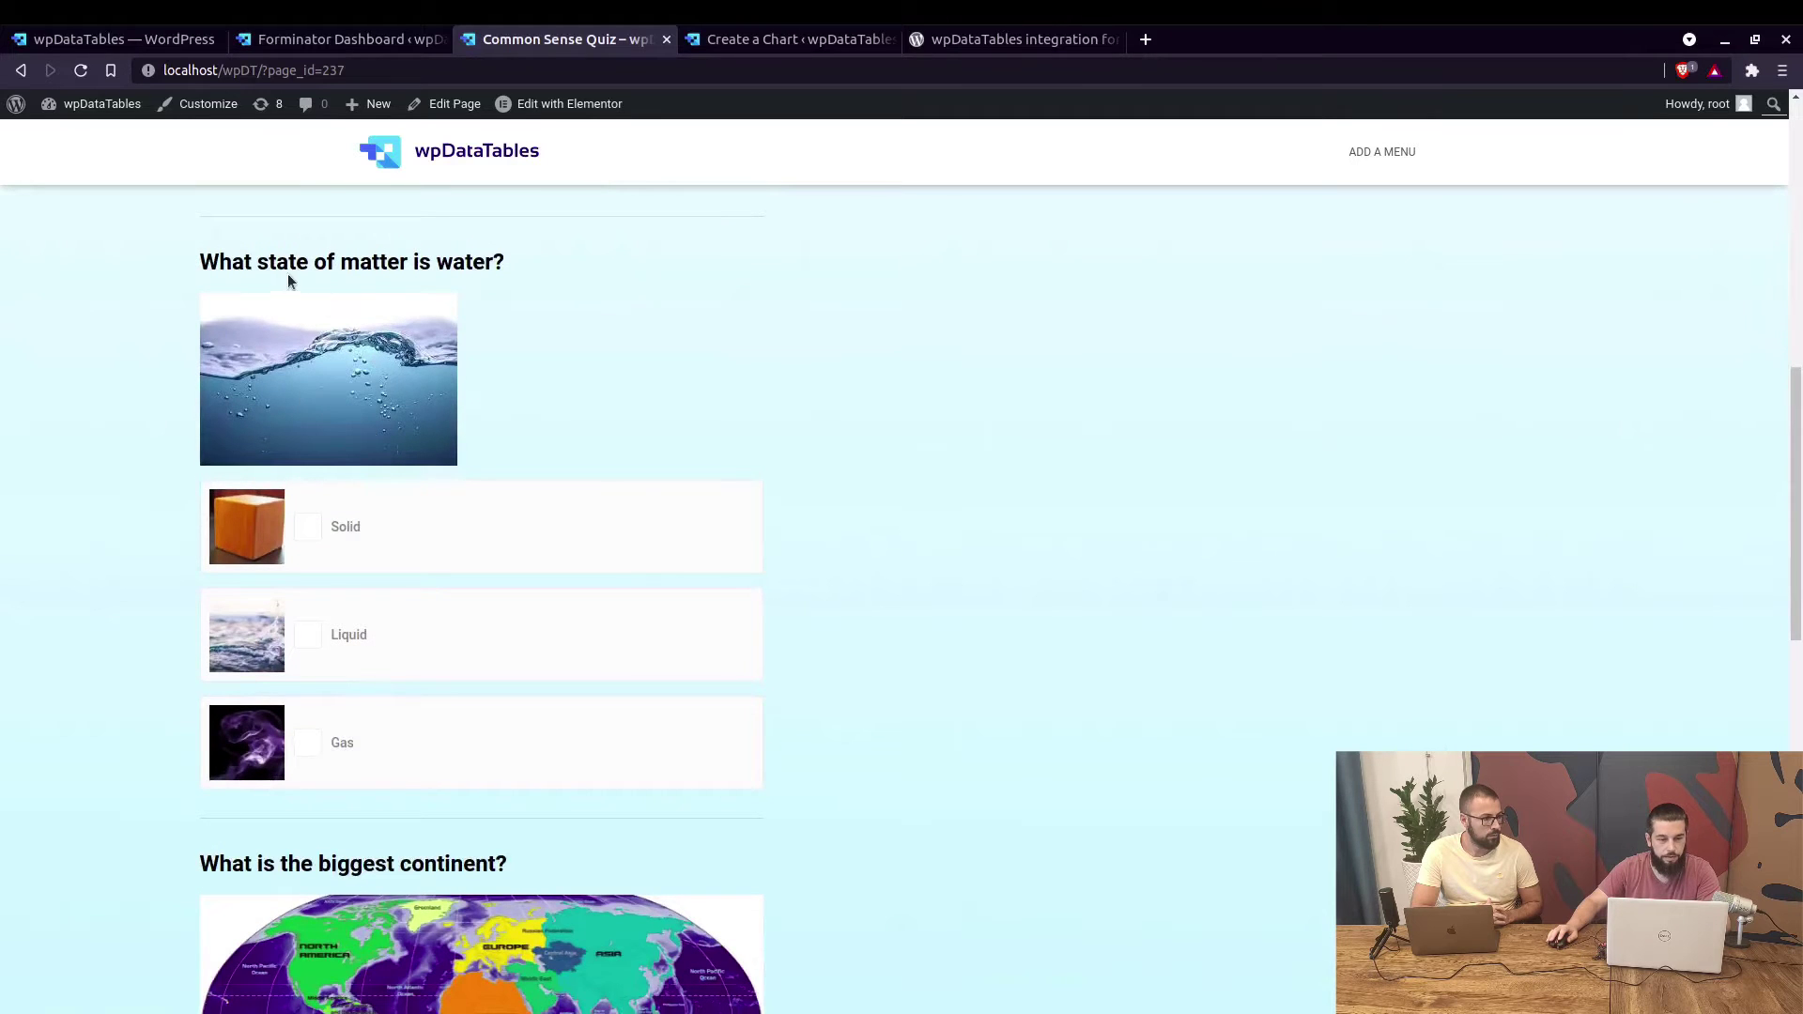
left_click(340, 527)
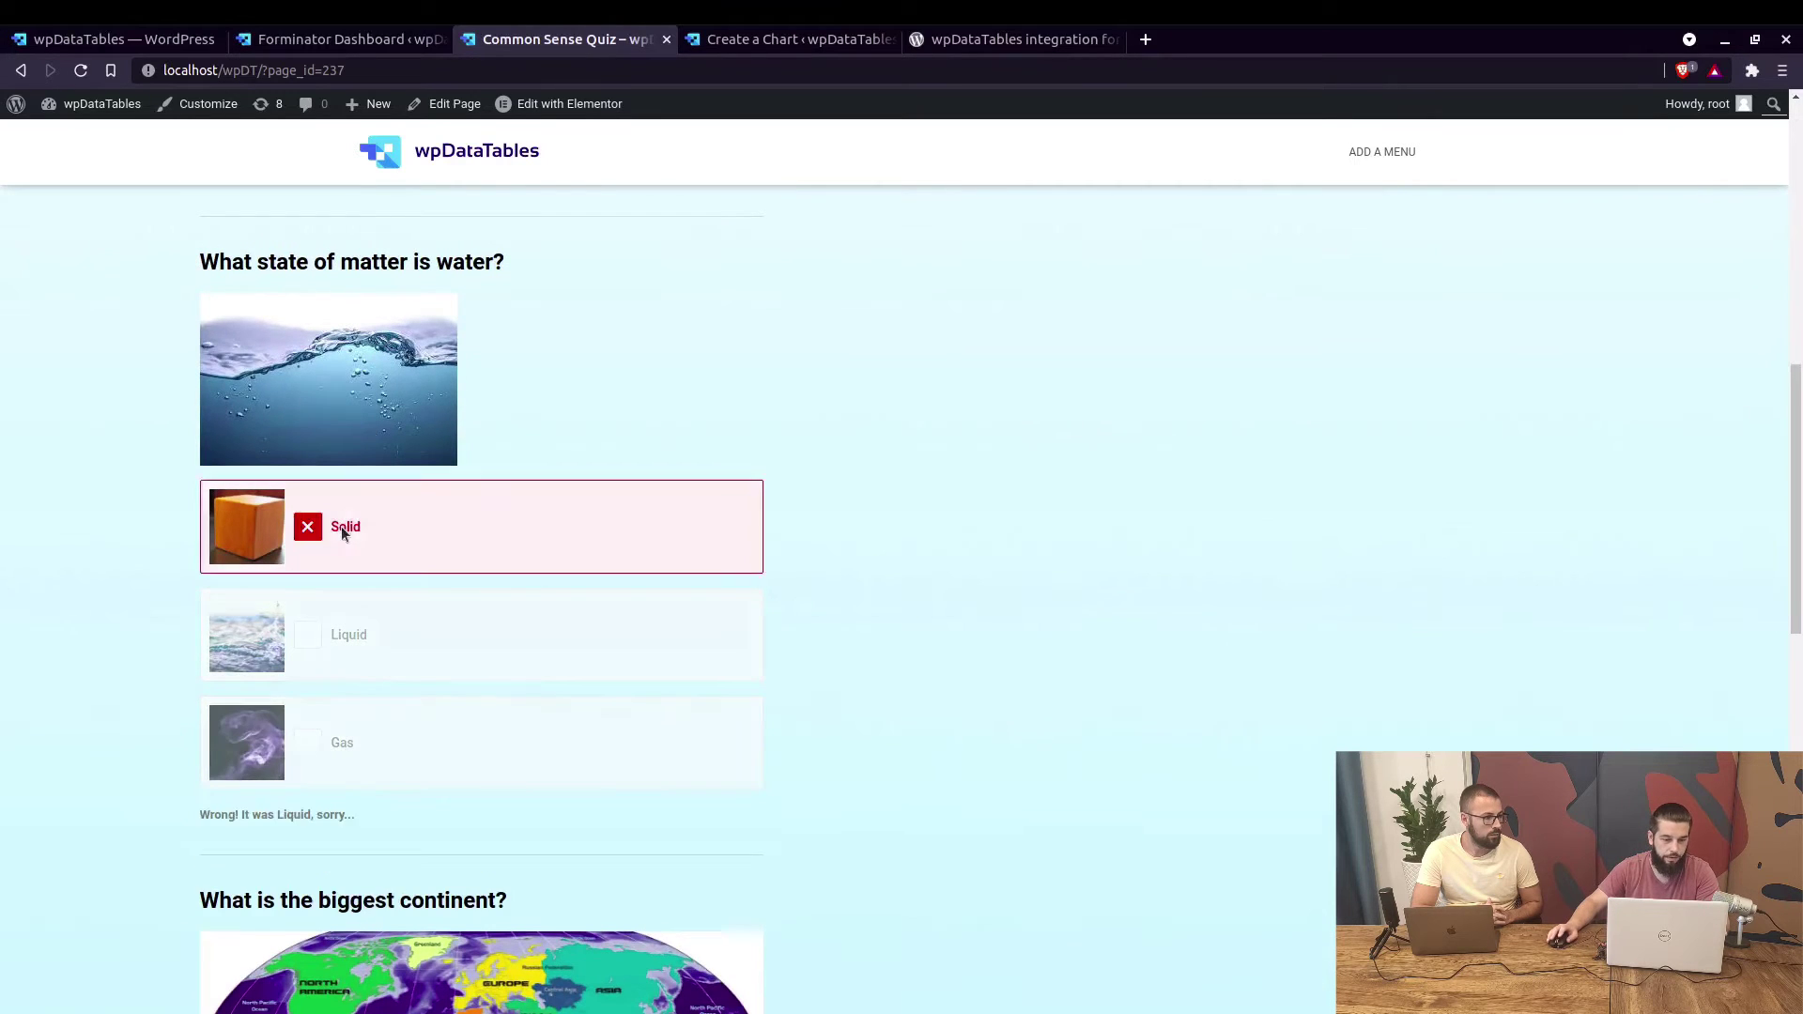
scroll(499, 618, "down", 8)
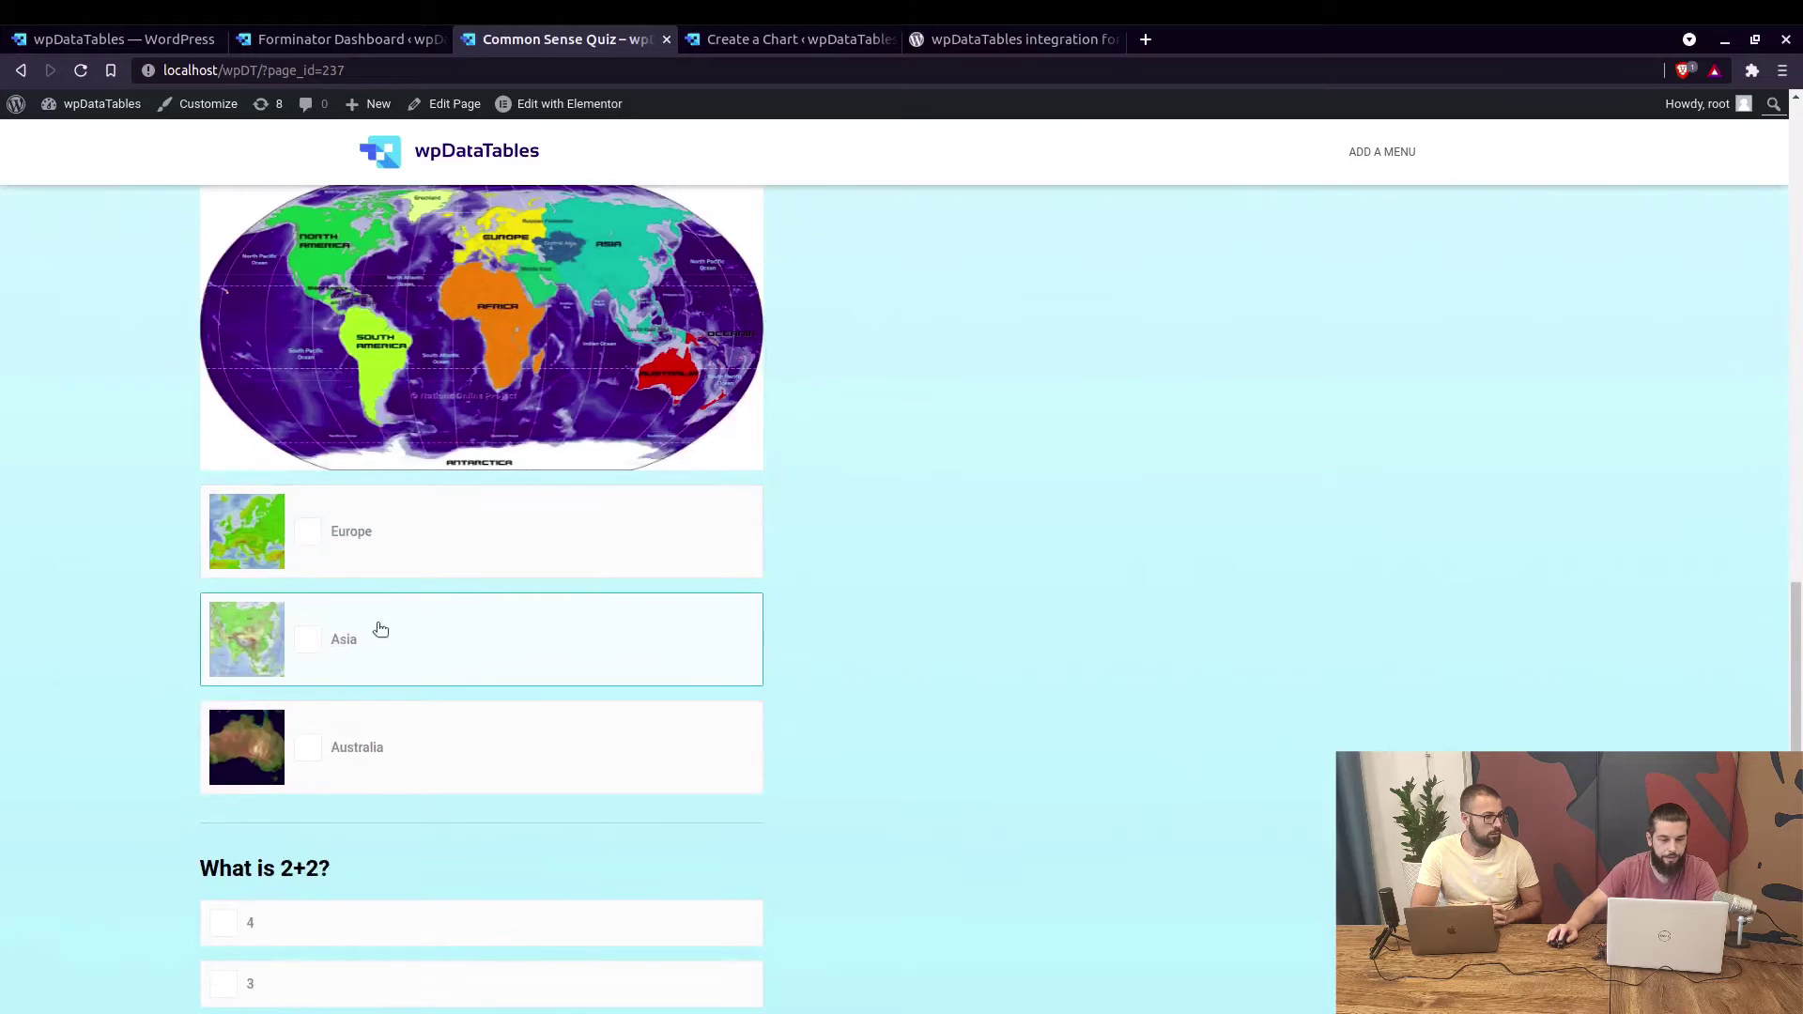
left_click(625, 637)
scroll(614, 597, "down", 3)
scroll(522, 535, "down", 2)
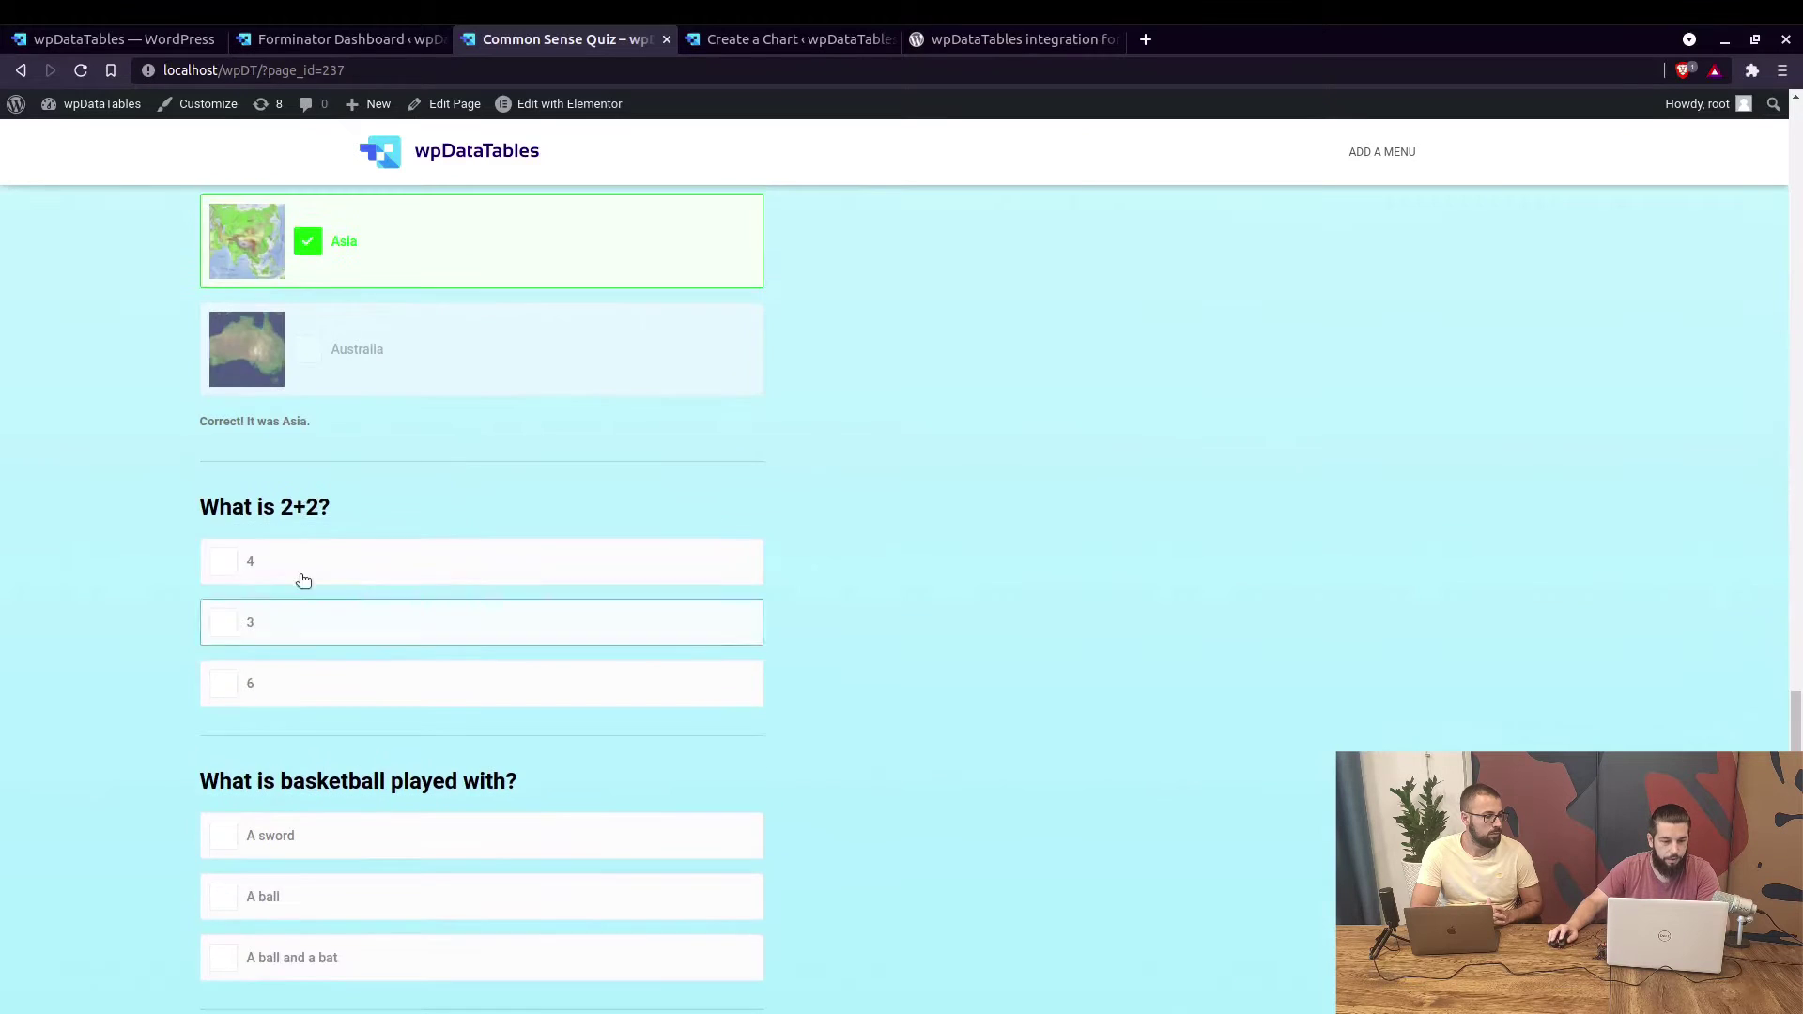
left_click(550, 571)
scroll(552, 576, "down", 2)
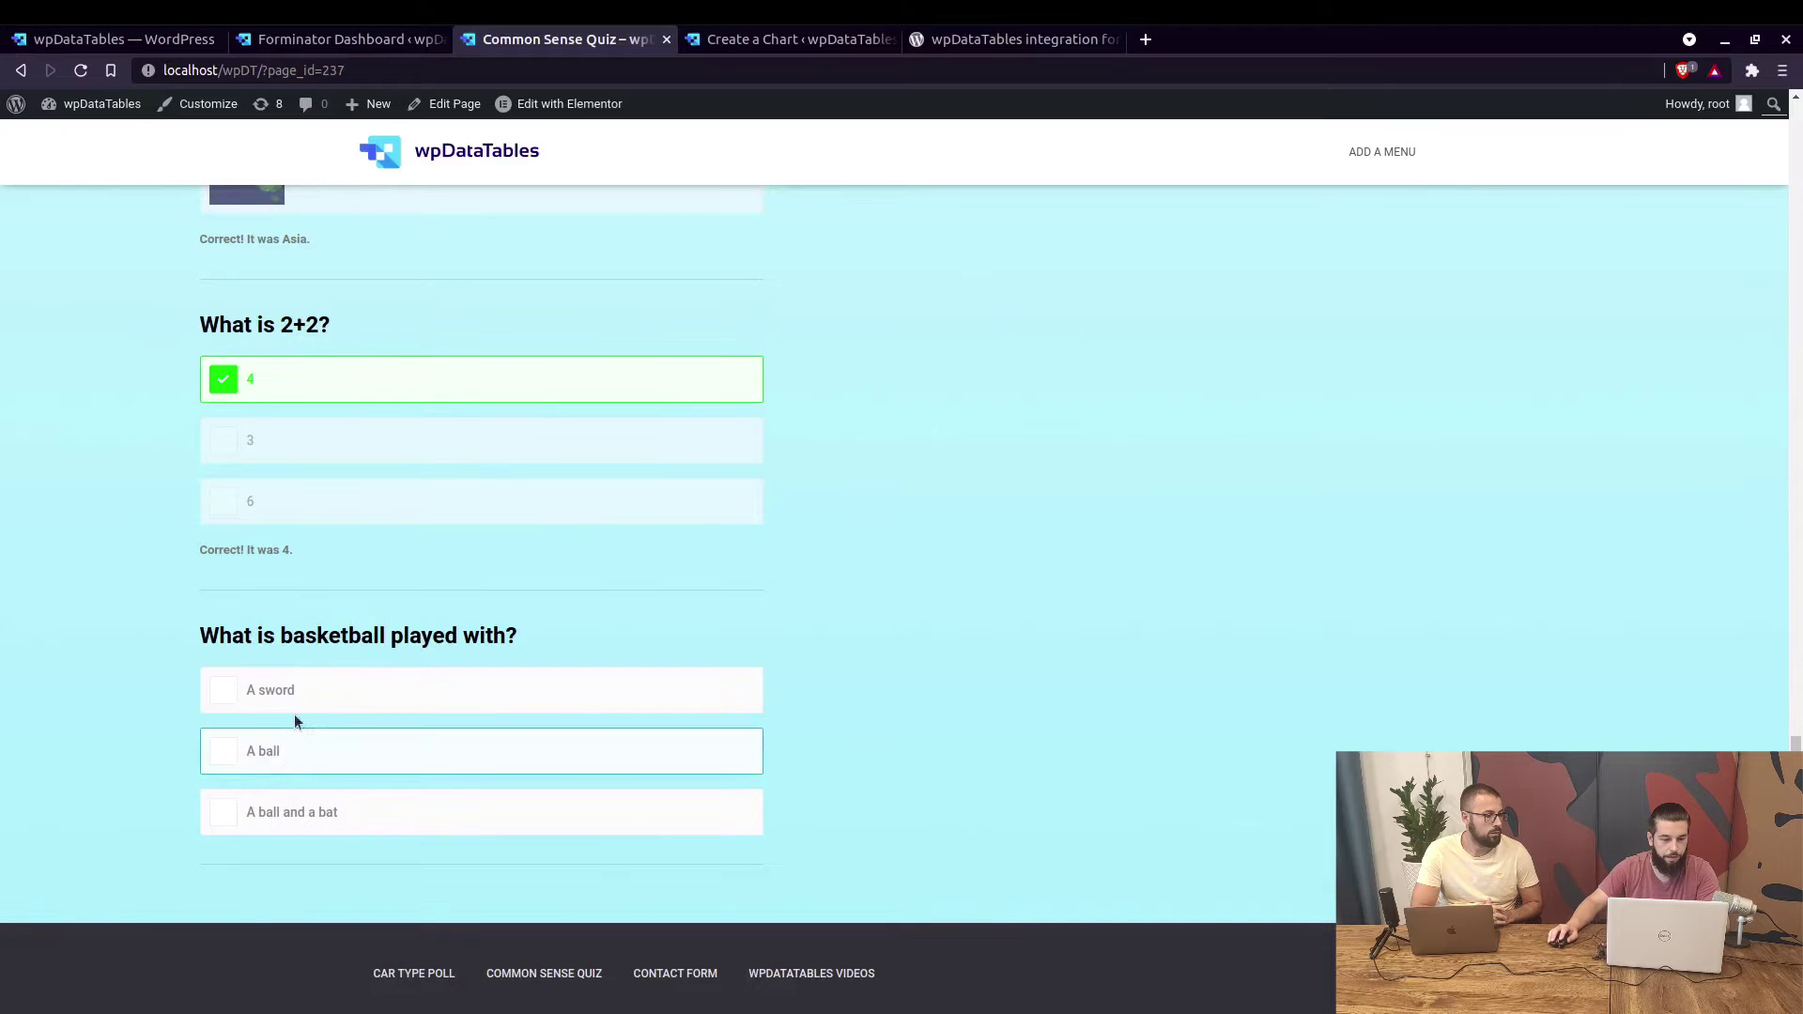
left_click(336, 701)
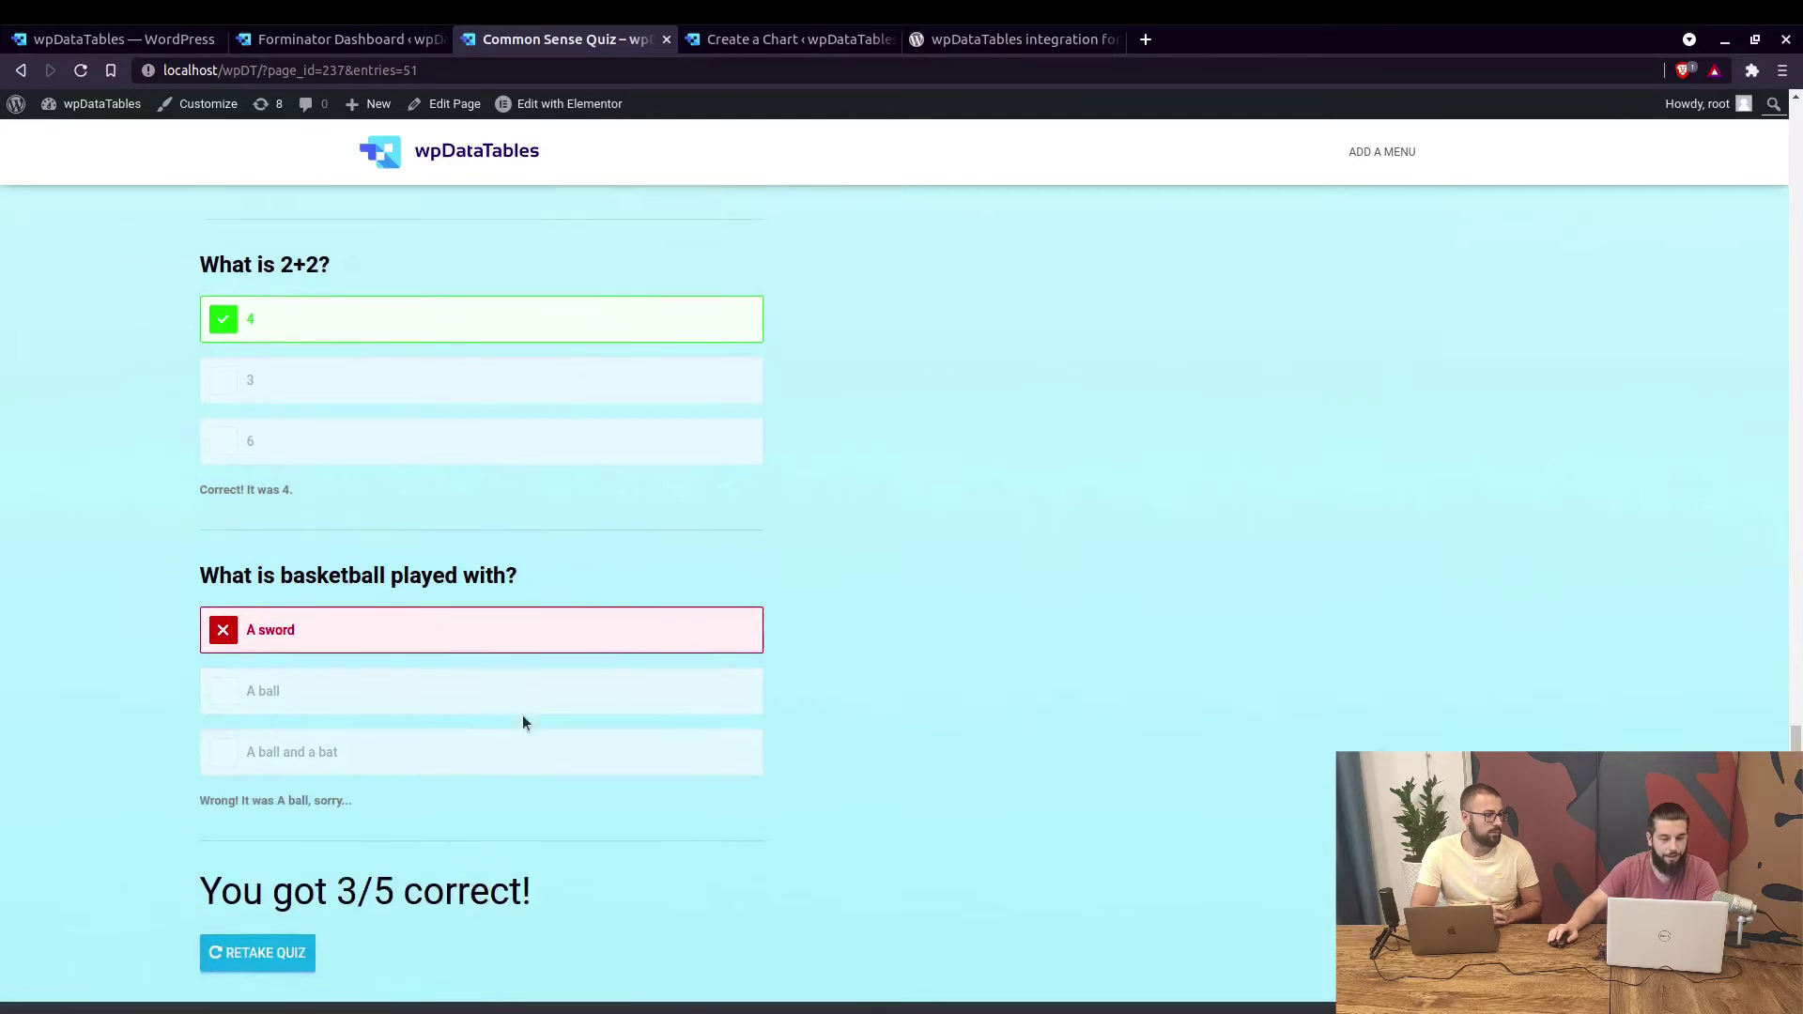
left_click_drag(199, 816, 461, 813)
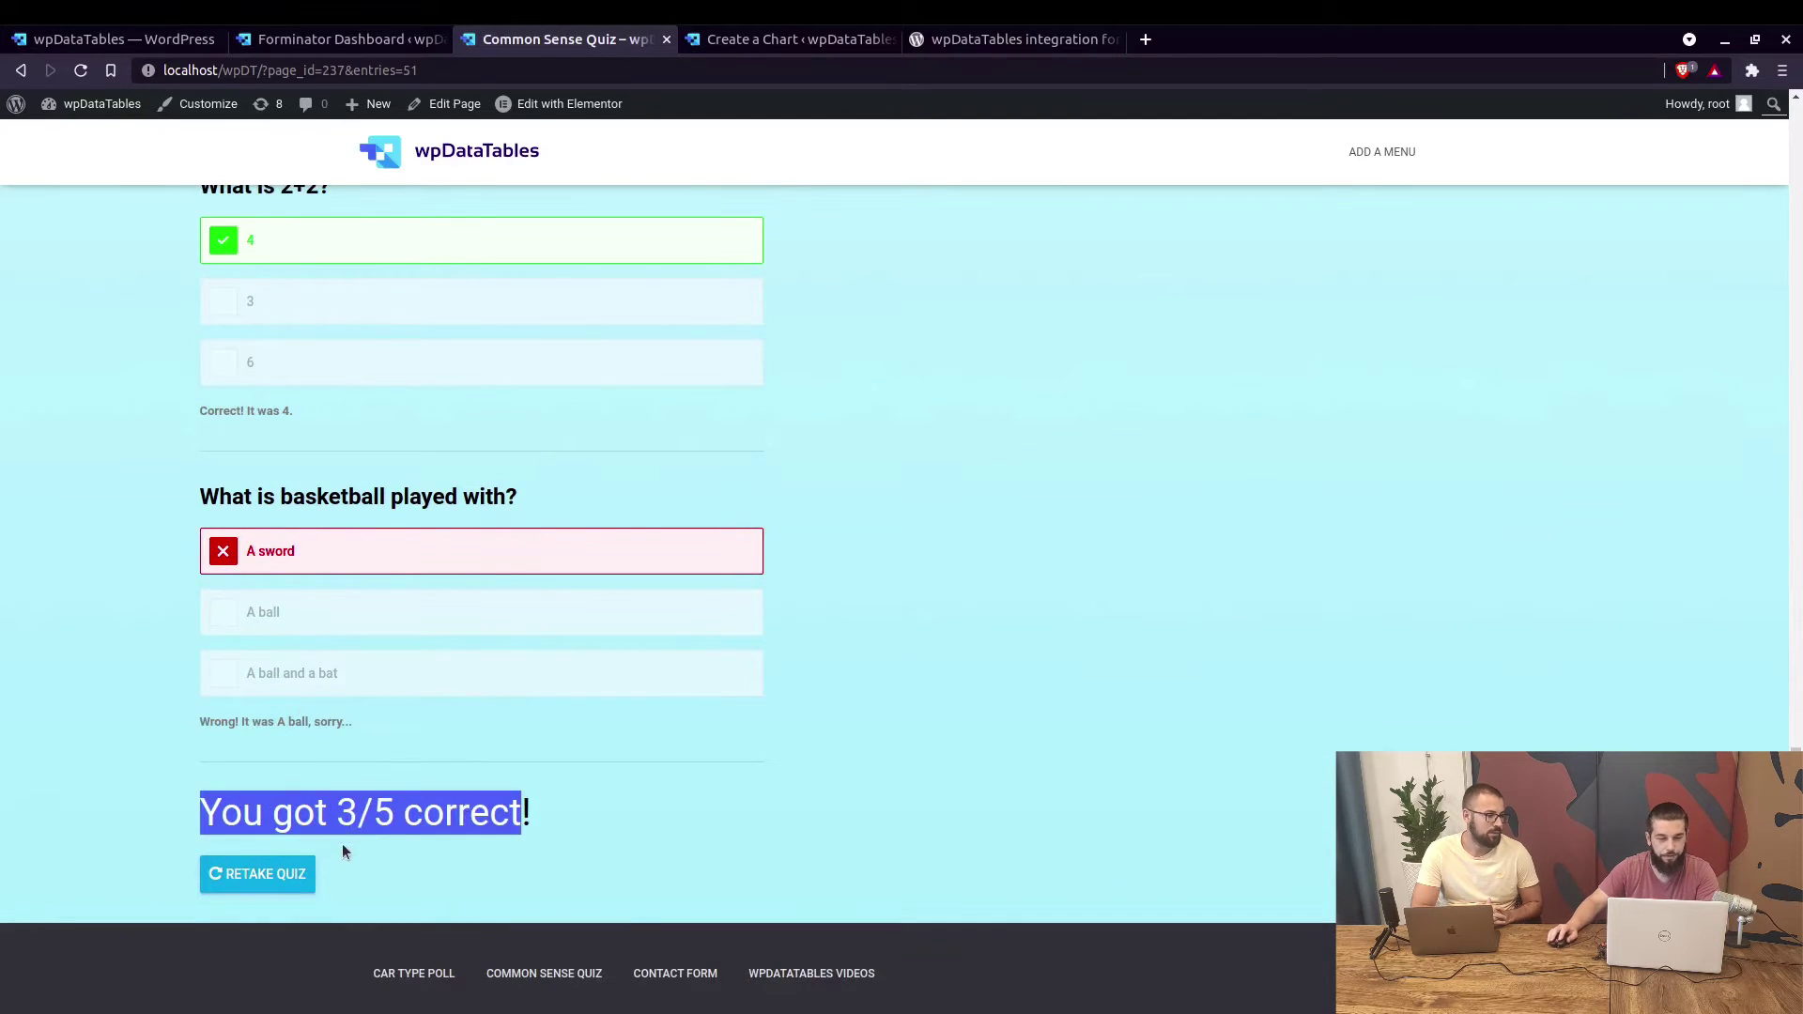
Open the Contact Form and enter the test first and last names.
left_click(666, 972)
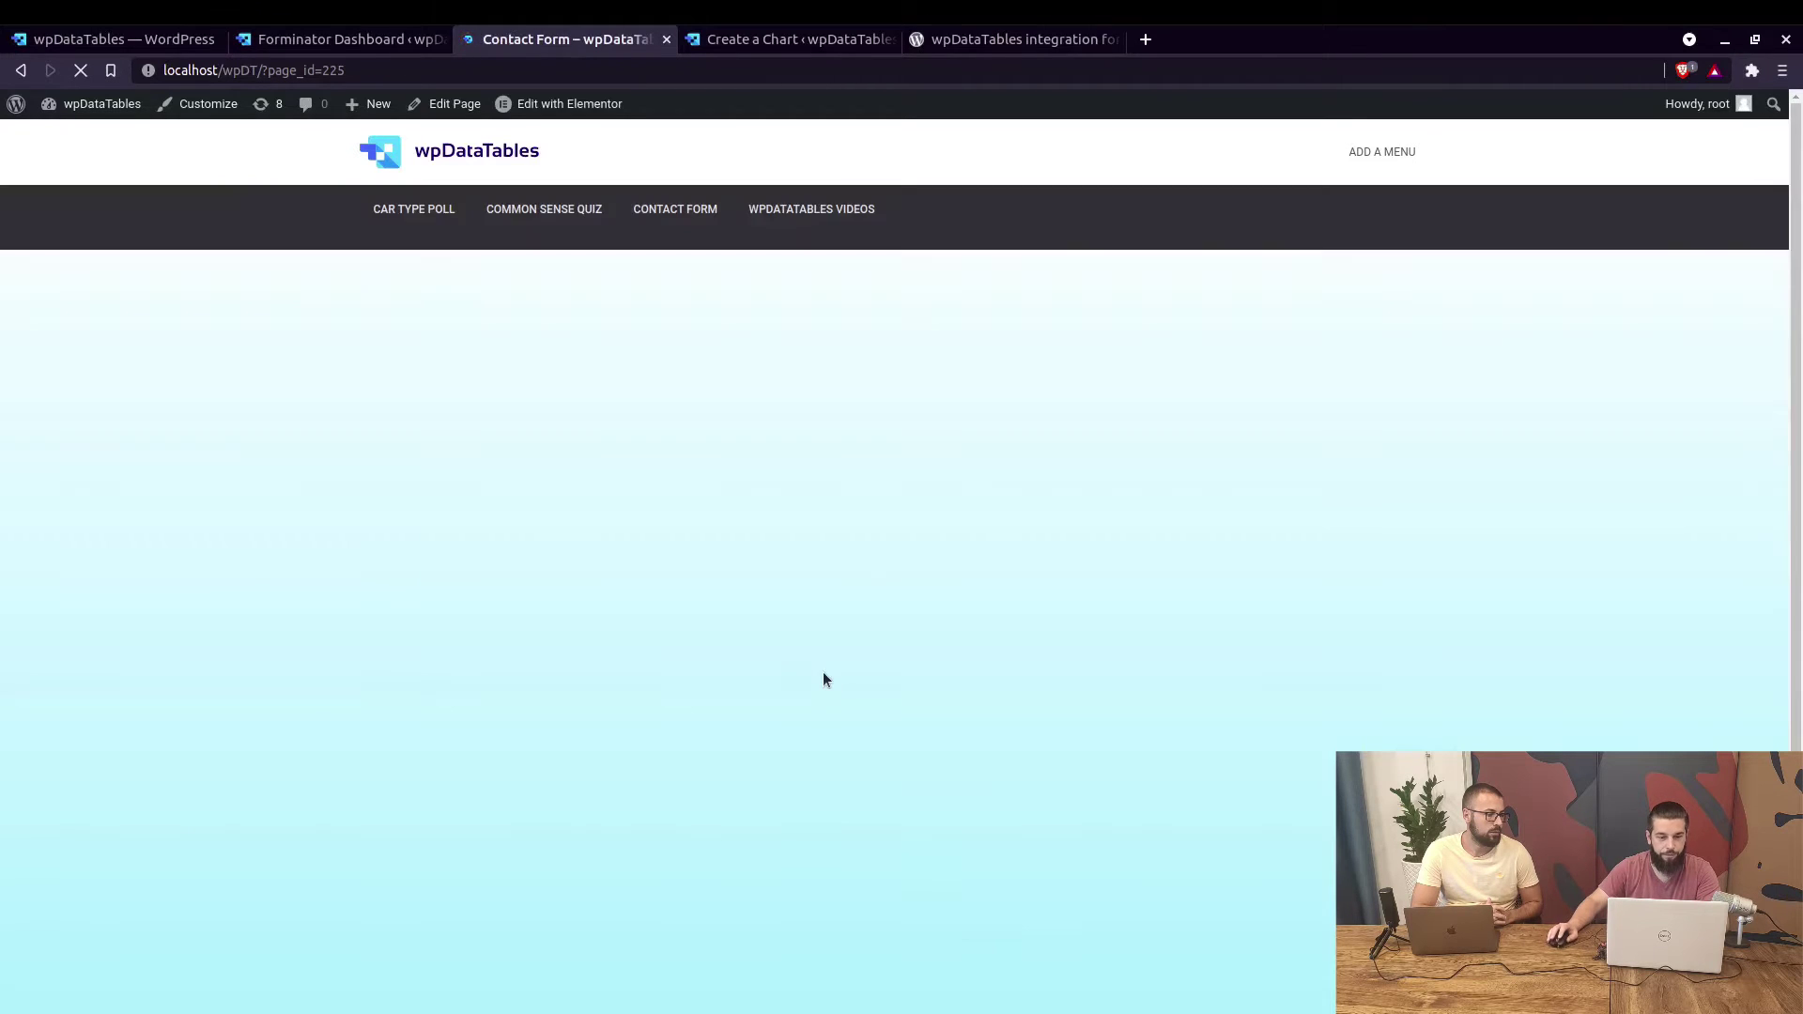
left_click(335, 236)
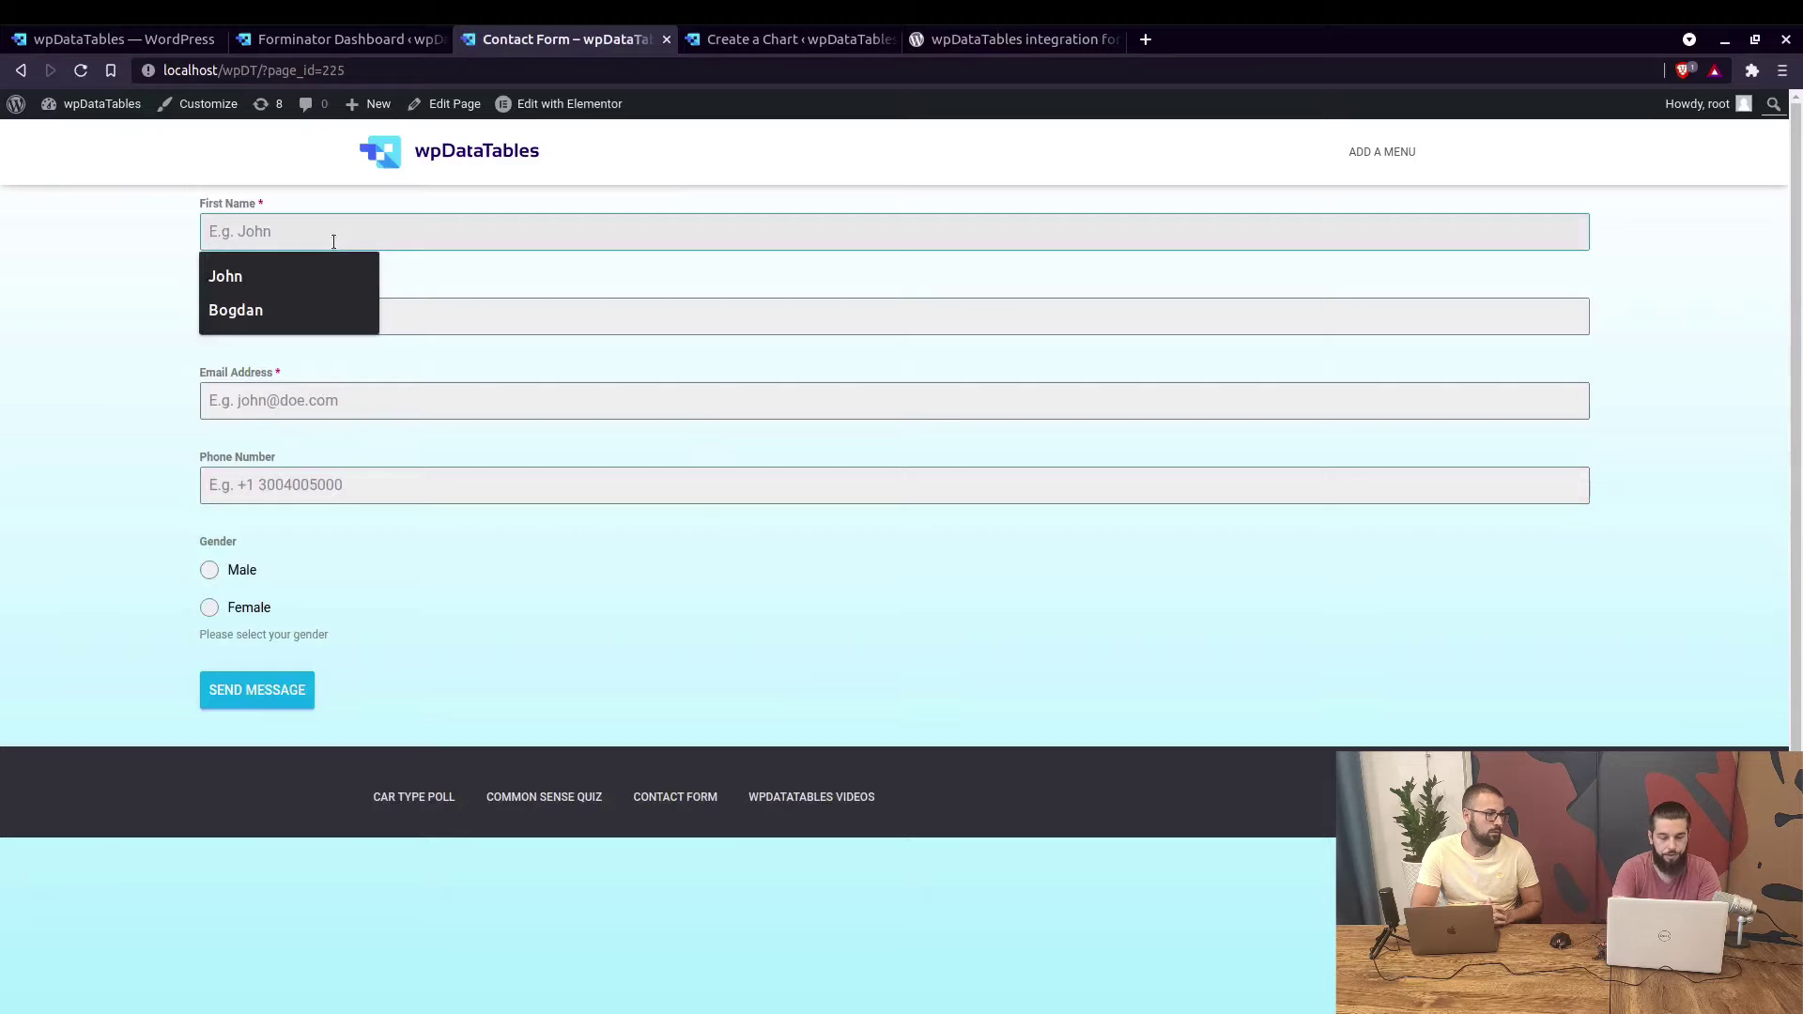
type("TMS")
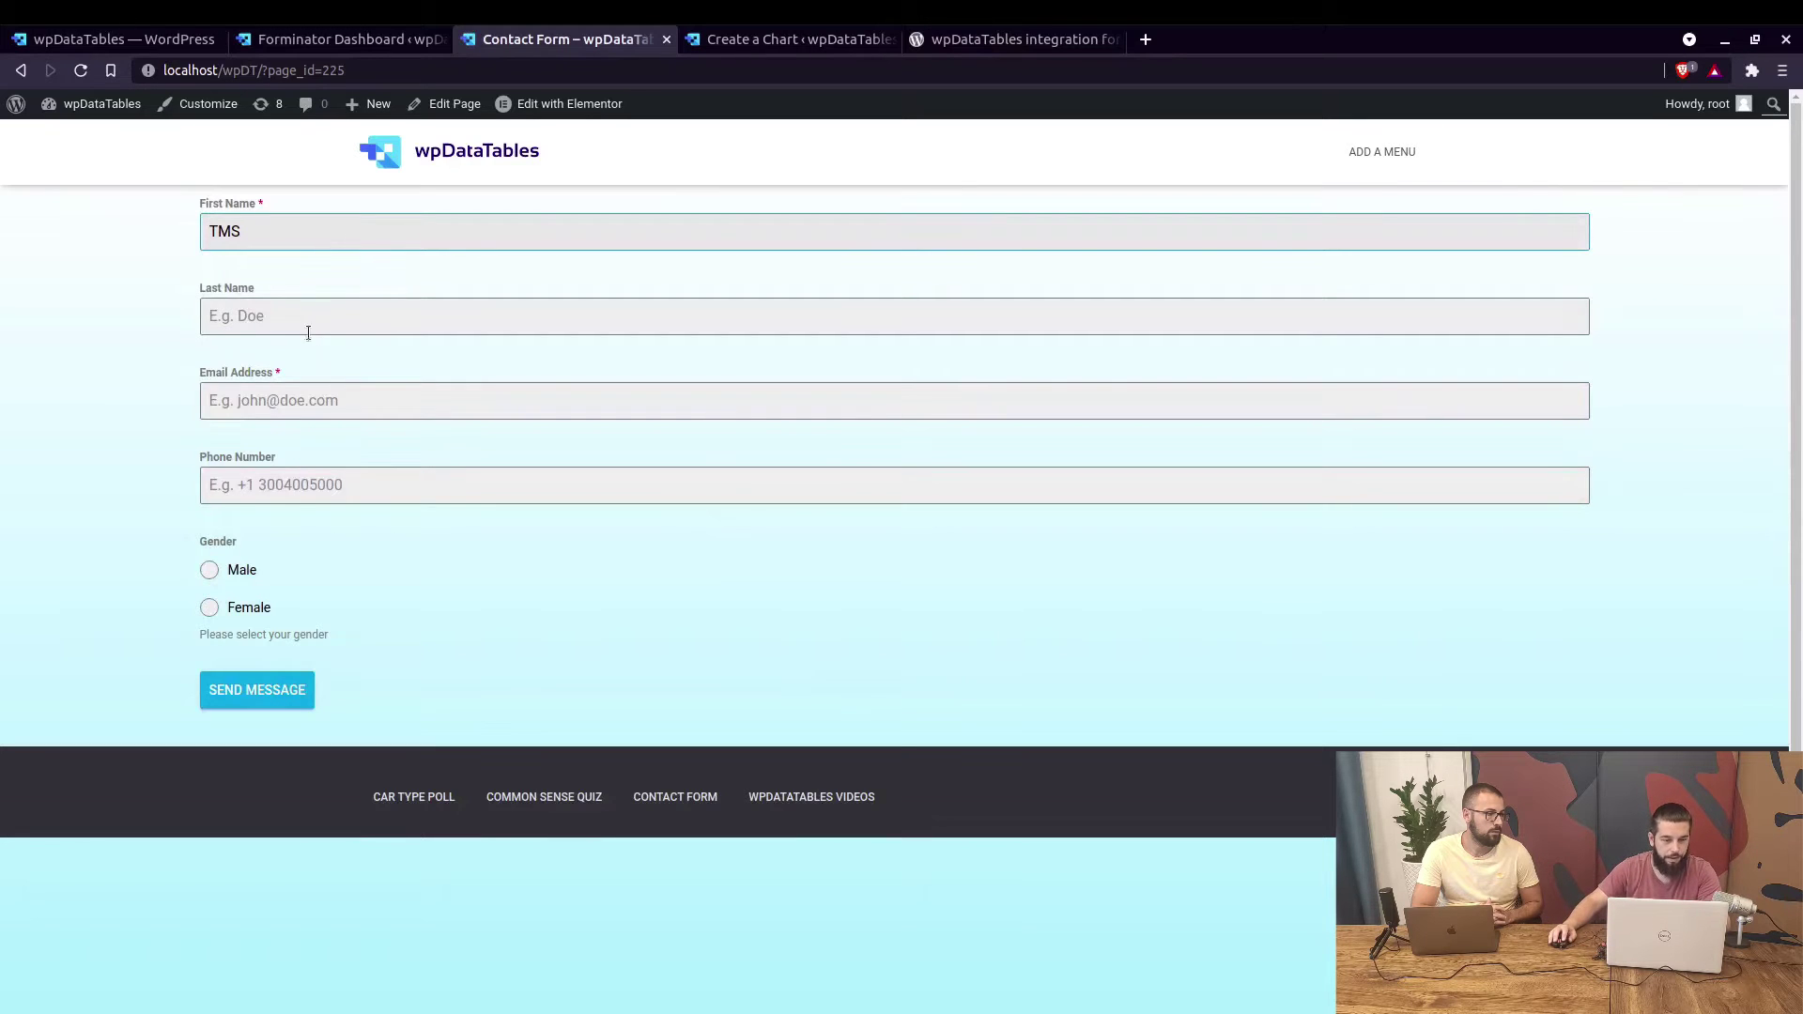
left_click(307, 322)
left_click_drag(262, 205, 270, 206)
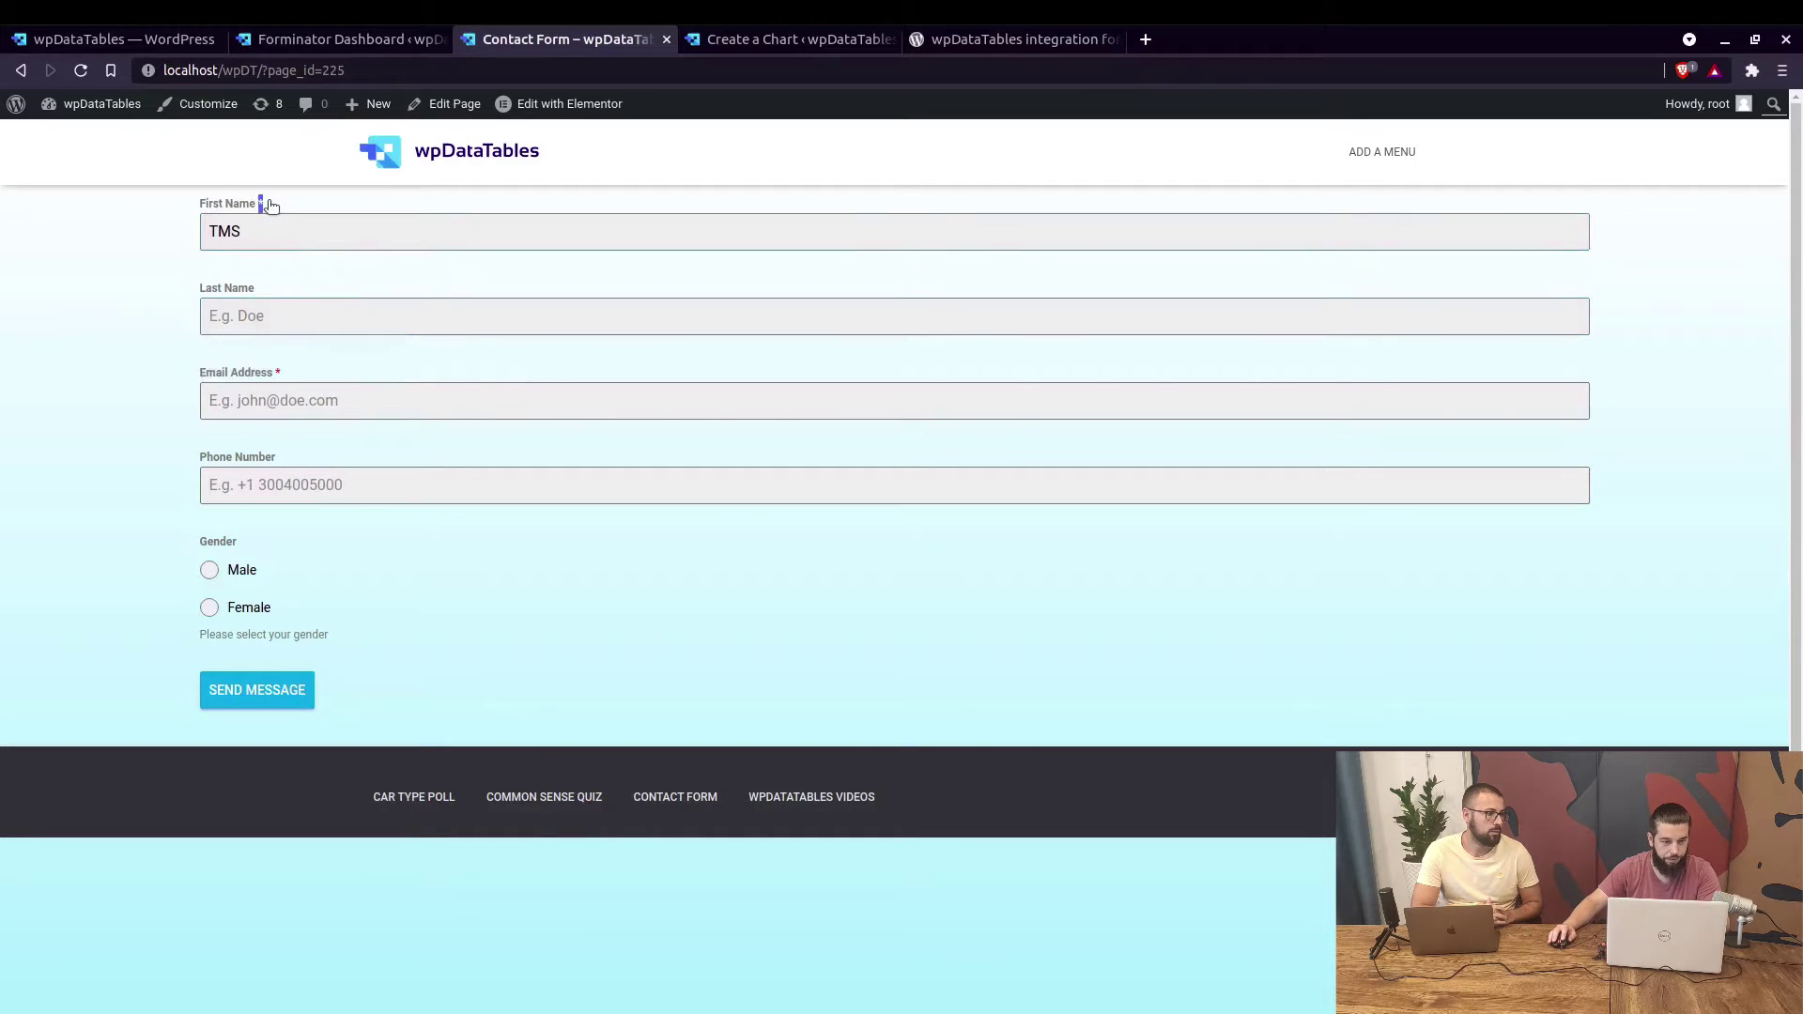
left_click(287, 393)
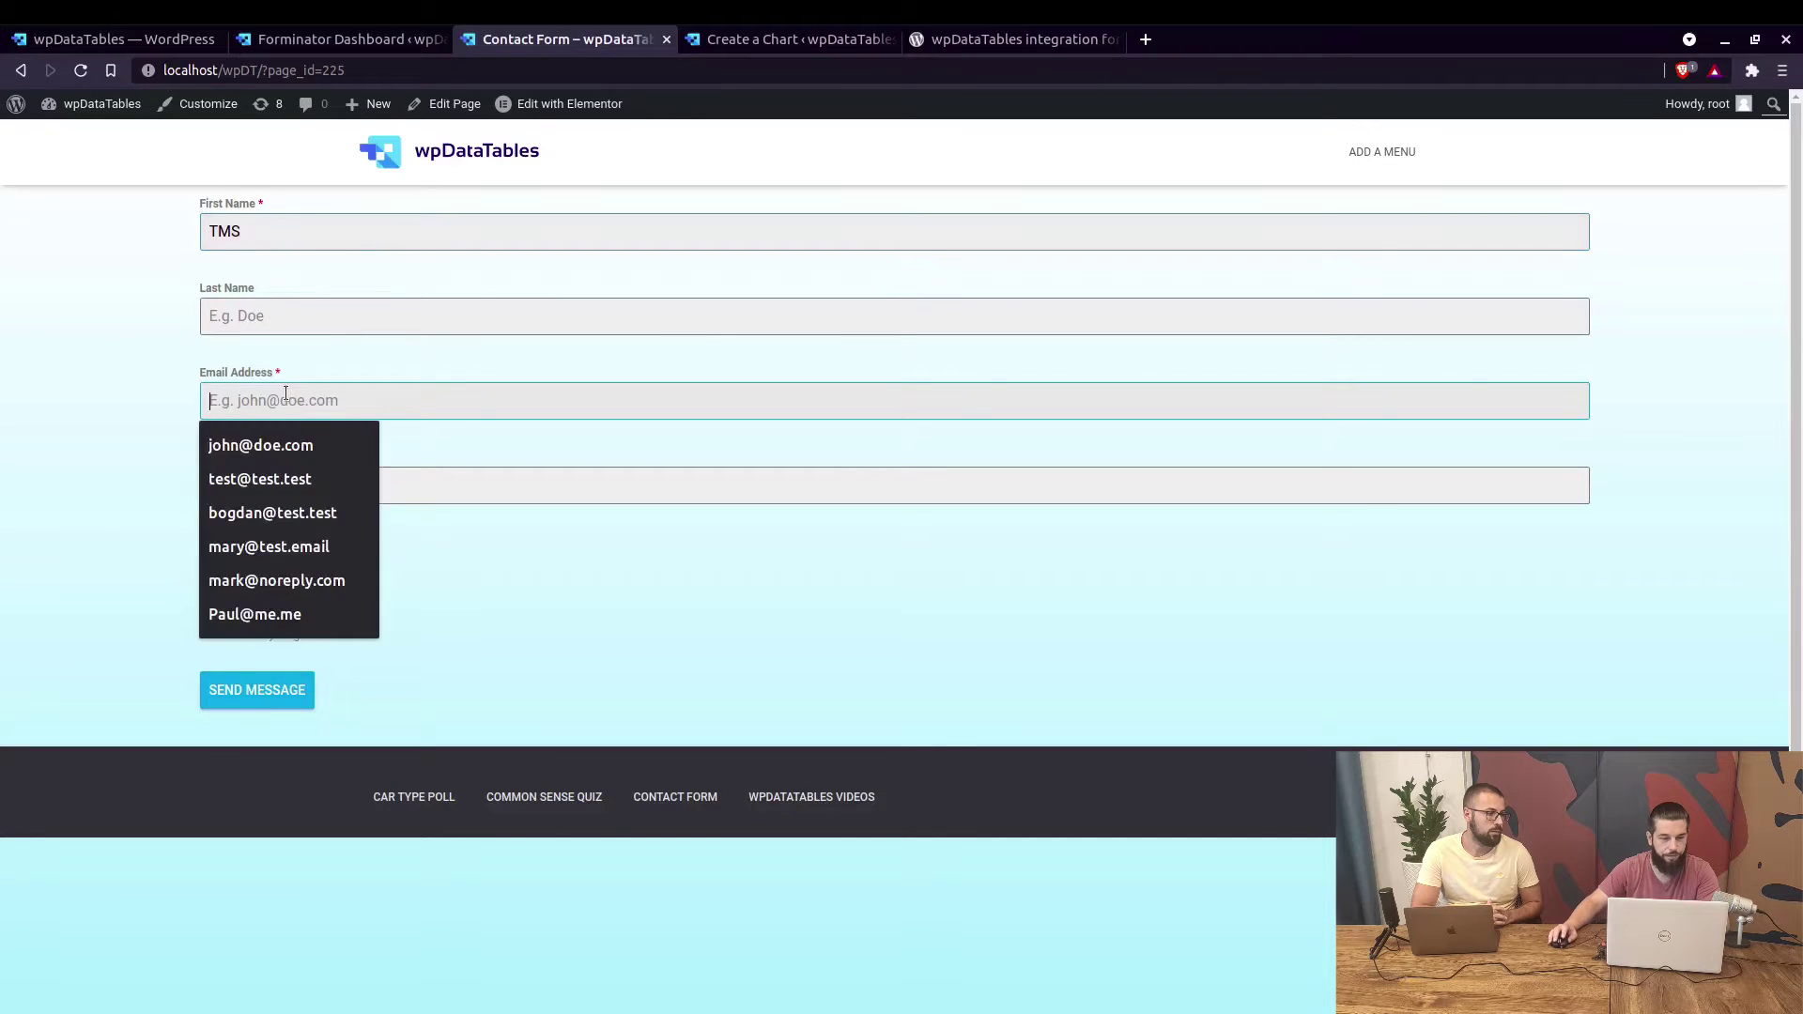
left_click(329, 313)
left_click_drag(209, 438, 369, 441)
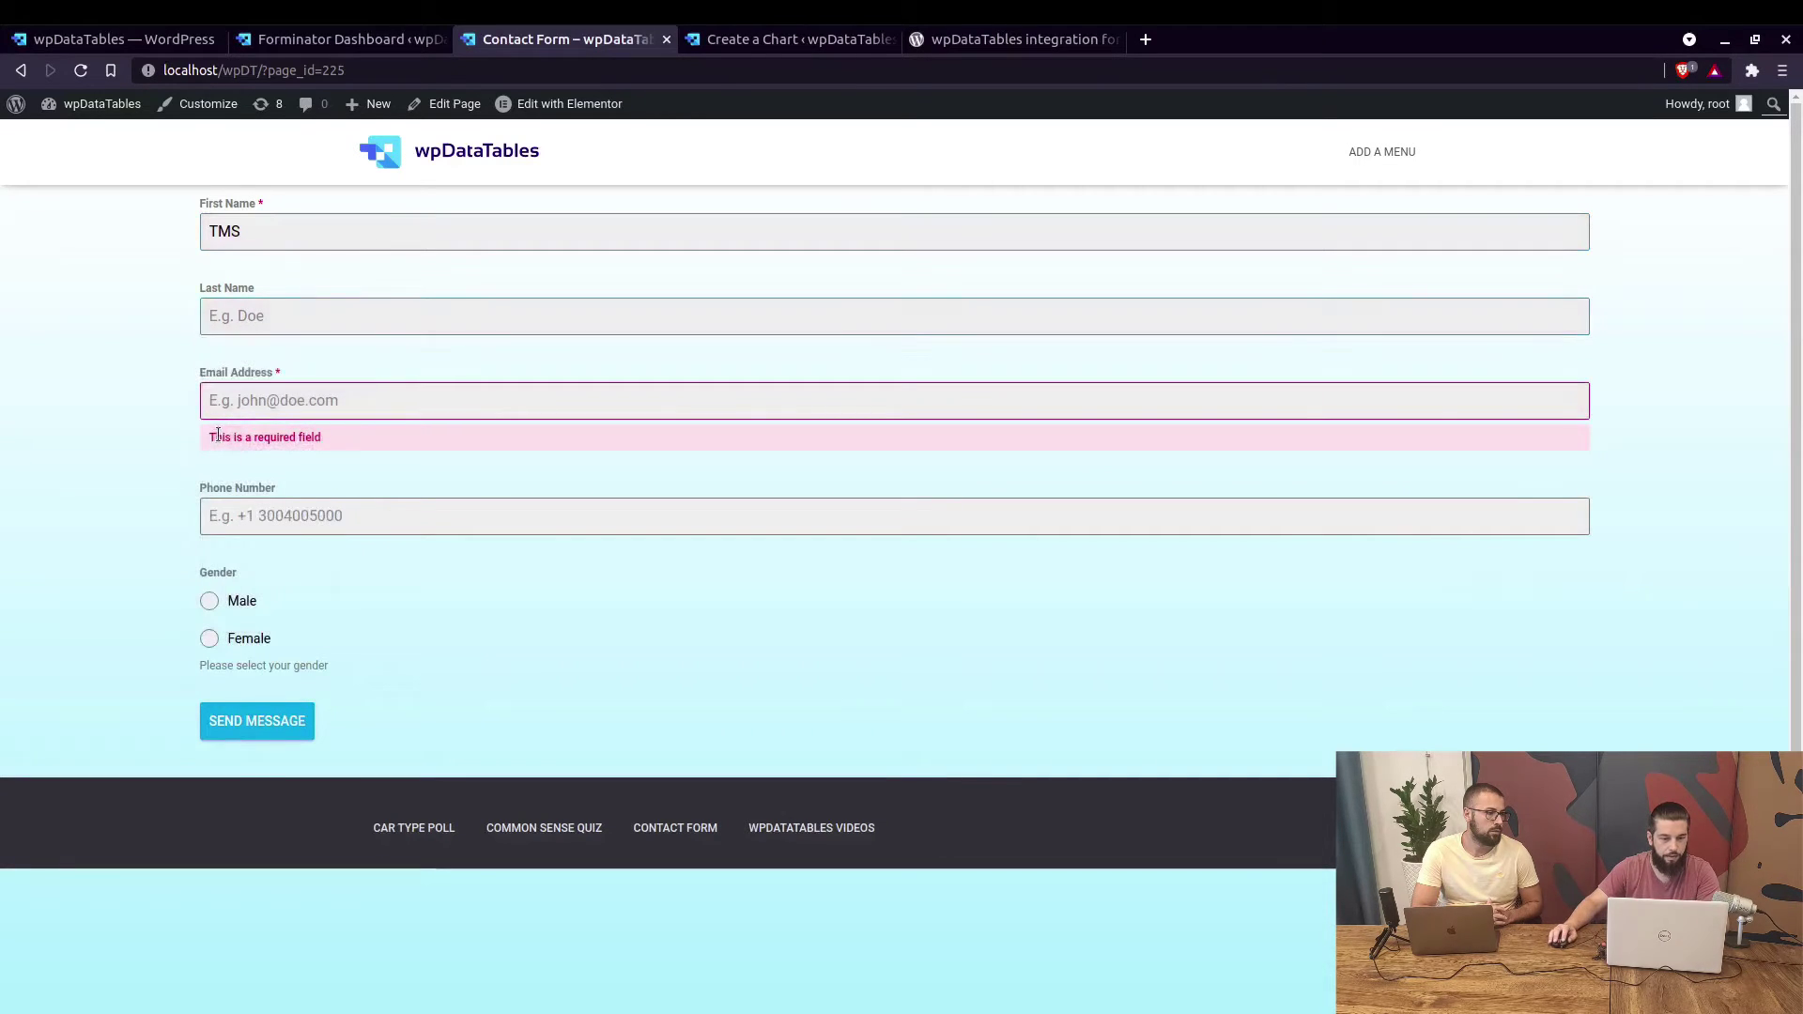
left_click(341, 324)
left_click(310, 354)
Fill in the test e-mail and phone number, choose Male gender, and send the message.
left_click(301, 401)
type("test@")
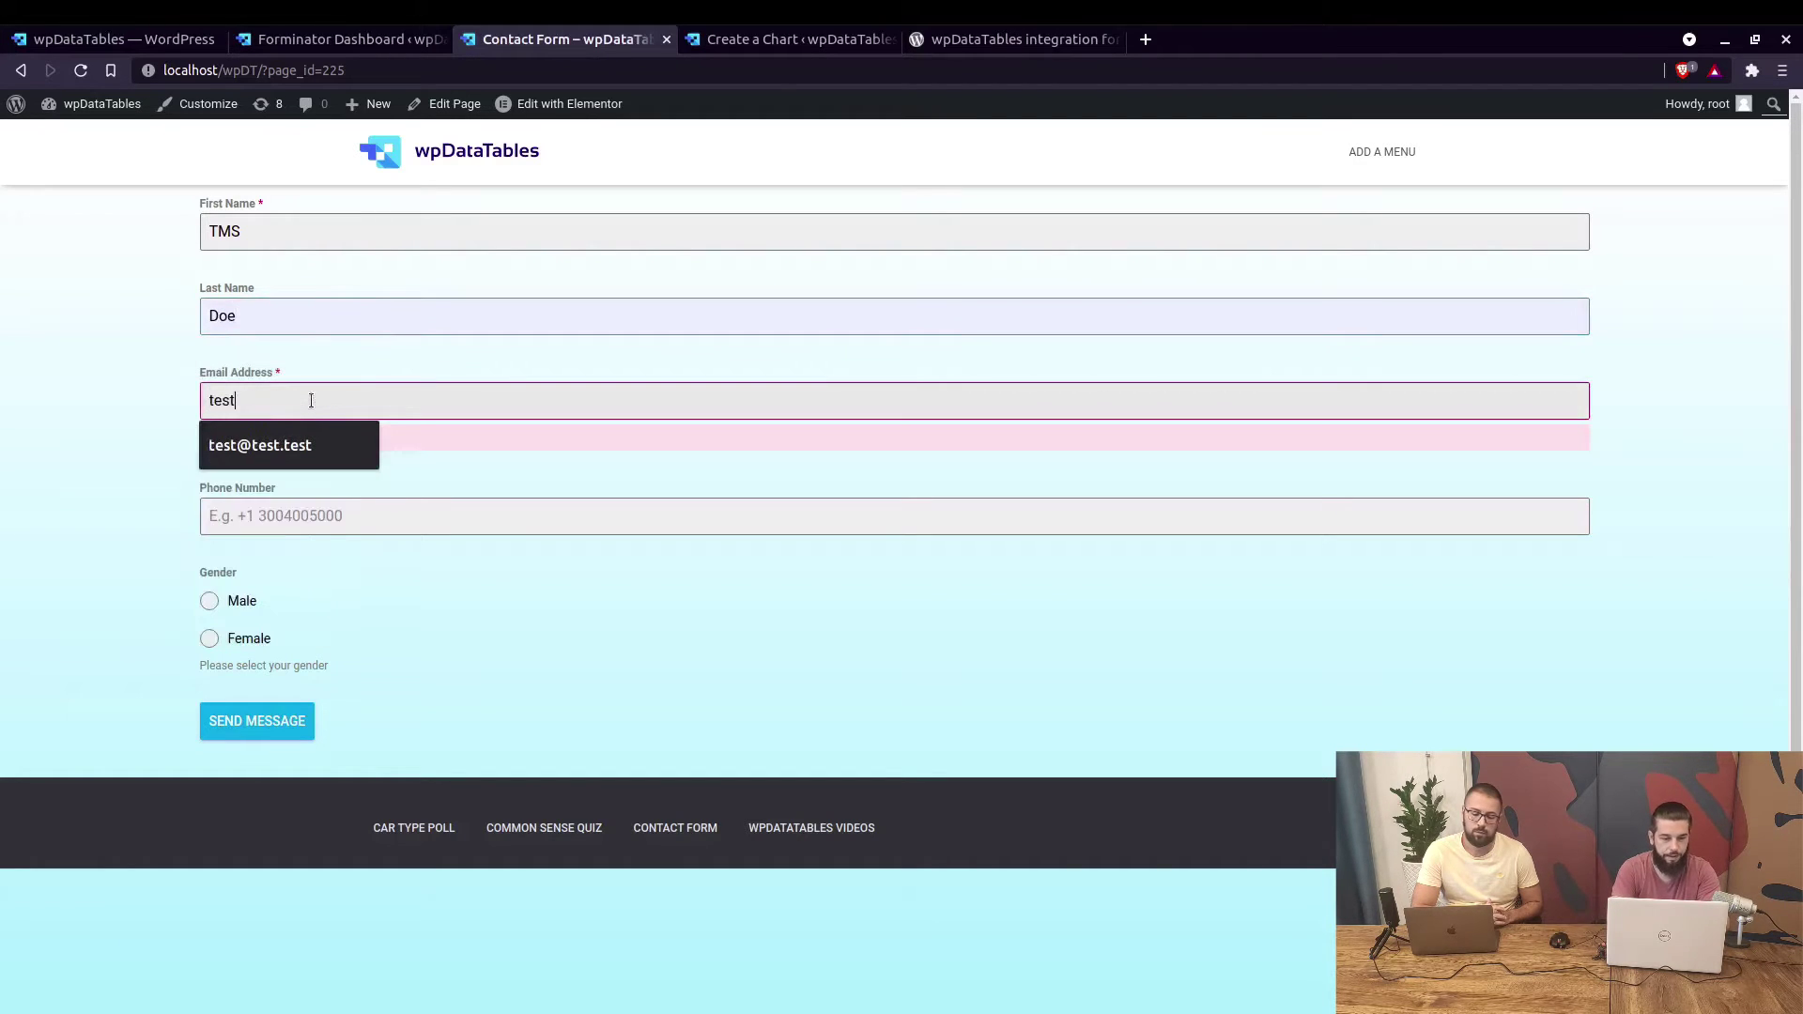
left_click(259, 445)
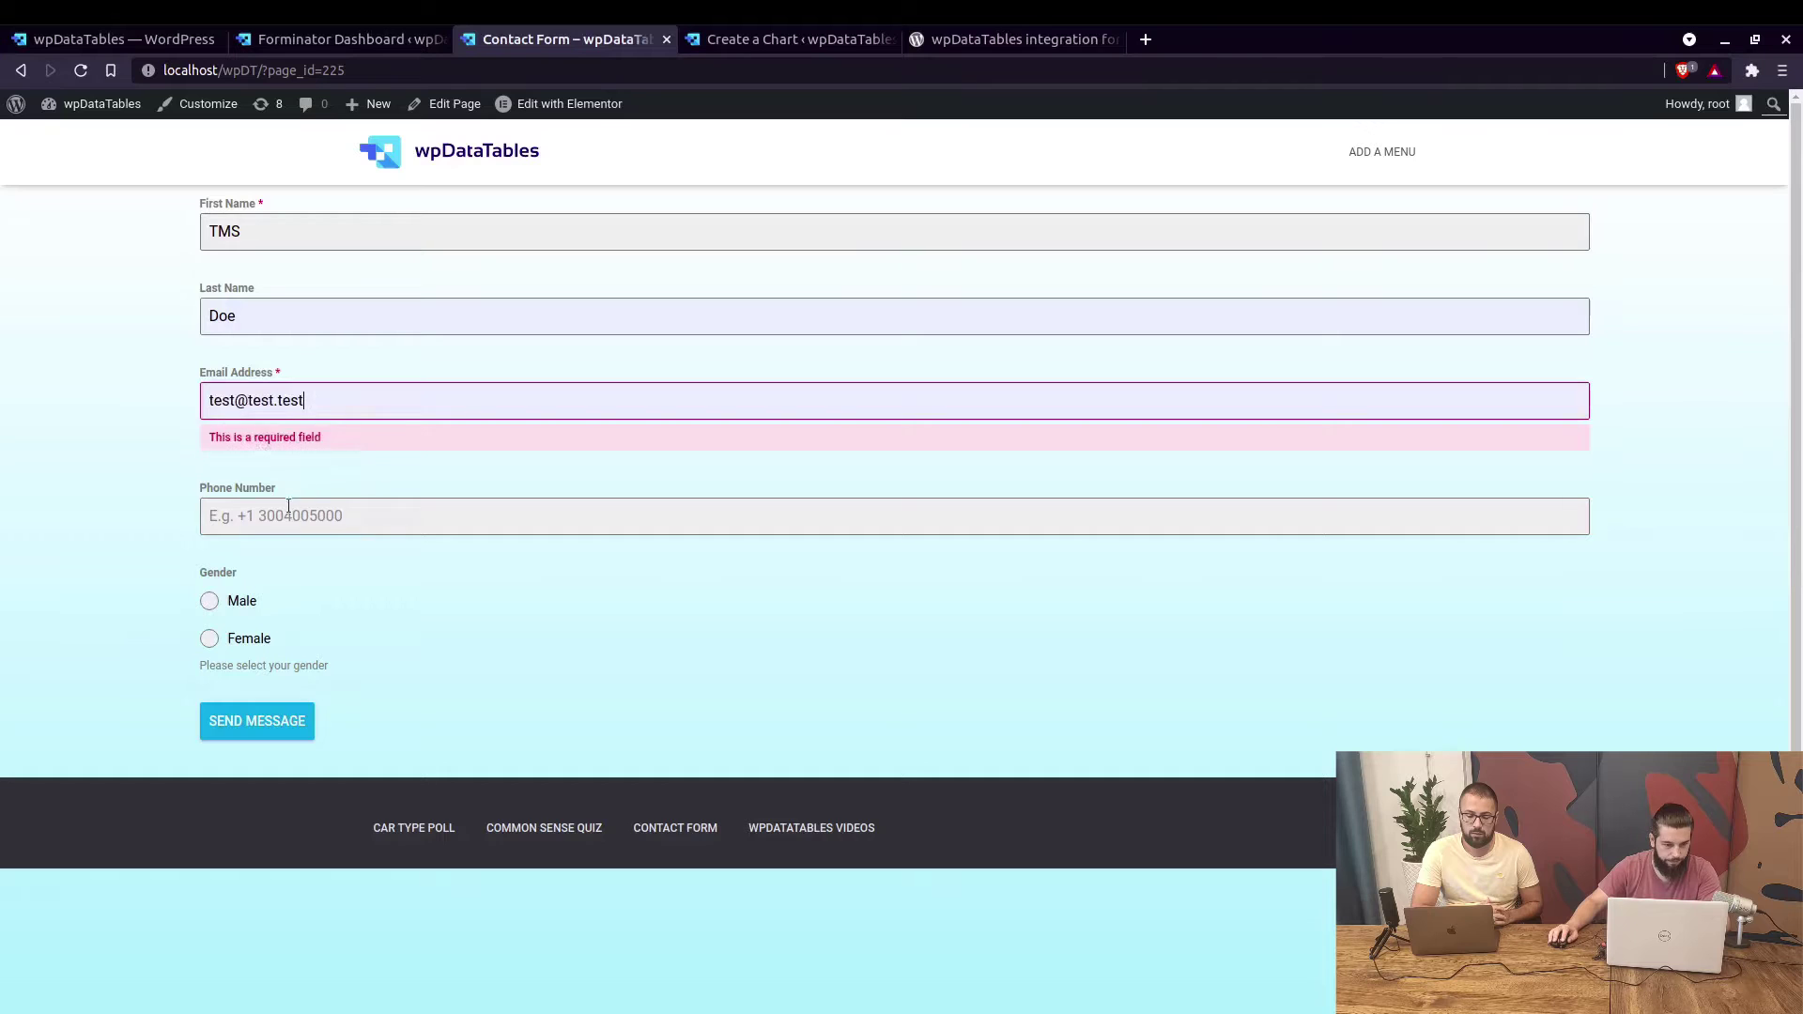
left_click(427, 515)
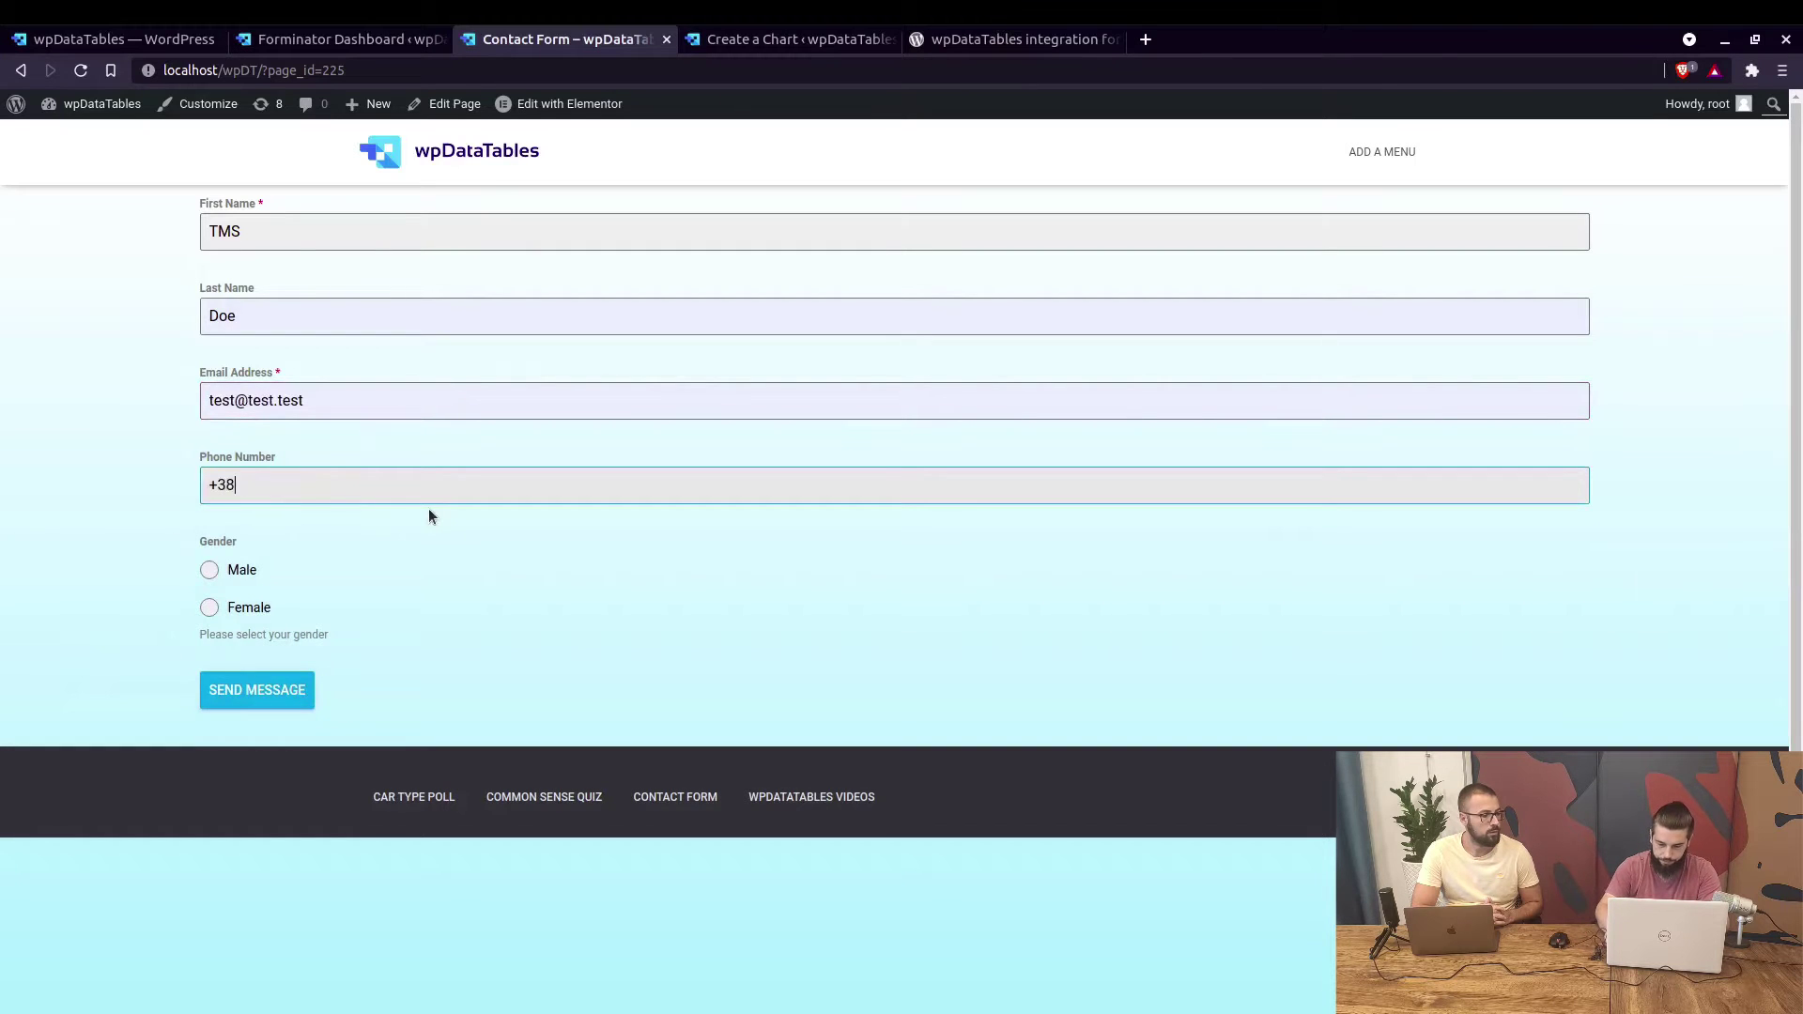
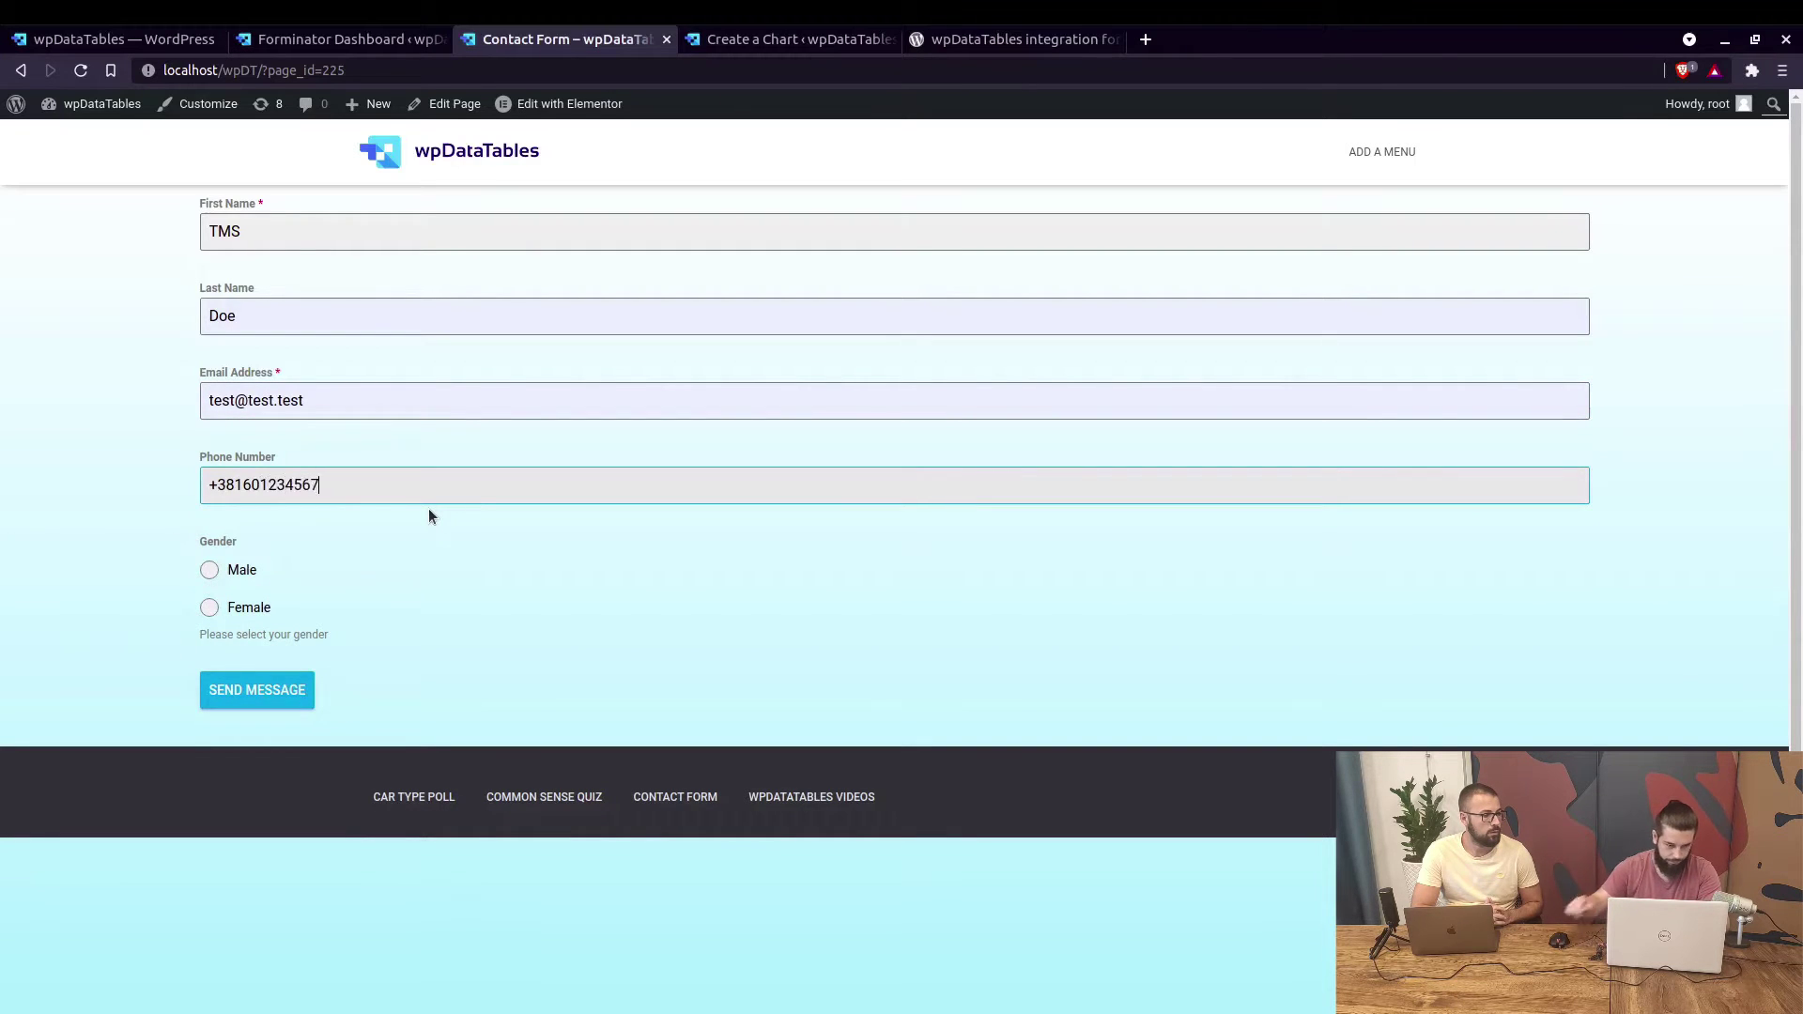
left_click(223, 572)
left_click(286, 695)
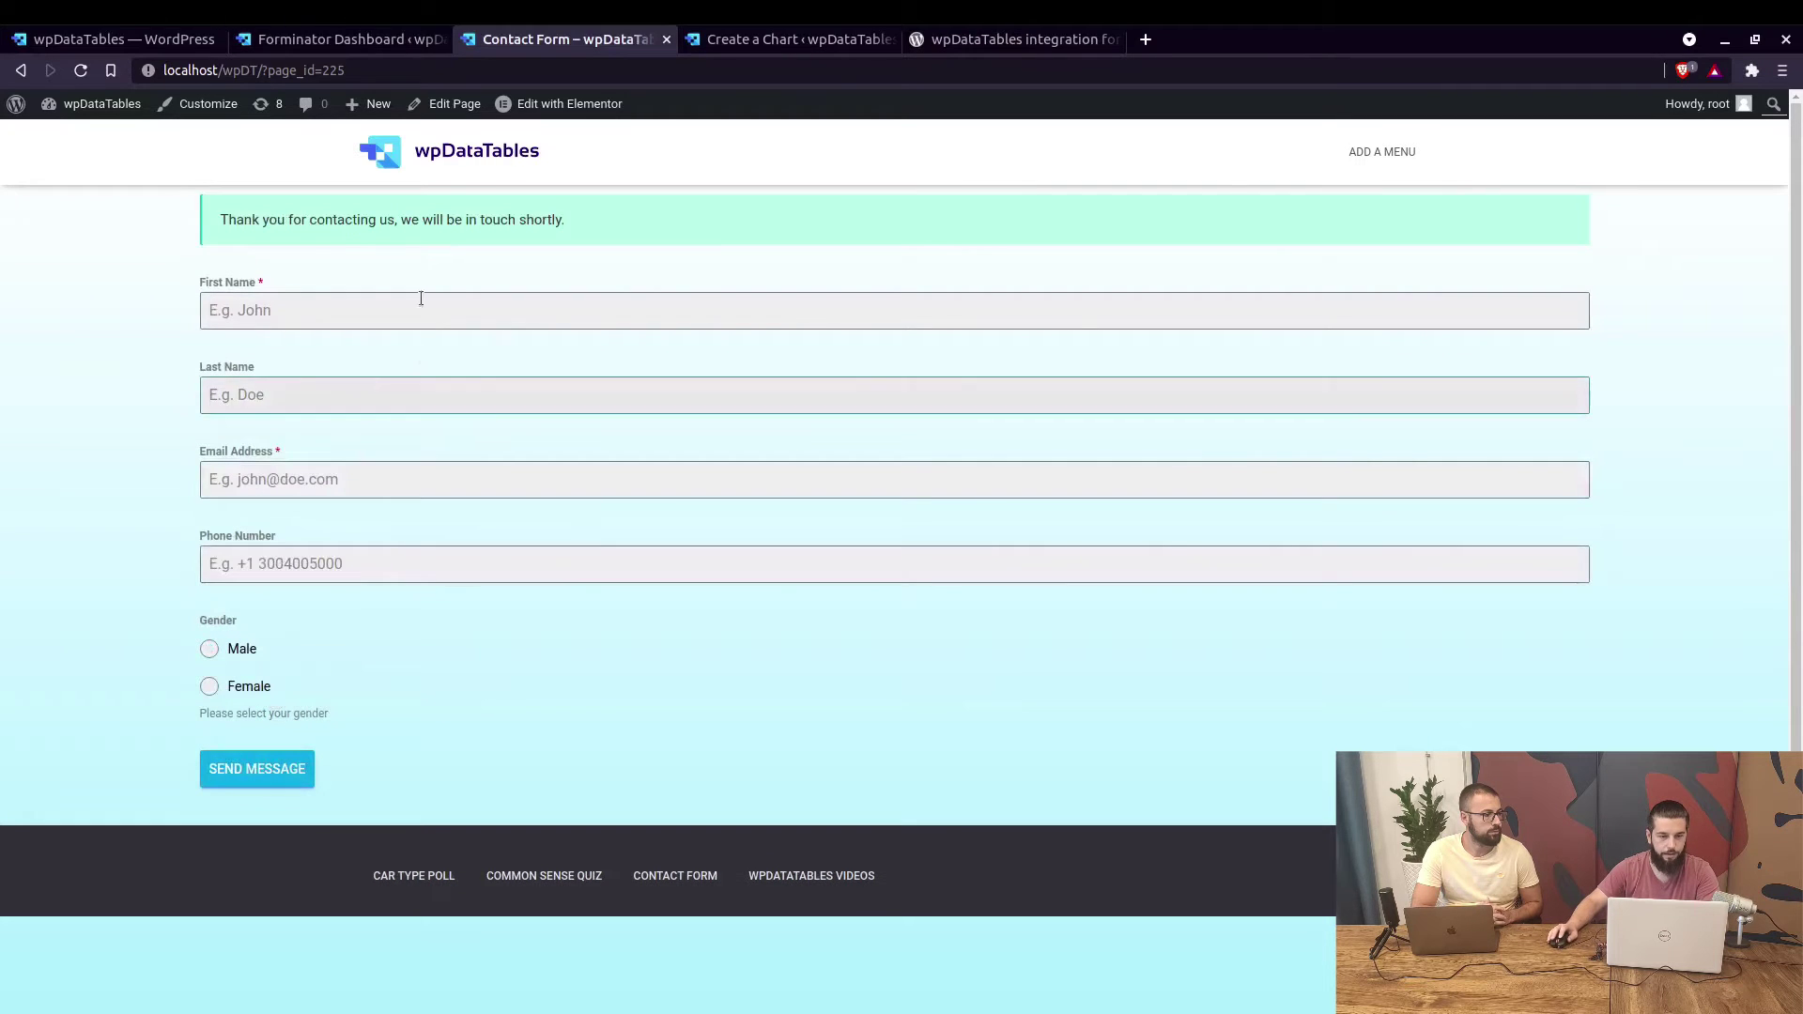
Open the Installed Plugins list in a new tab alongside the wpDataTables admin.
left_click(127, 41)
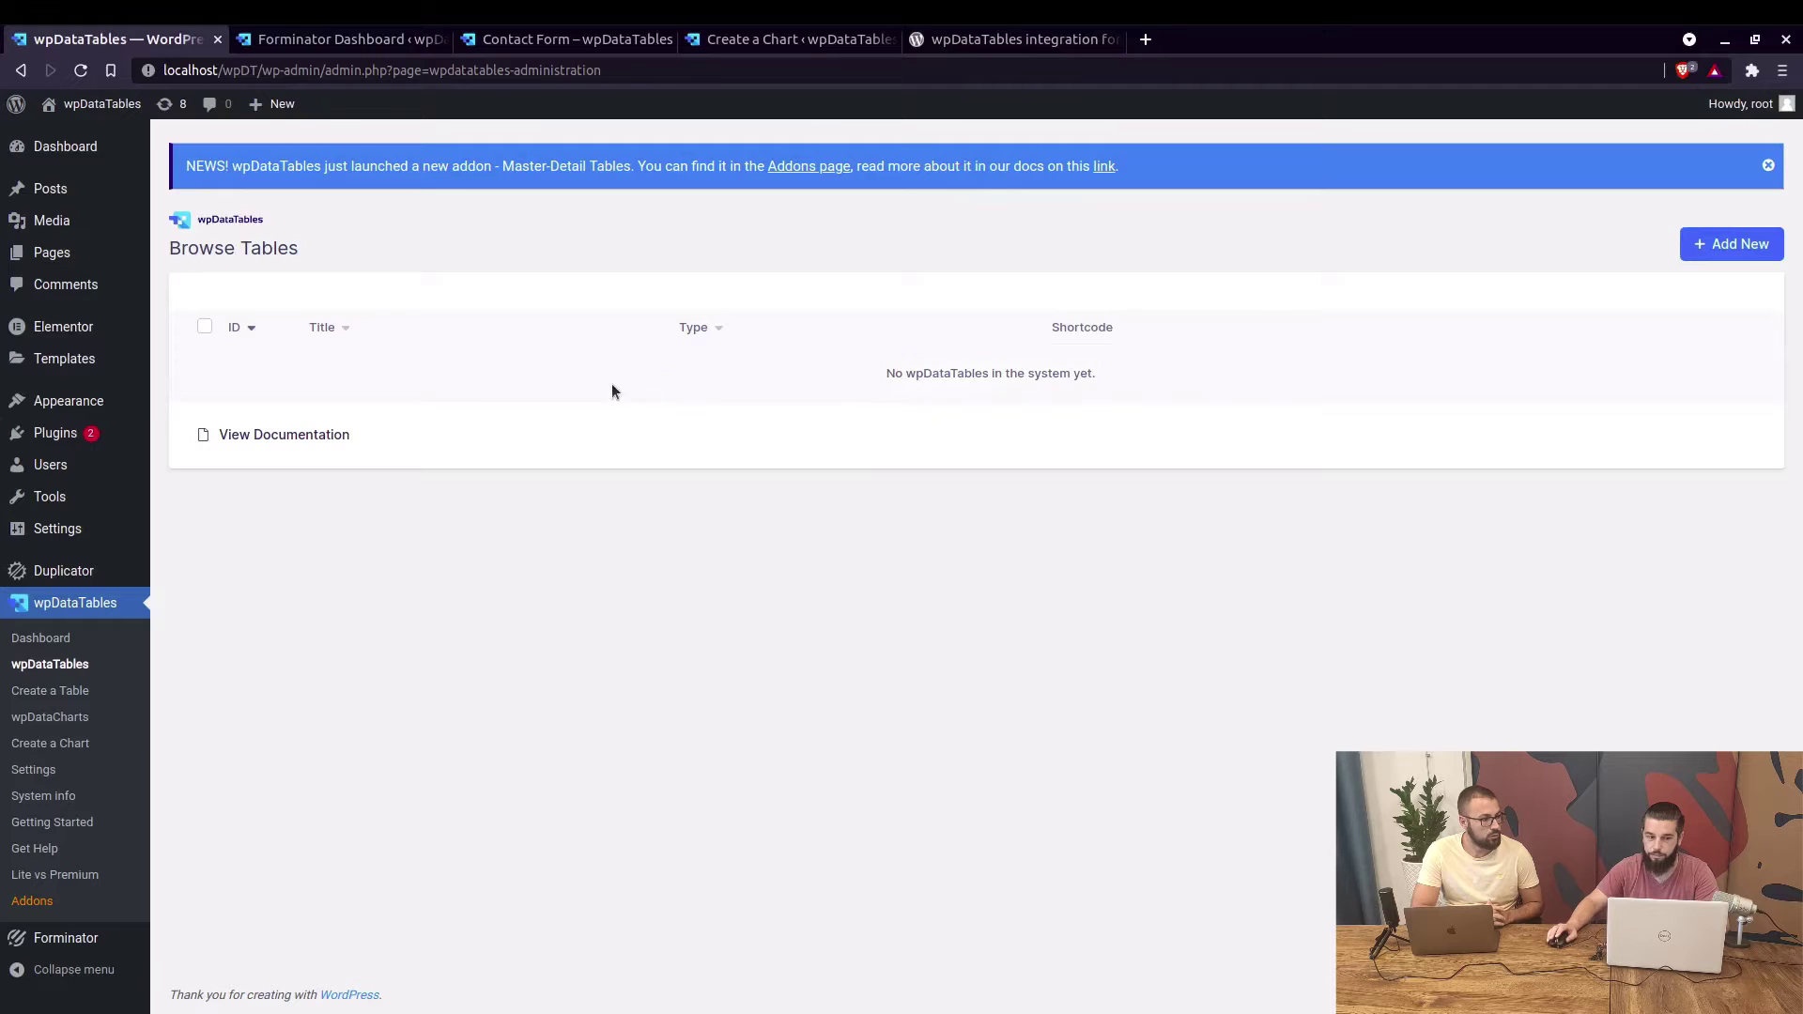
middle_click(49, 436)
left_click(342, 47)
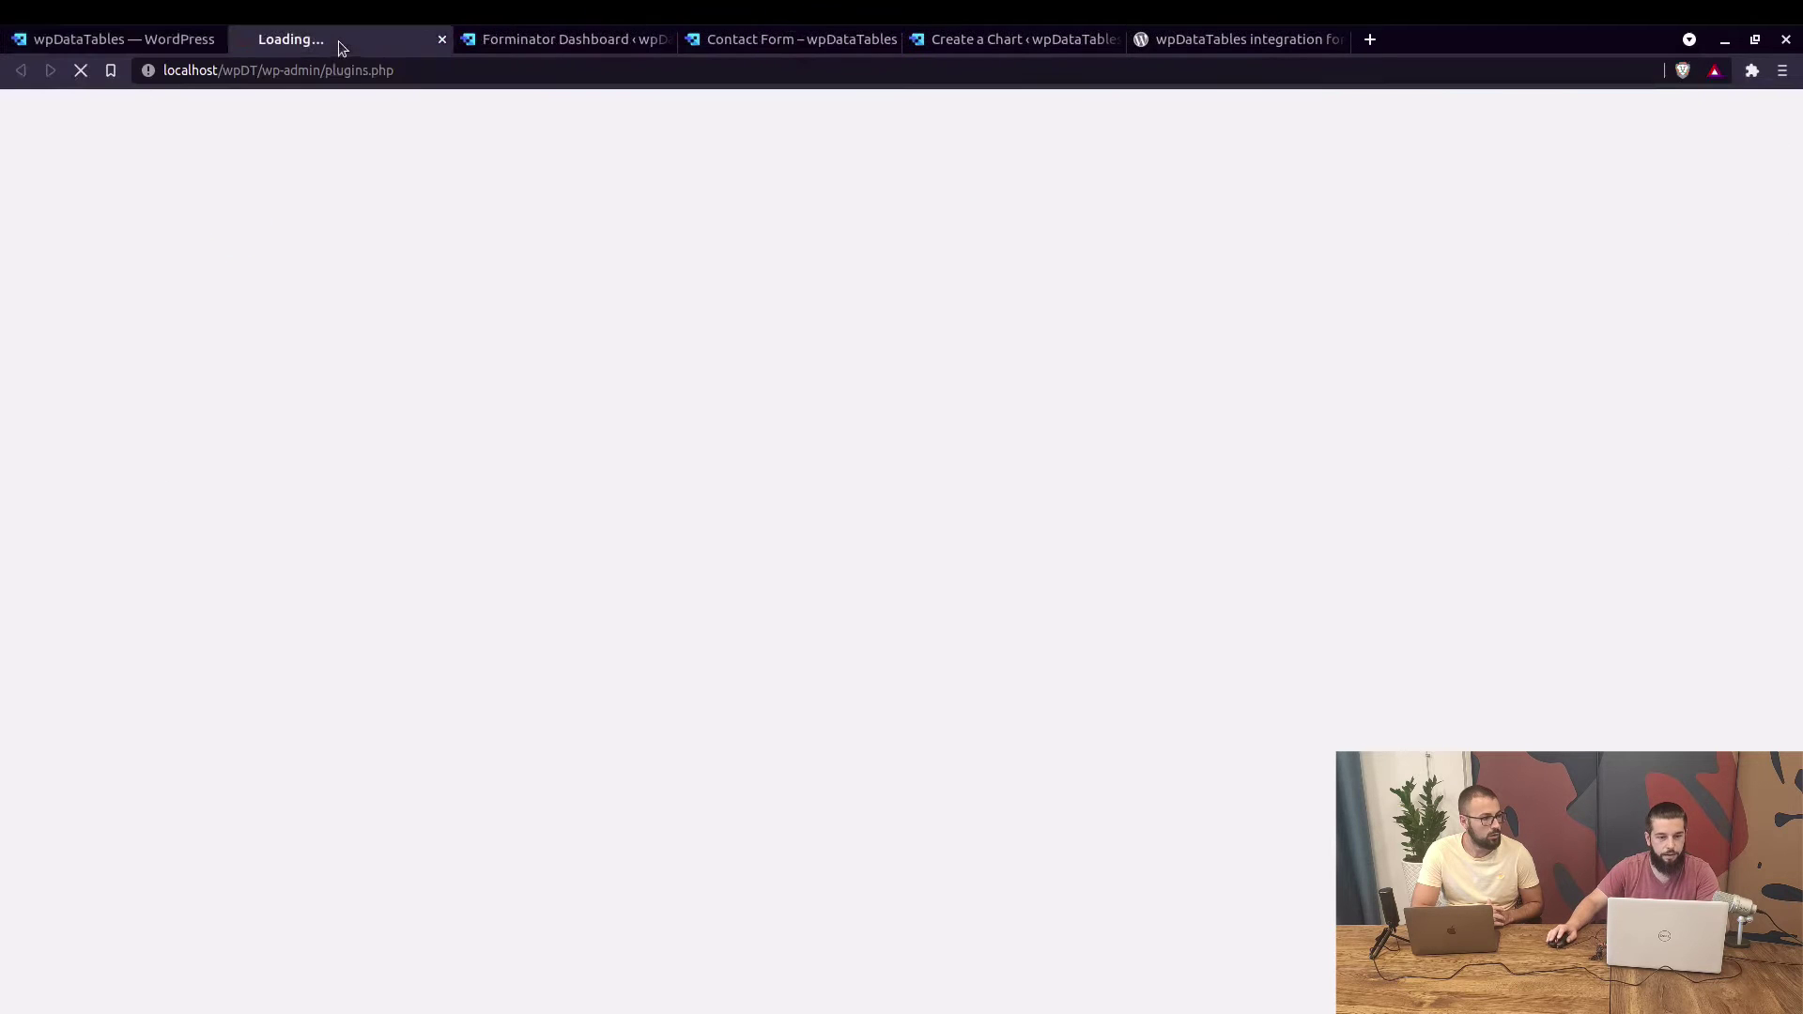
left_click(158, 42)
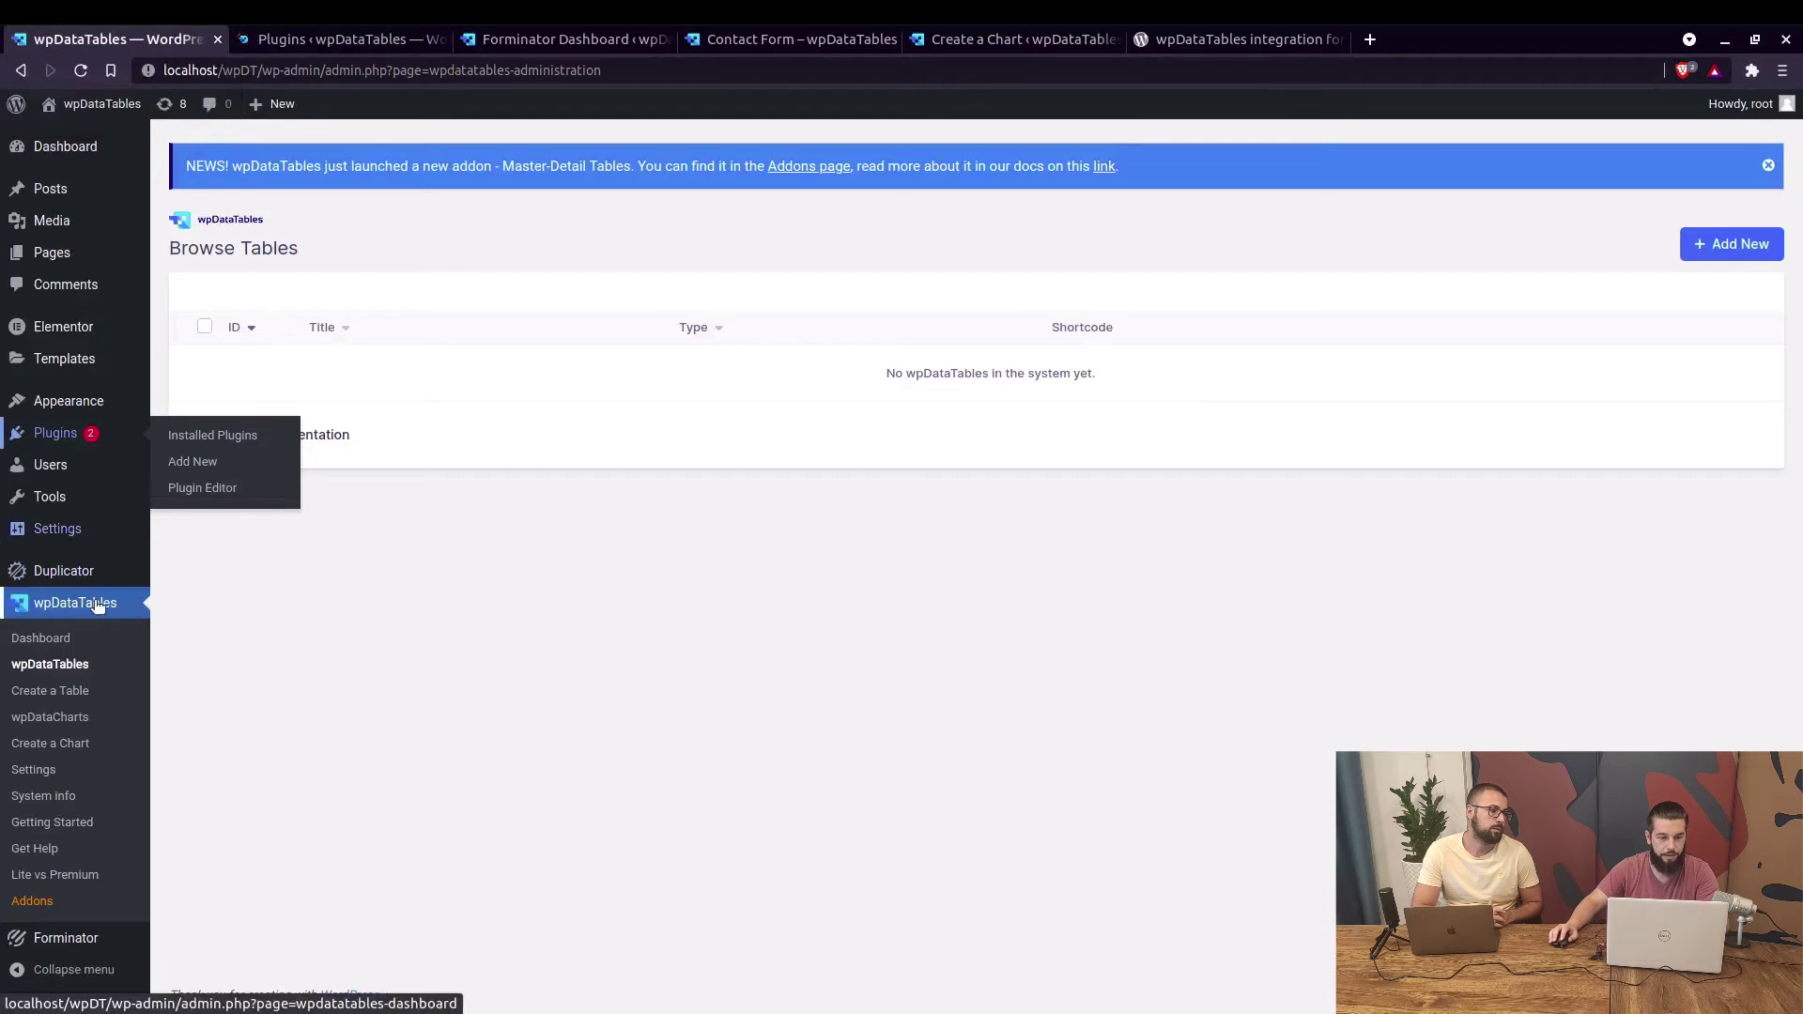
Check the wpDataTables version and Forminator plugin, then return to the empty tables list.
left_click(346, 47)
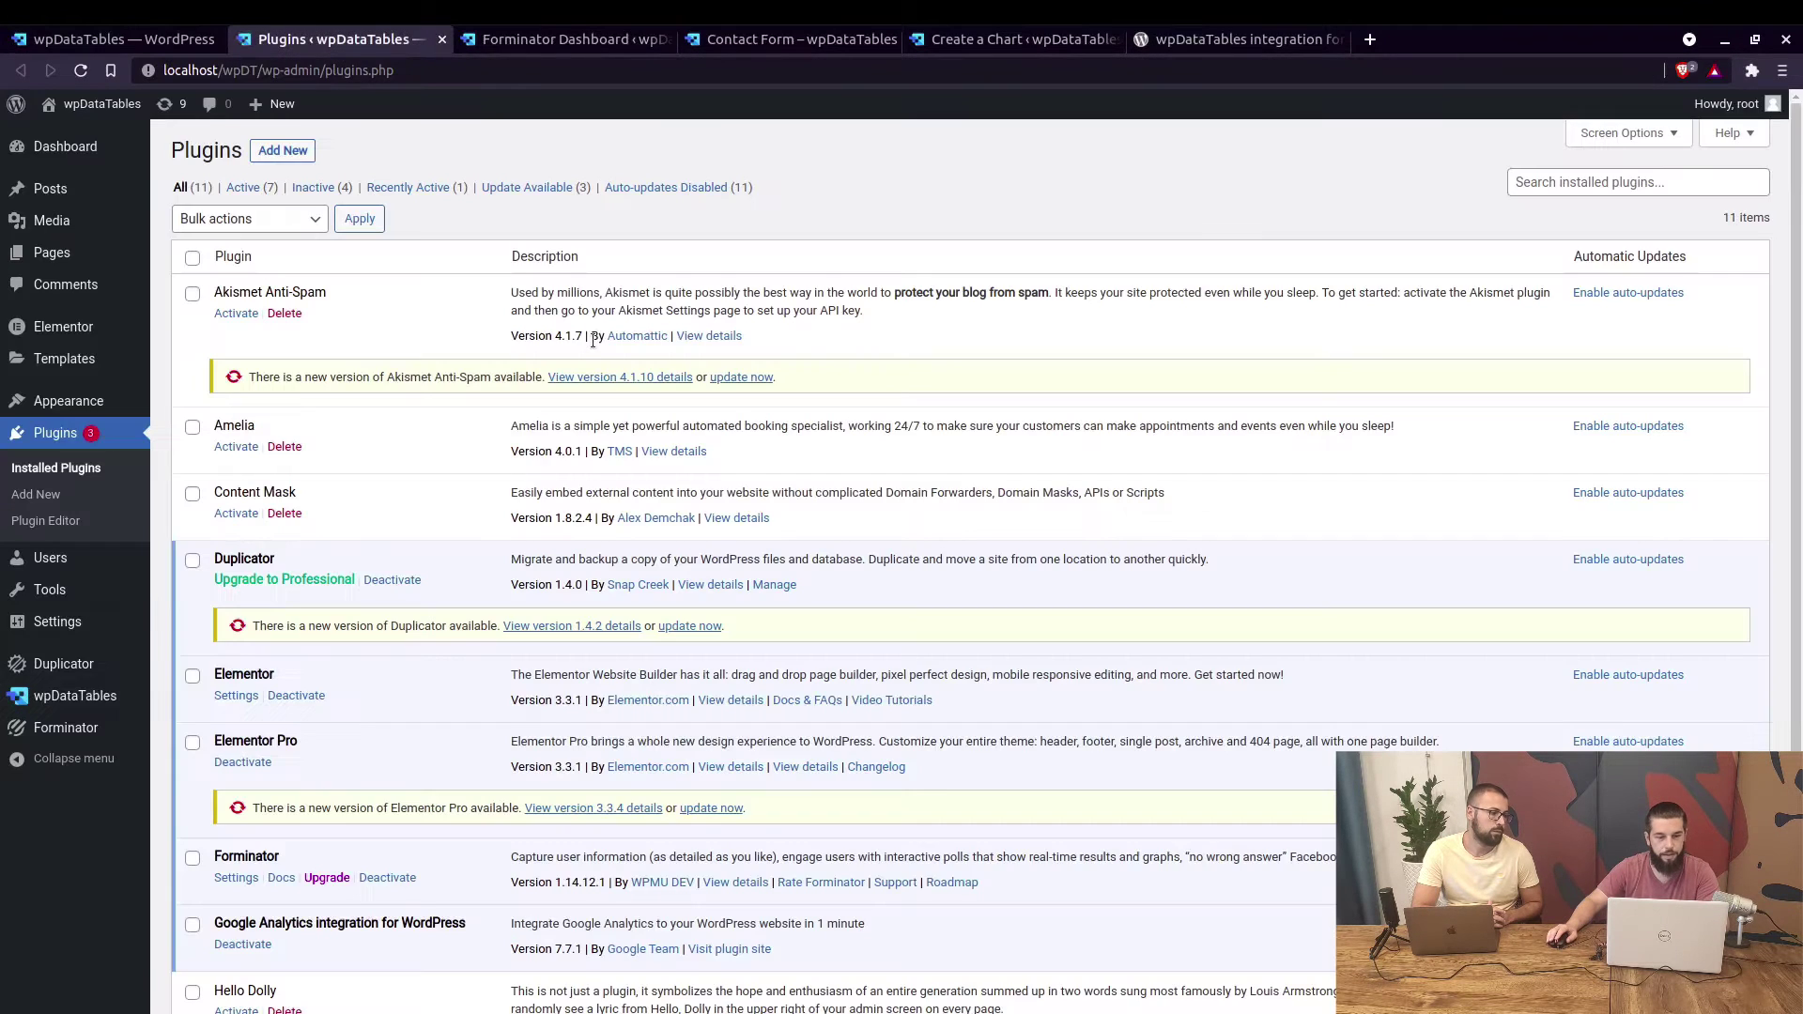
scroll(564, 375, "down", 3)
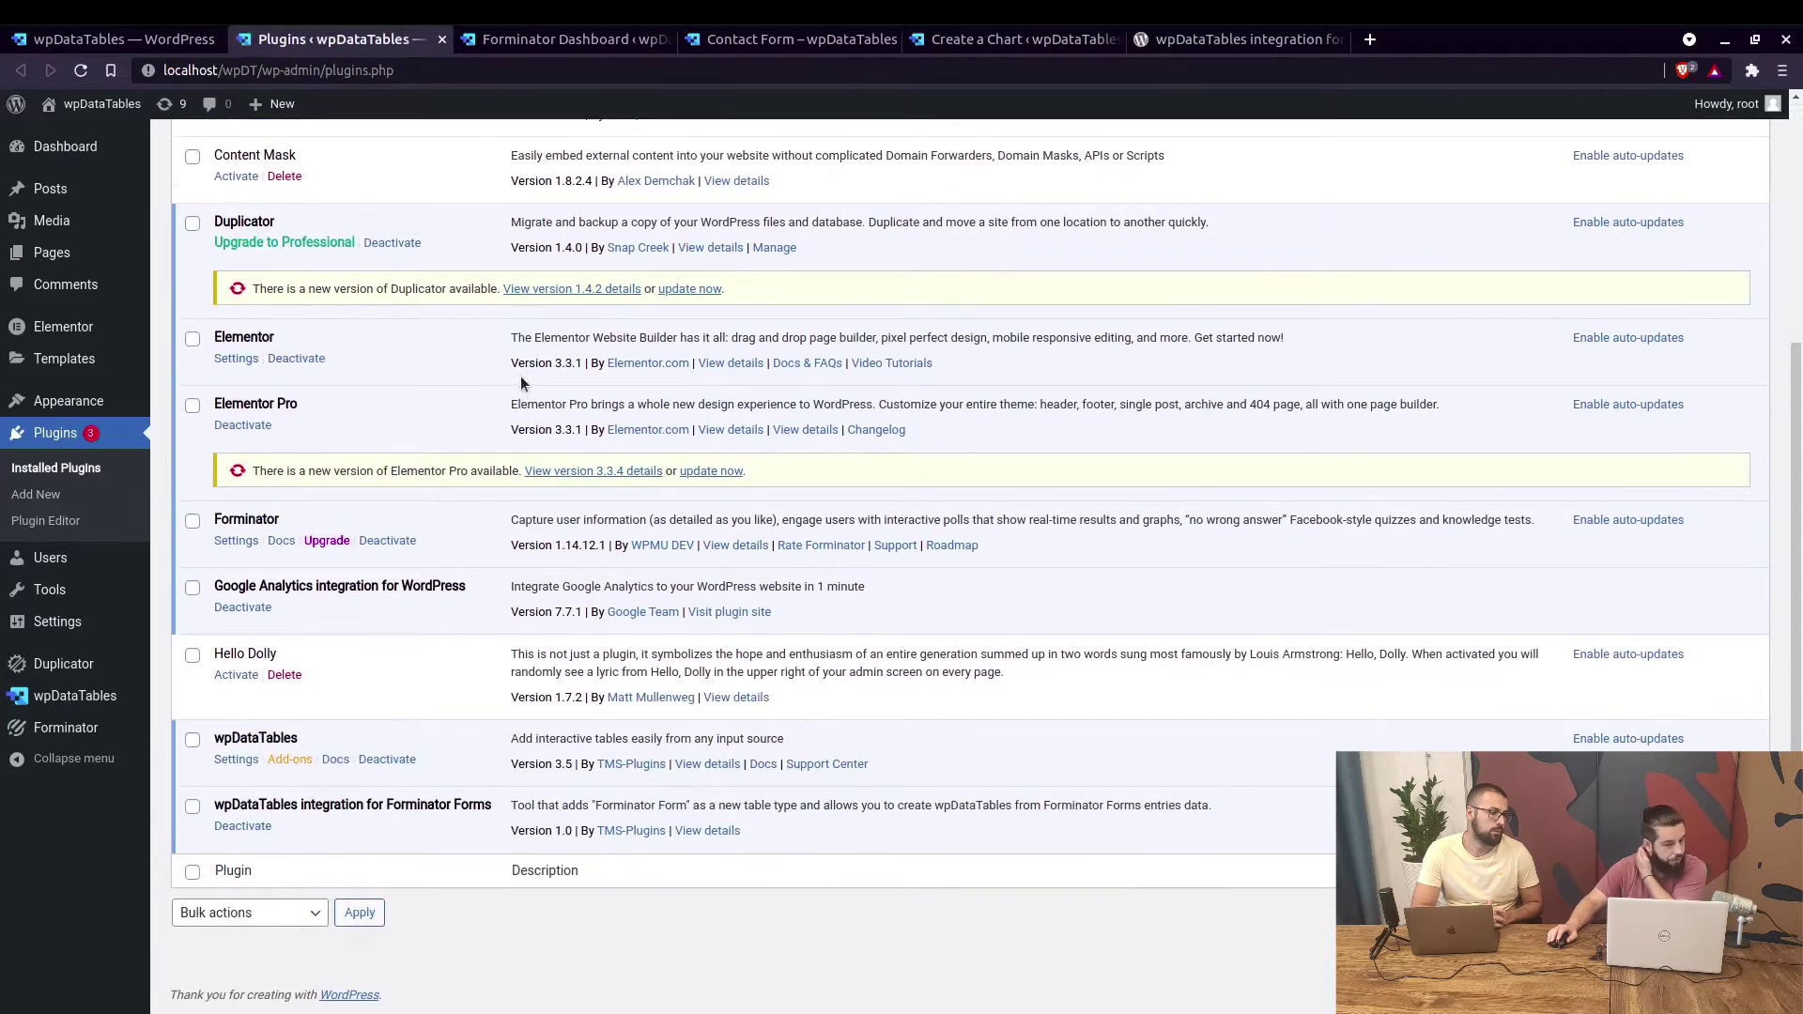
double_click(534, 766)
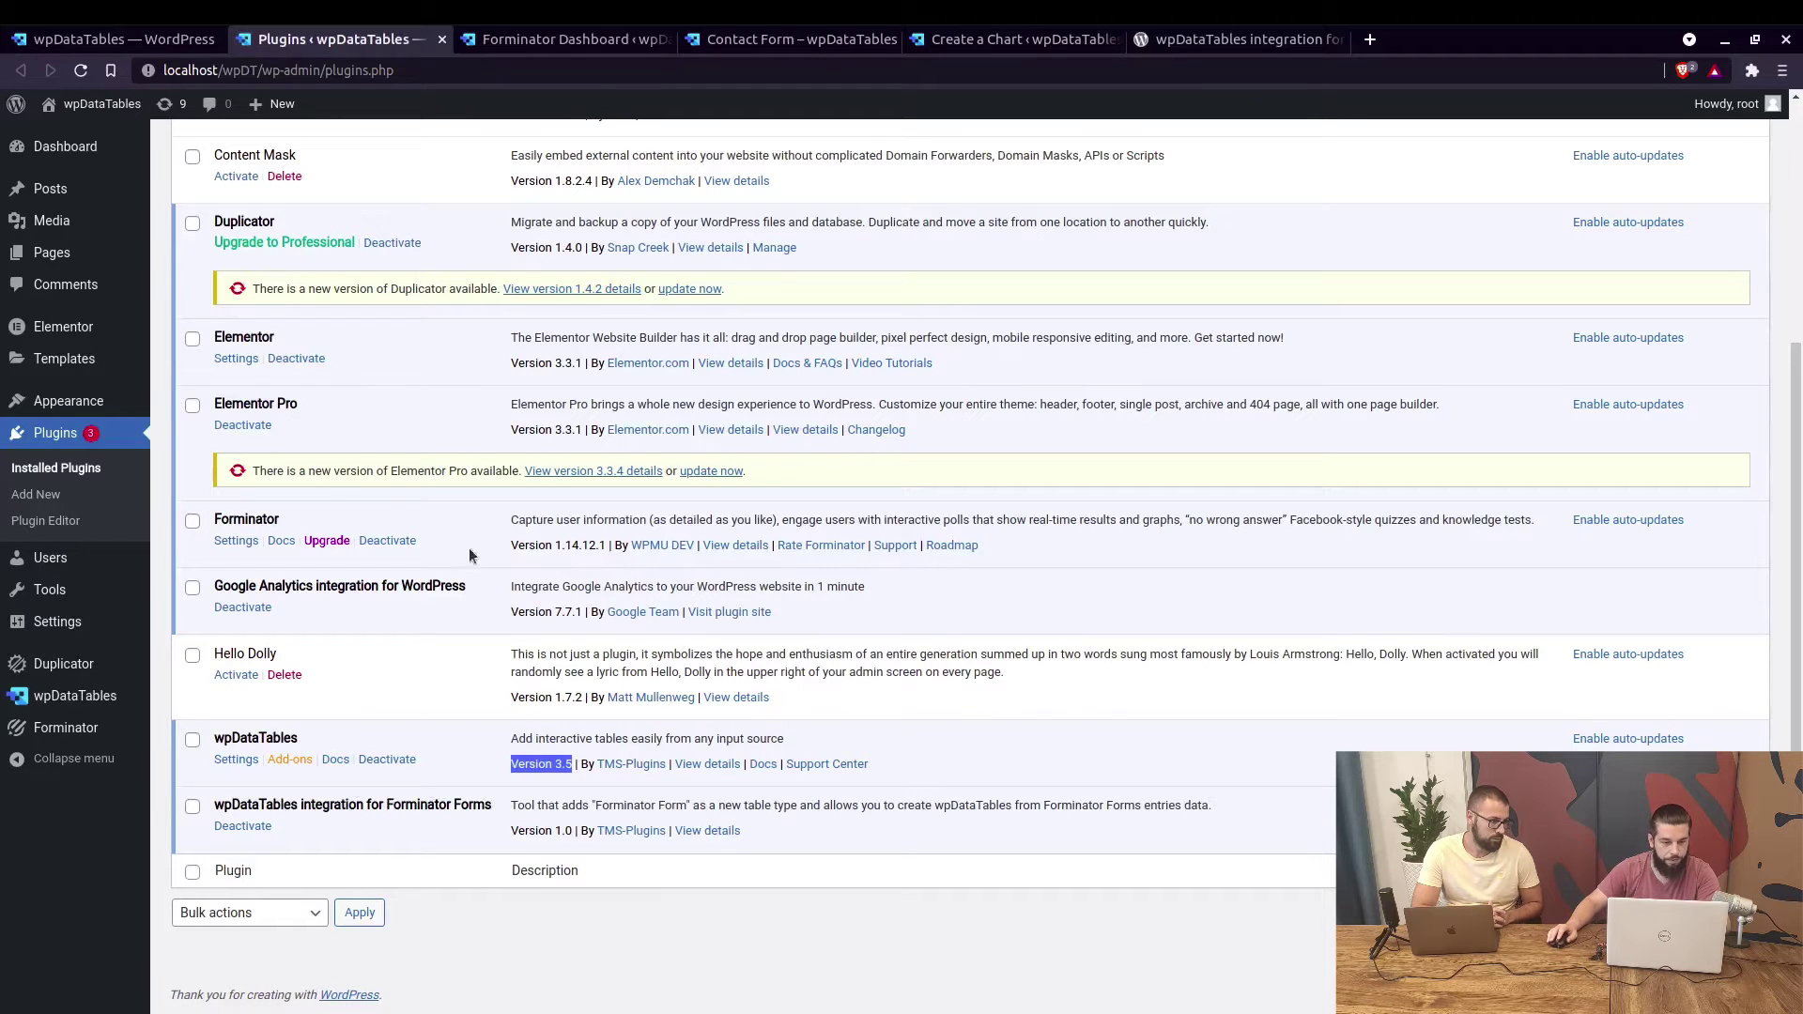
double_click(237, 519)
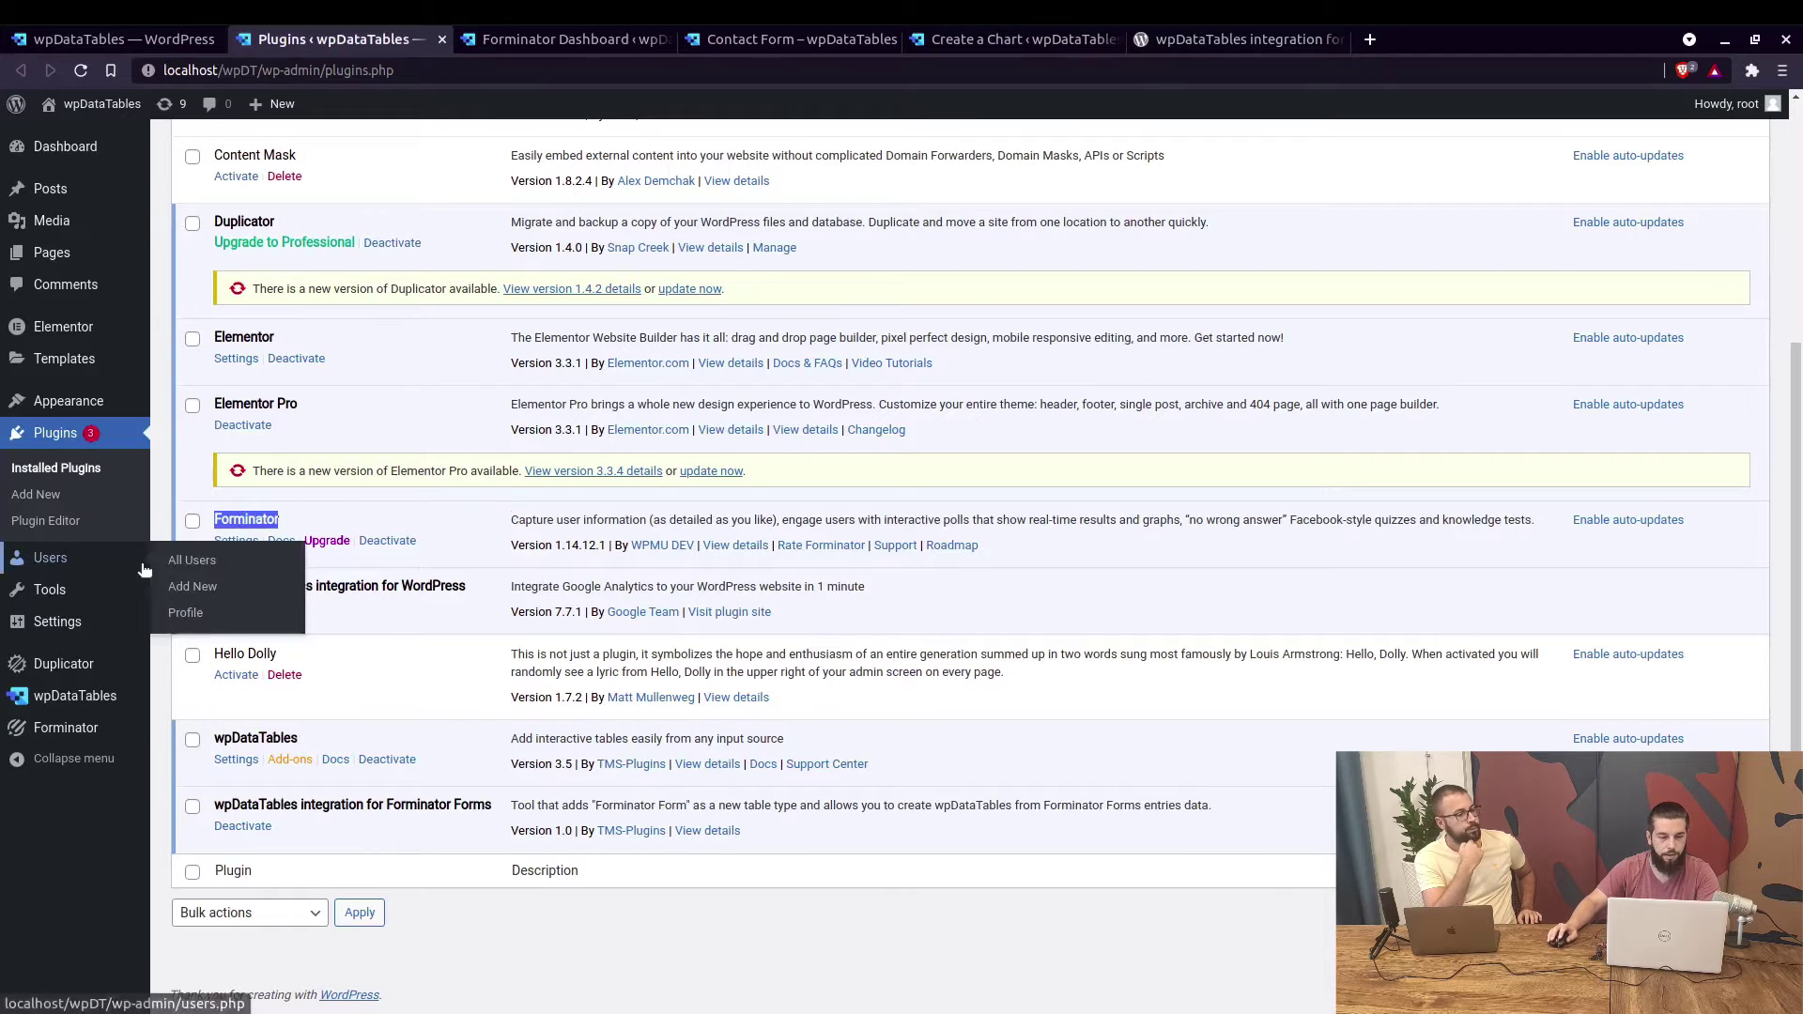
mouse_move(100, 700)
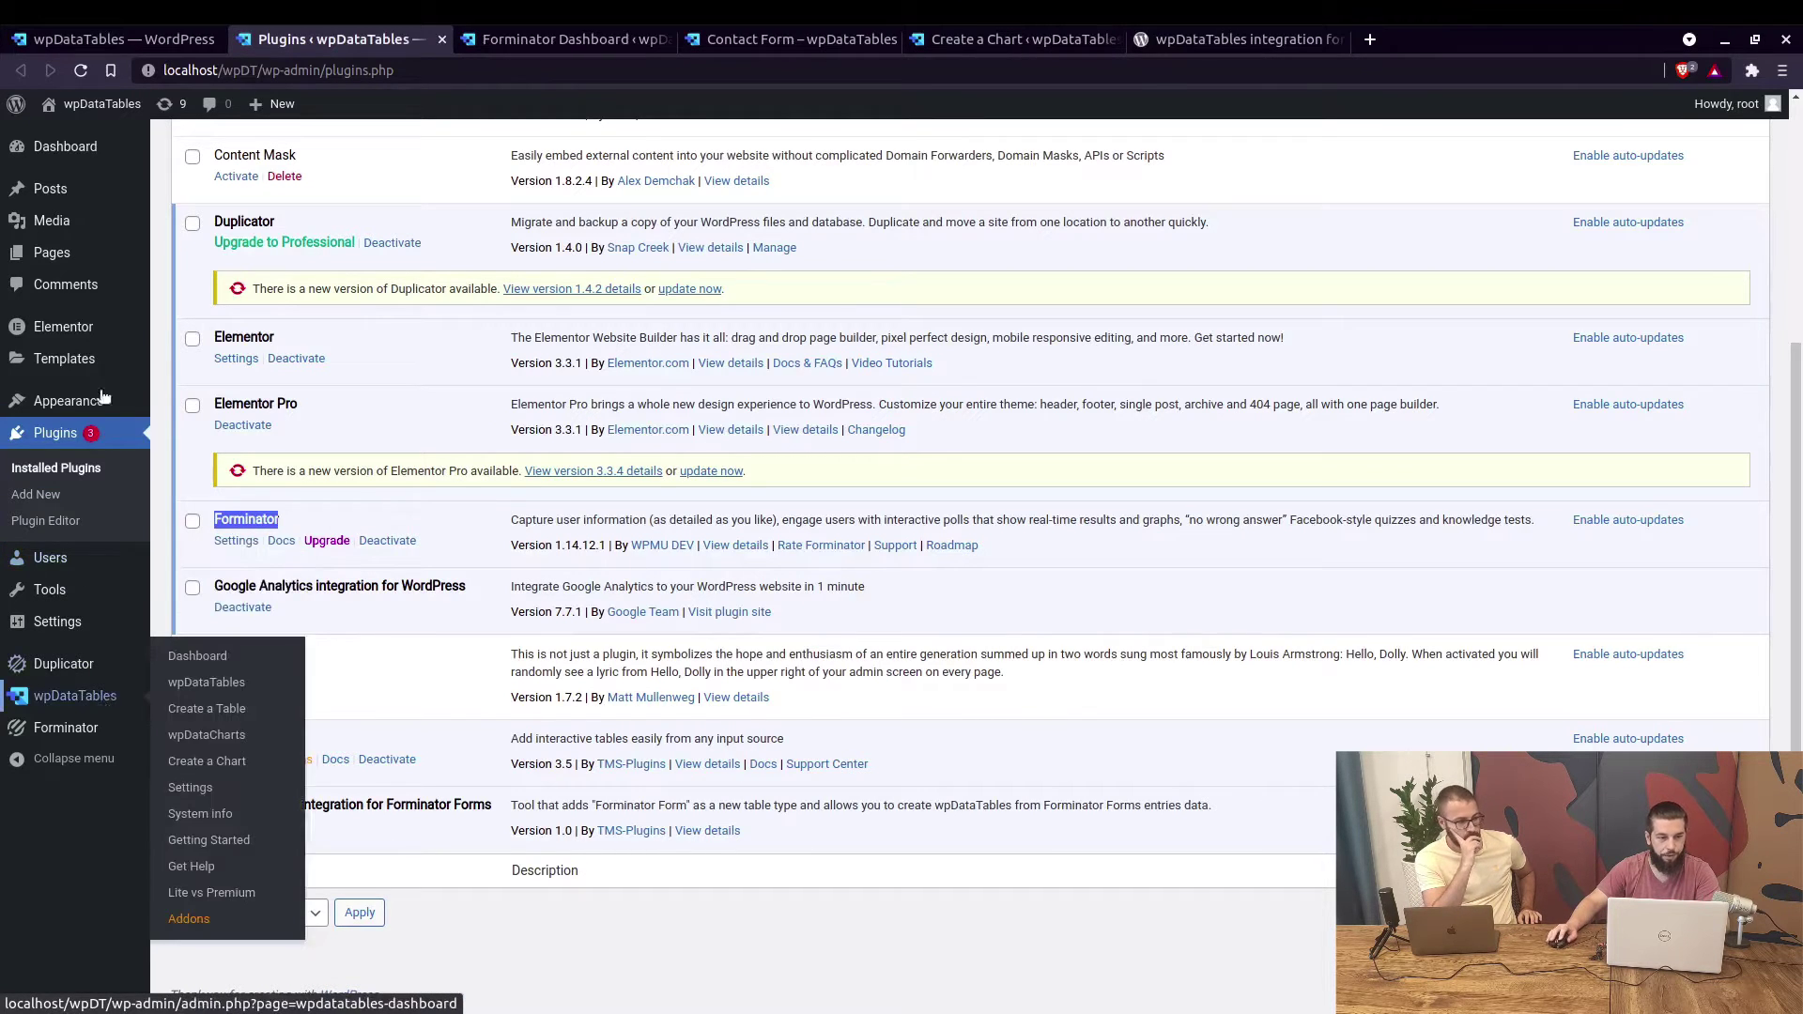
left_click(117, 39)
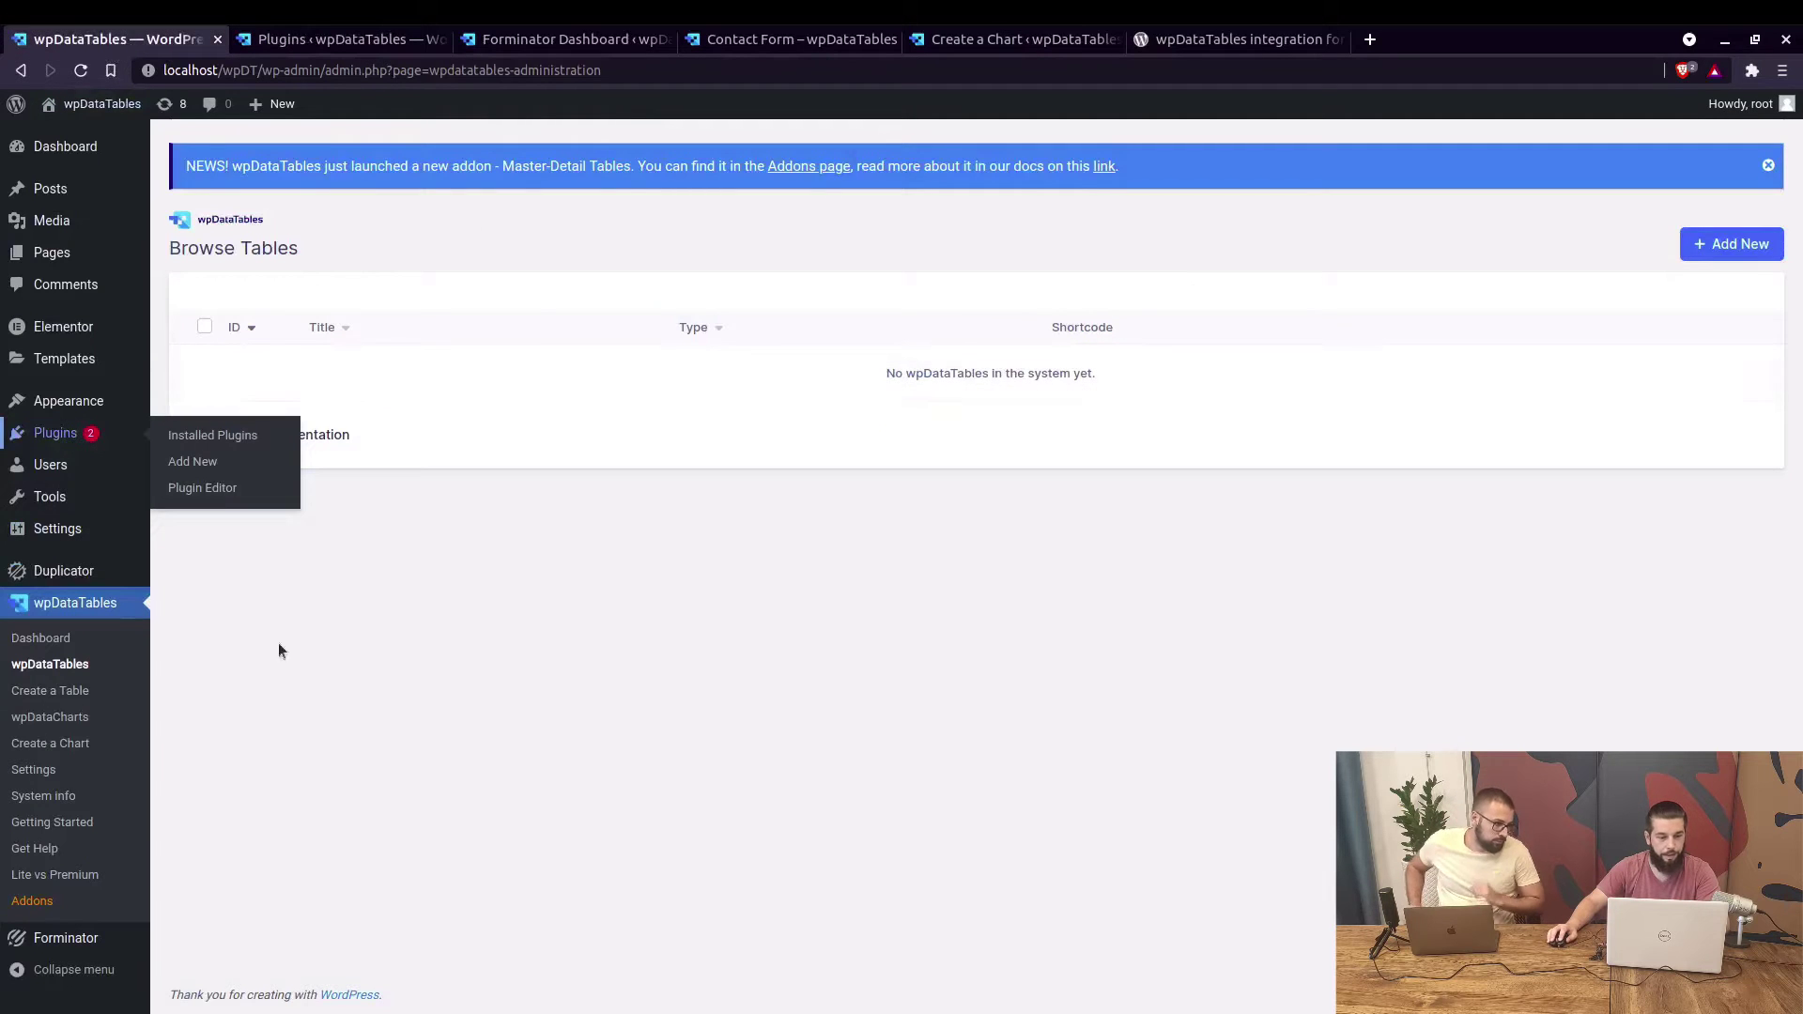
Start a new table sourced from the Forminator Contact Form, titled 'Contact Form Table'.
left_click(67, 692)
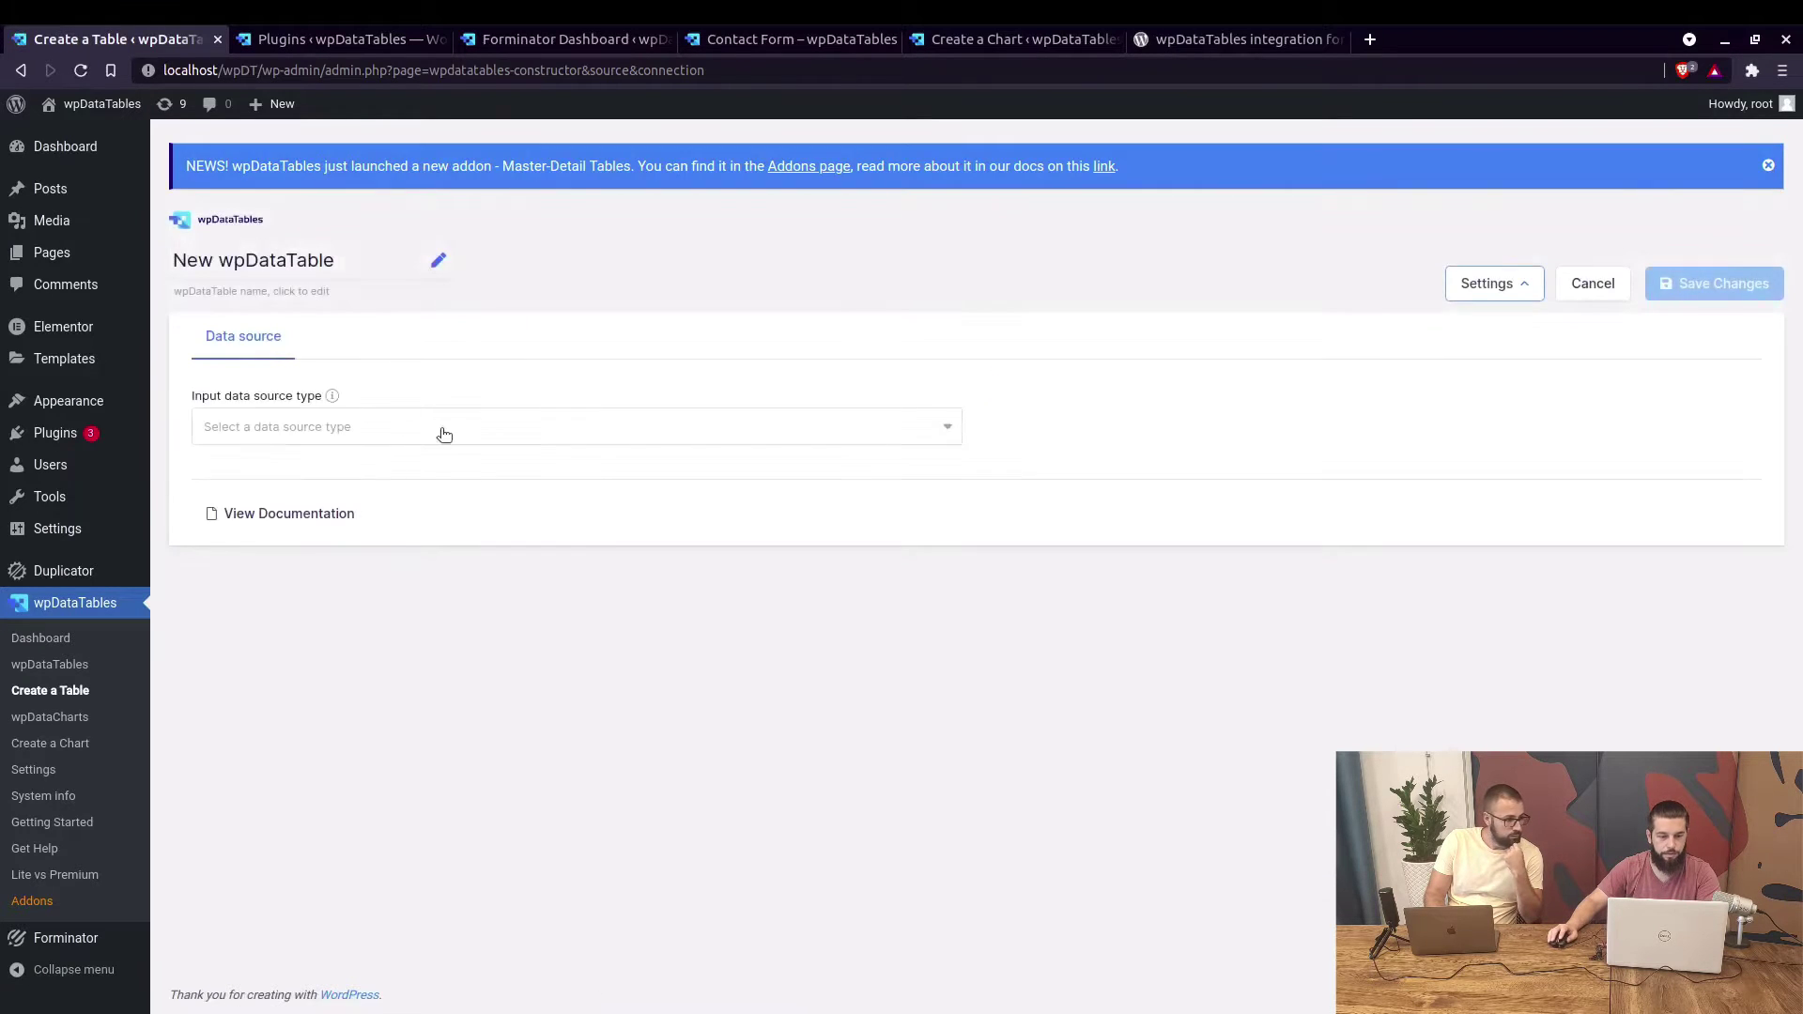
left_click(443, 434)
left_click(339, 723)
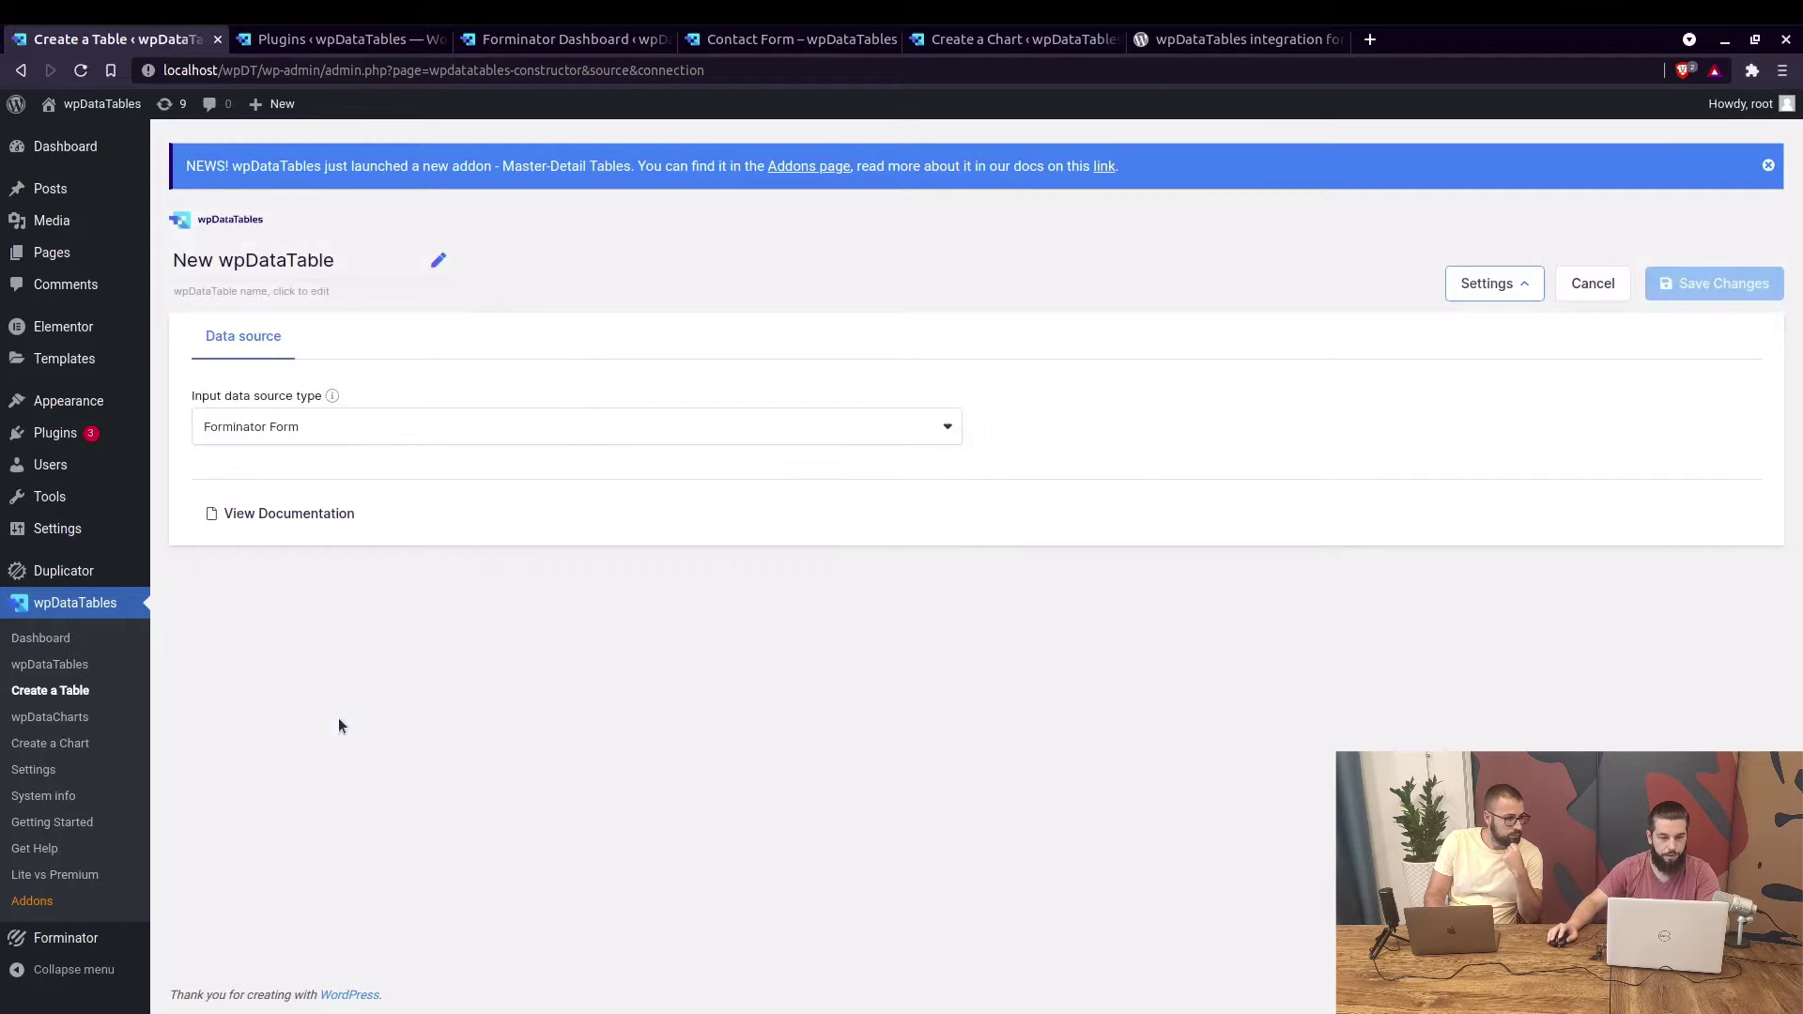
left_click(1051, 430)
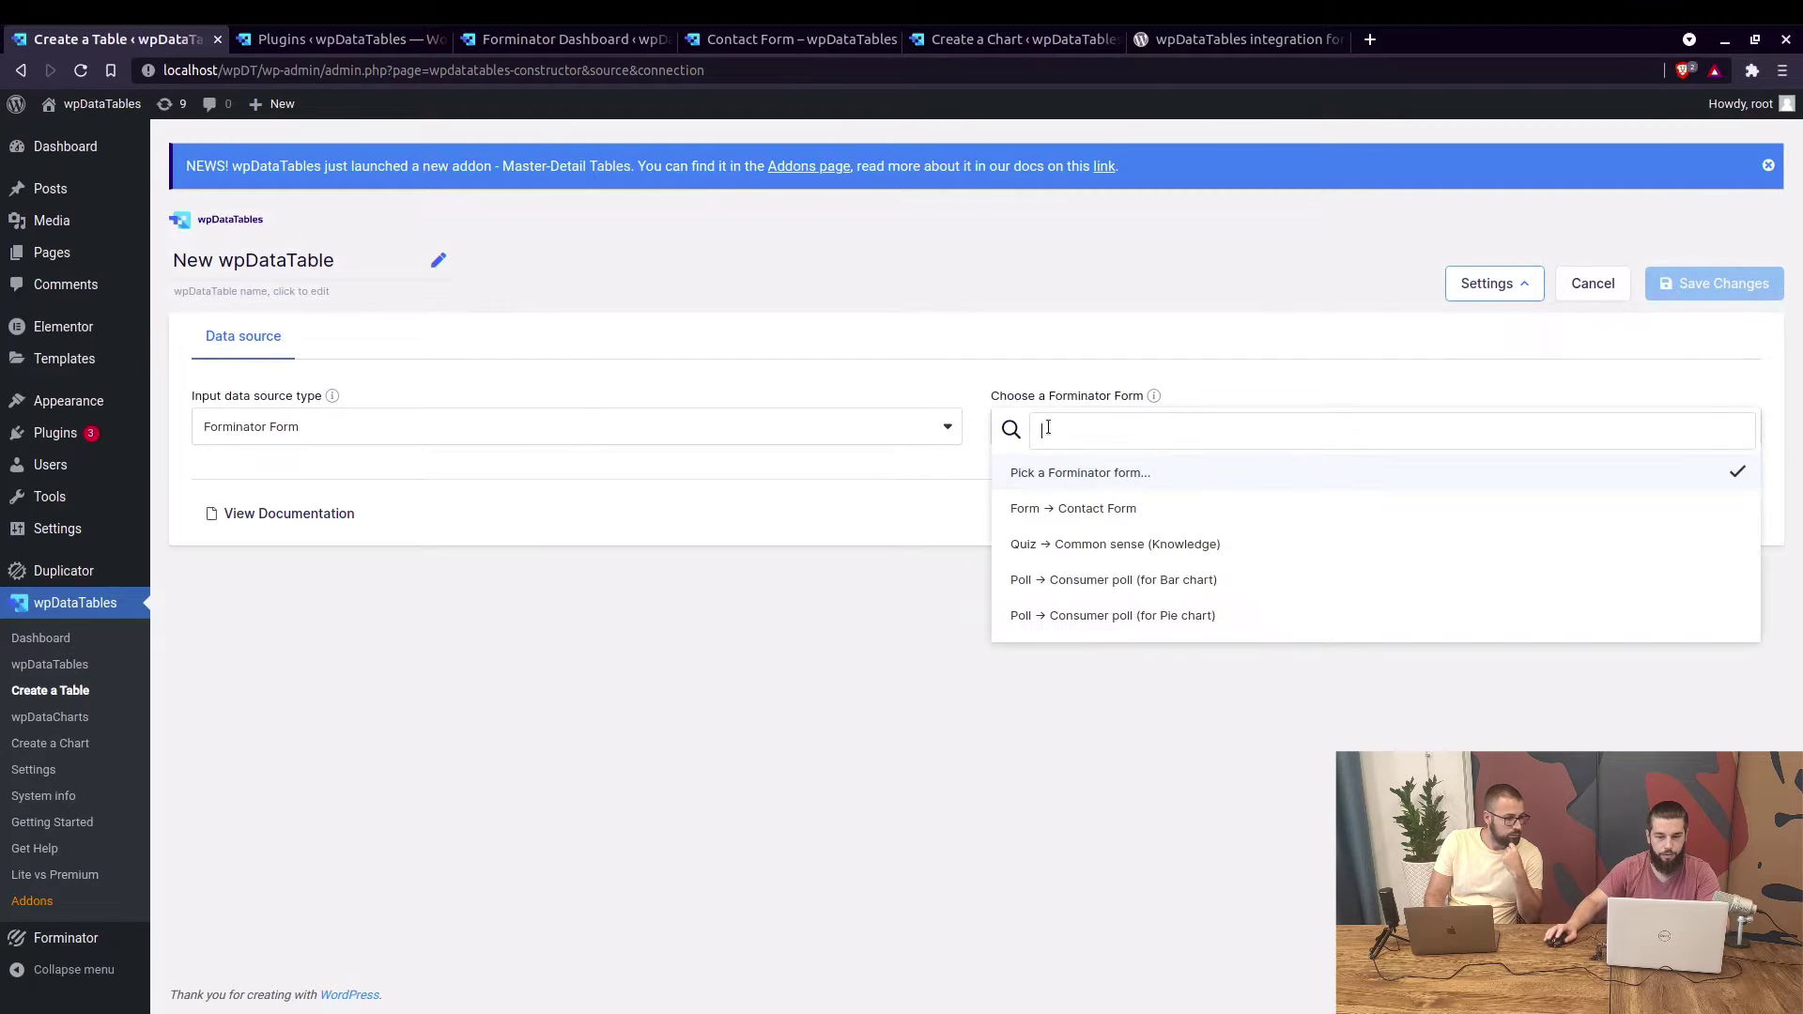
left_click(1084, 510)
left_click(402, 267)
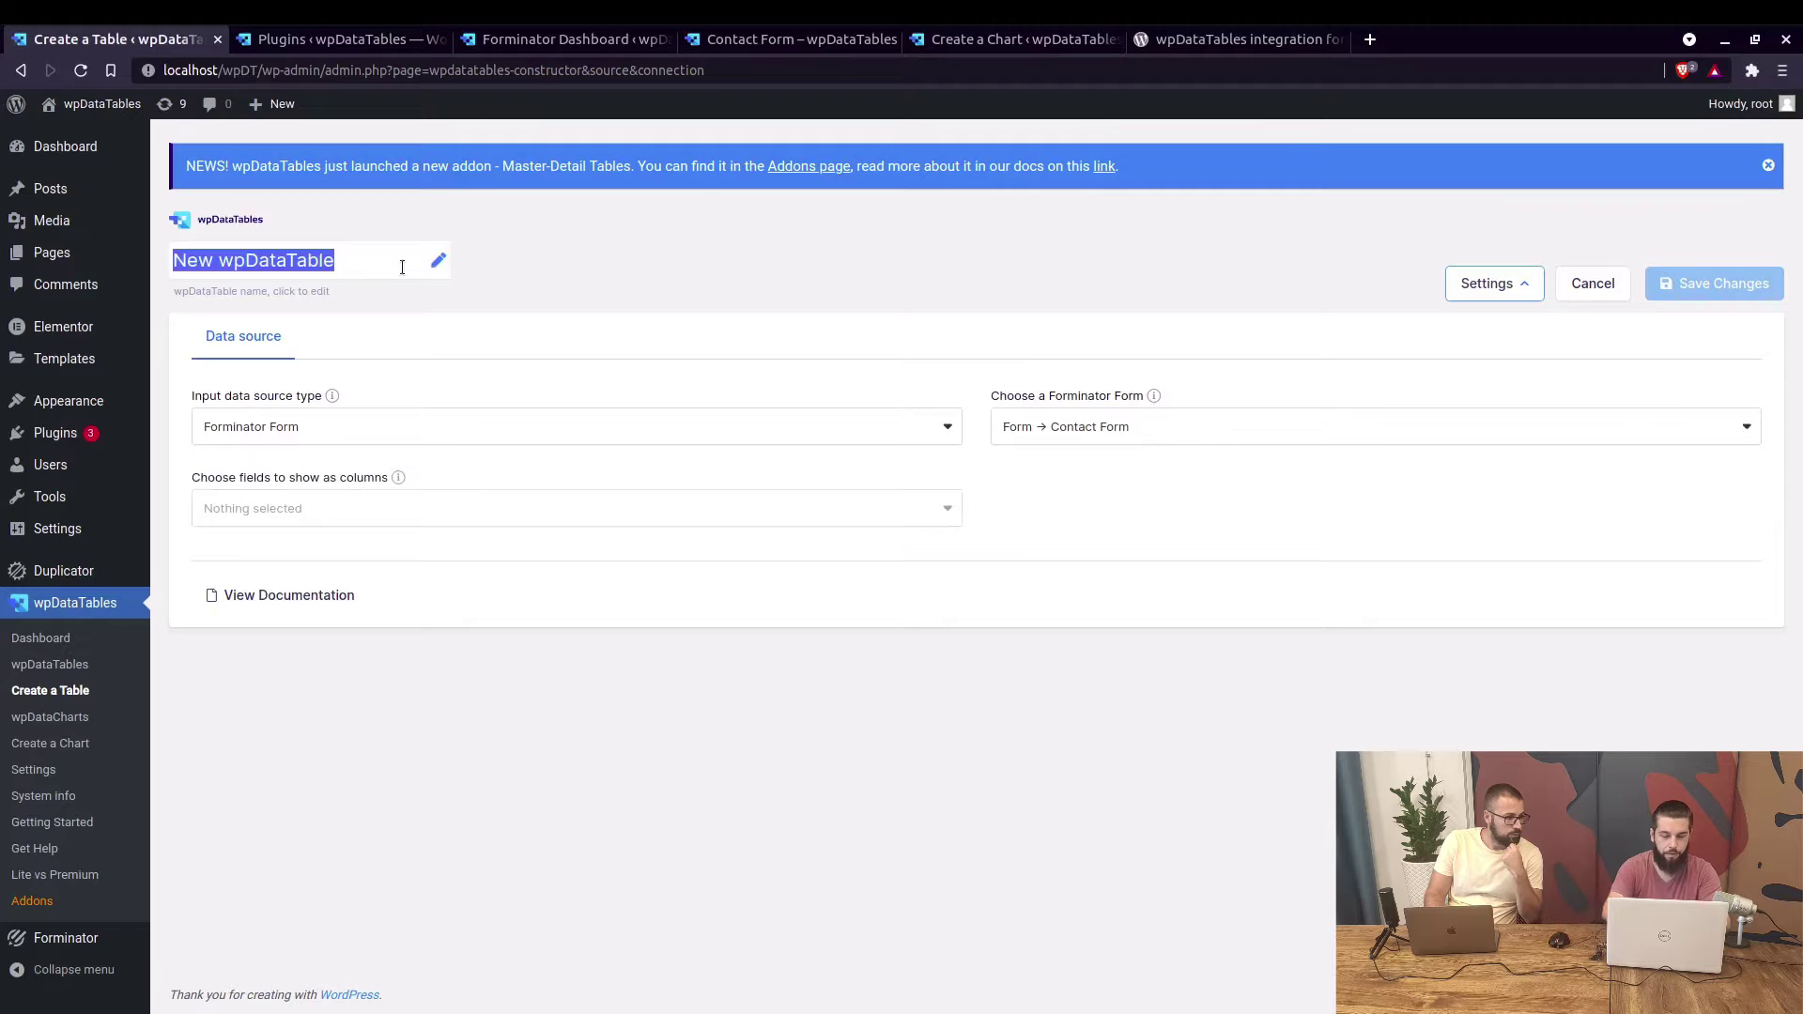
type("Contact")
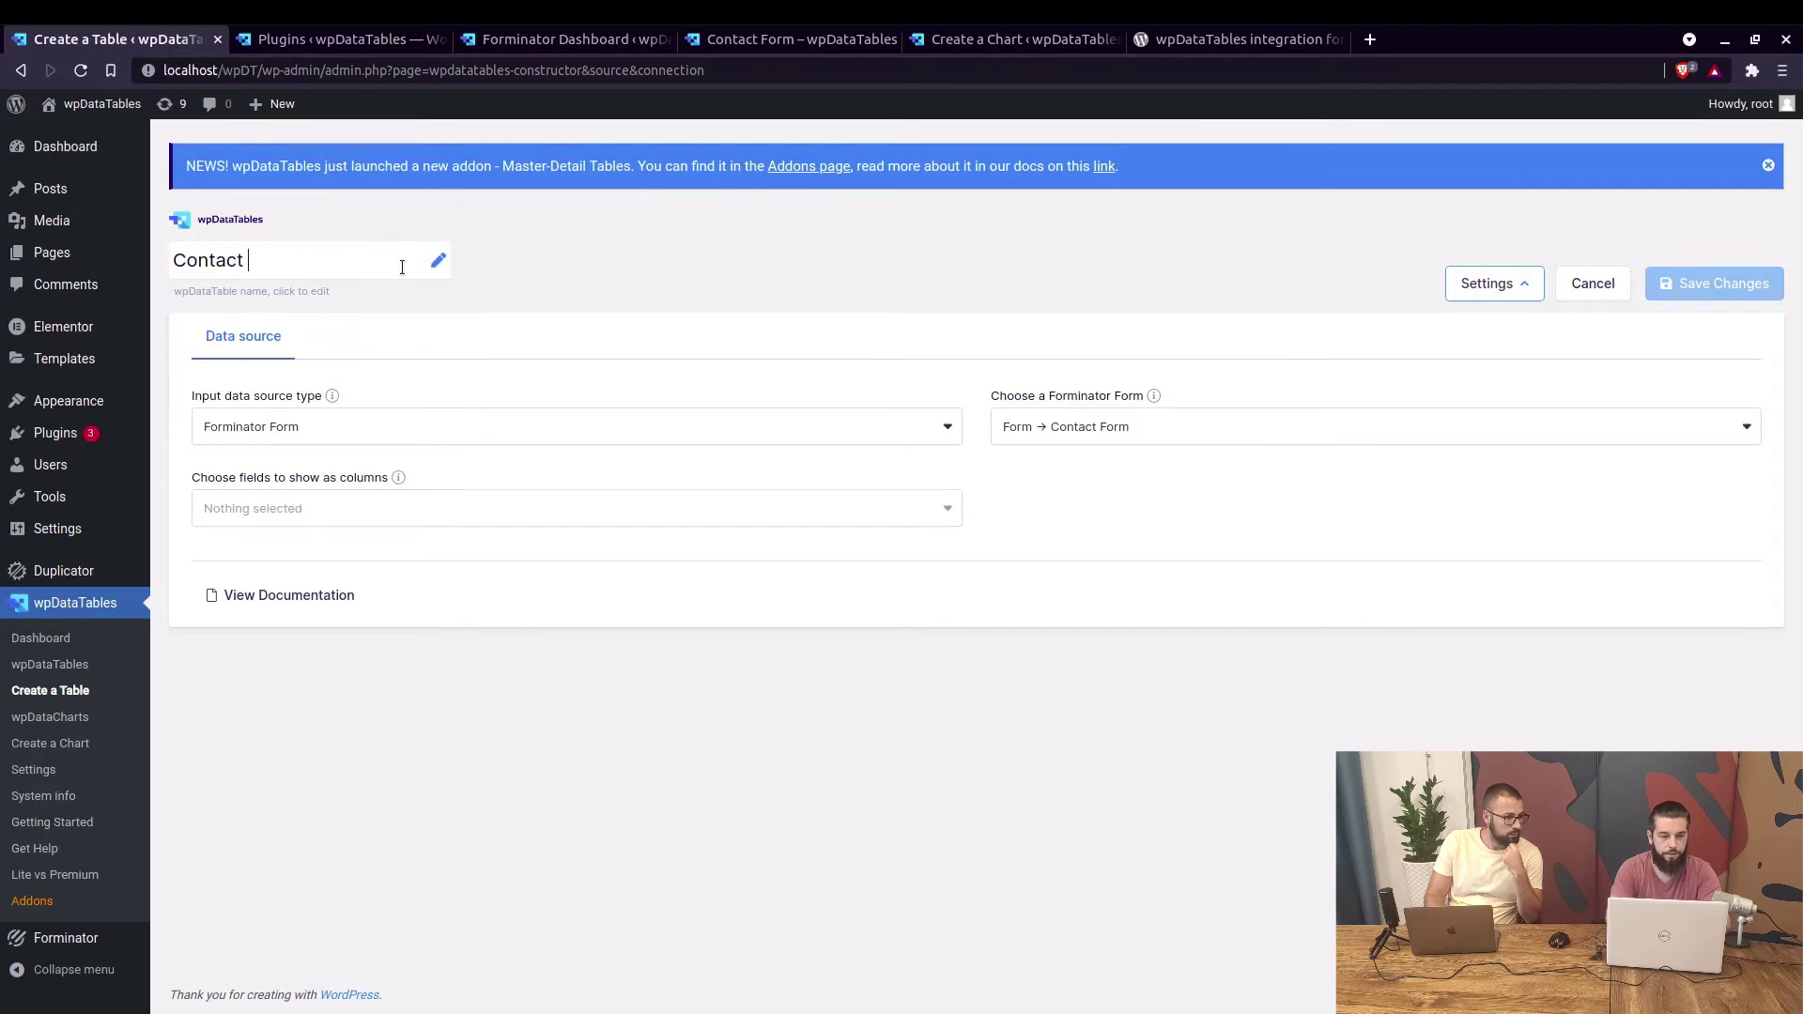
type(" Form Table")
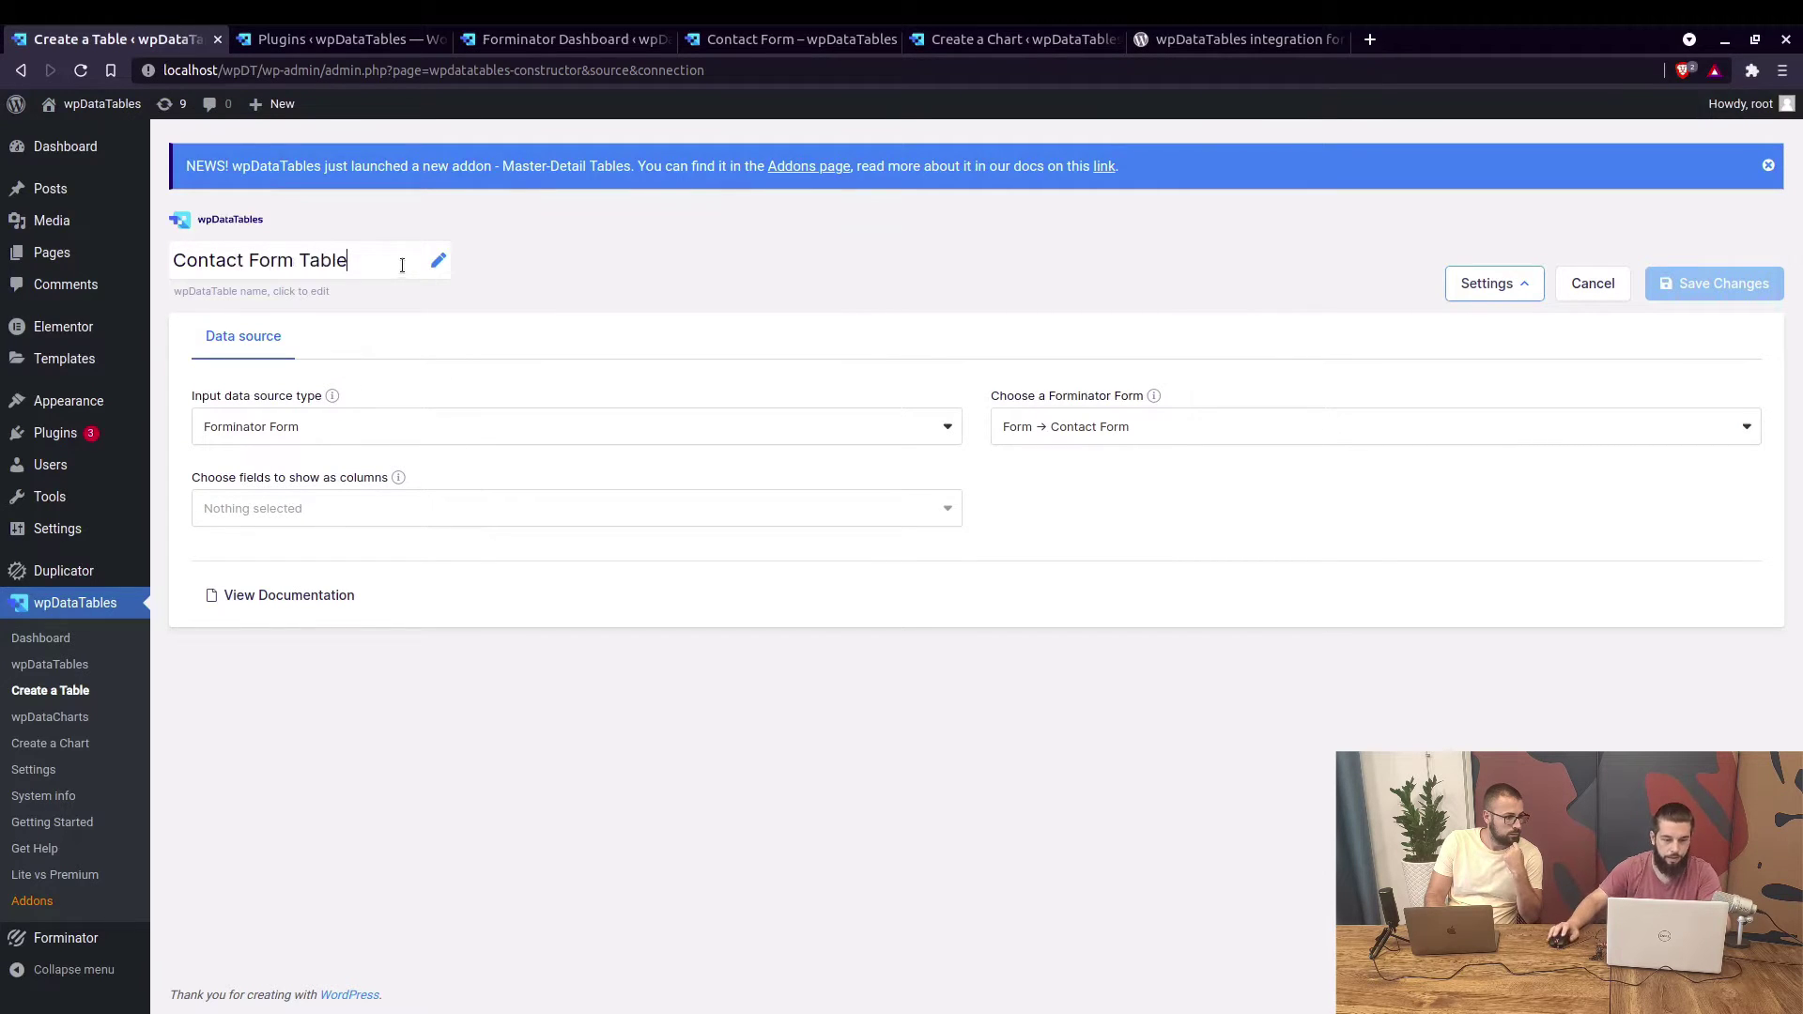
Choose Full Name, Email Address, Phone Number and Gender as the table's columns.
left_click(340, 507)
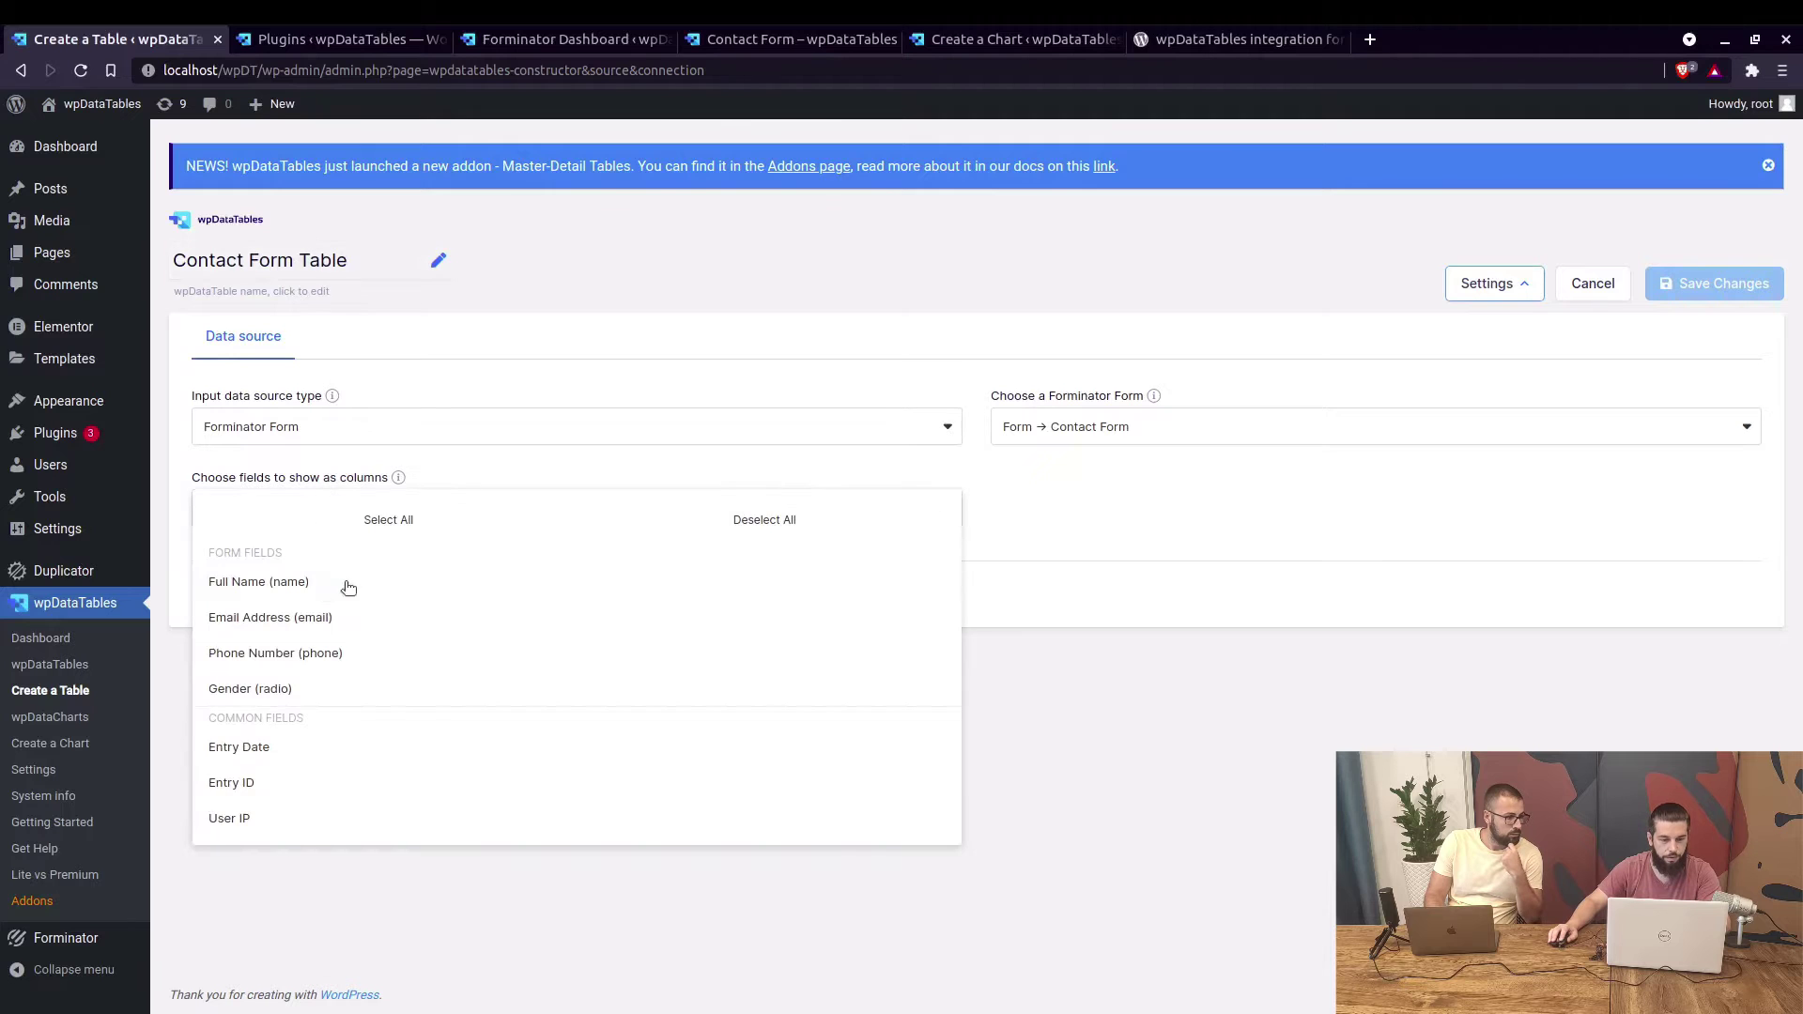
left_click(313, 592)
left_click(287, 619)
left_click(268, 653)
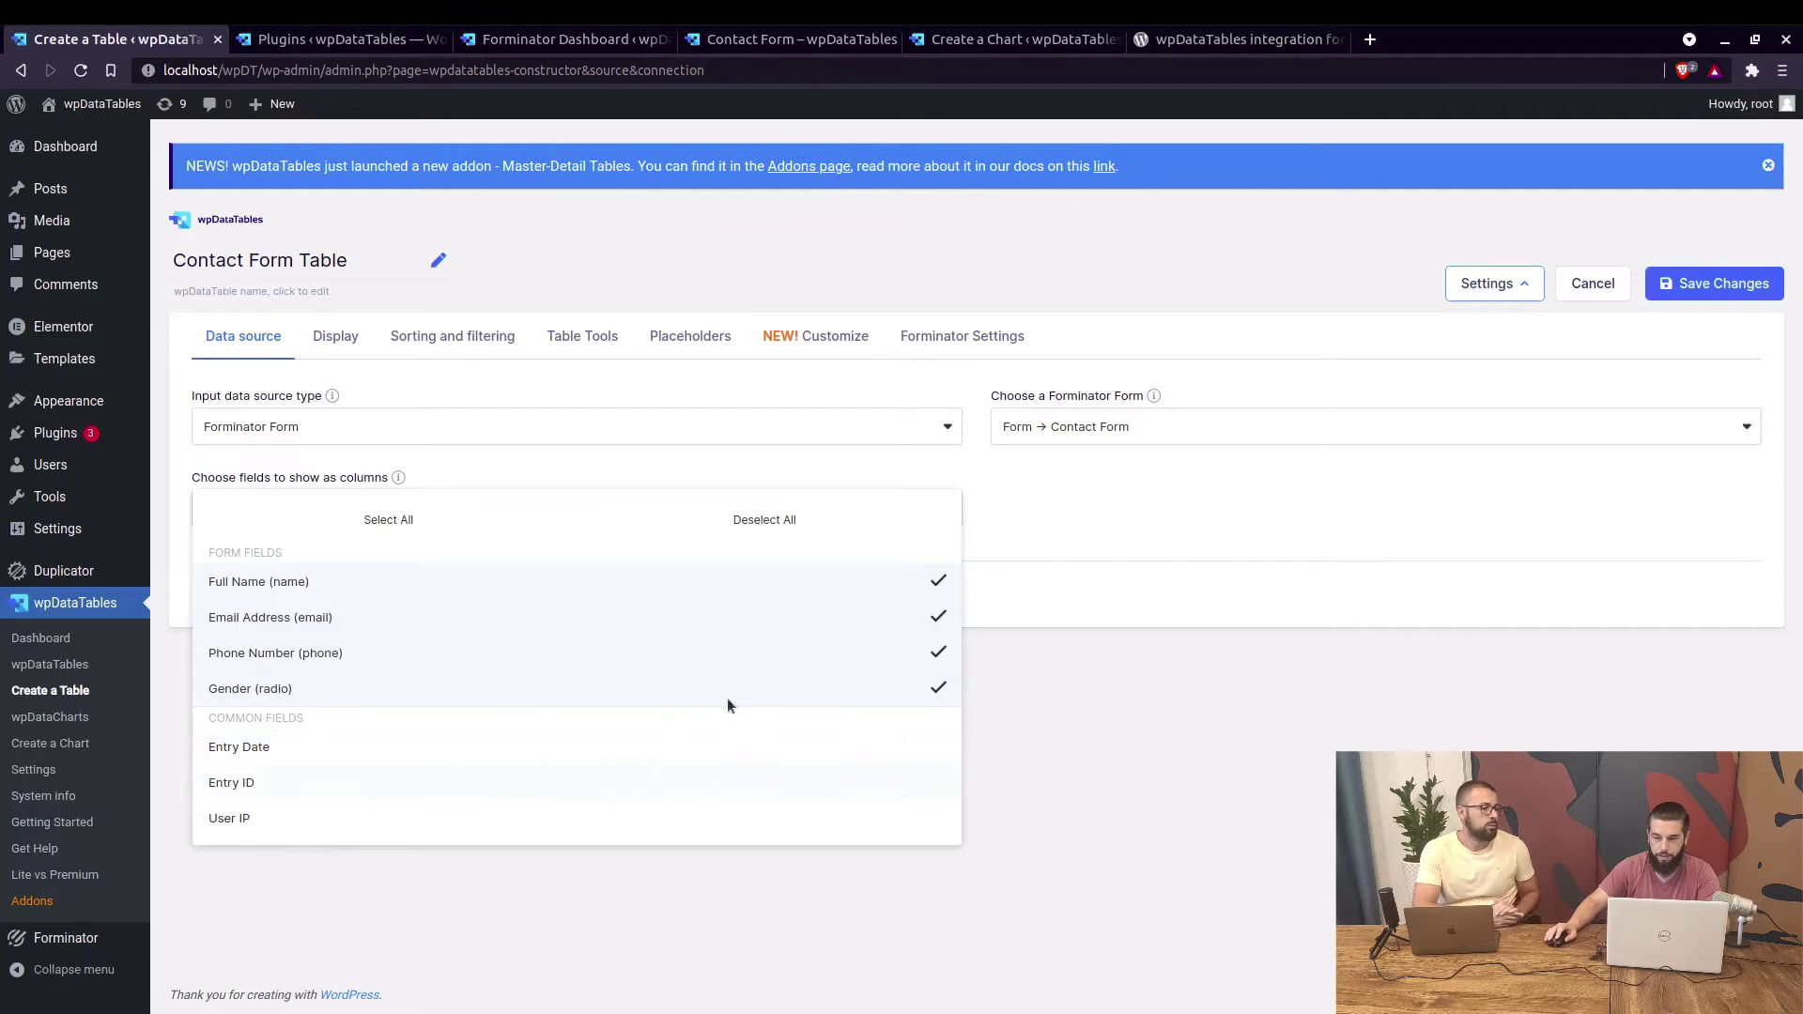
left_click(1696, 287)
Save Contact Form Table and scroll its preview, highlighting one entry's name.
left_click(1696, 286)
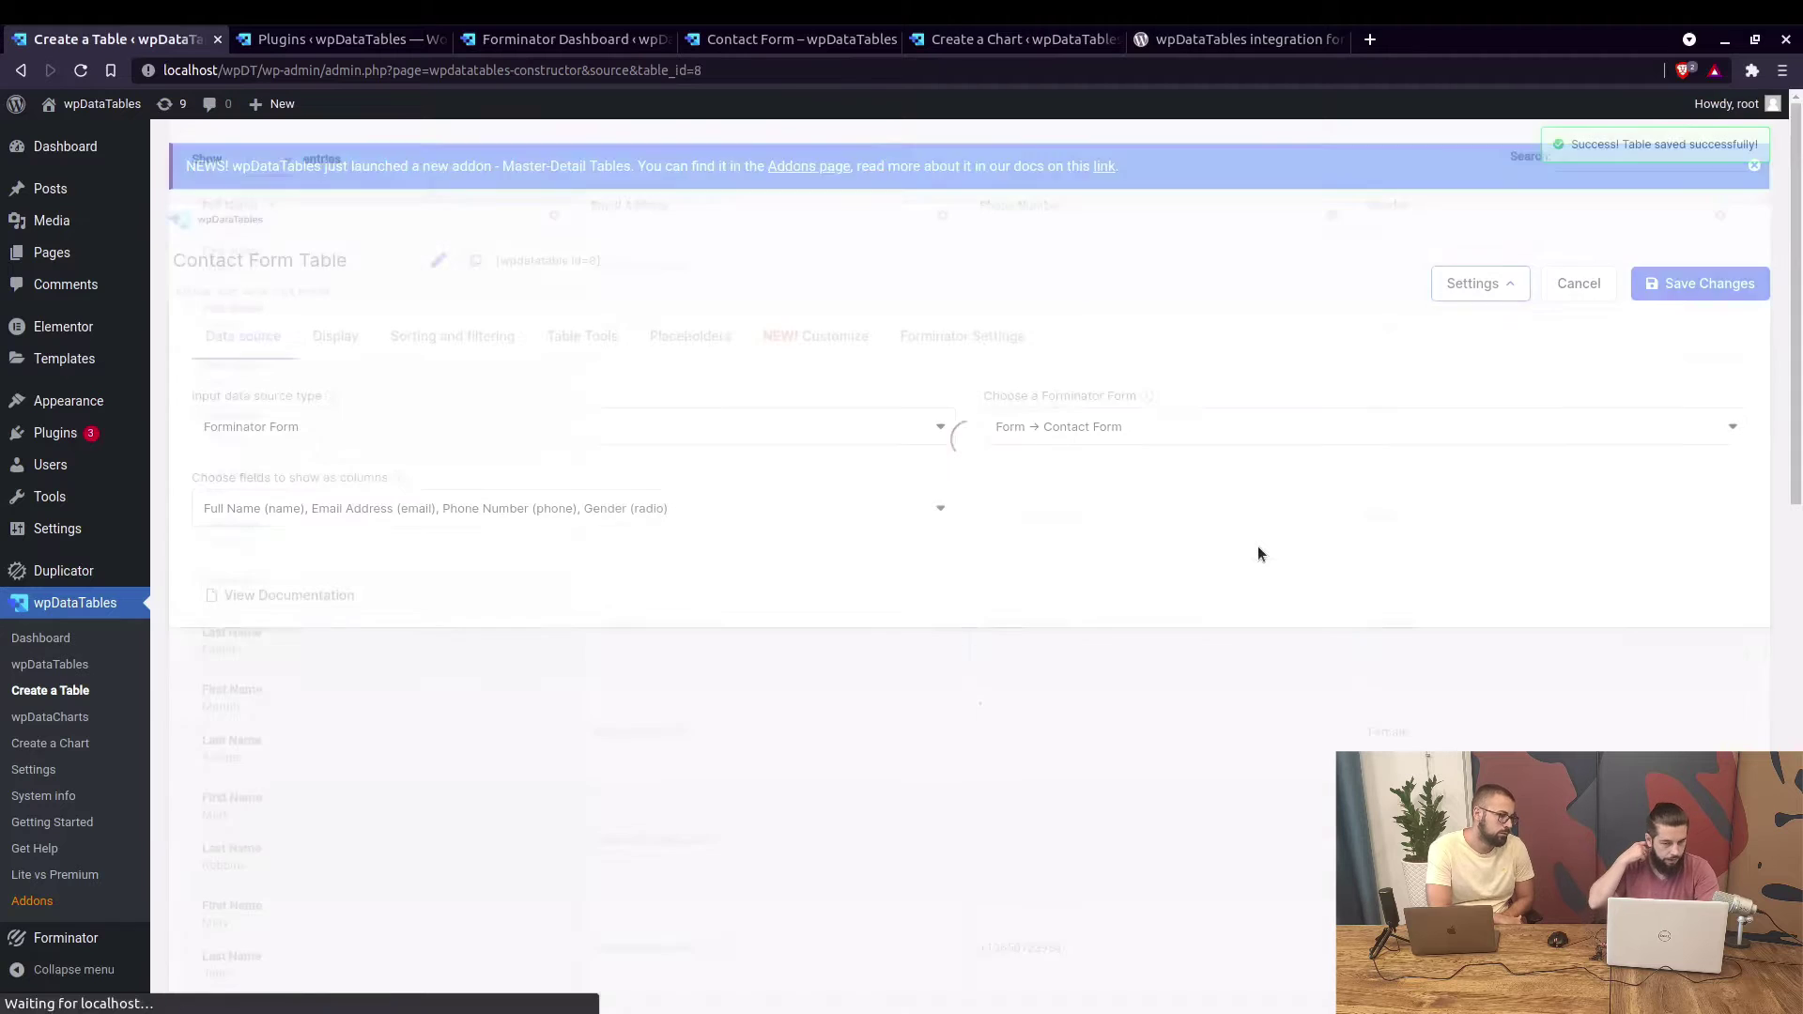
scroll(811, 471, "down", 3)
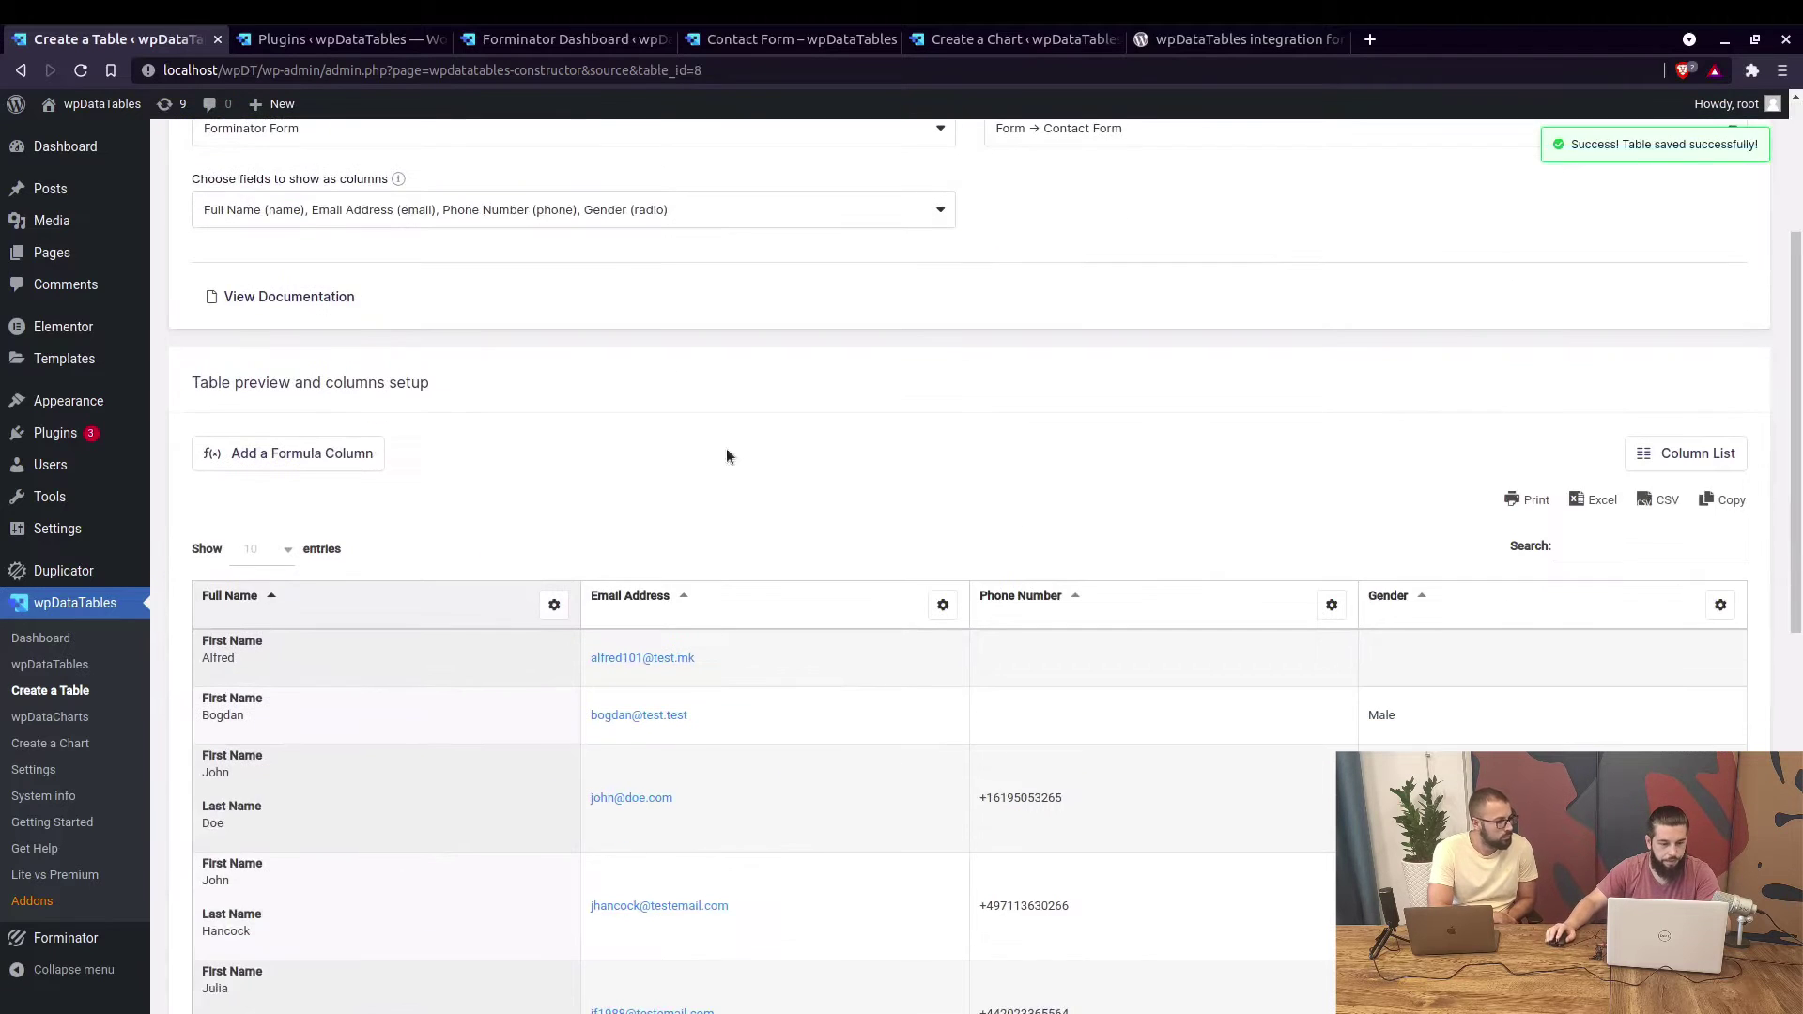
scroll(526, 544, "down", 1)
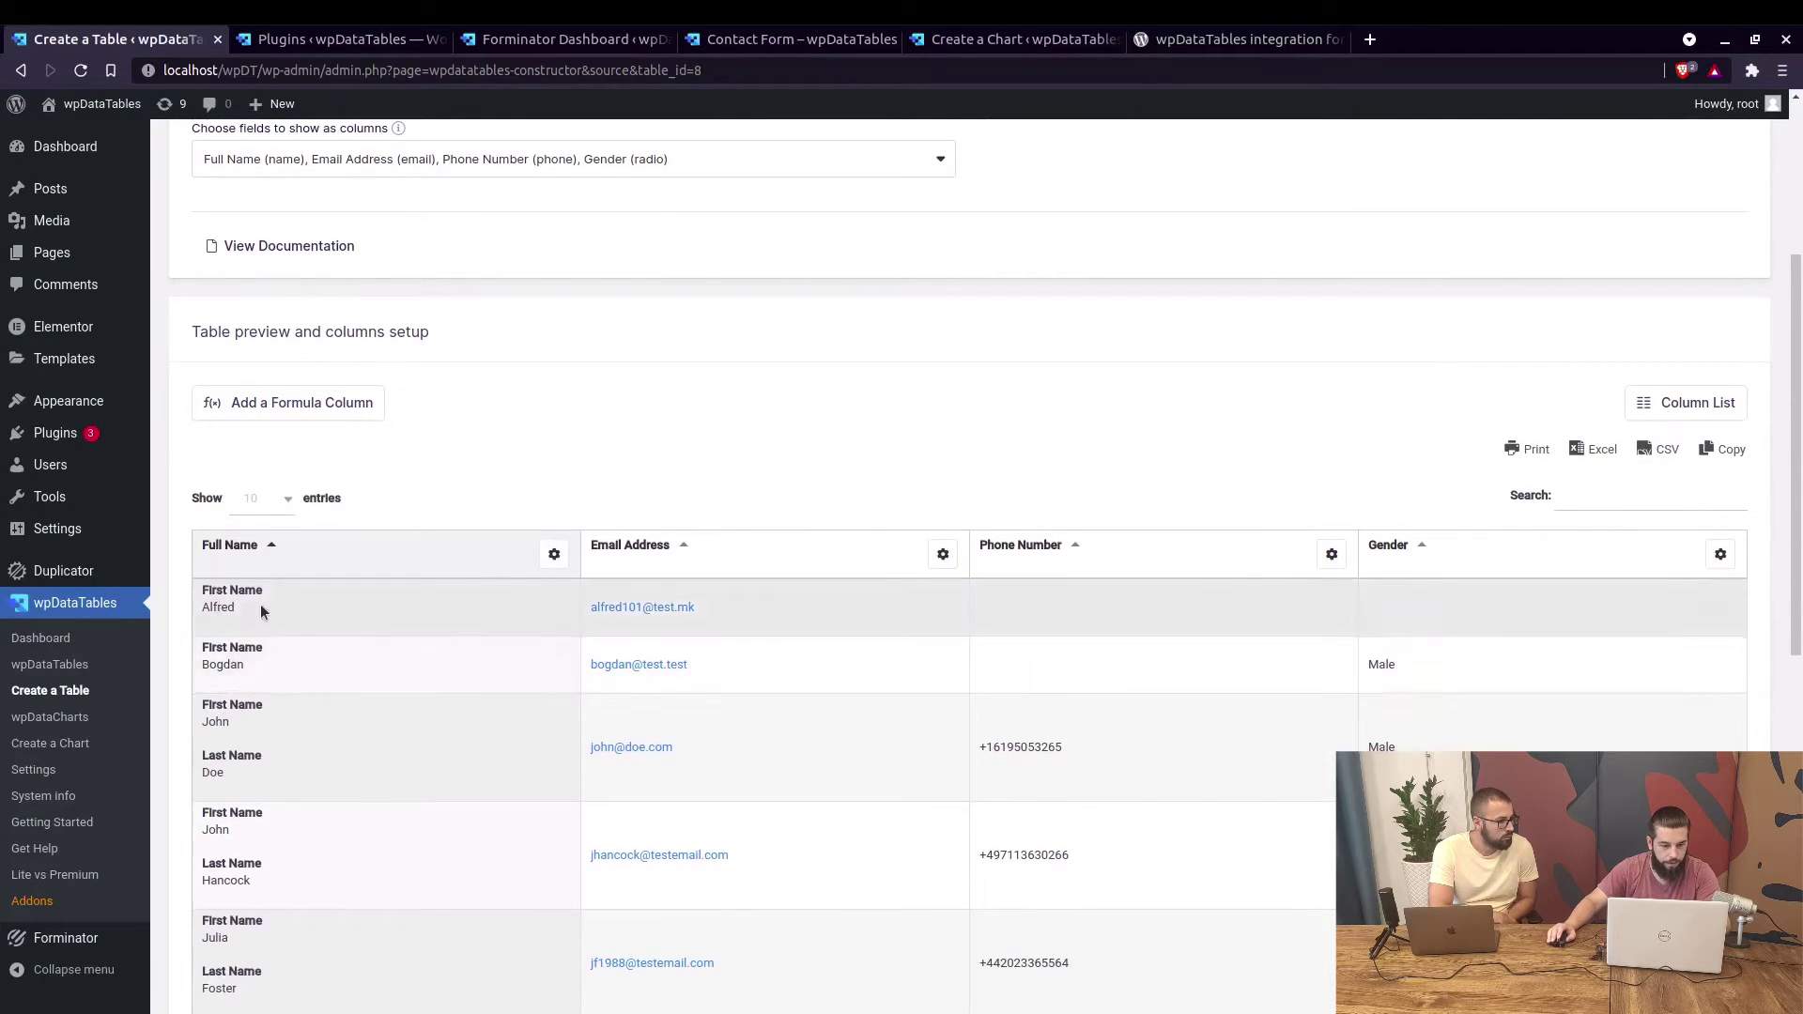
scroll(254, 619, "down", 1)
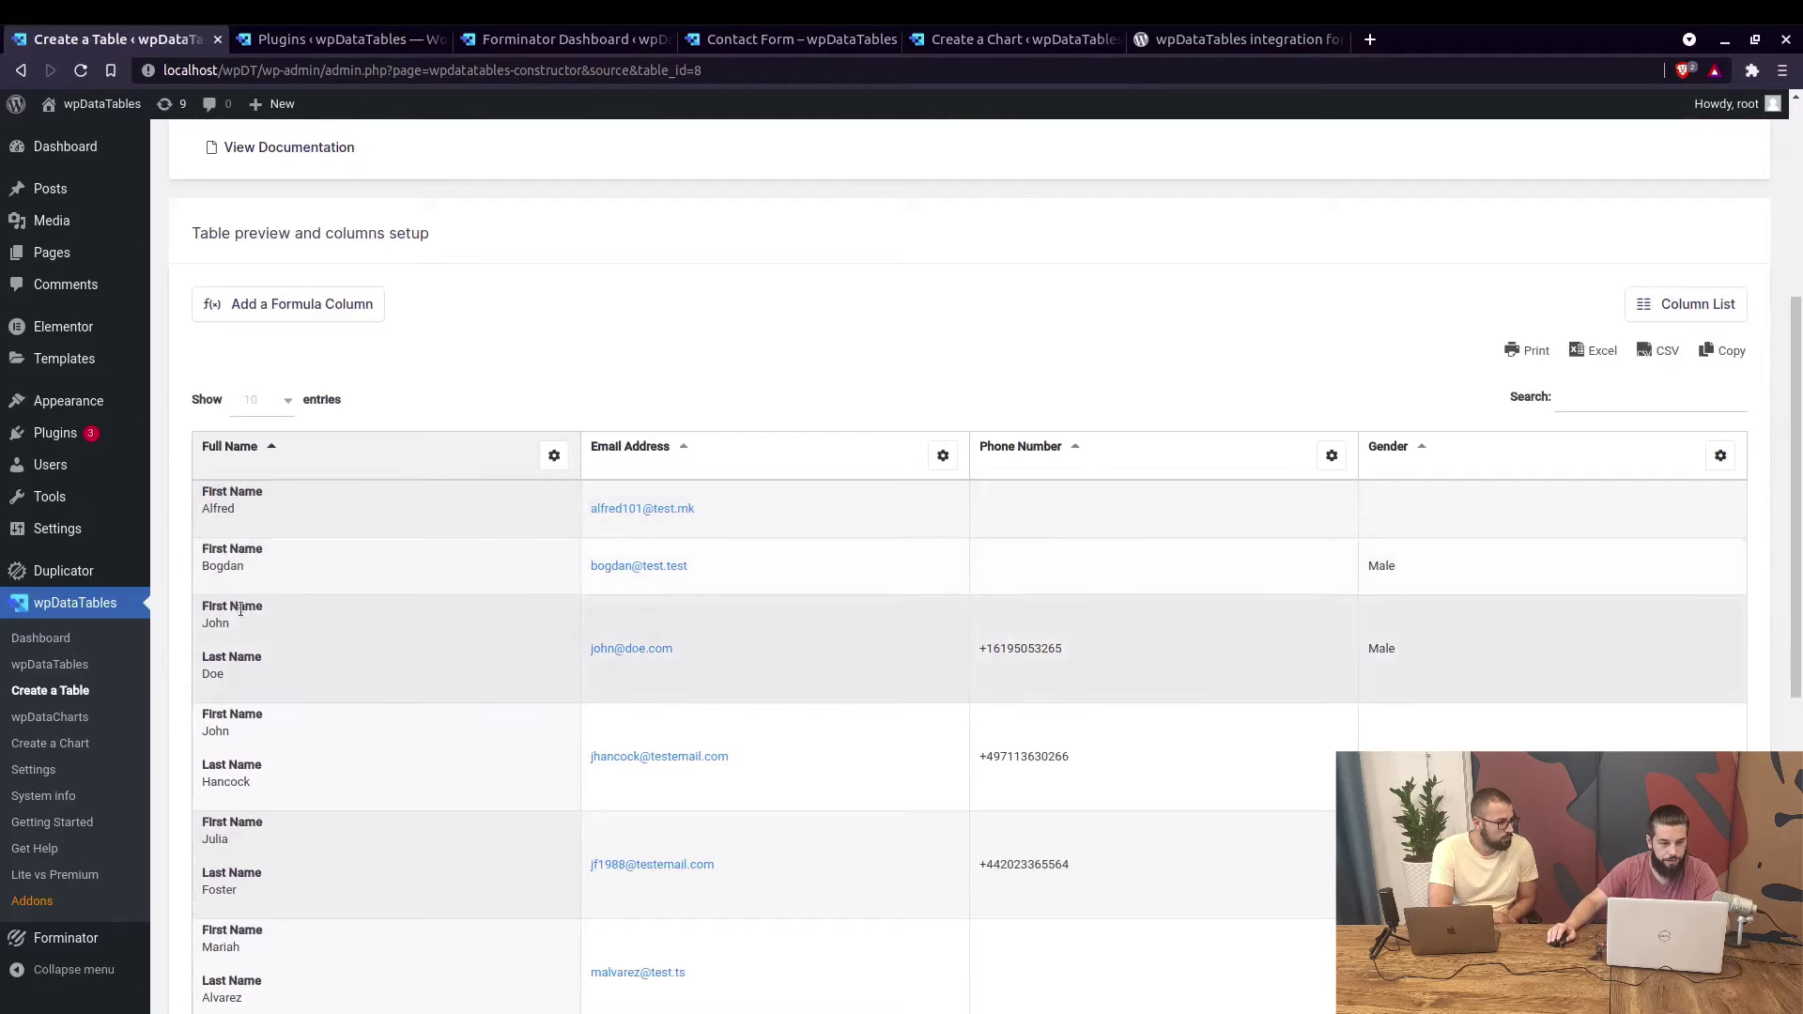
scroll(310, 638, "down", 2)
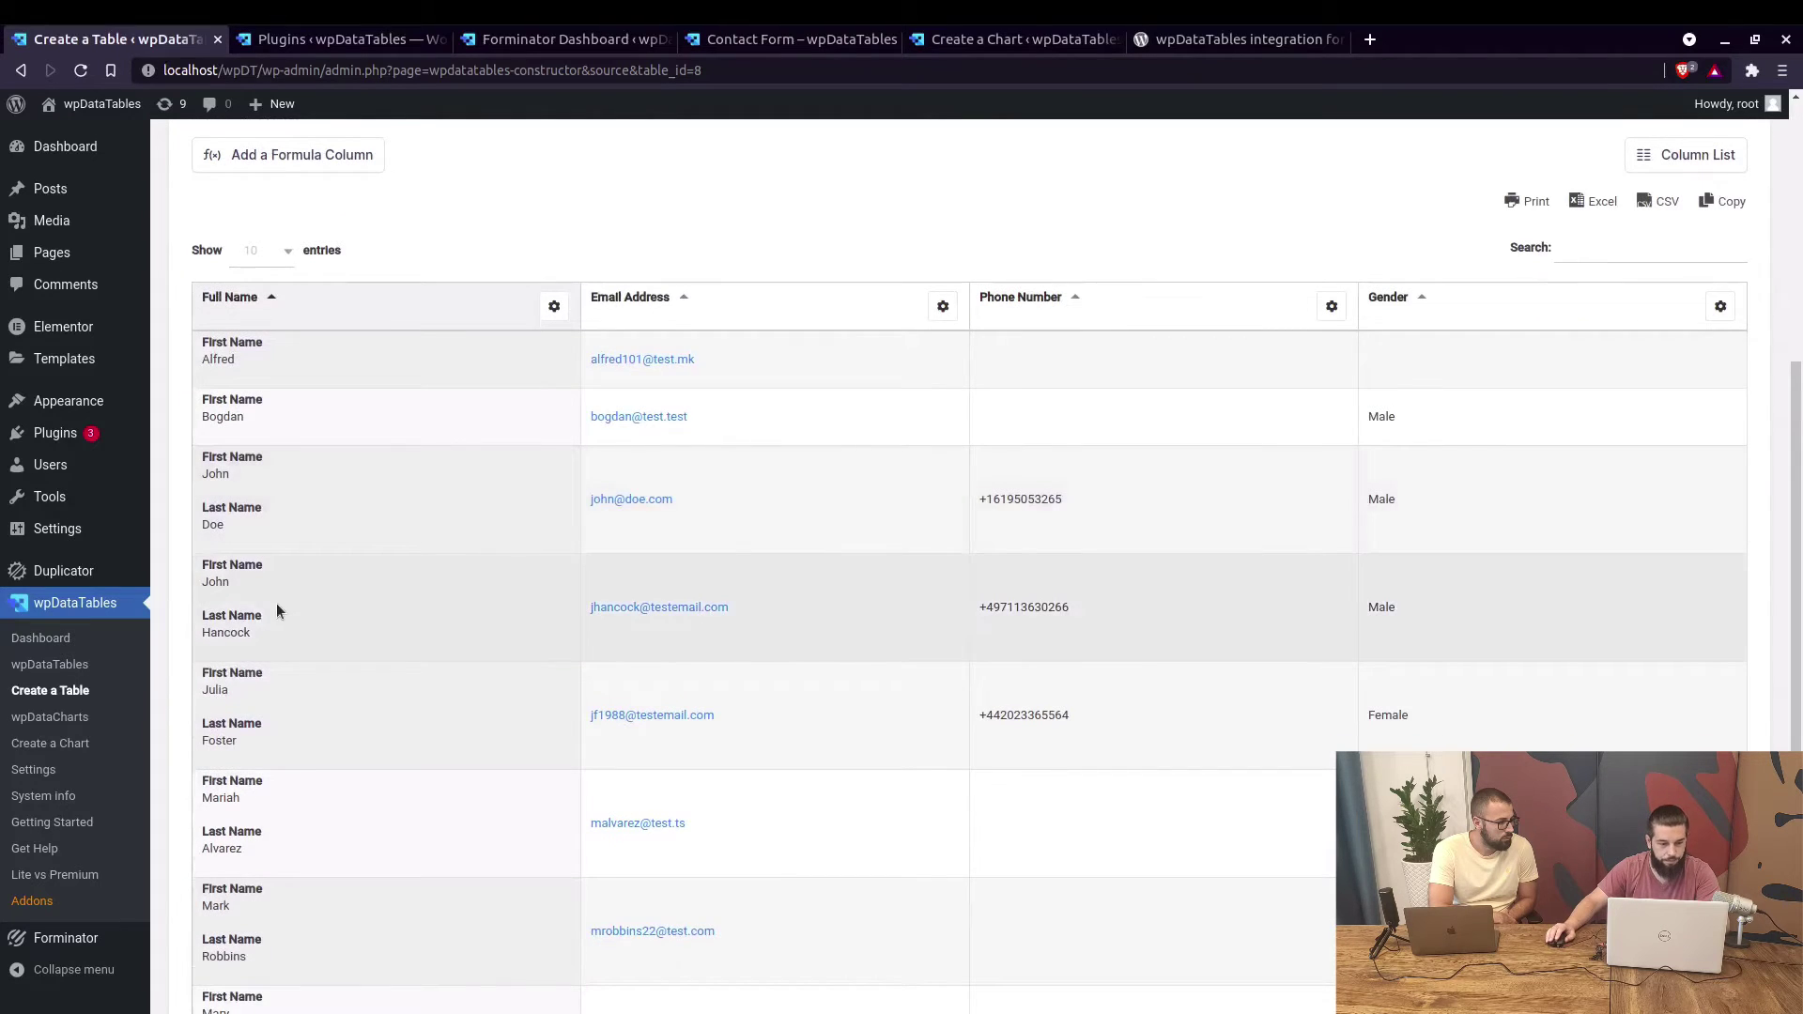
left_click_drag(214, 571, 277, 606)
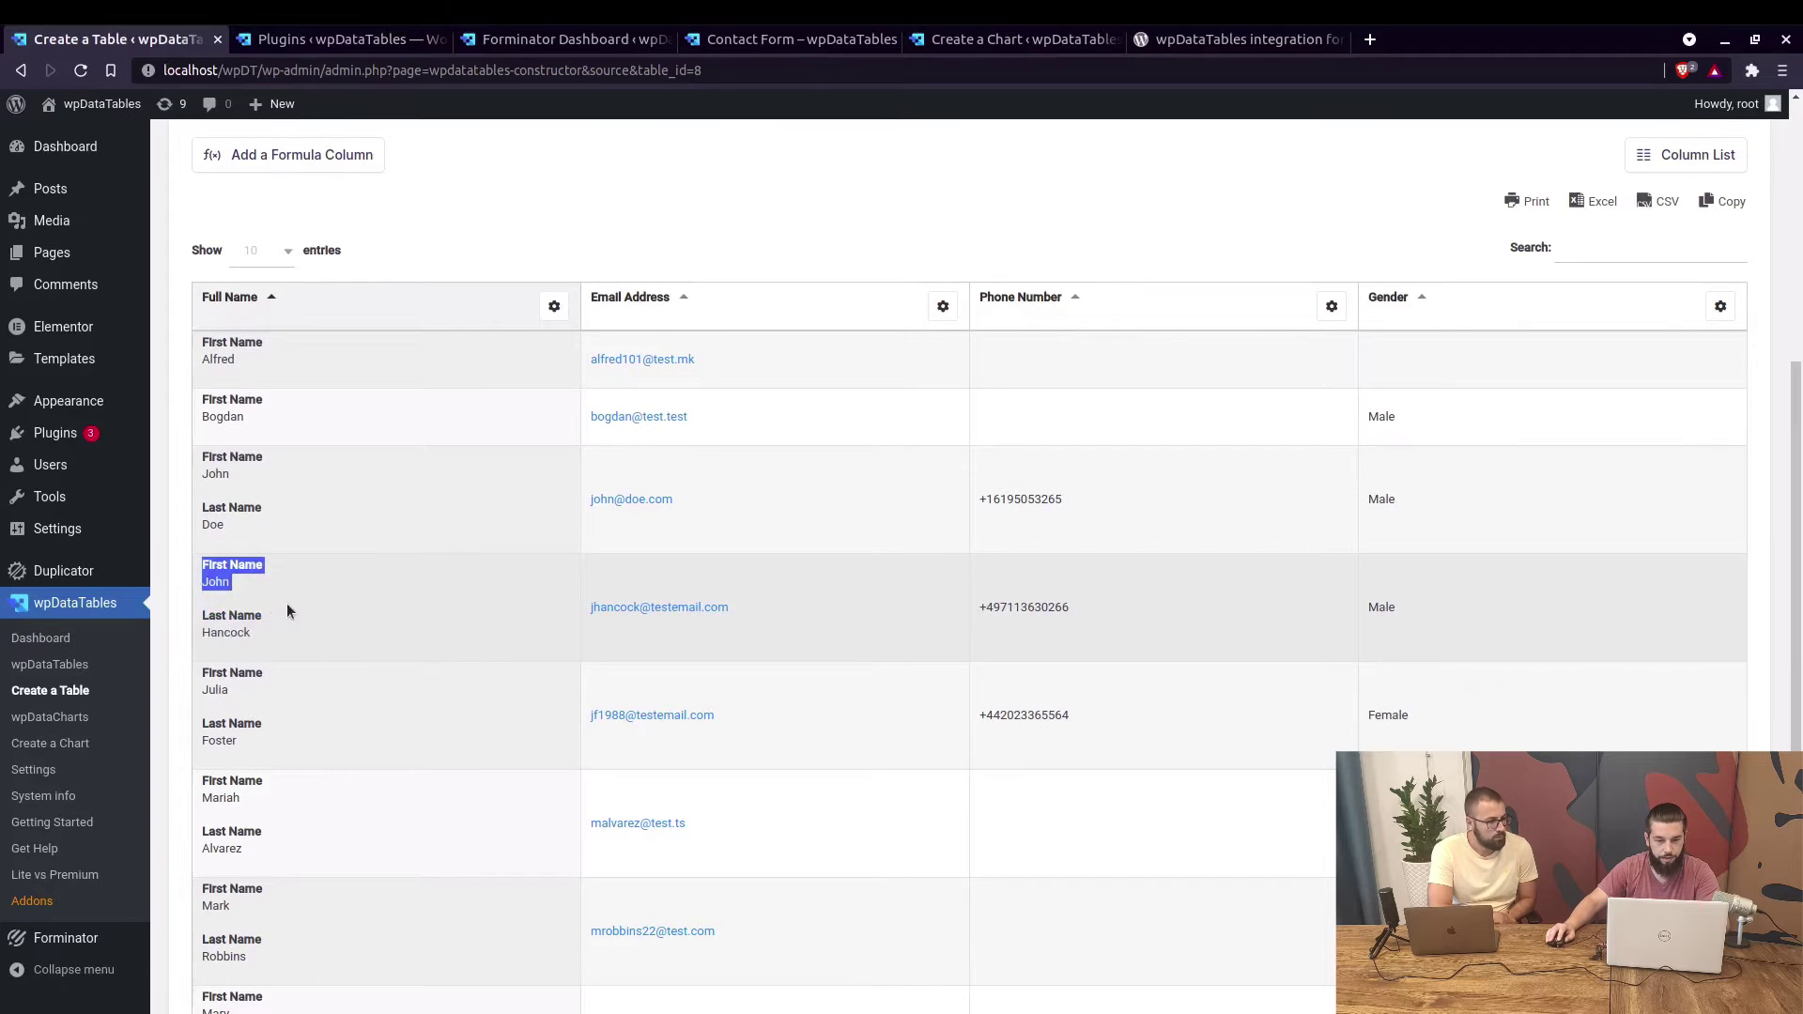
Scroll through the remaining entries and open Create a Table in a new tab.
scroll(394, 540, "down", 1)
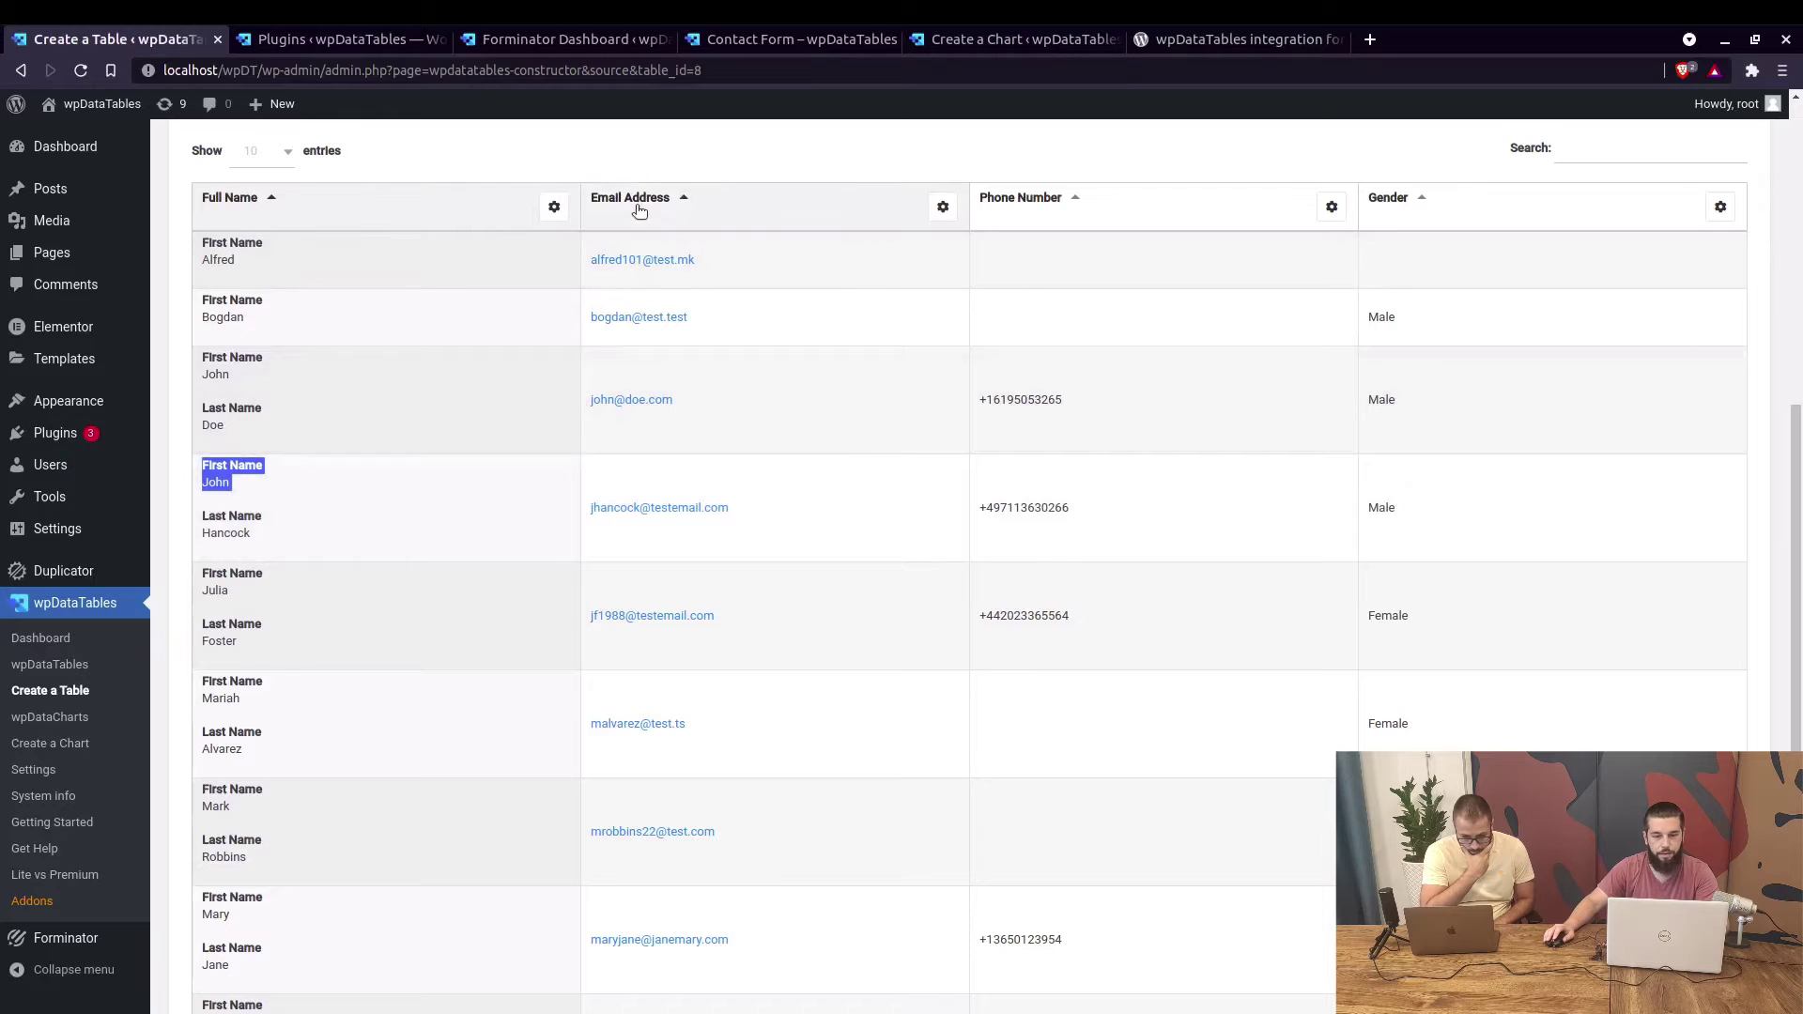
scroll(1279, 460, "down", 4)
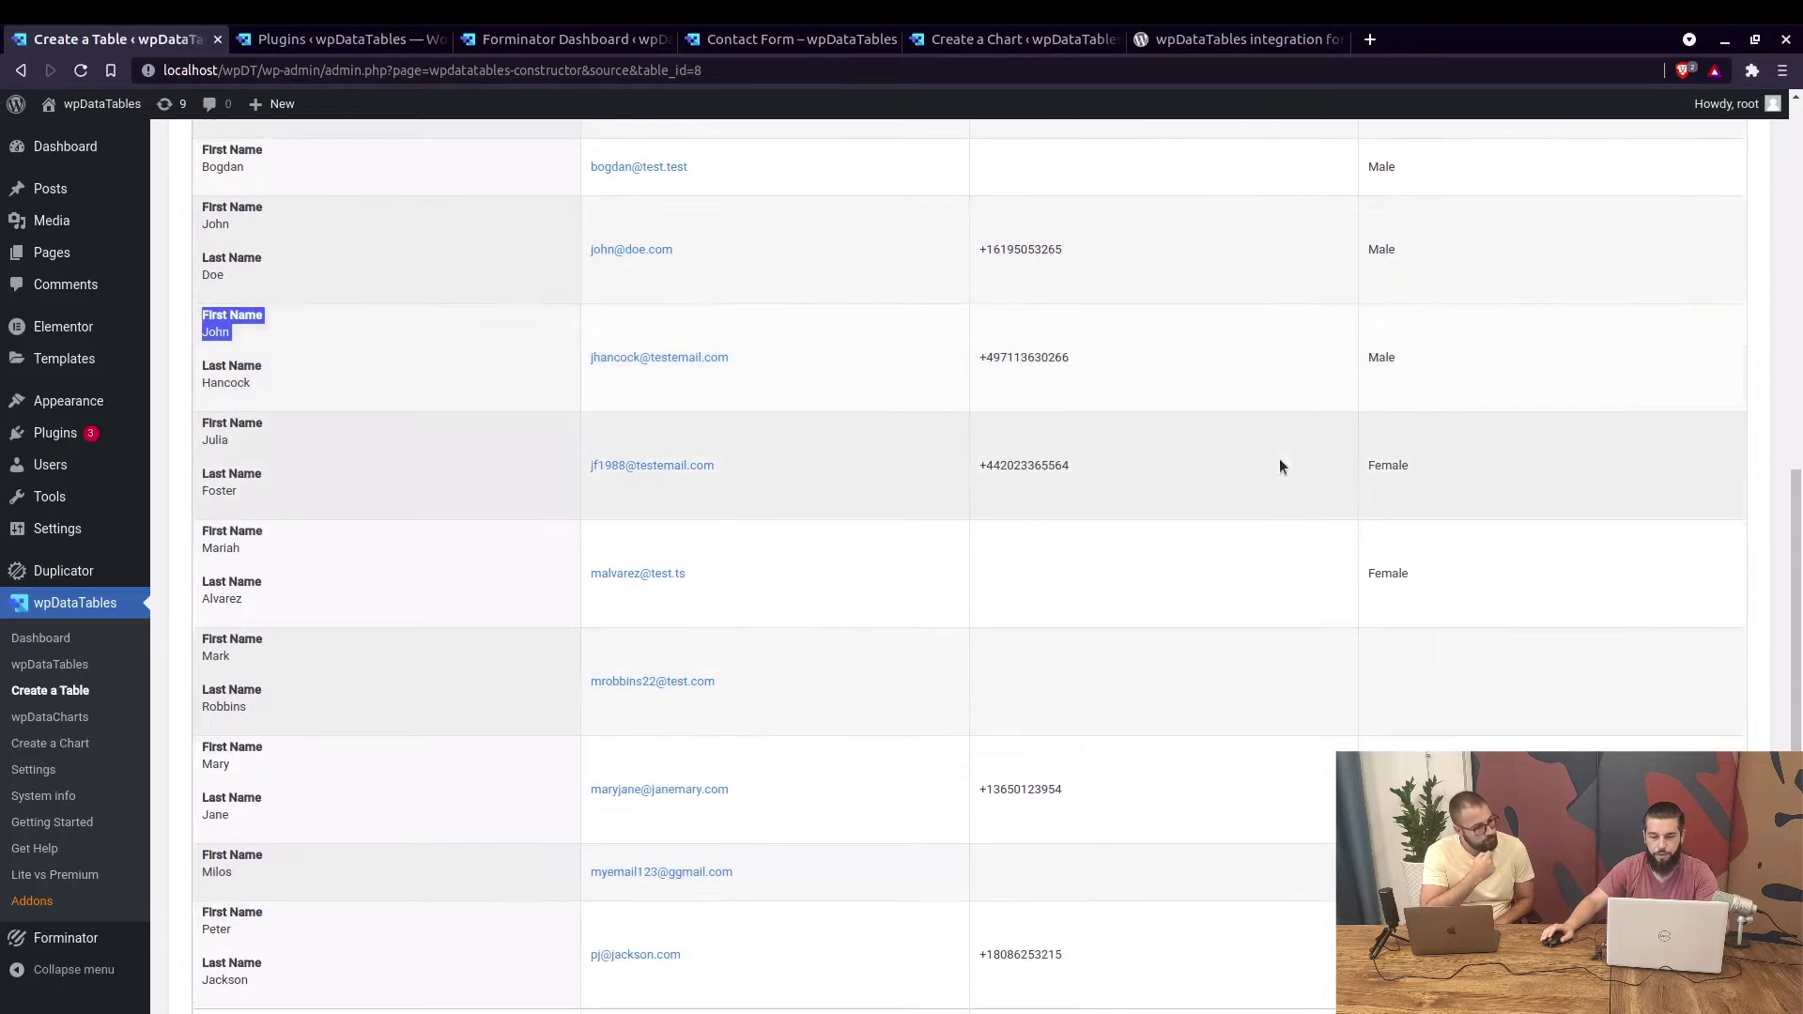
scroll(1286, 493, "up", 8)
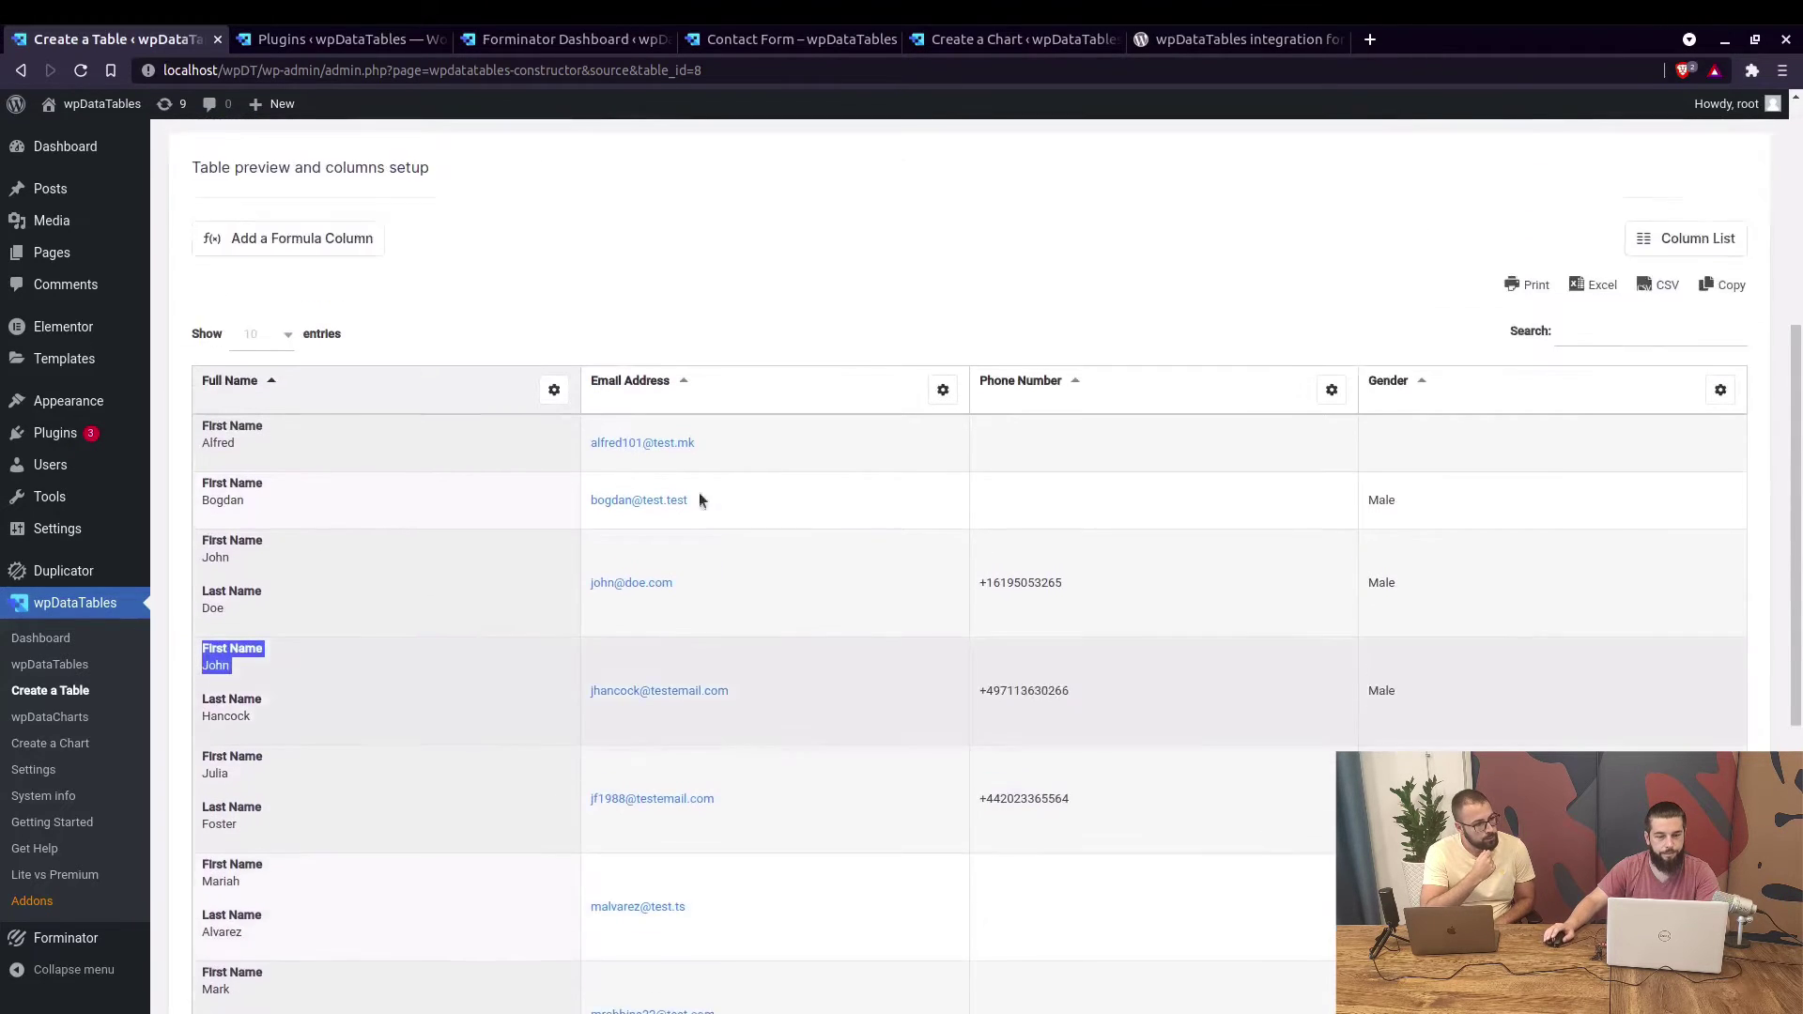
middle_click(40, 685)
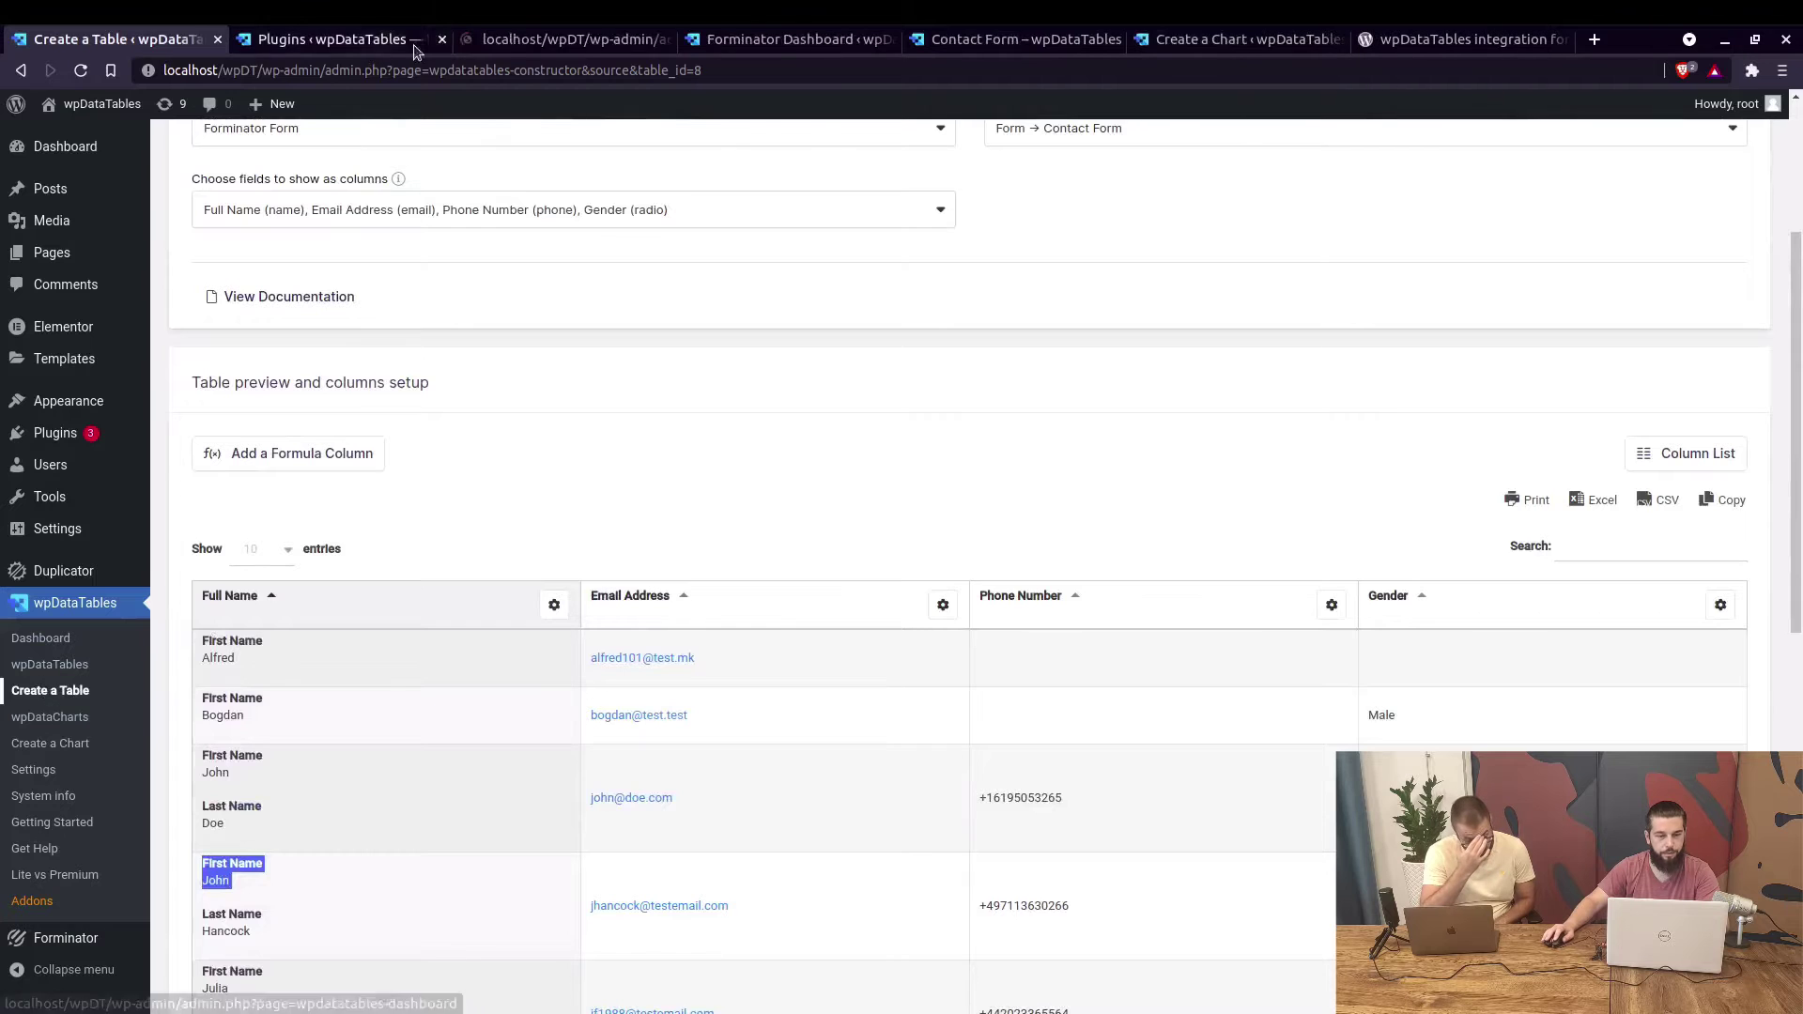
Start a table linked to existing data and name it 'Poll table'.
left_click(323, 41)
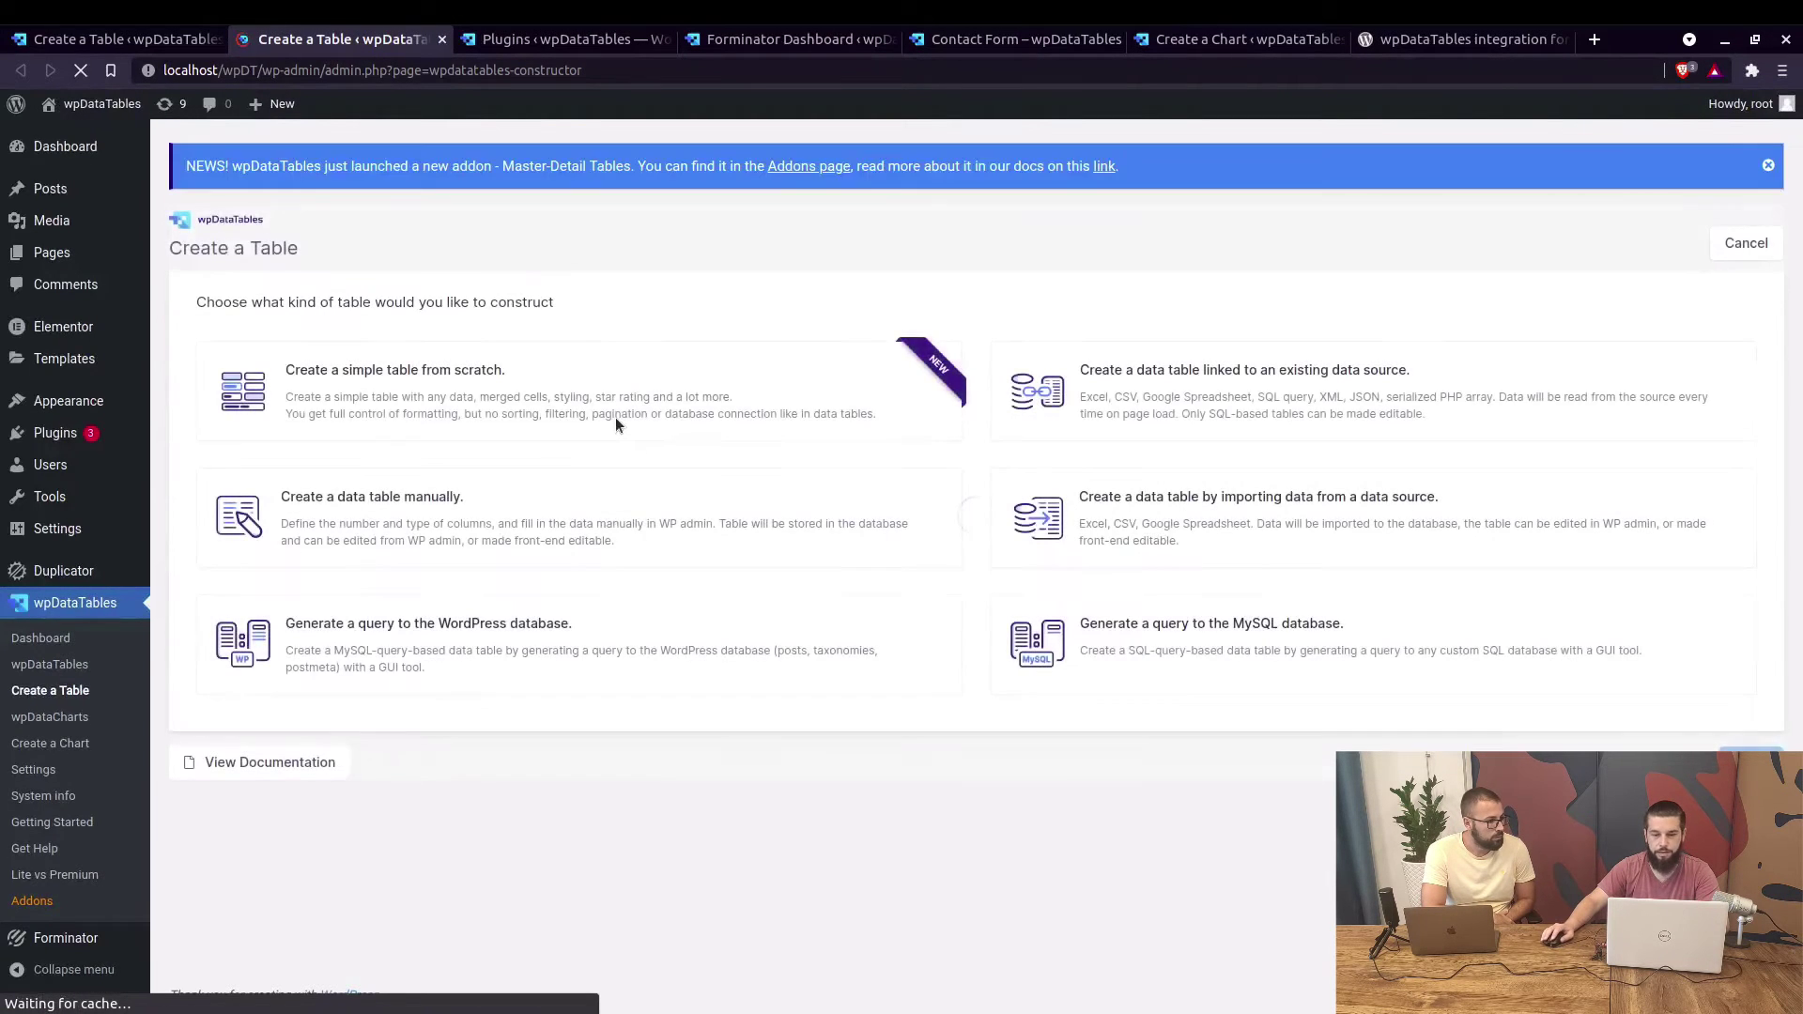
left_click(1314, 399)
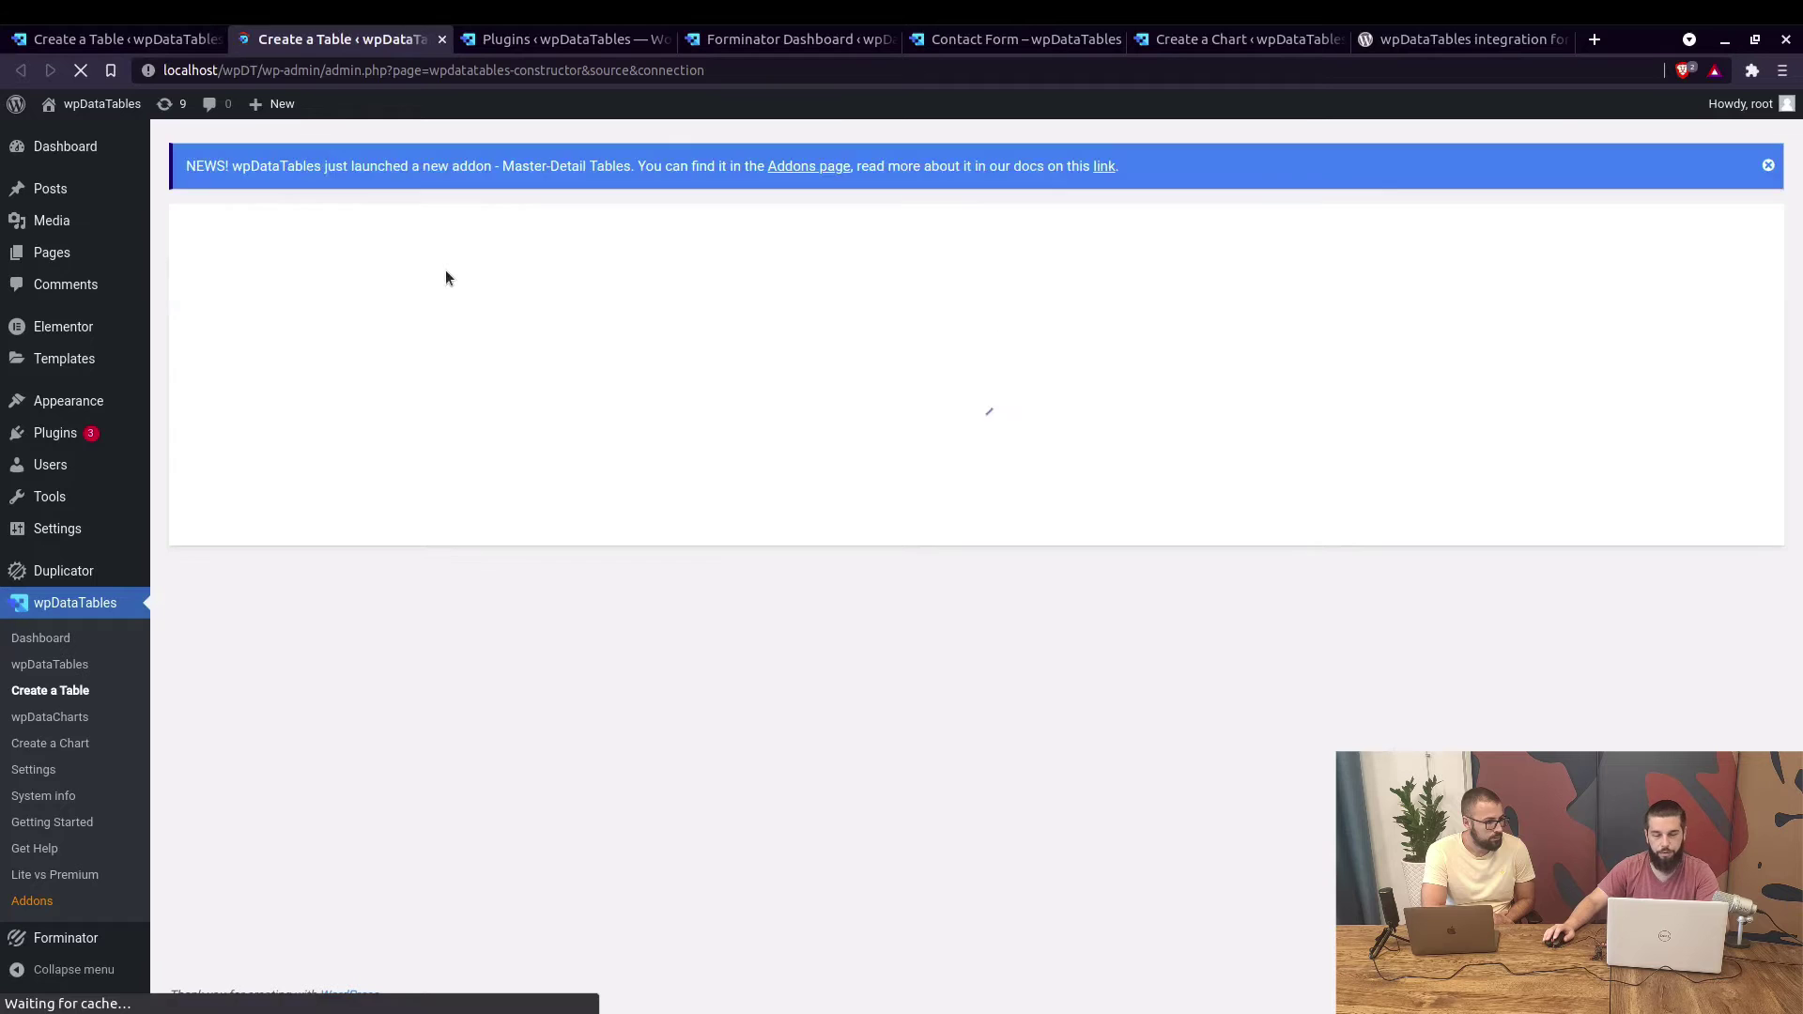
left_click(319, 260)
type("Poll table")
Set the data source to the Forminator Consumer poll.
left_click(391, 435)
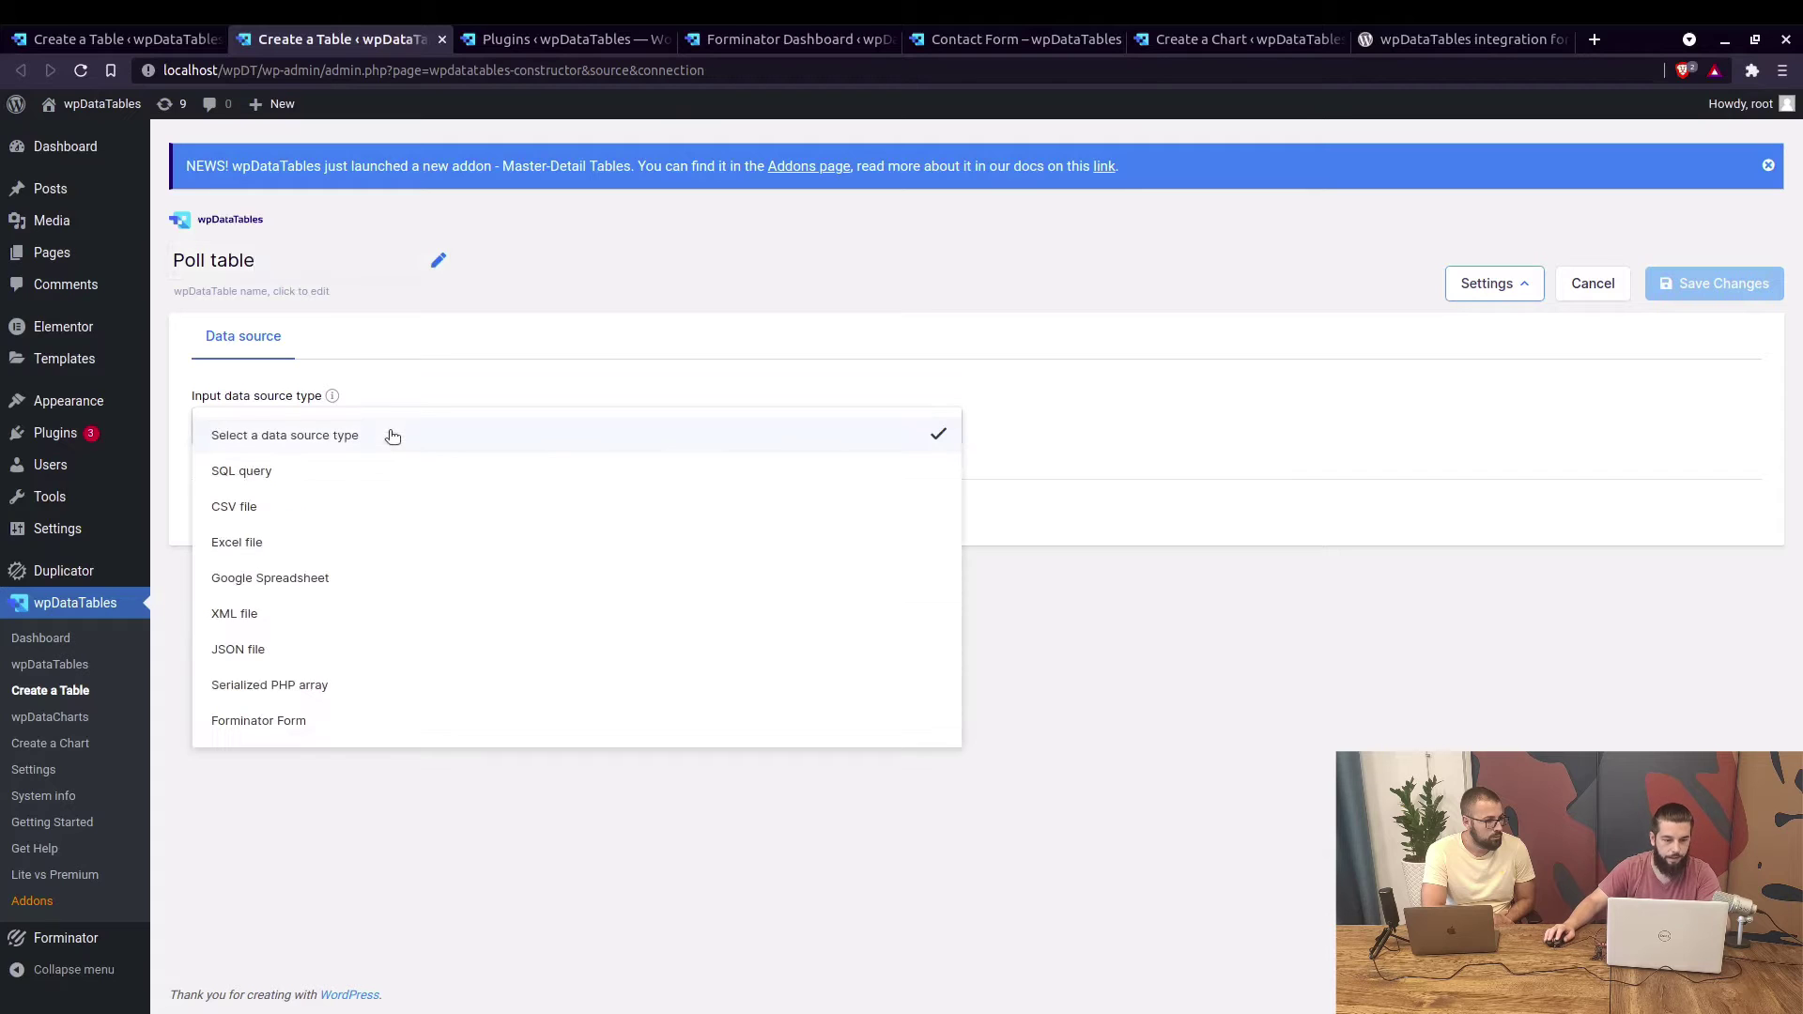
left_click(271, 731)
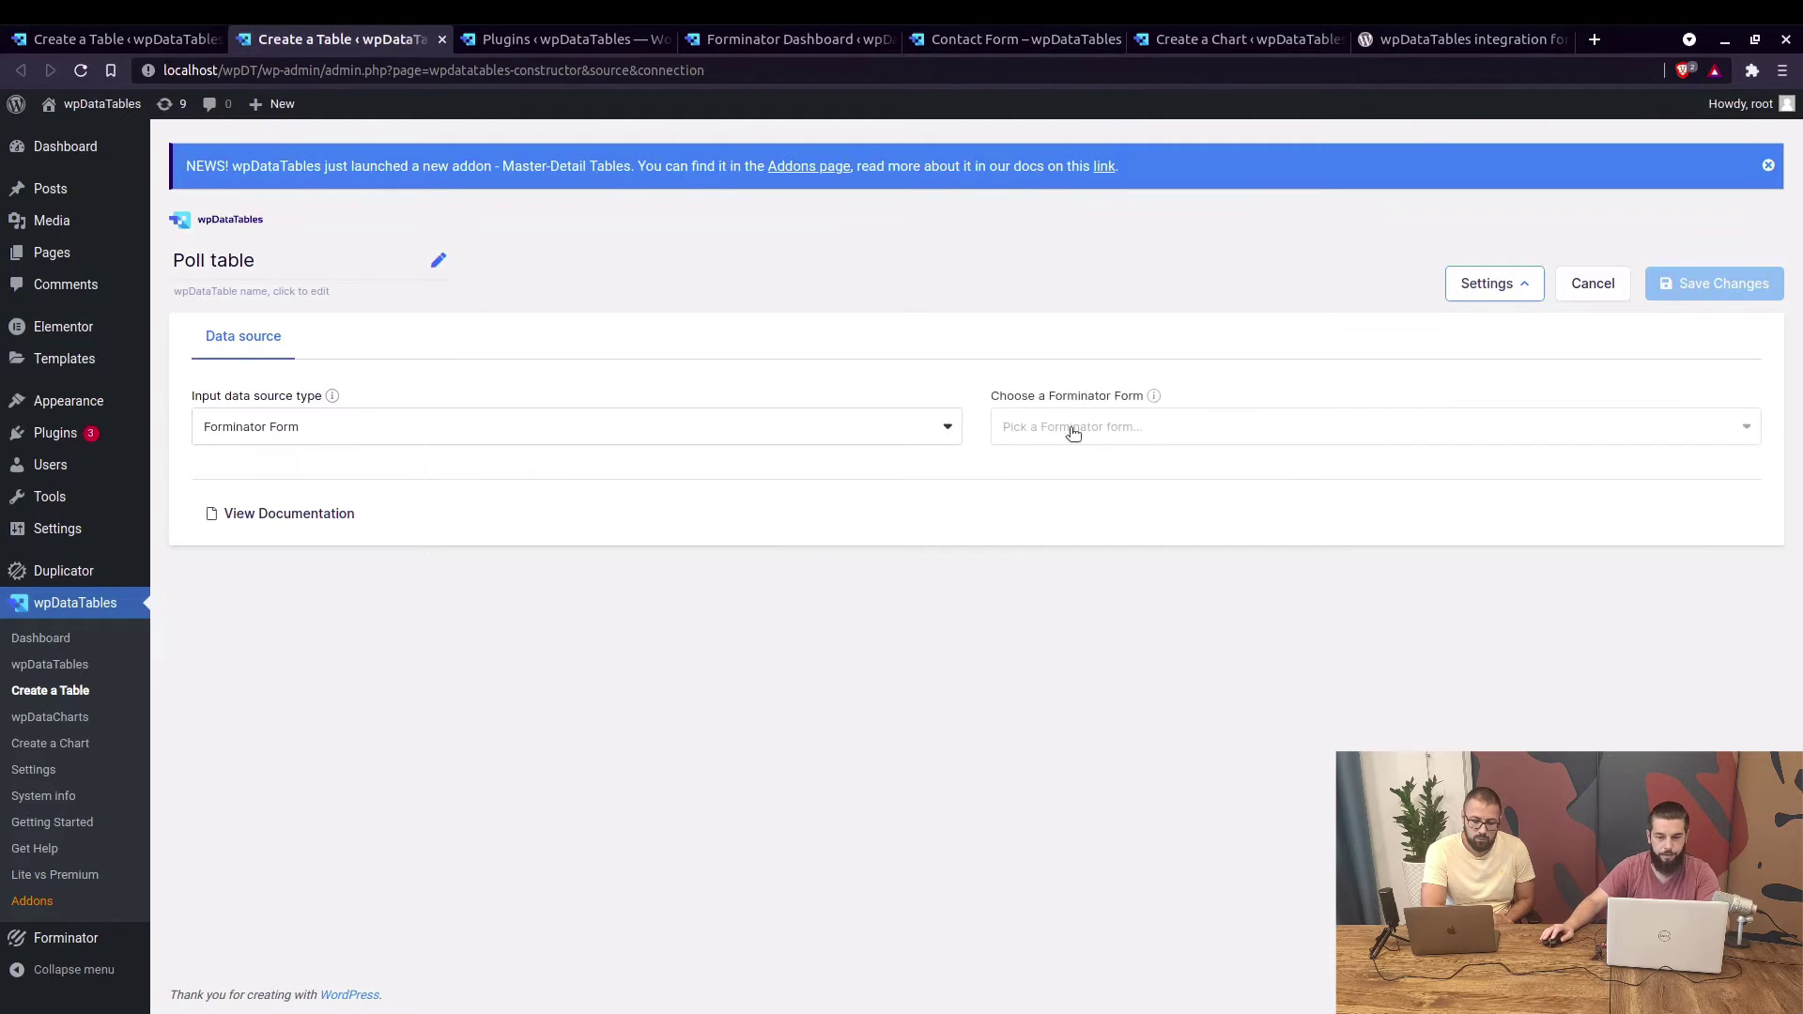
left_click(1070, 427)
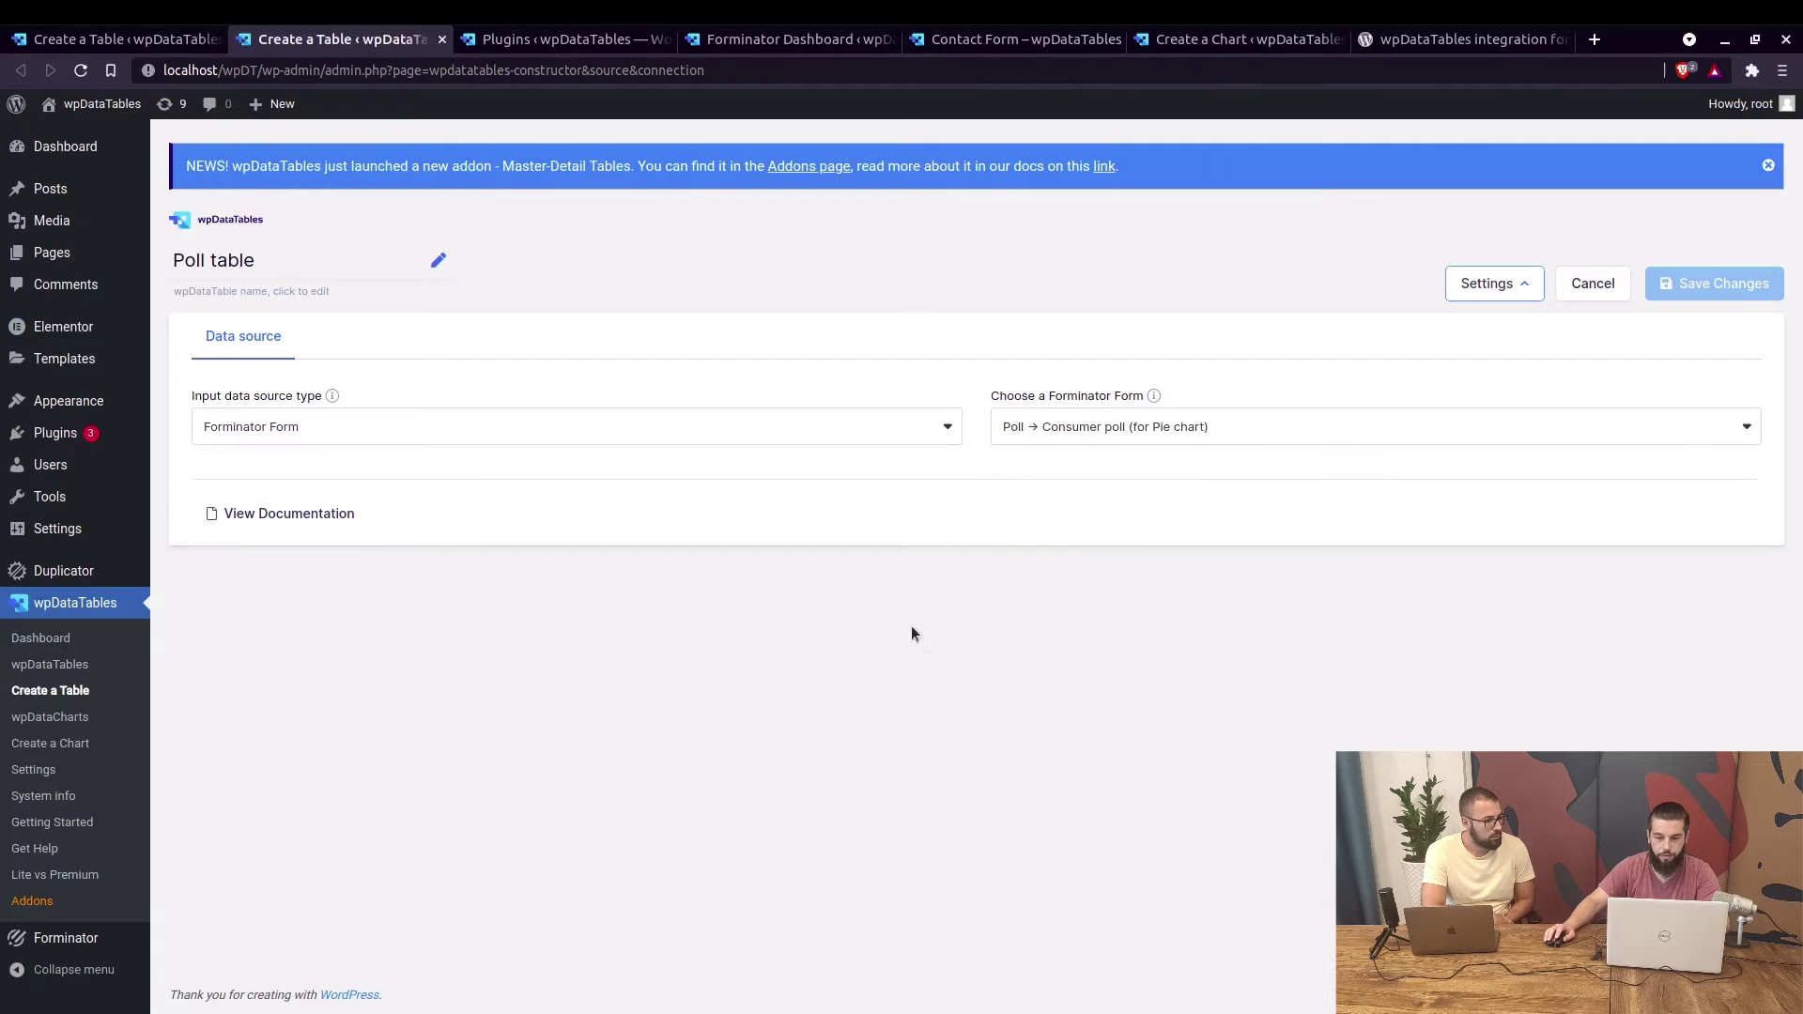
left_click(997, 617)
Add the Poll answers and Total Votes columns and save the table.
left_click(430, 507)
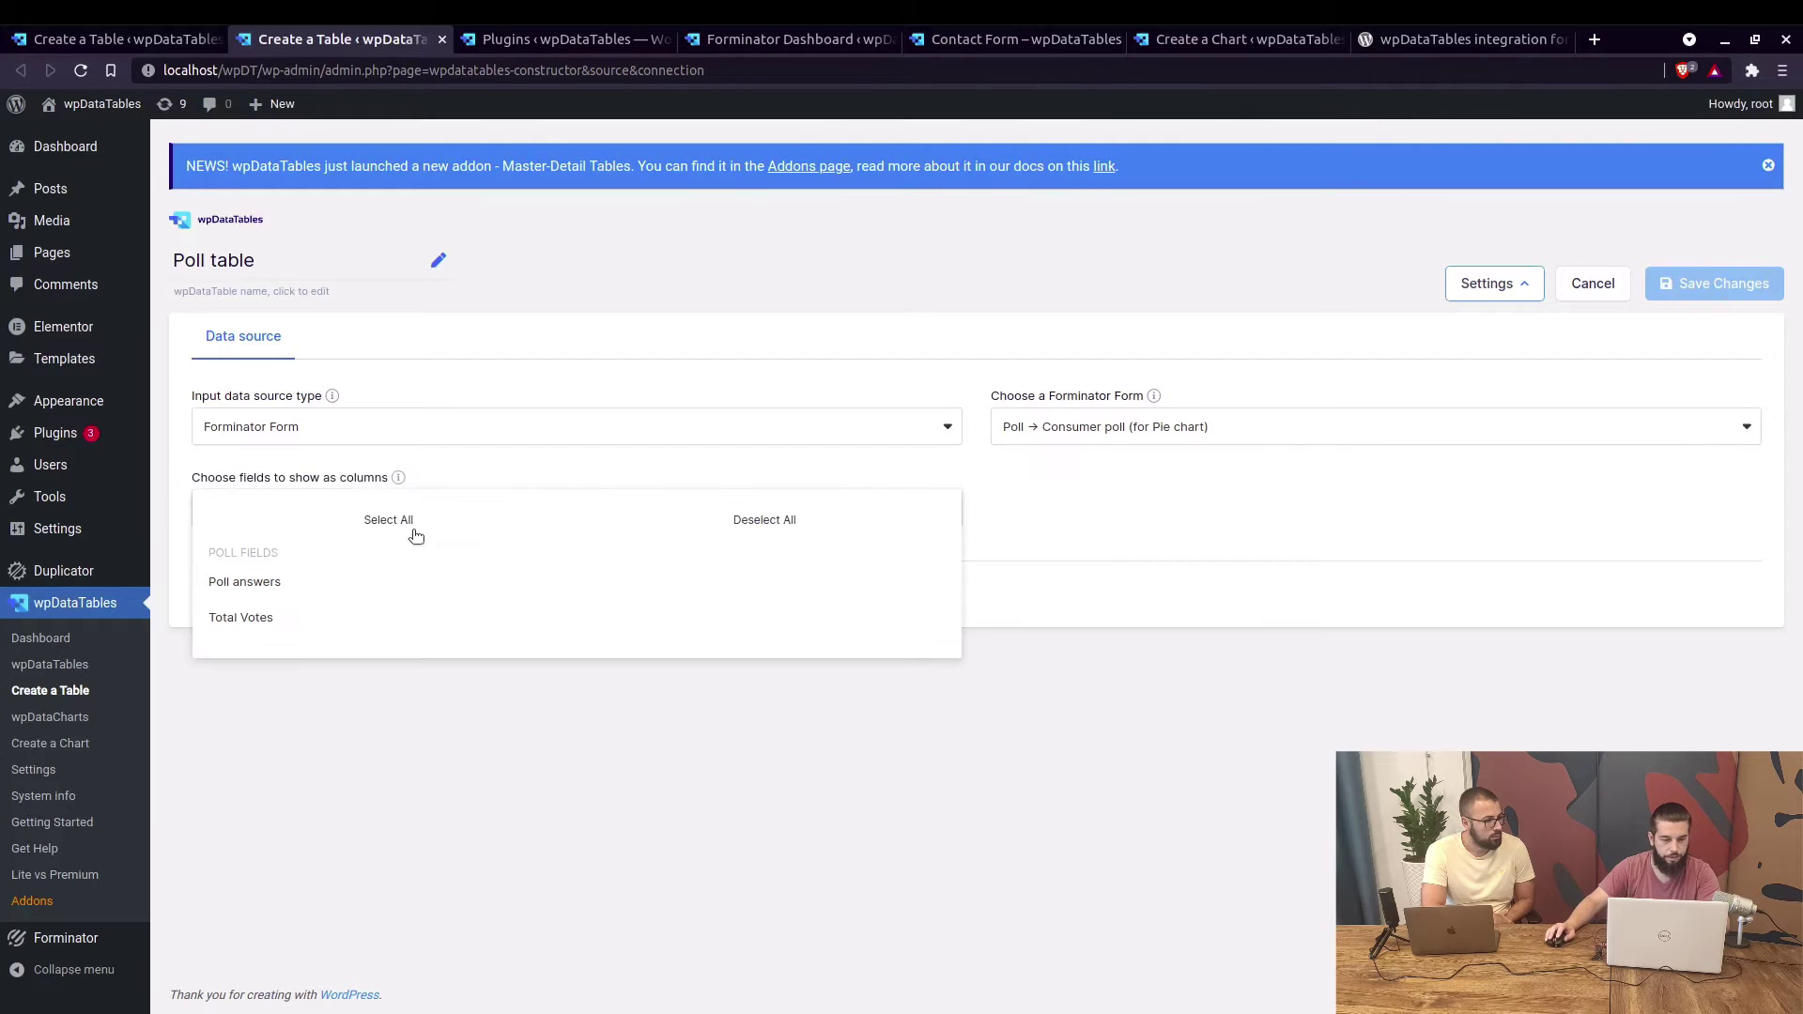
left_click(294, 584)
left_click(282, 618)
left_click(1180, 580)
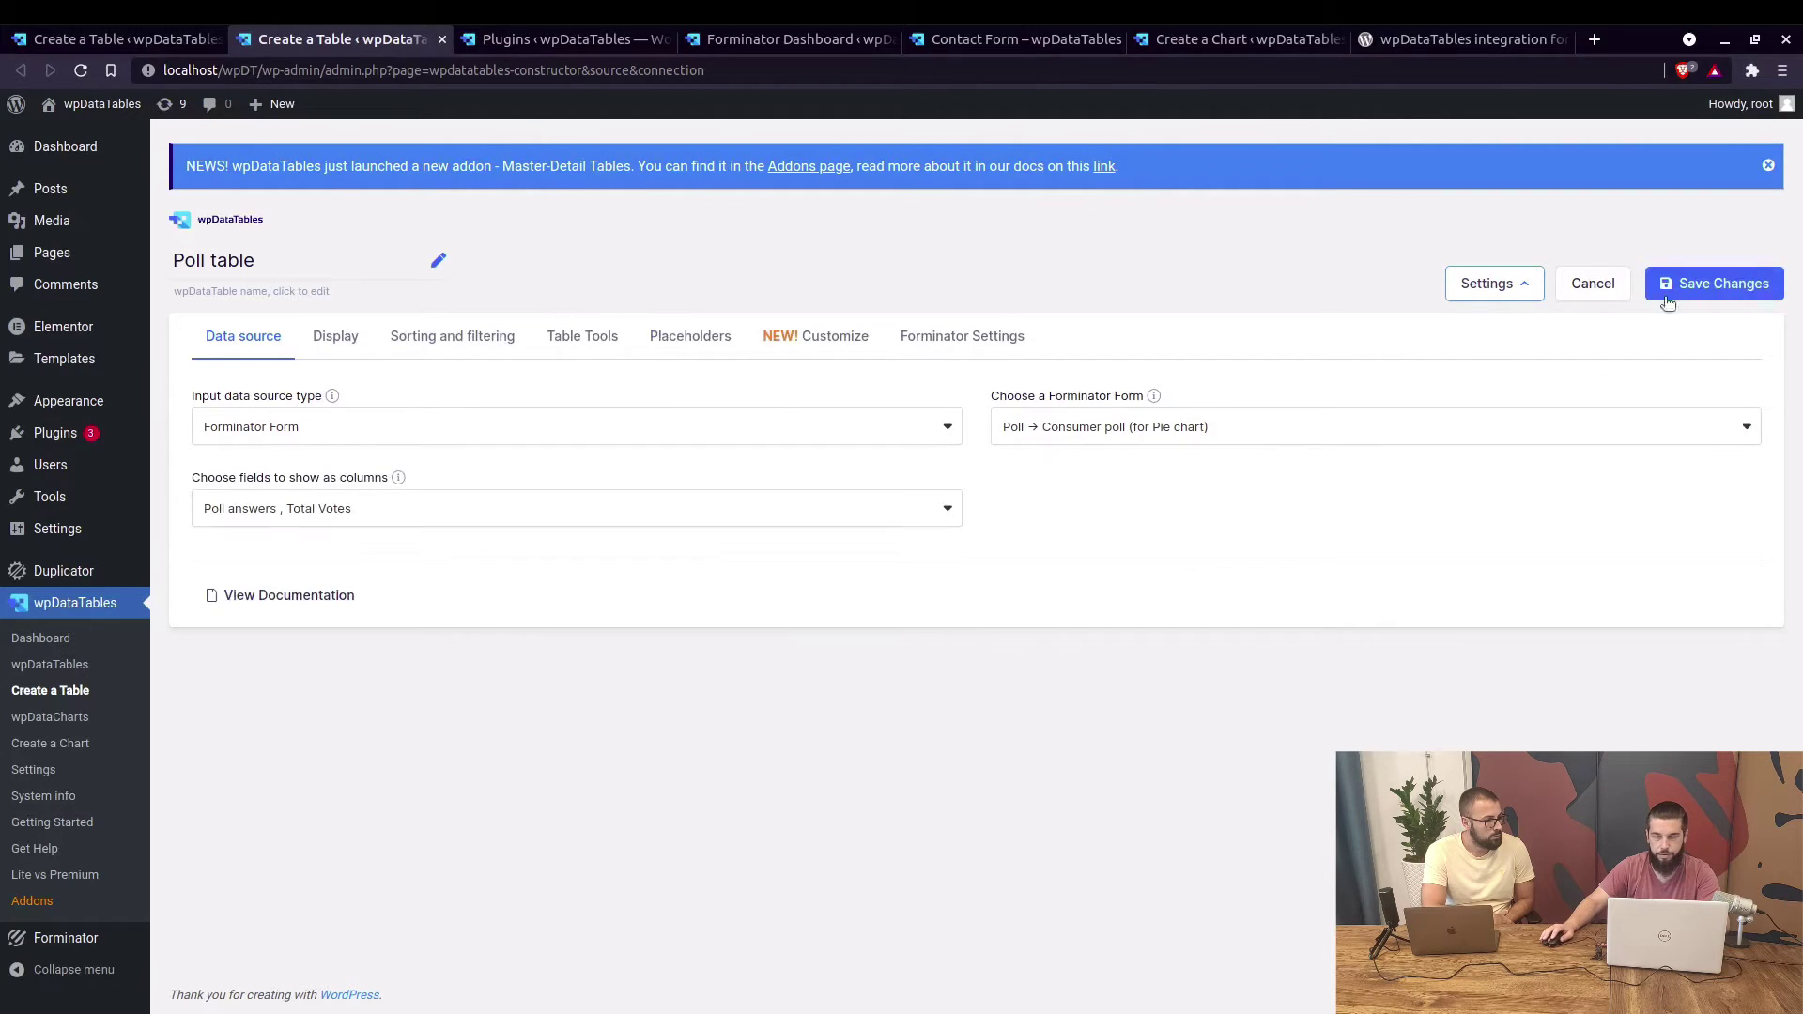
left_click(1708, 284)
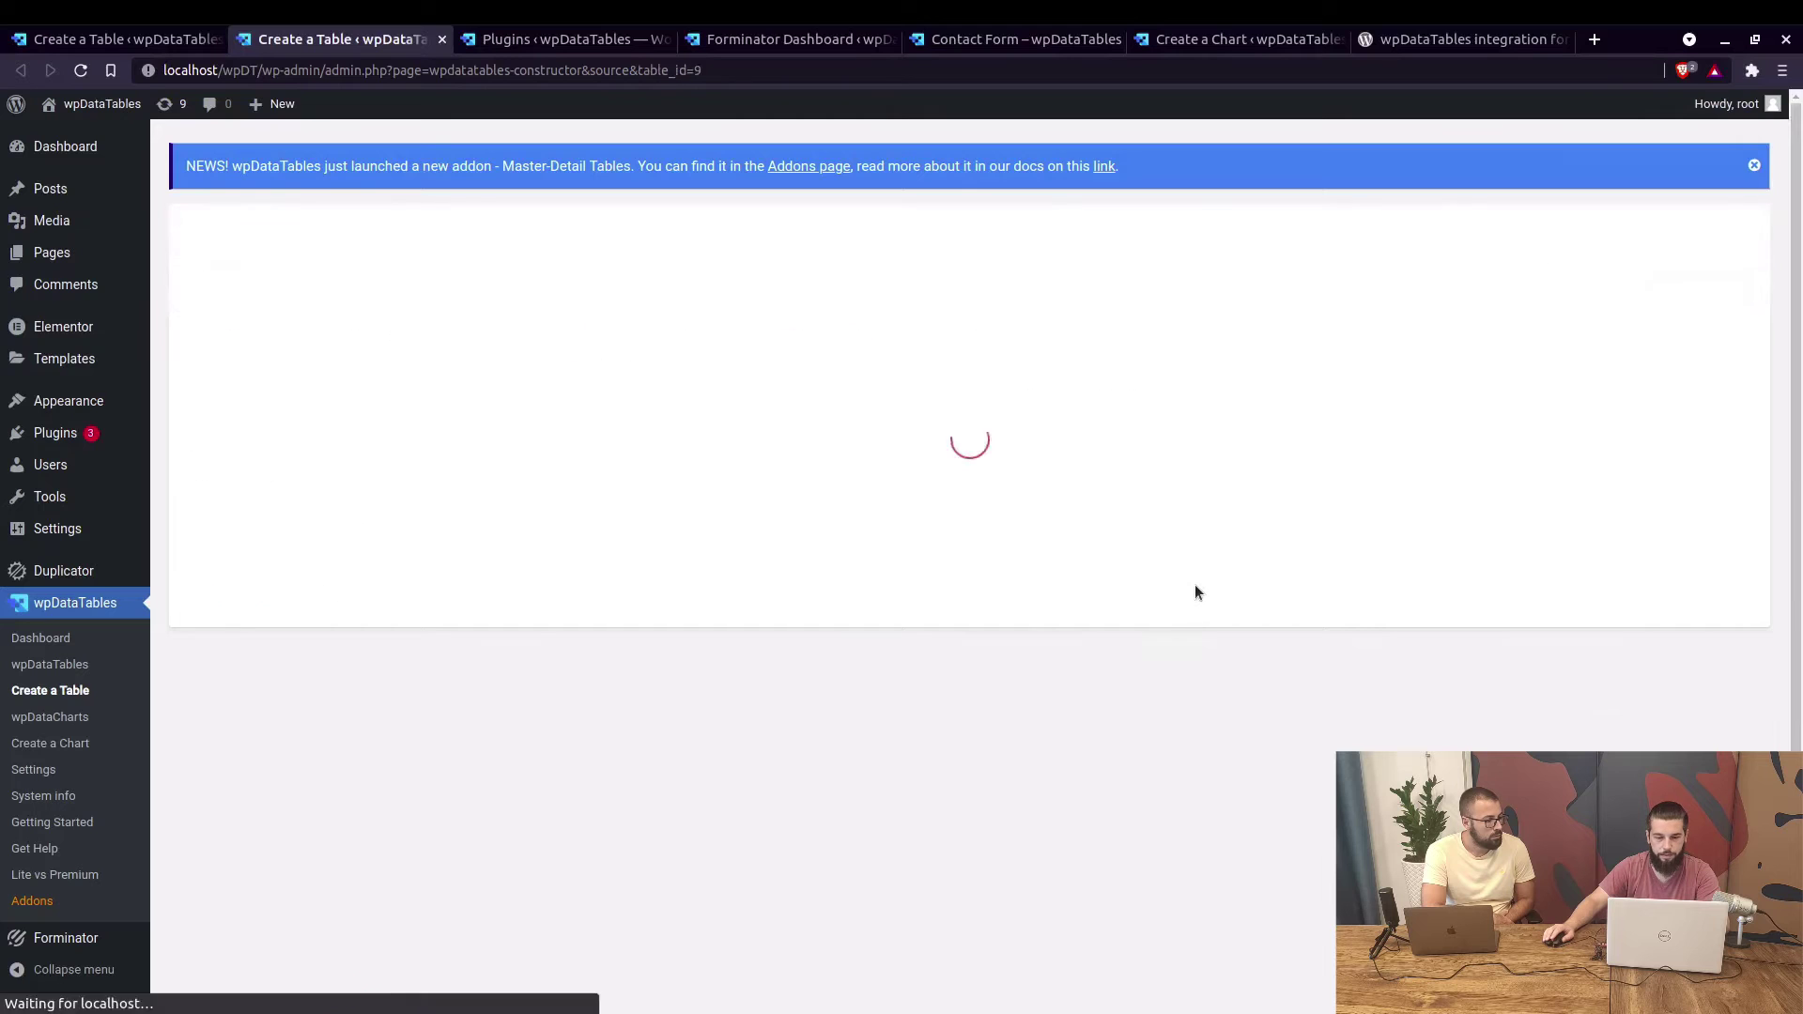
scroll(344, 547, "down", 3)
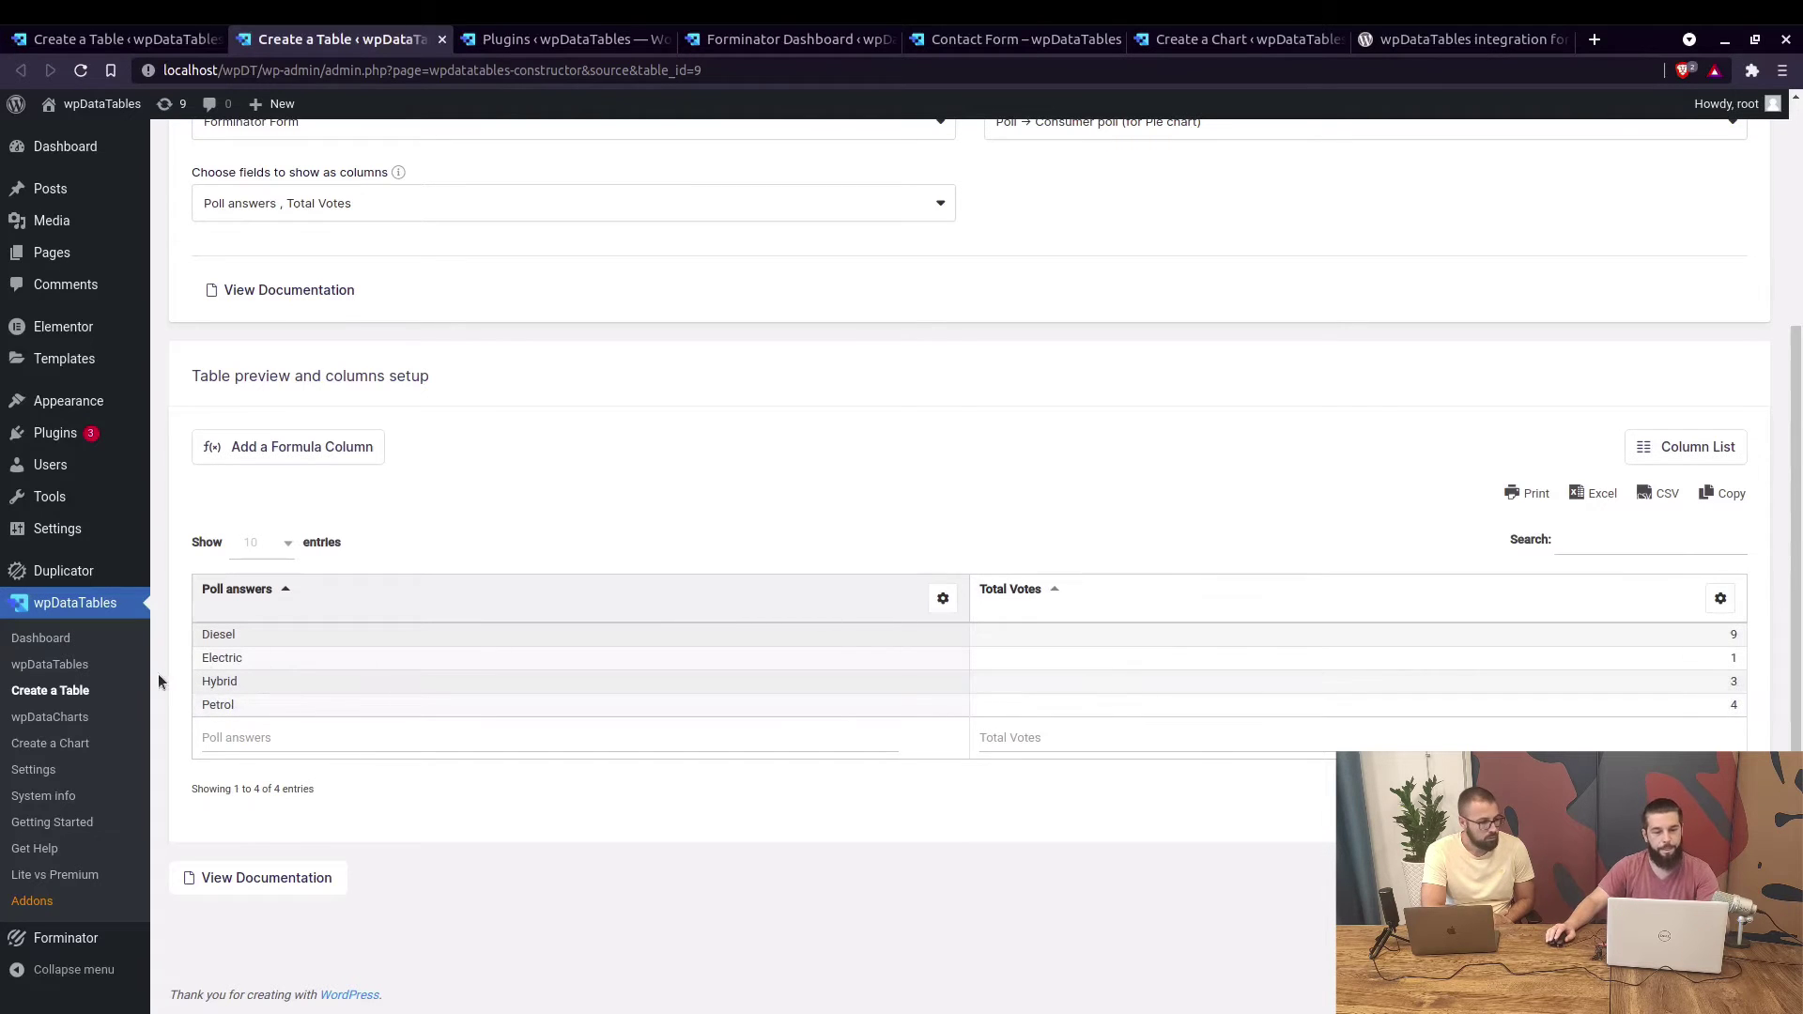
middle_click(50, 743)
Name the chart 'Poll Chart' and make it a HighCharts pie chart.
left_click(497, 39)
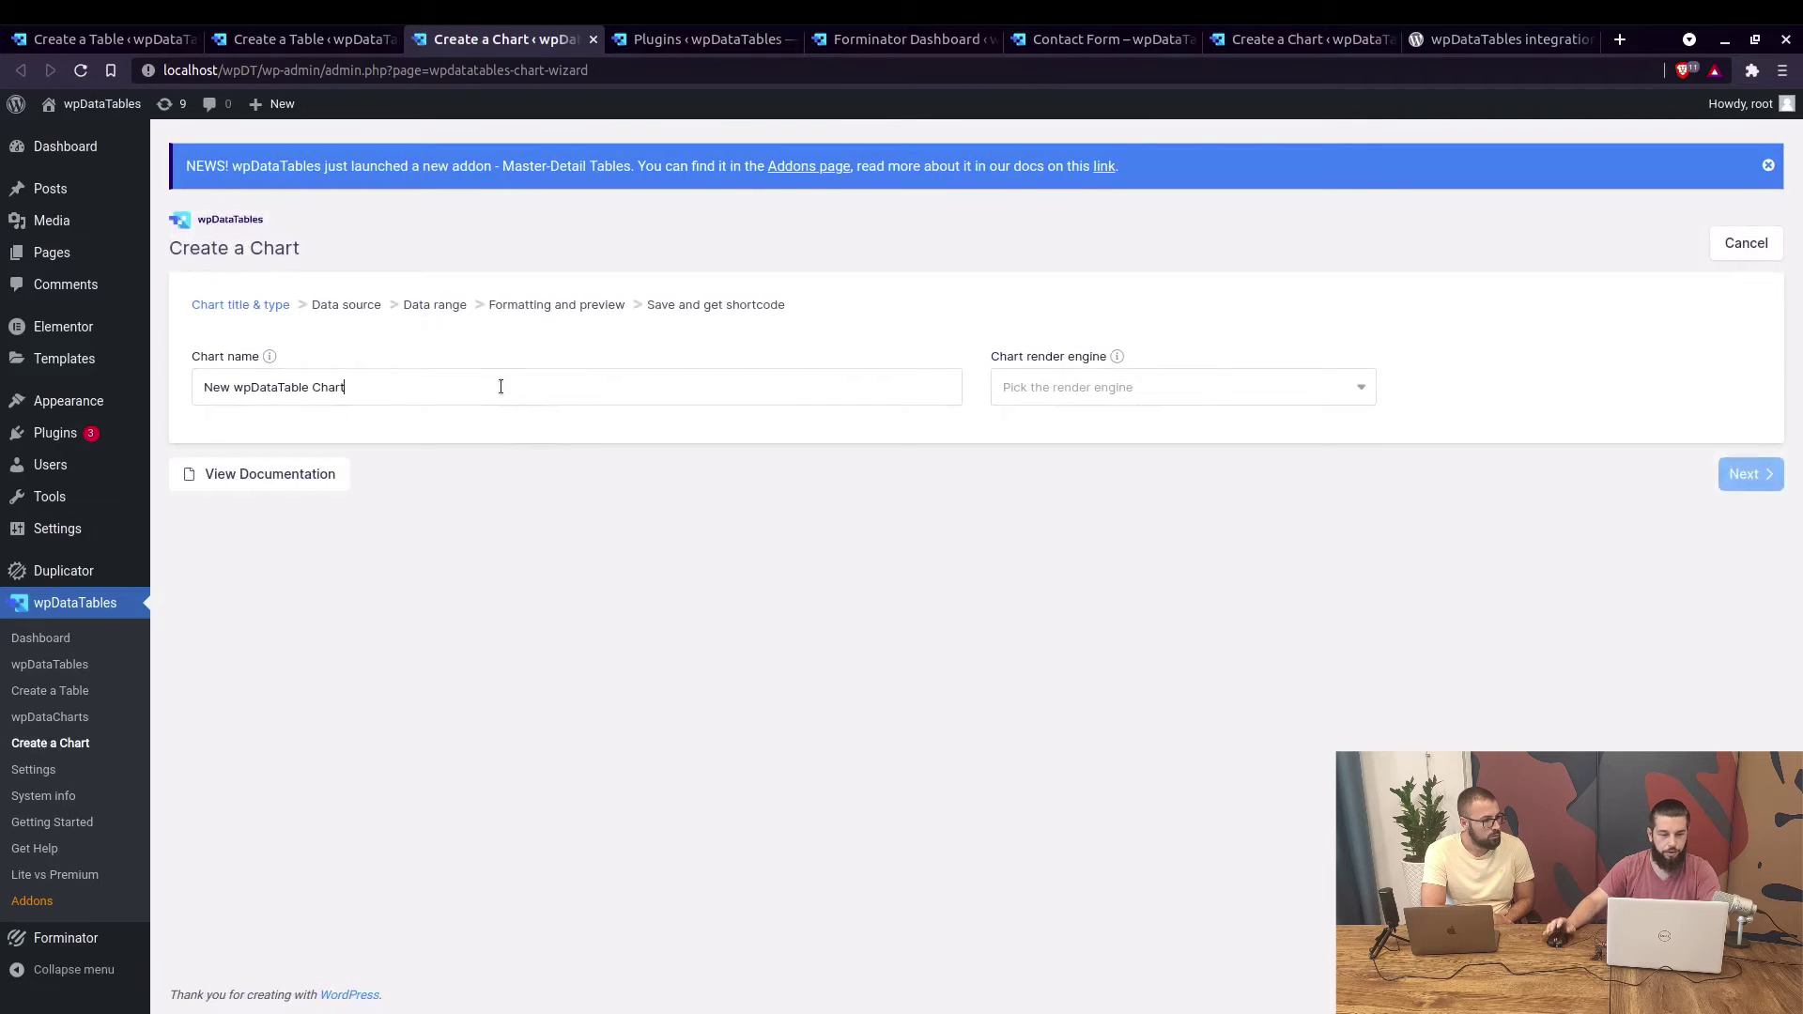
triple_click(505, 387)
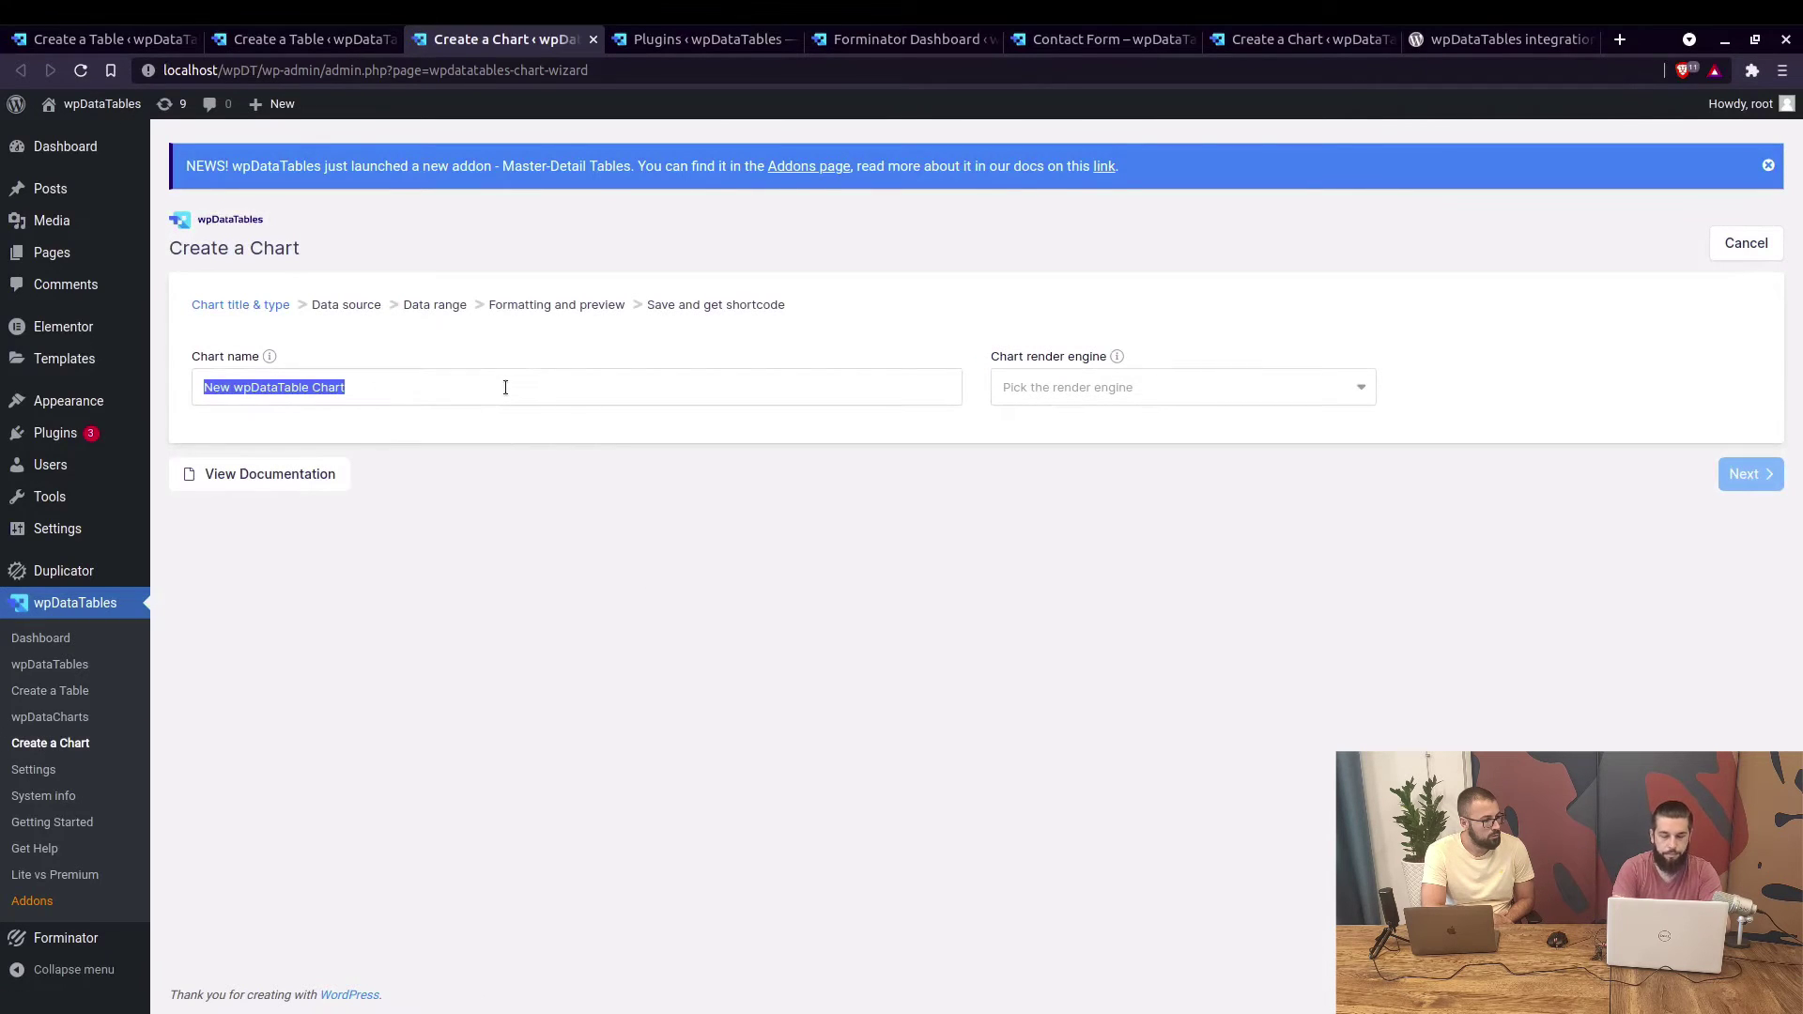
type("Poll Chart")
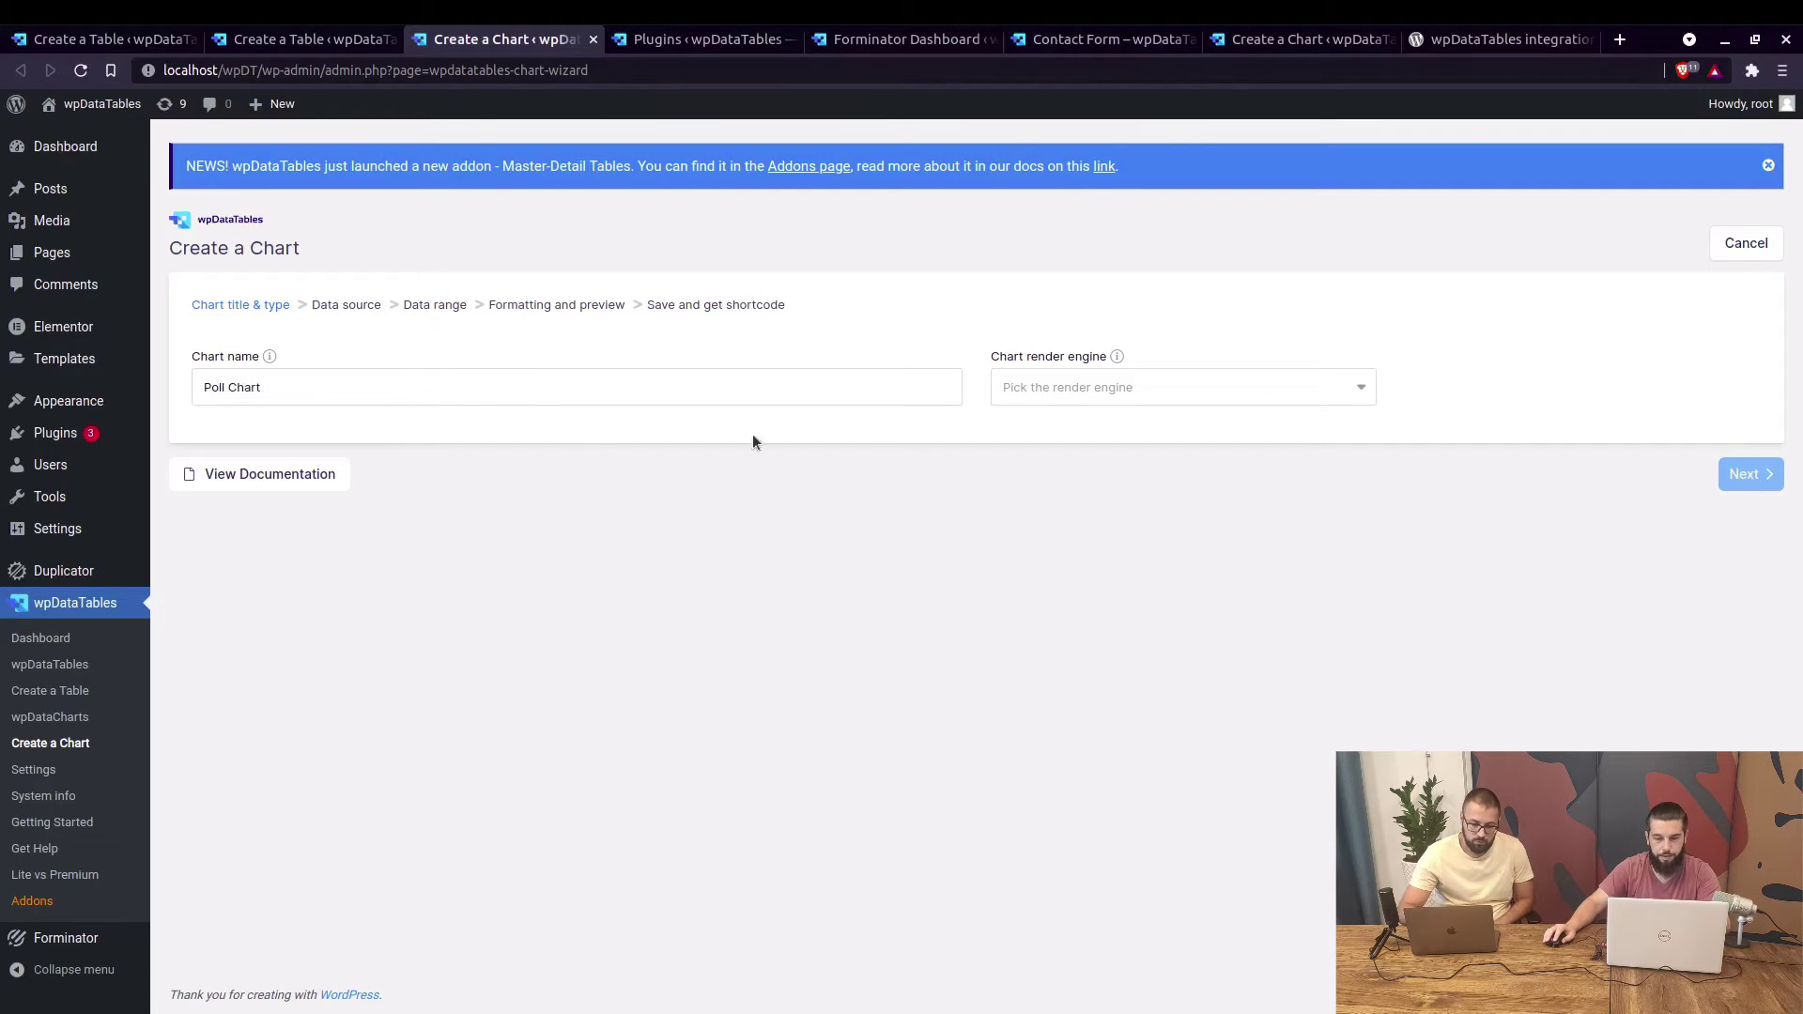
left_click(1032, 387)
left_click(1072, 468)
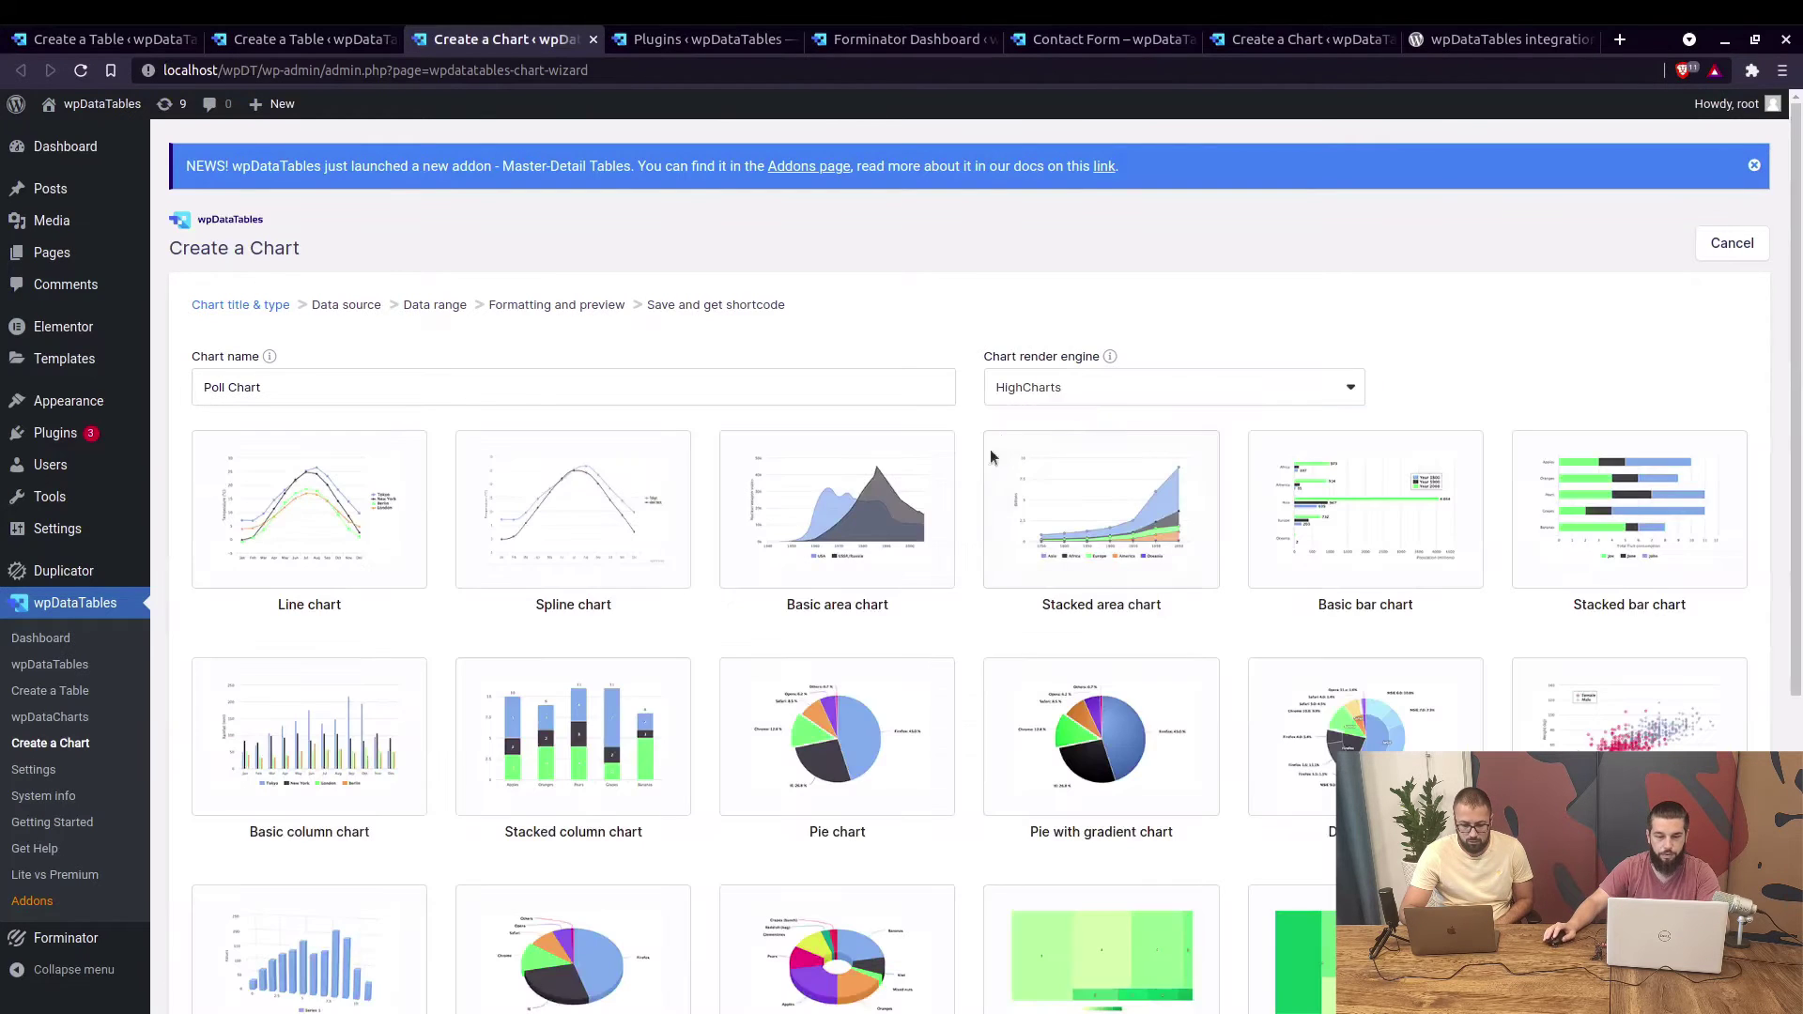
left_click(901, 704)
scroll(902, 704, "down", 5)
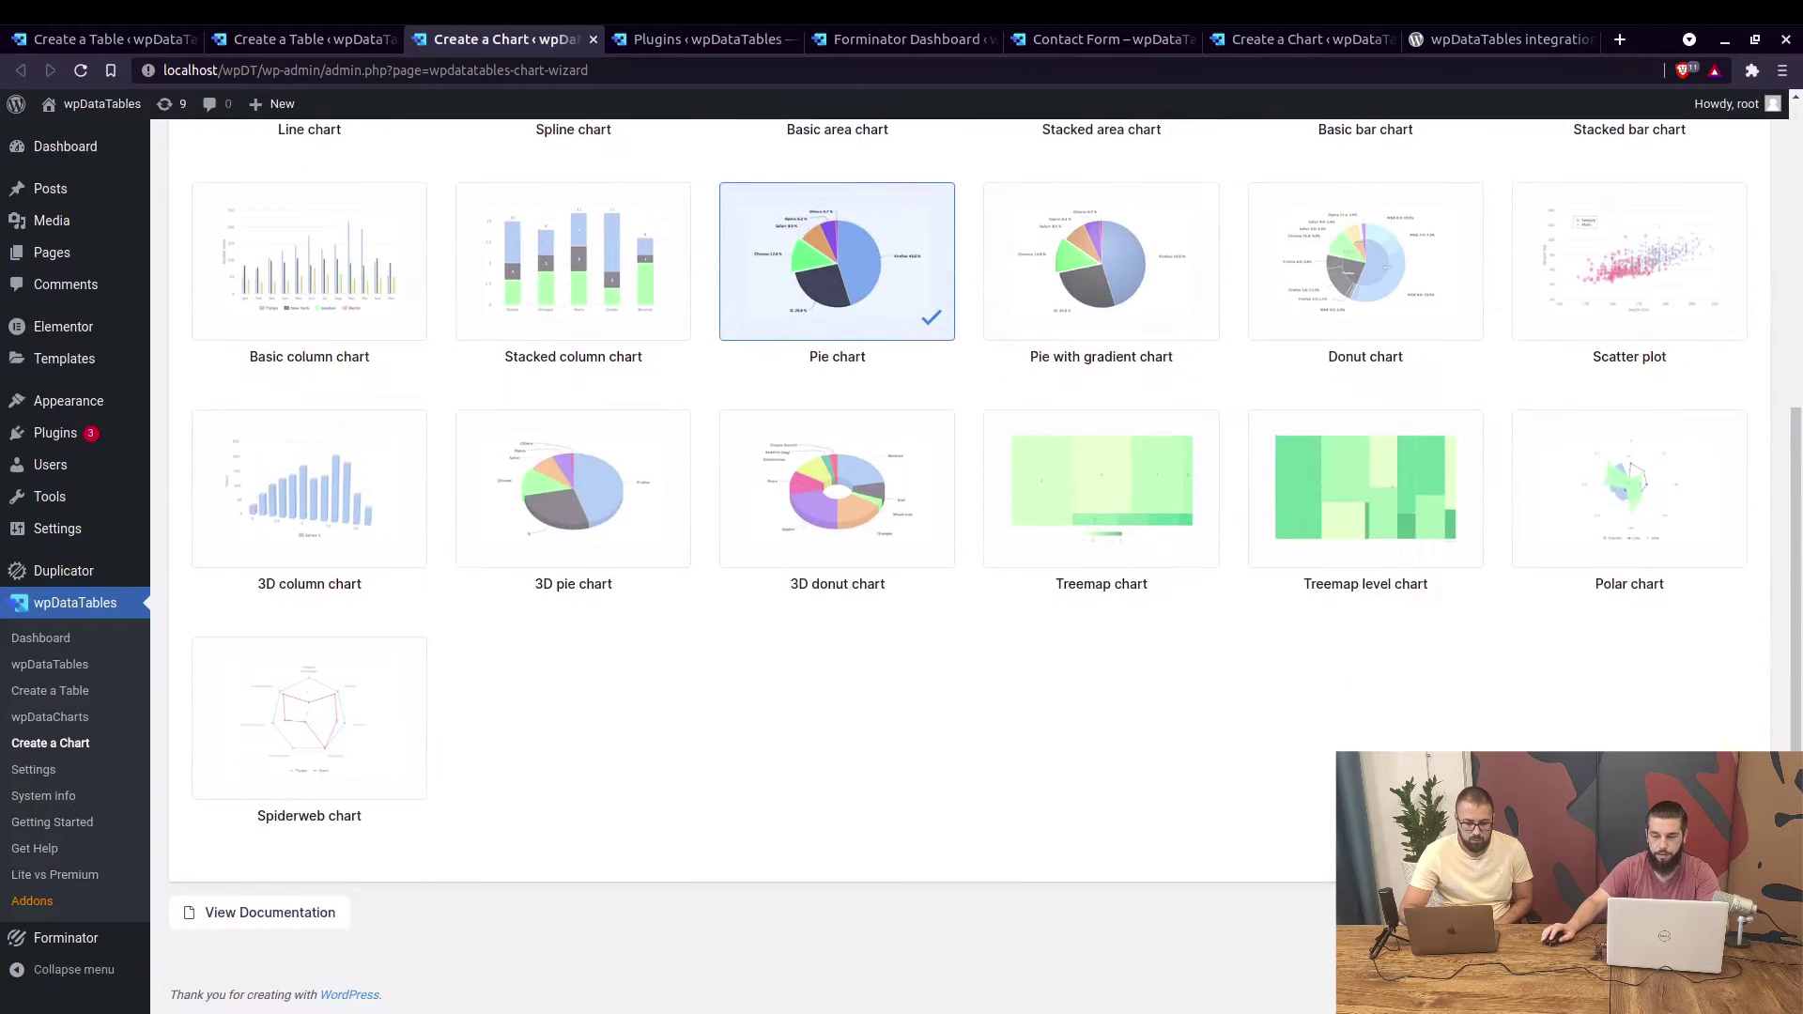
left_click(1750, 912)
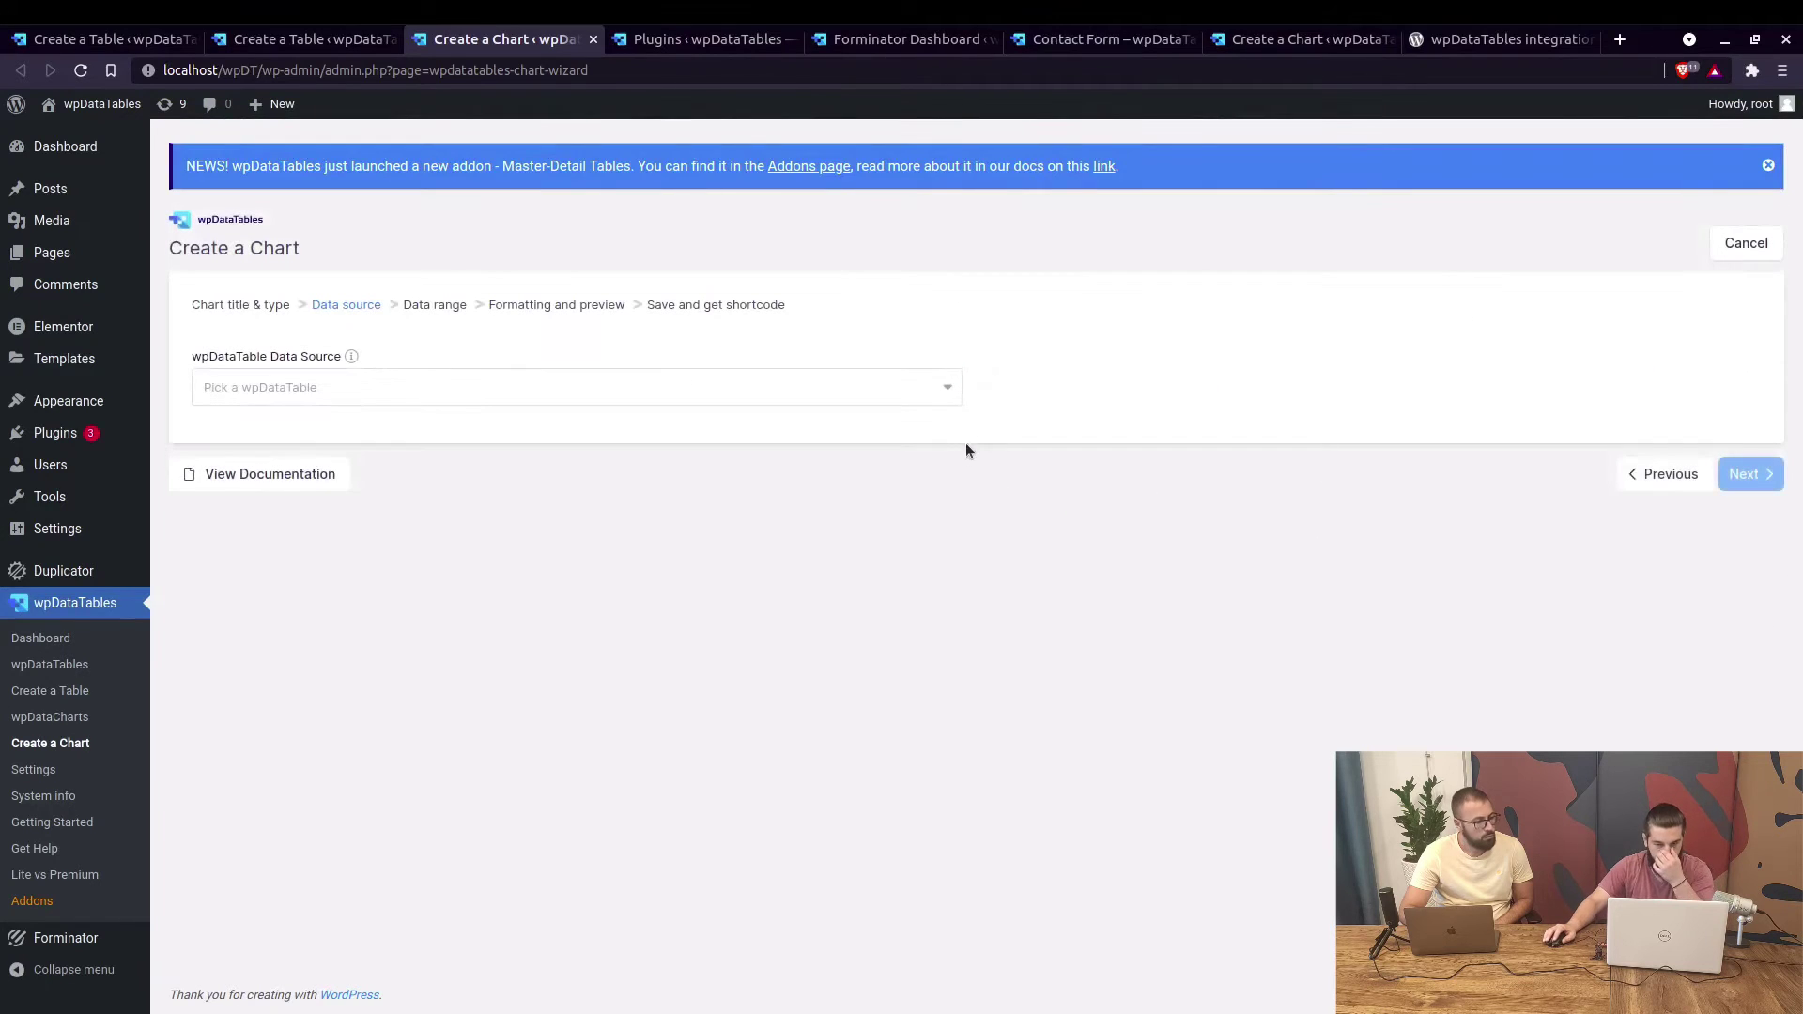
Chart both Poll table columns and save the chart as [wpdatachart id=3].
left_click(948, 393)
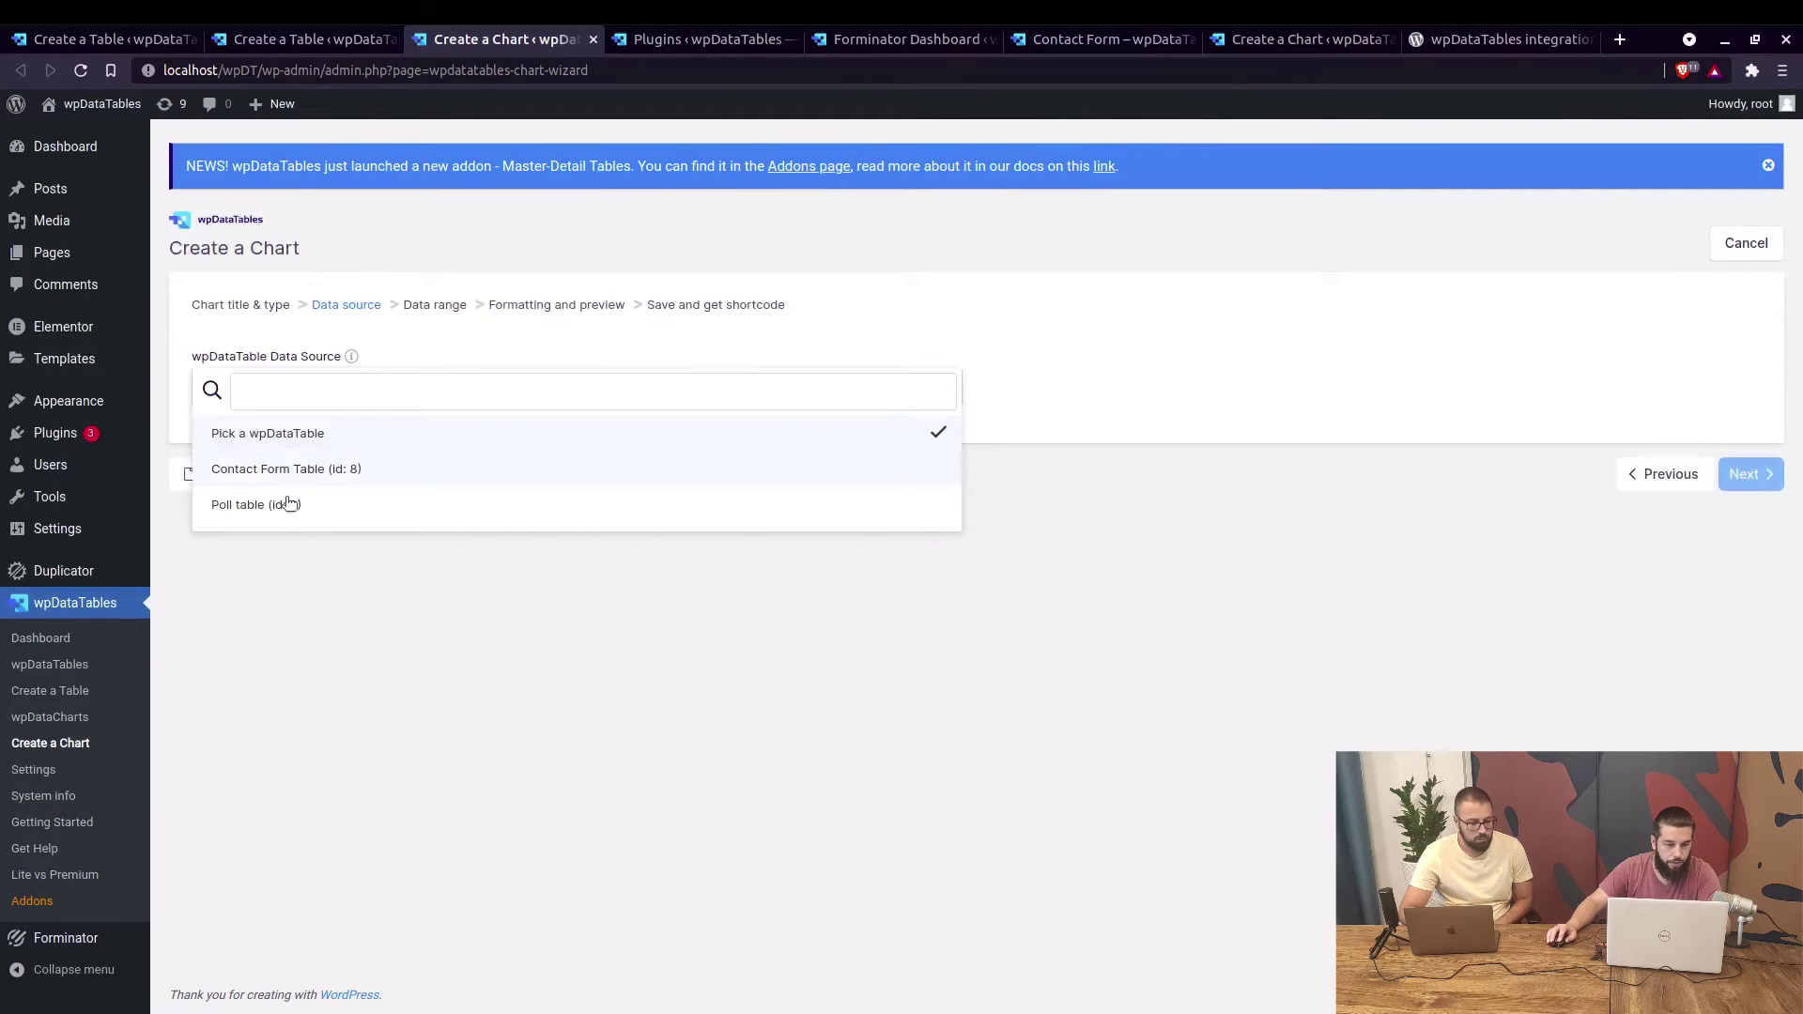
left_click(322, 502)
left_click(1744, 474)
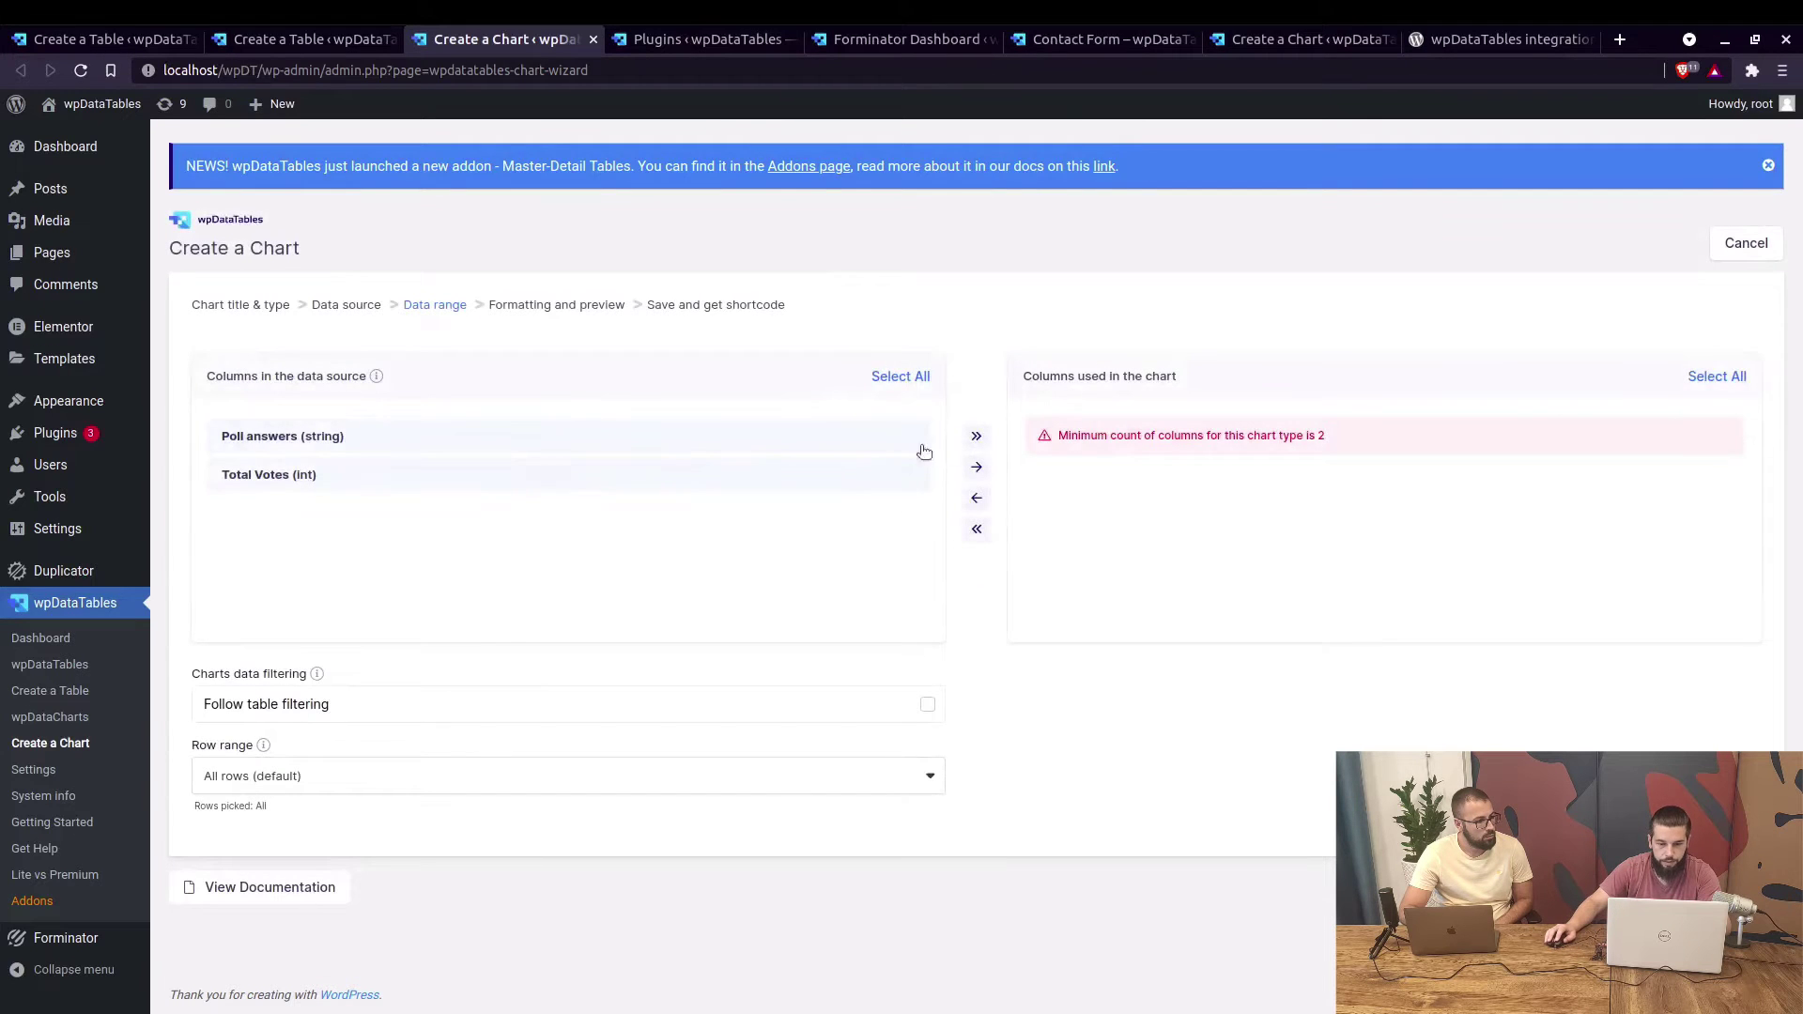
left_click(985, 470)
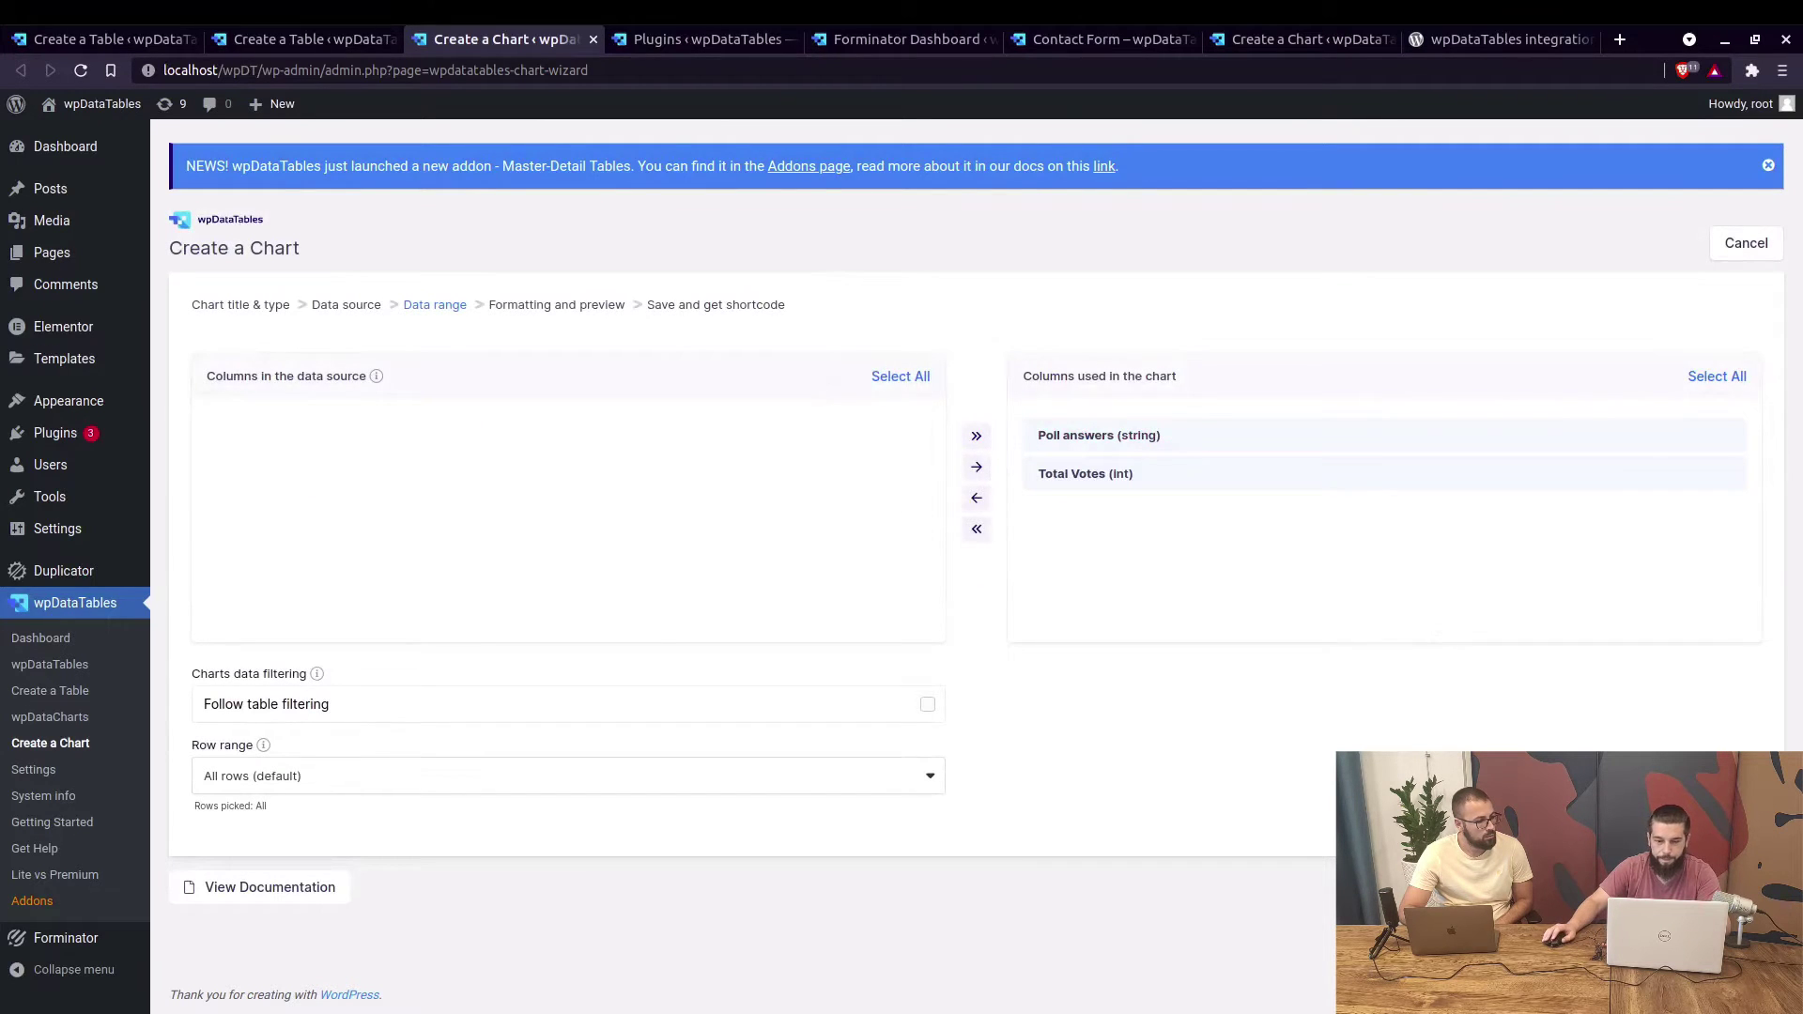
left_click(1733, 826)
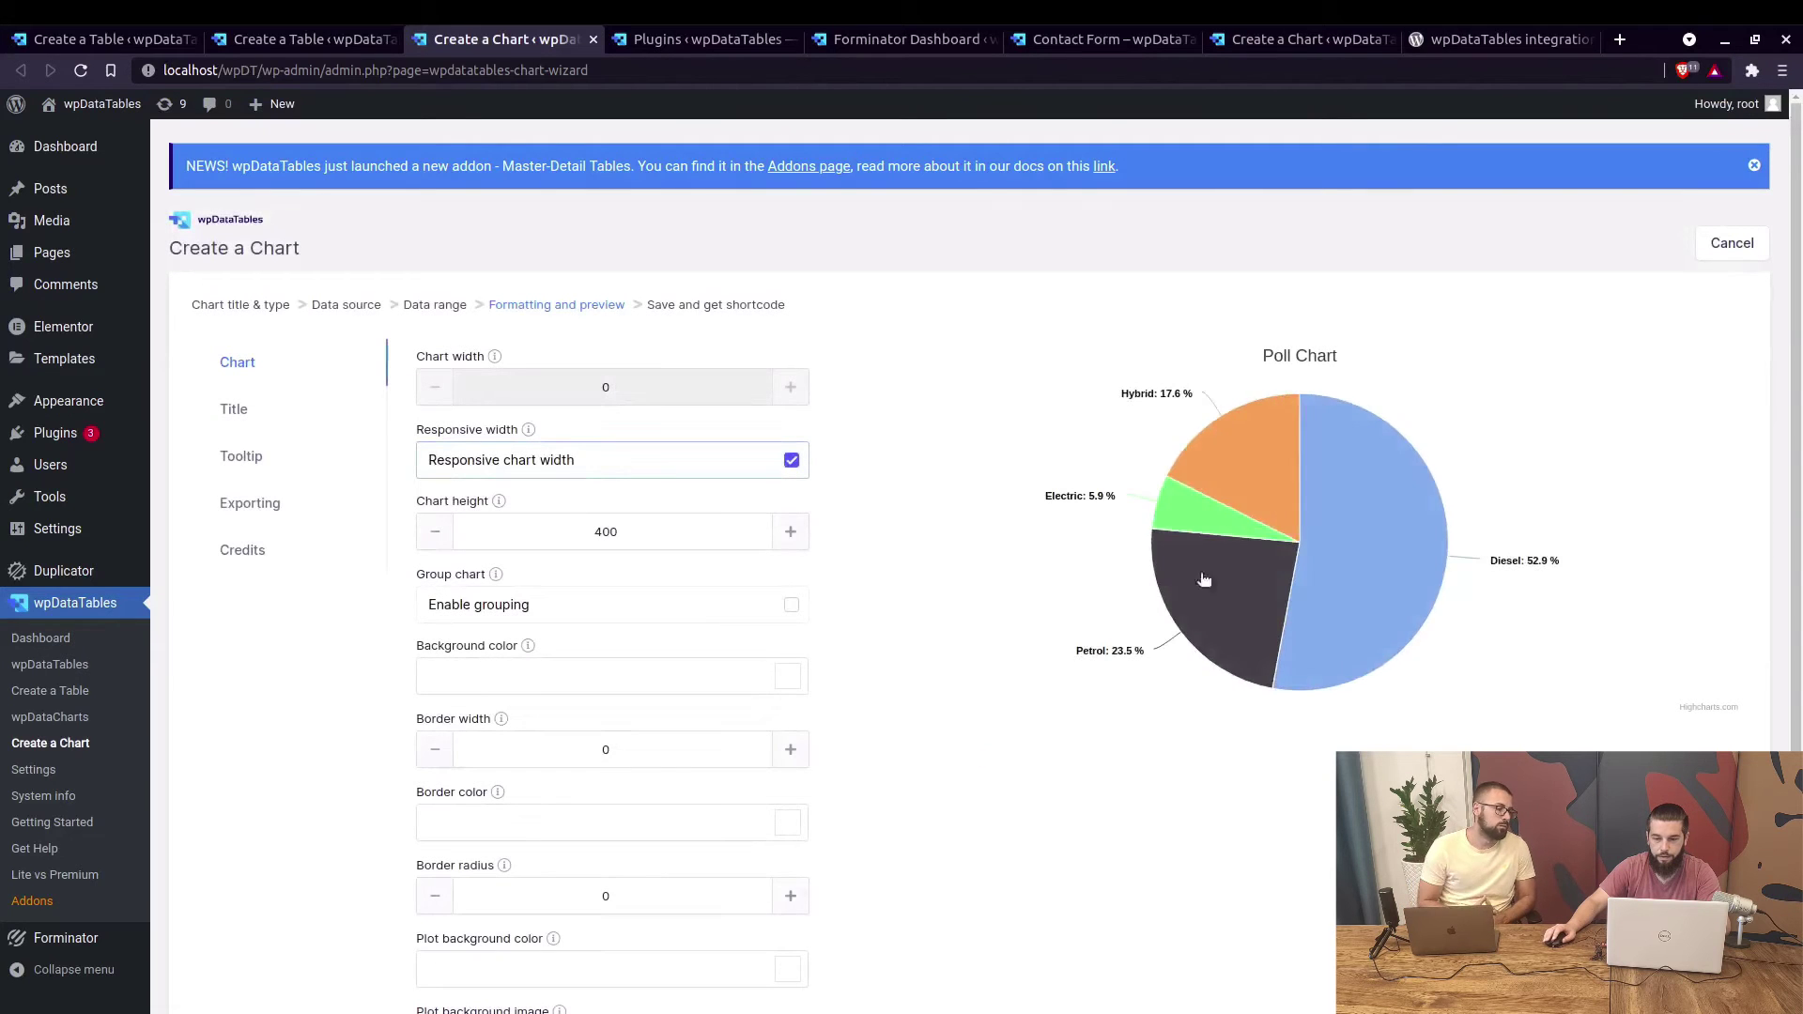
scroll(1315, 564, "down", 3)
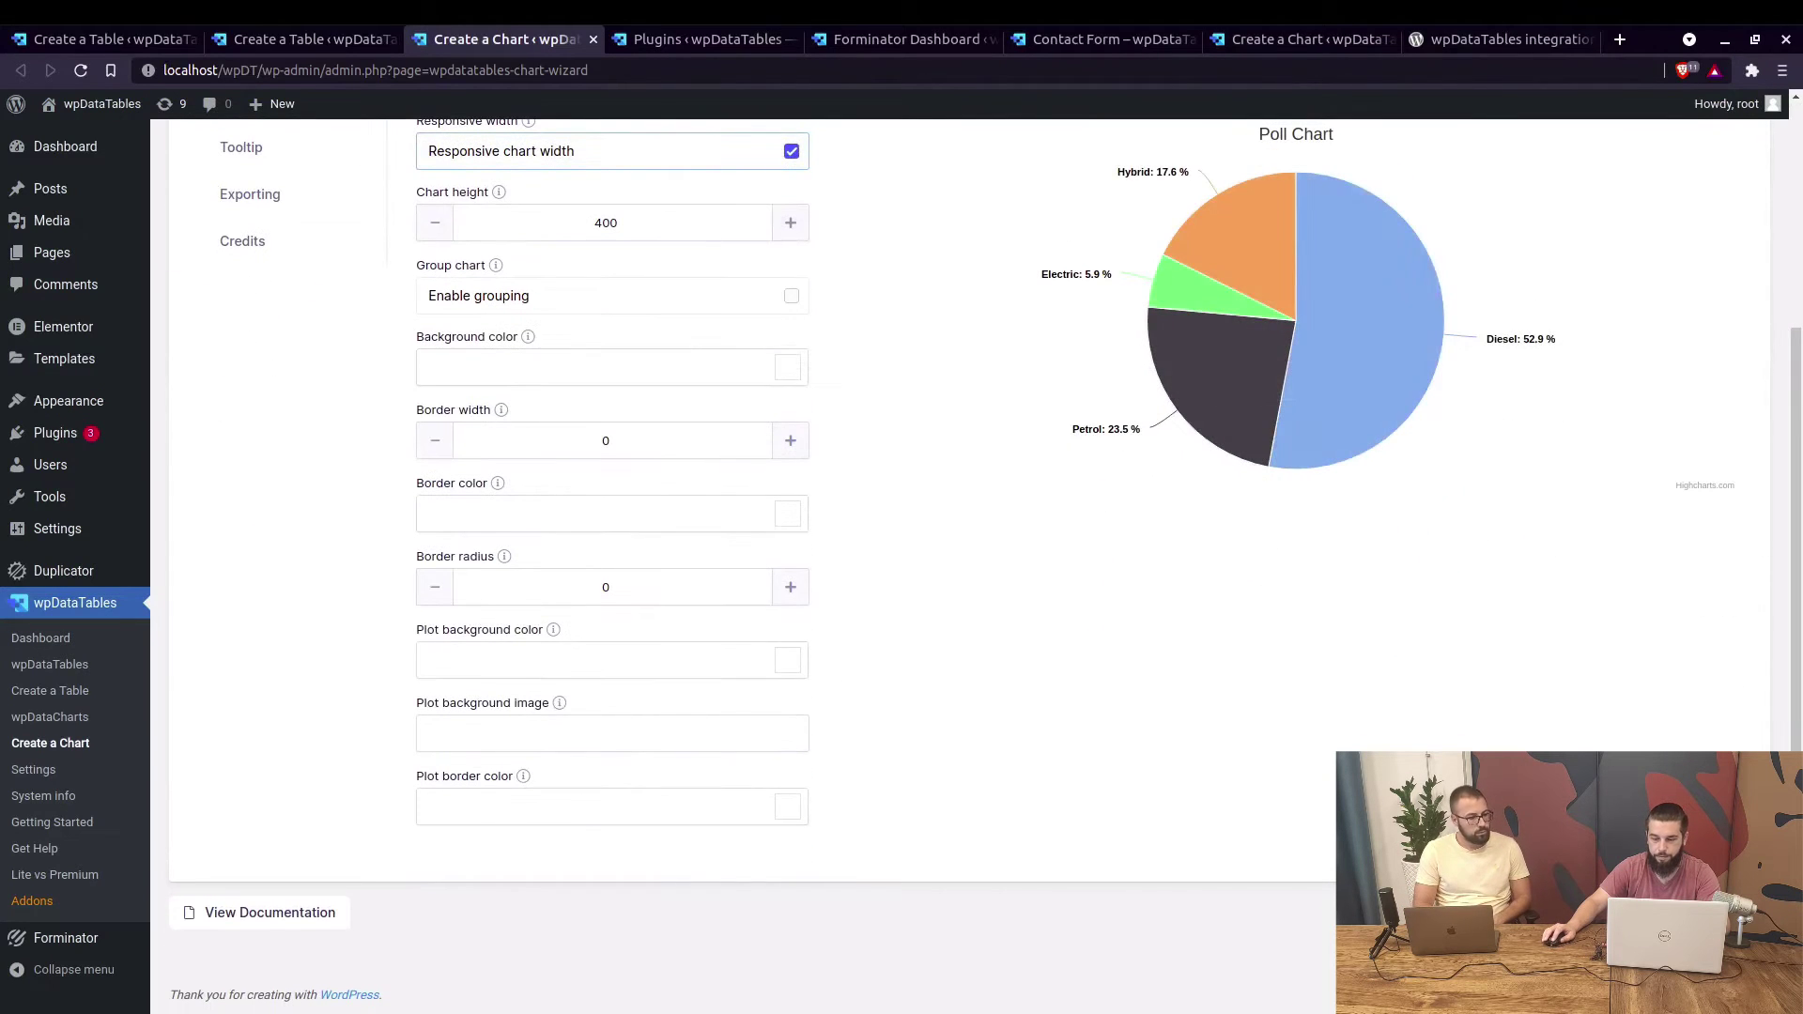
left_click(1732, 913)
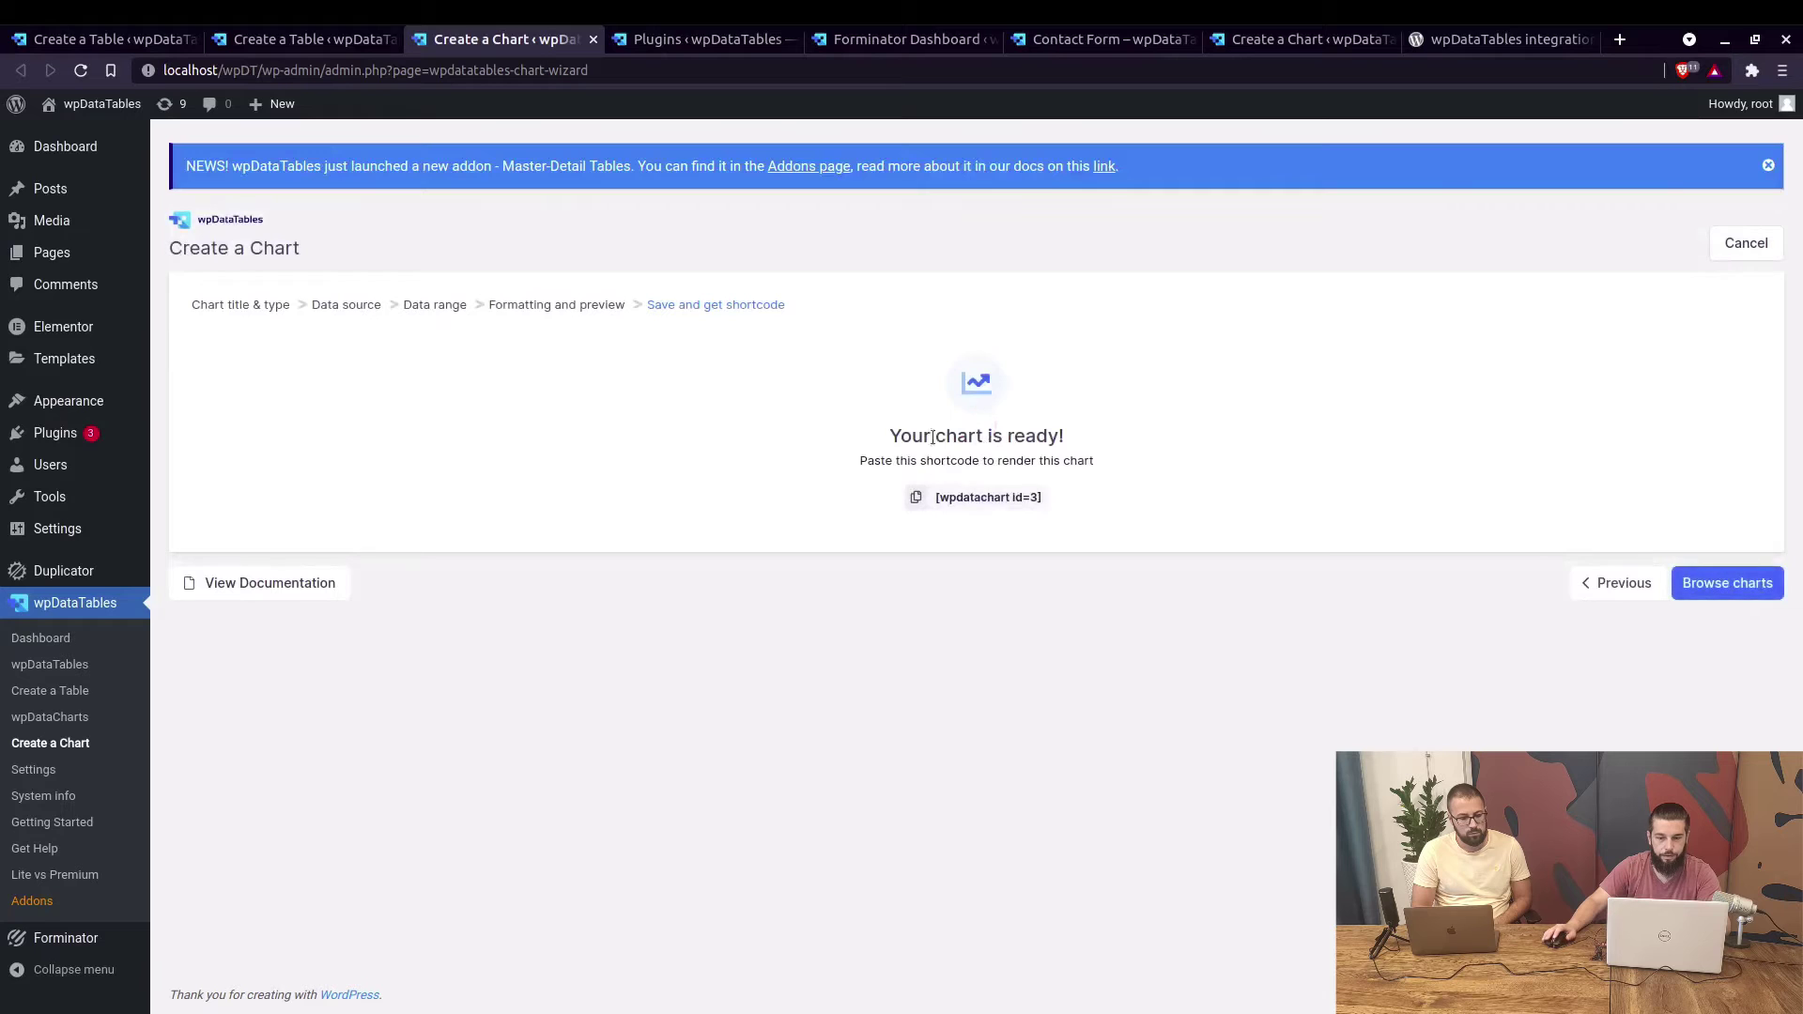
left_click(255, 42)
Start a linked table in a new tab sourced from the Forminator Common sense quiz.
middle_click(71, 702)
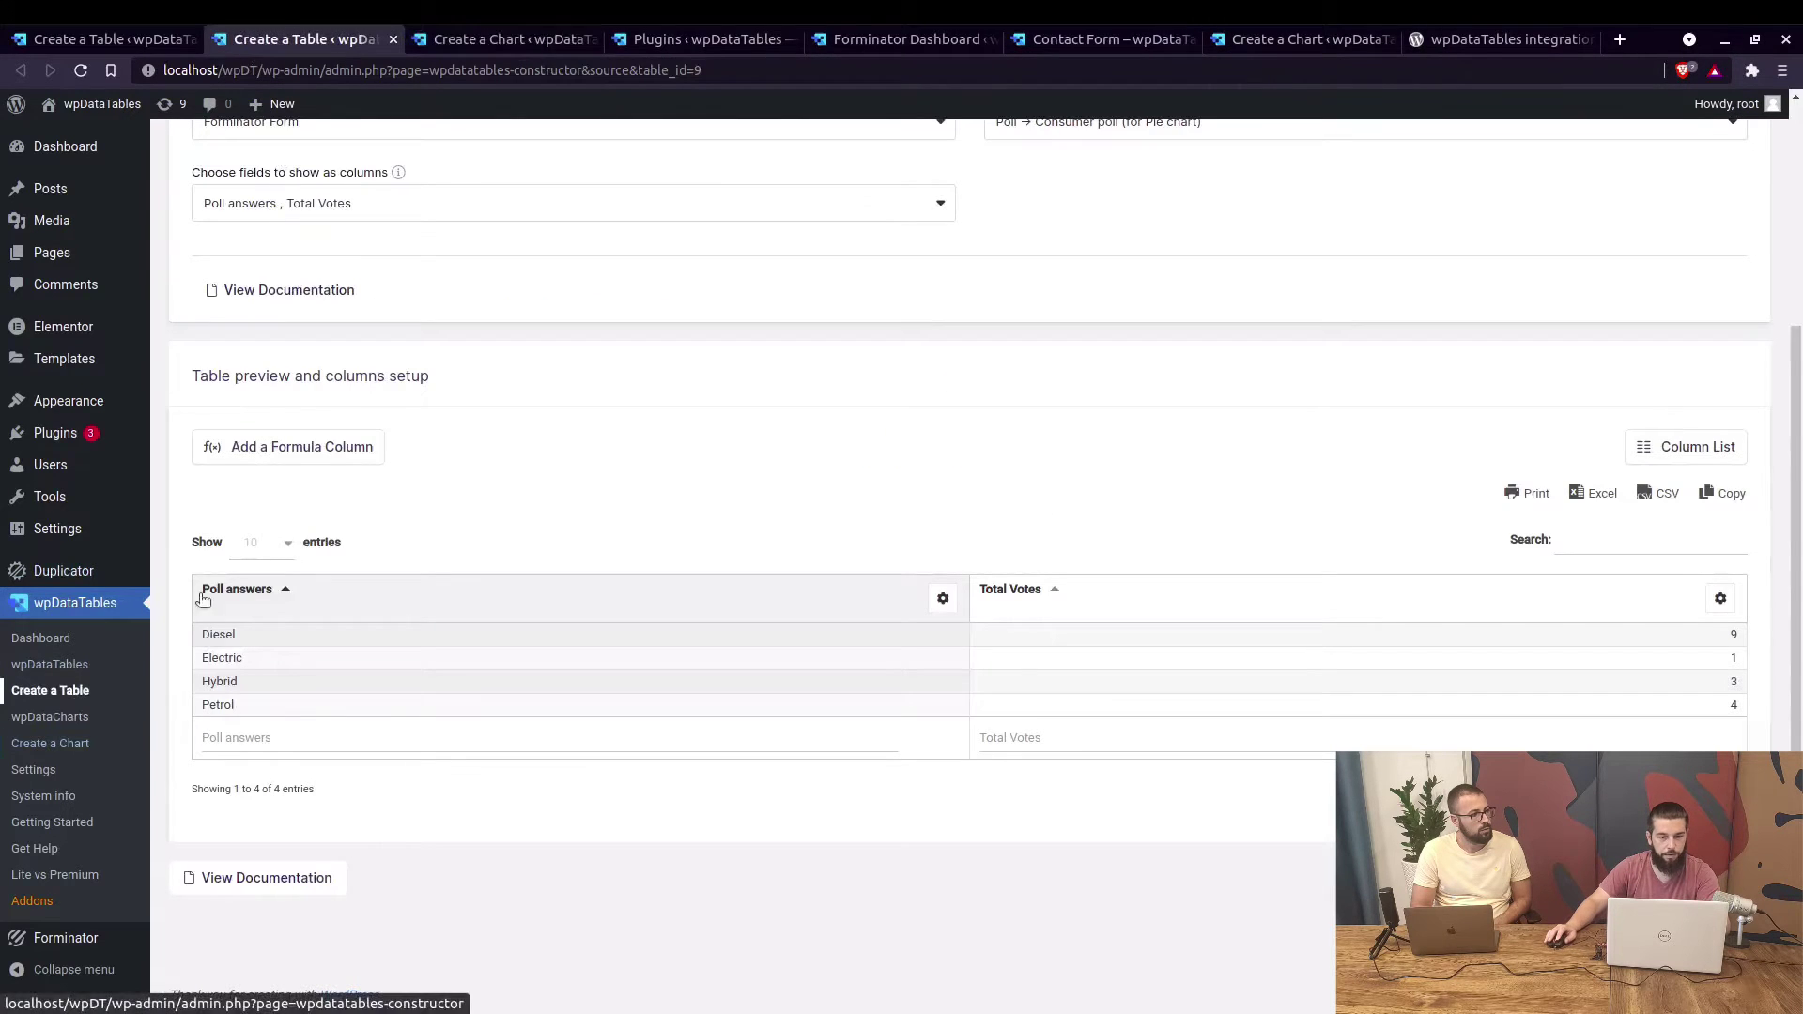
left_click(488, 42)
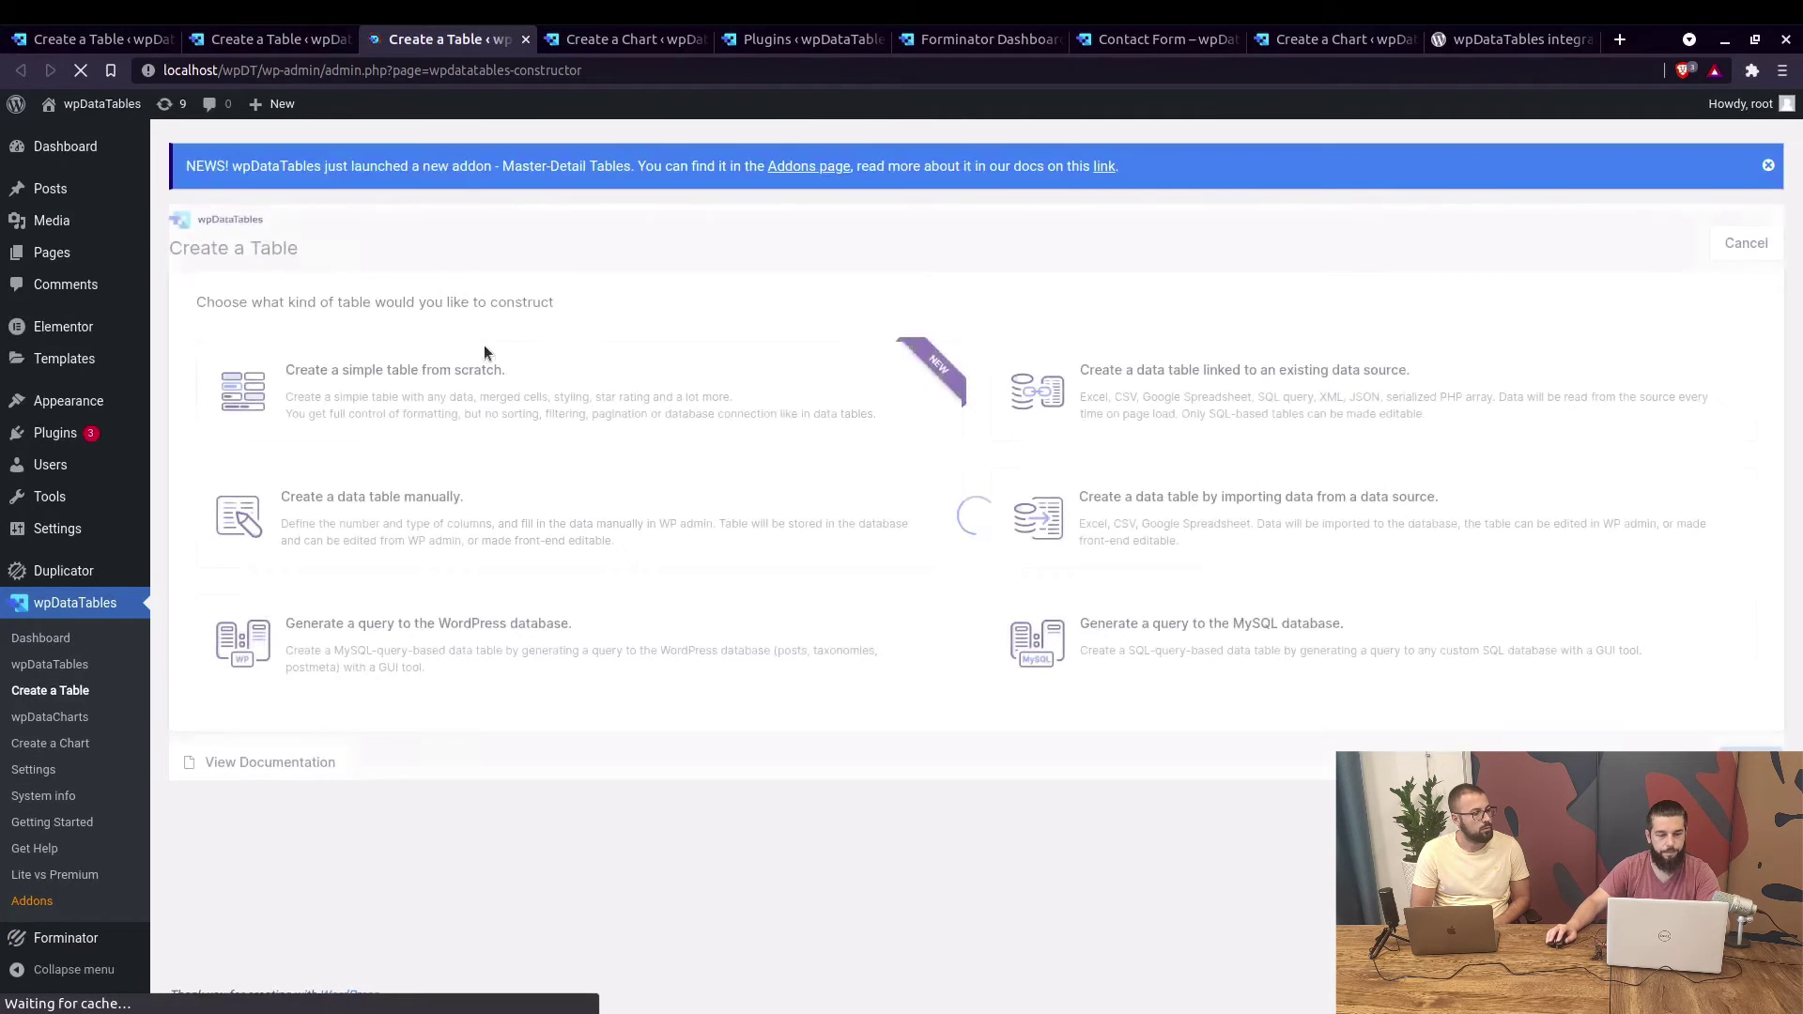
left_click(1190, 402)
left_click(1748, 762)
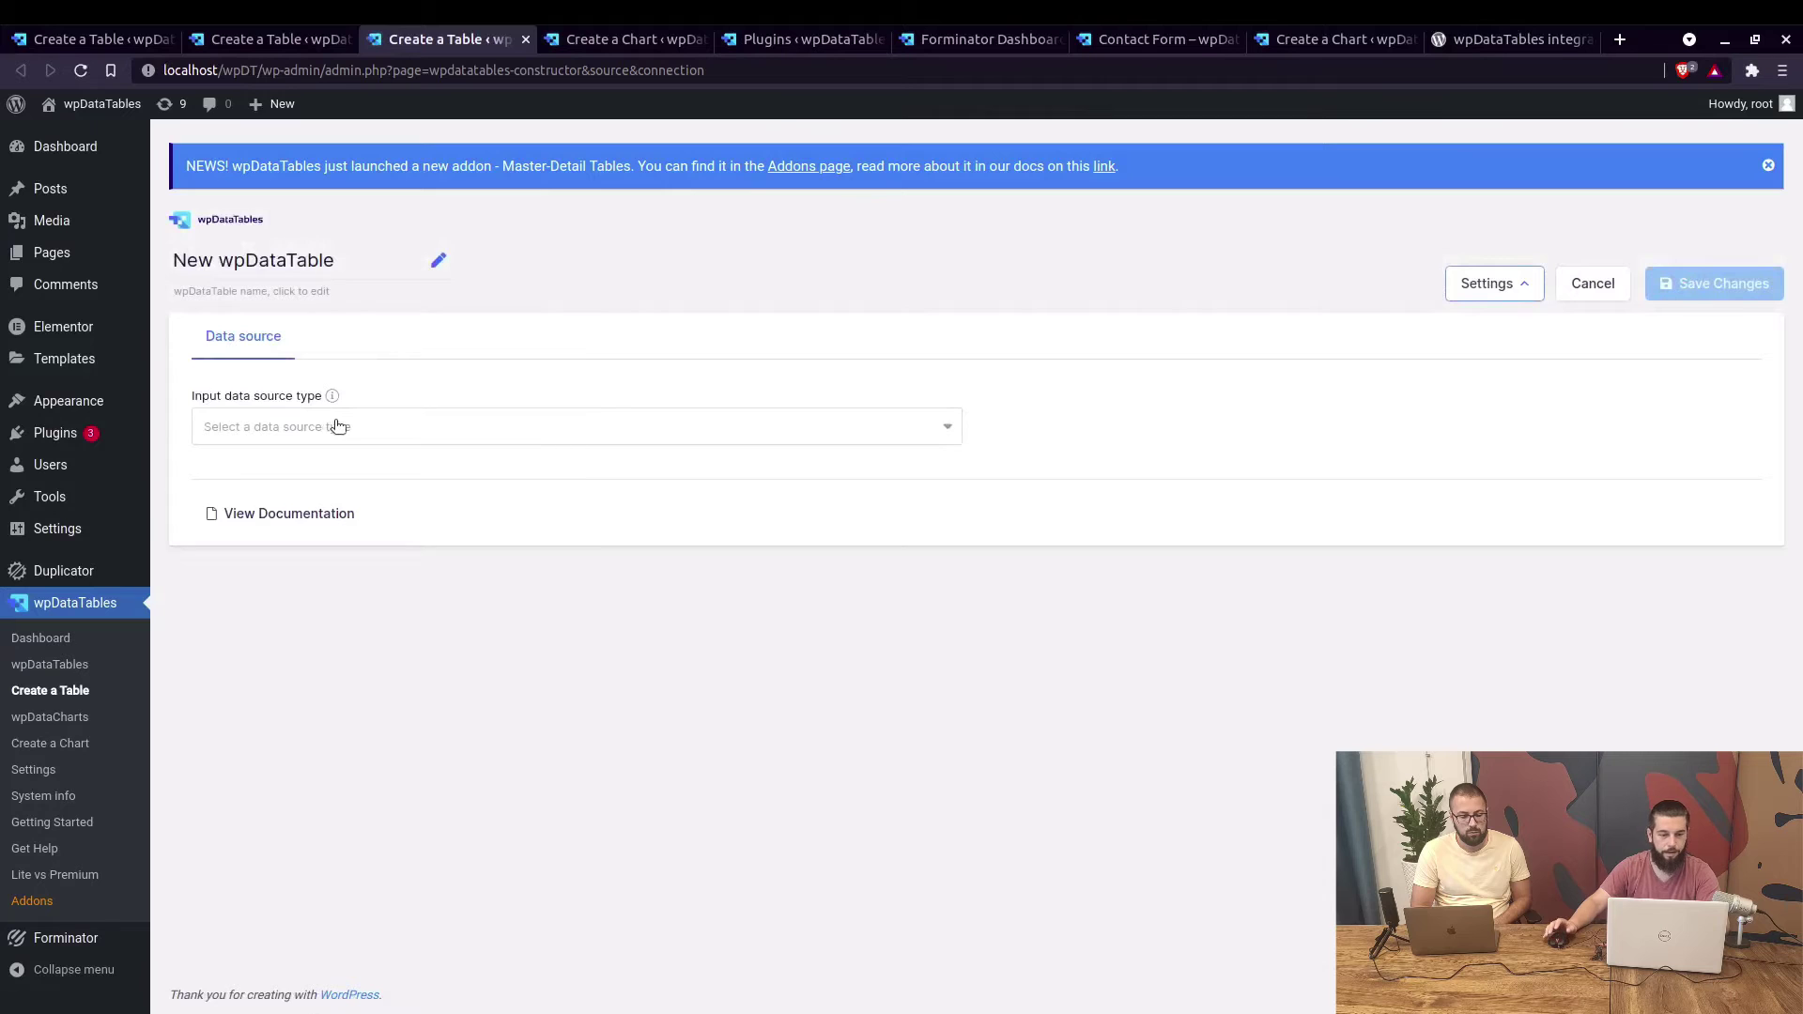
left_click(336, 425)
left_click(303, 721)
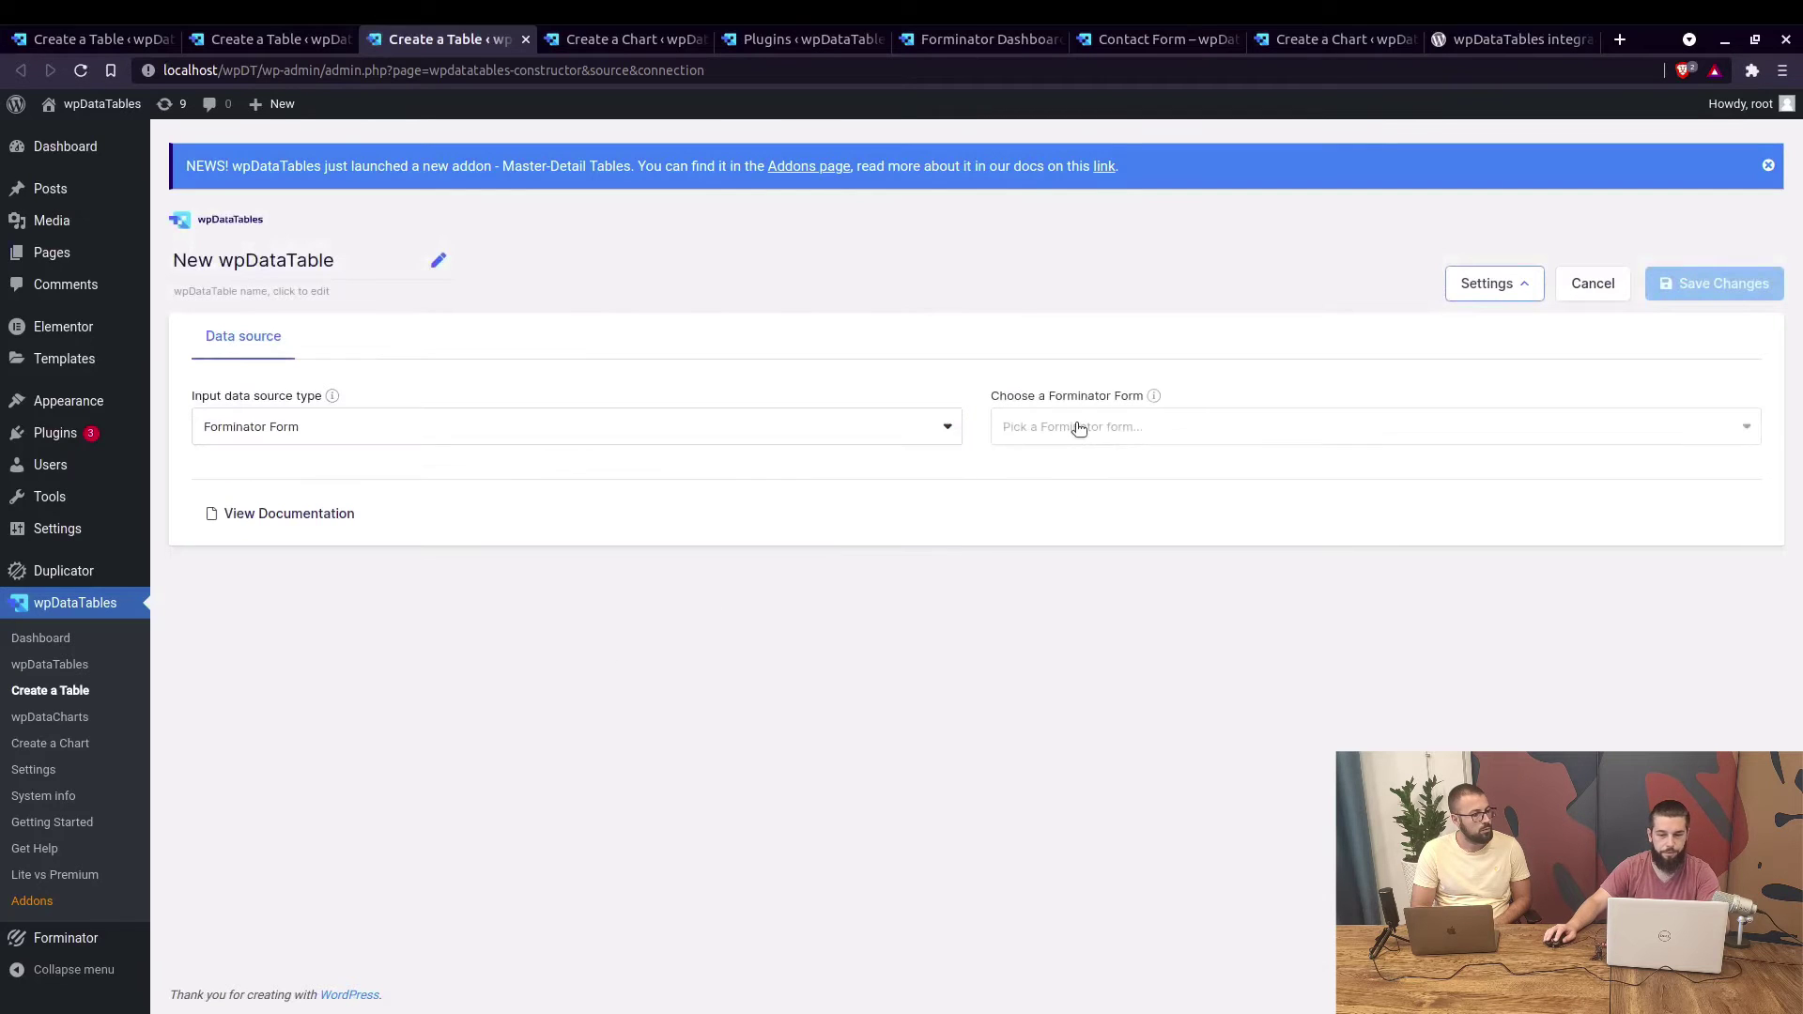
left_click(1075, 428)
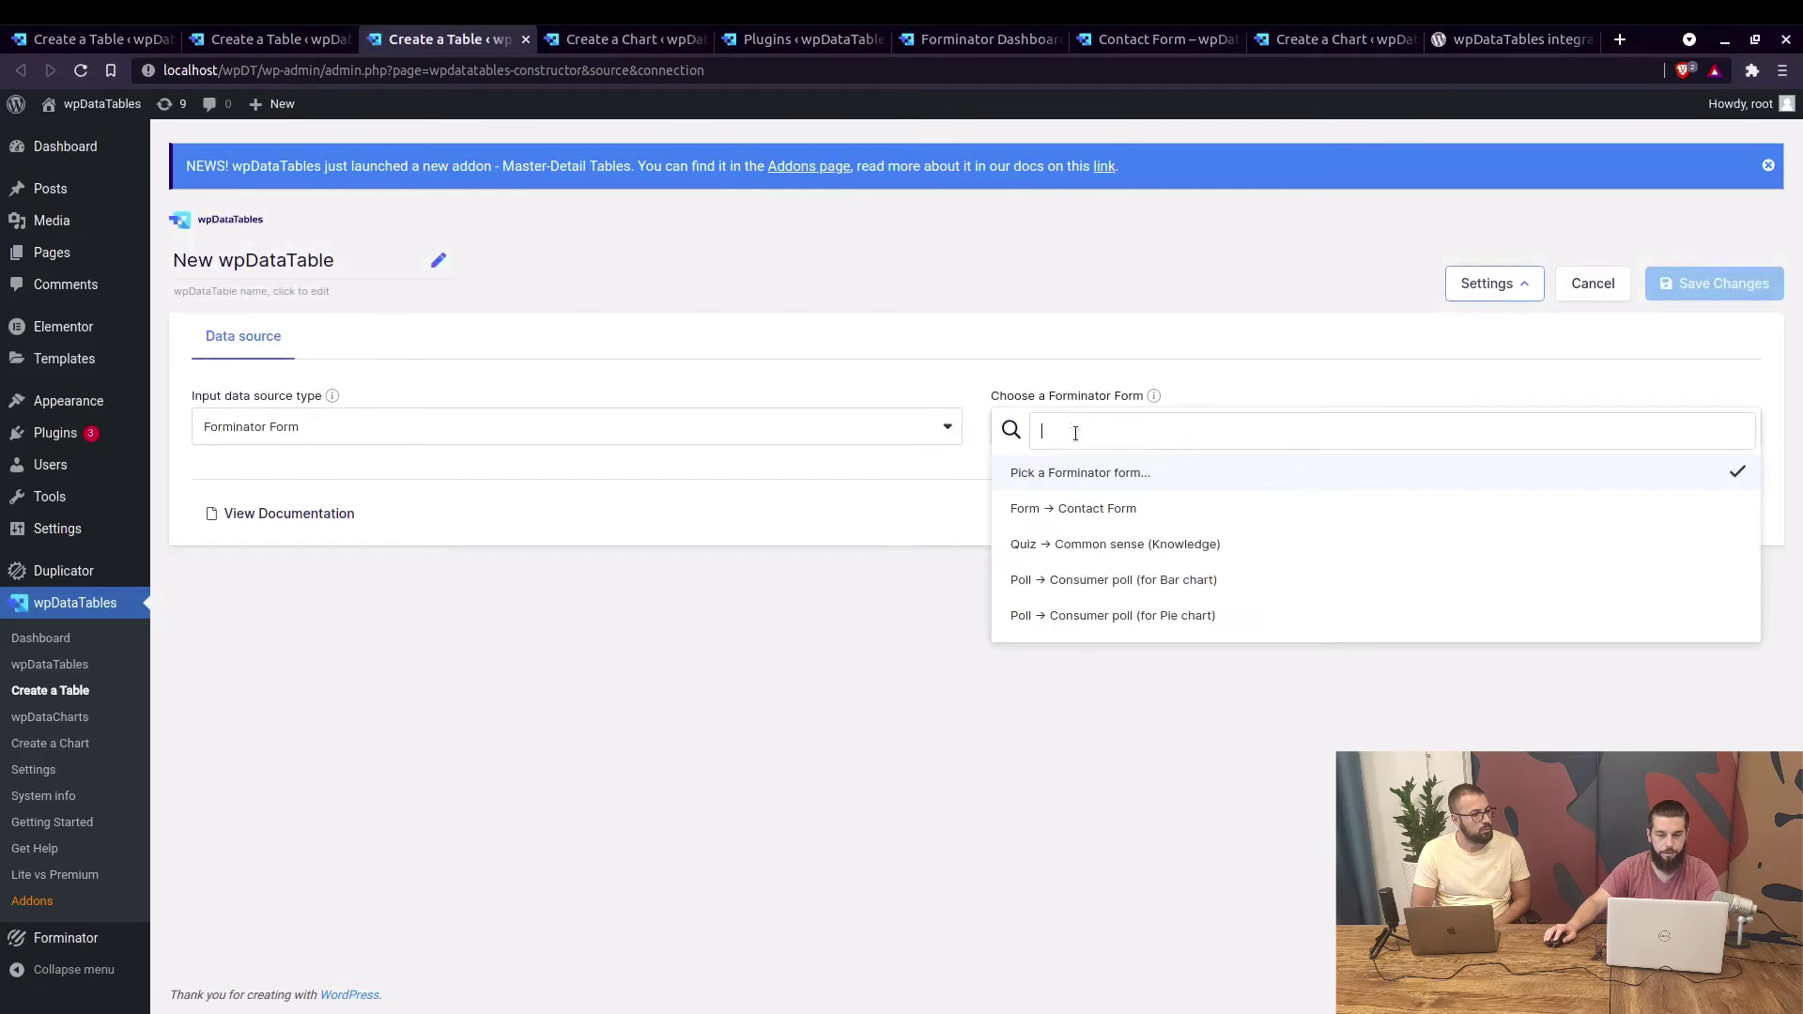
left_click(1096, 544)
Name it 'Quiz Table', add all five quiz question columns, and save.
left_click(303, 263)
type("Qu")
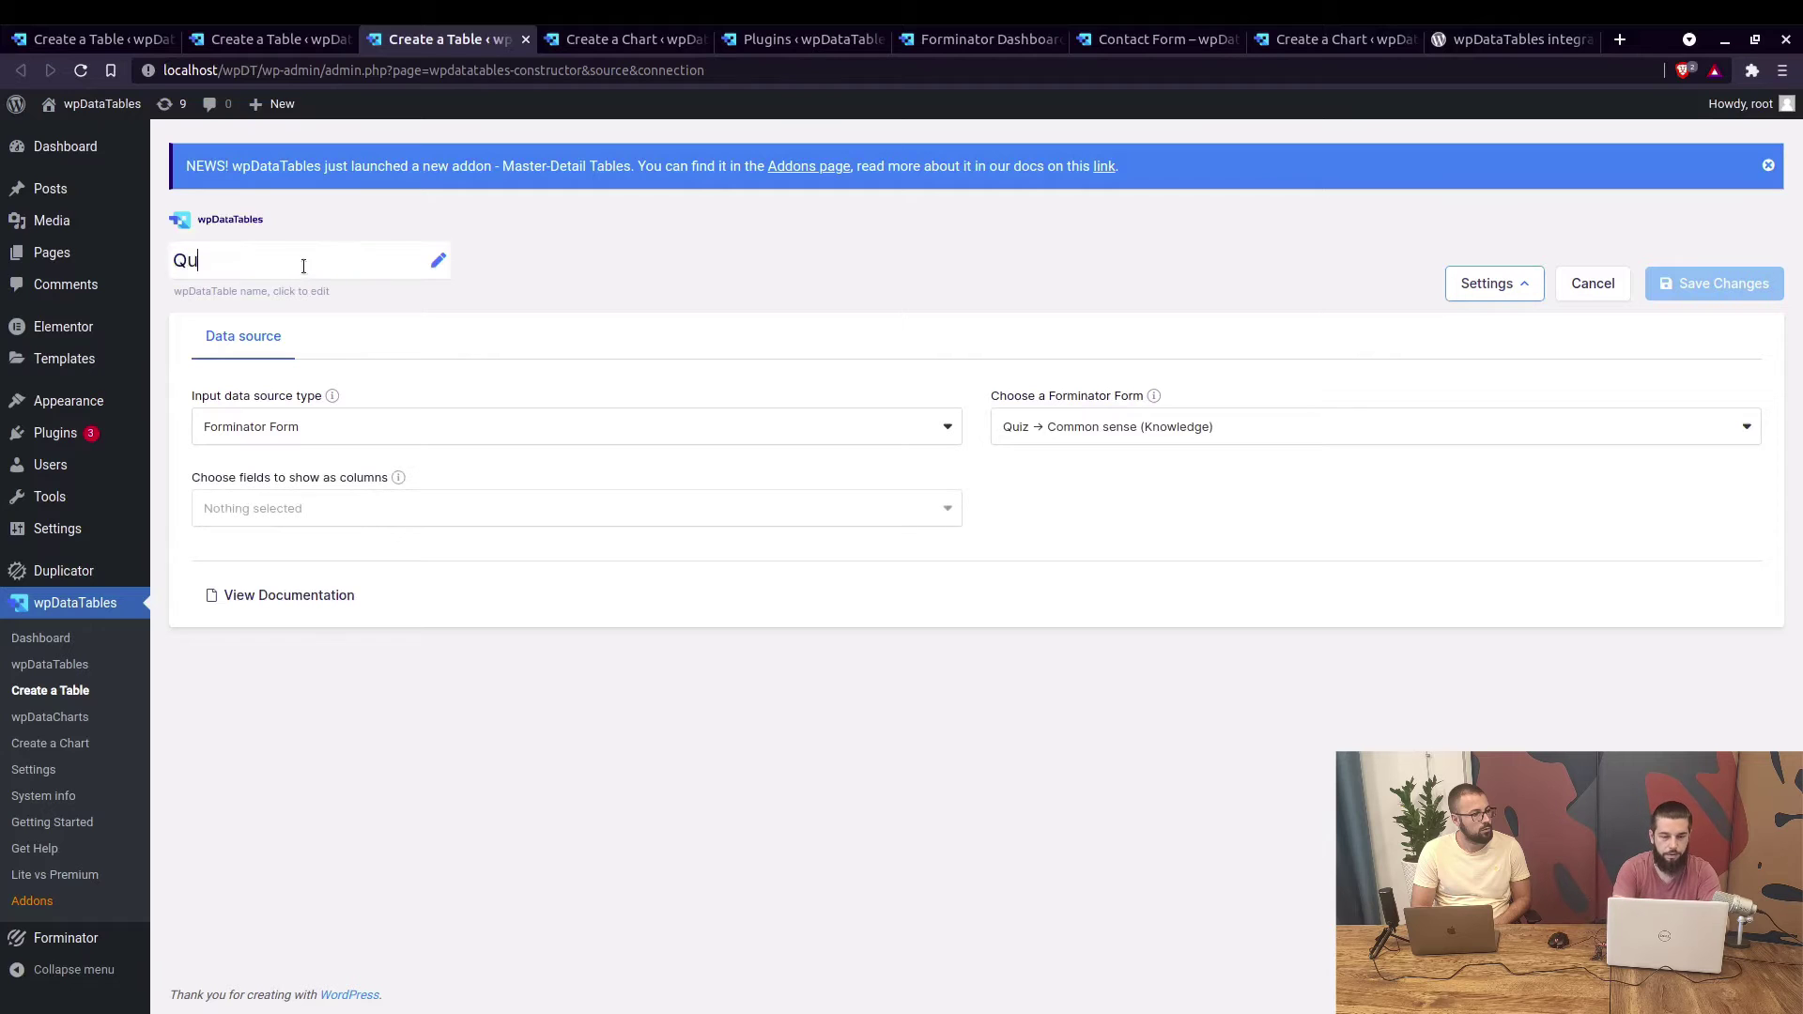
type("iz Table")
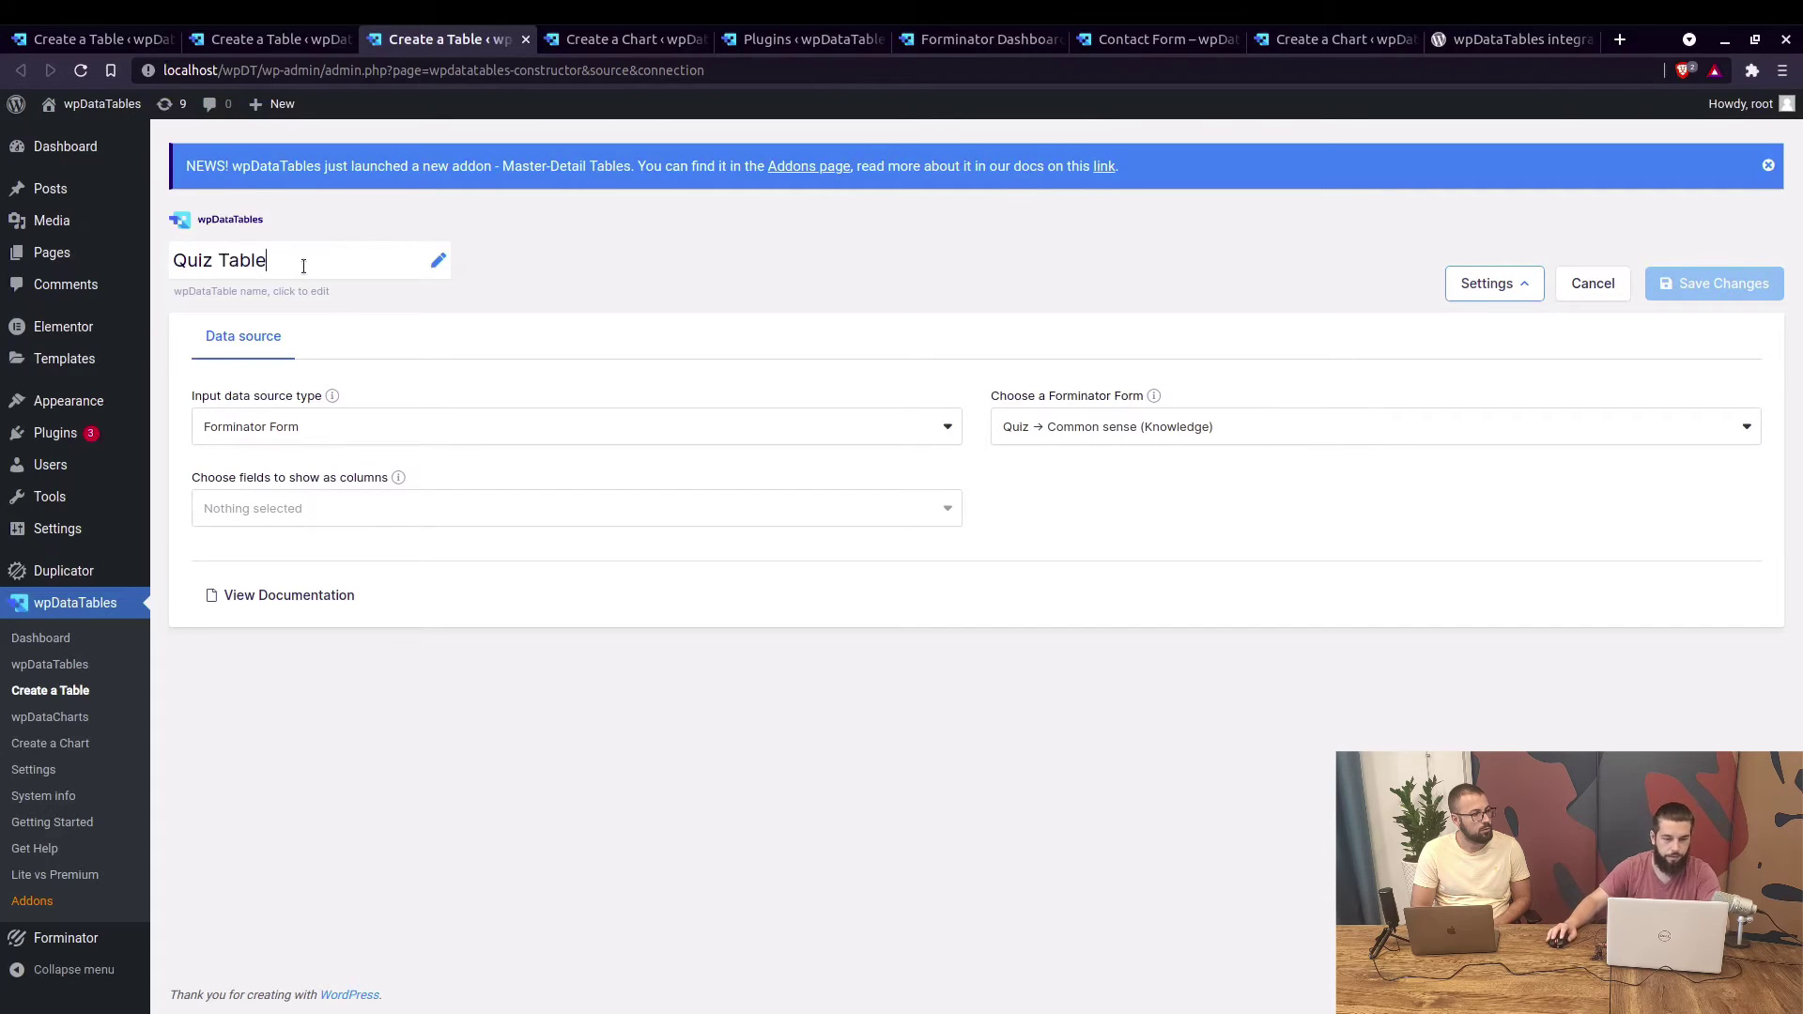
left_click(397, 503)
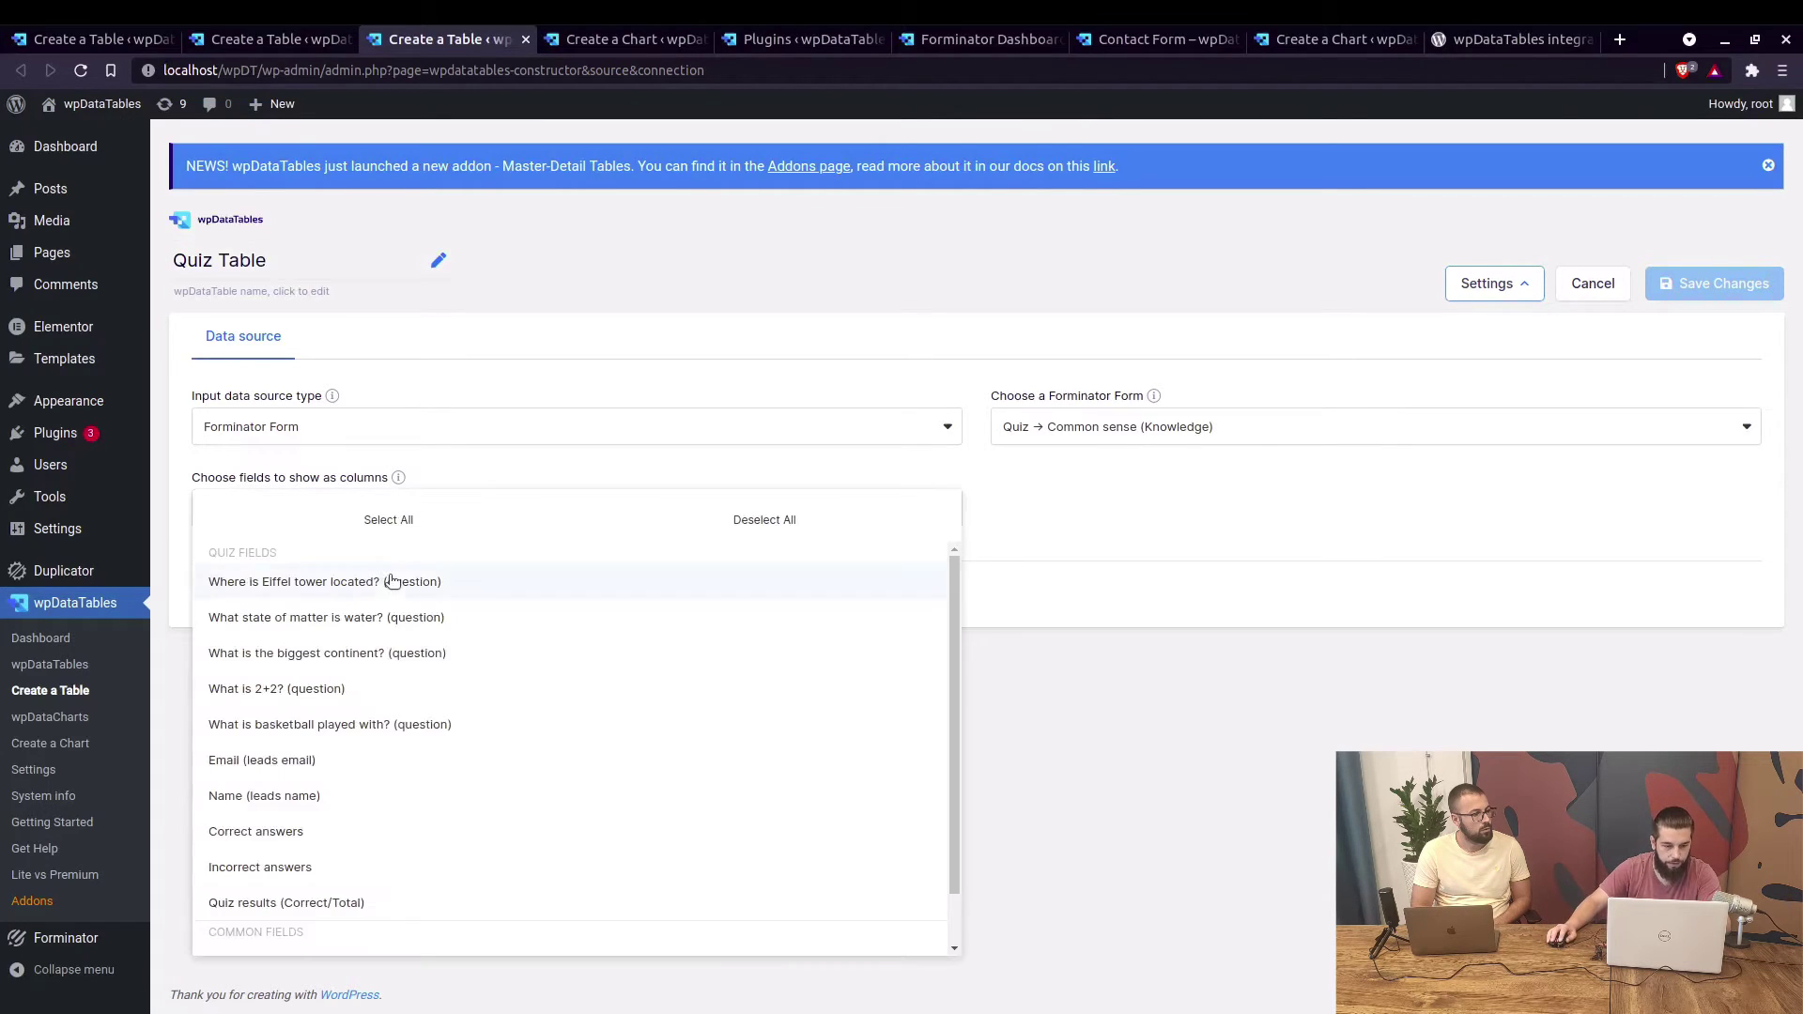
left_click(413, 581)
left_click(399, 617)
left_click(385, 652)
left_click(374, 695)
left_click(384, 729)
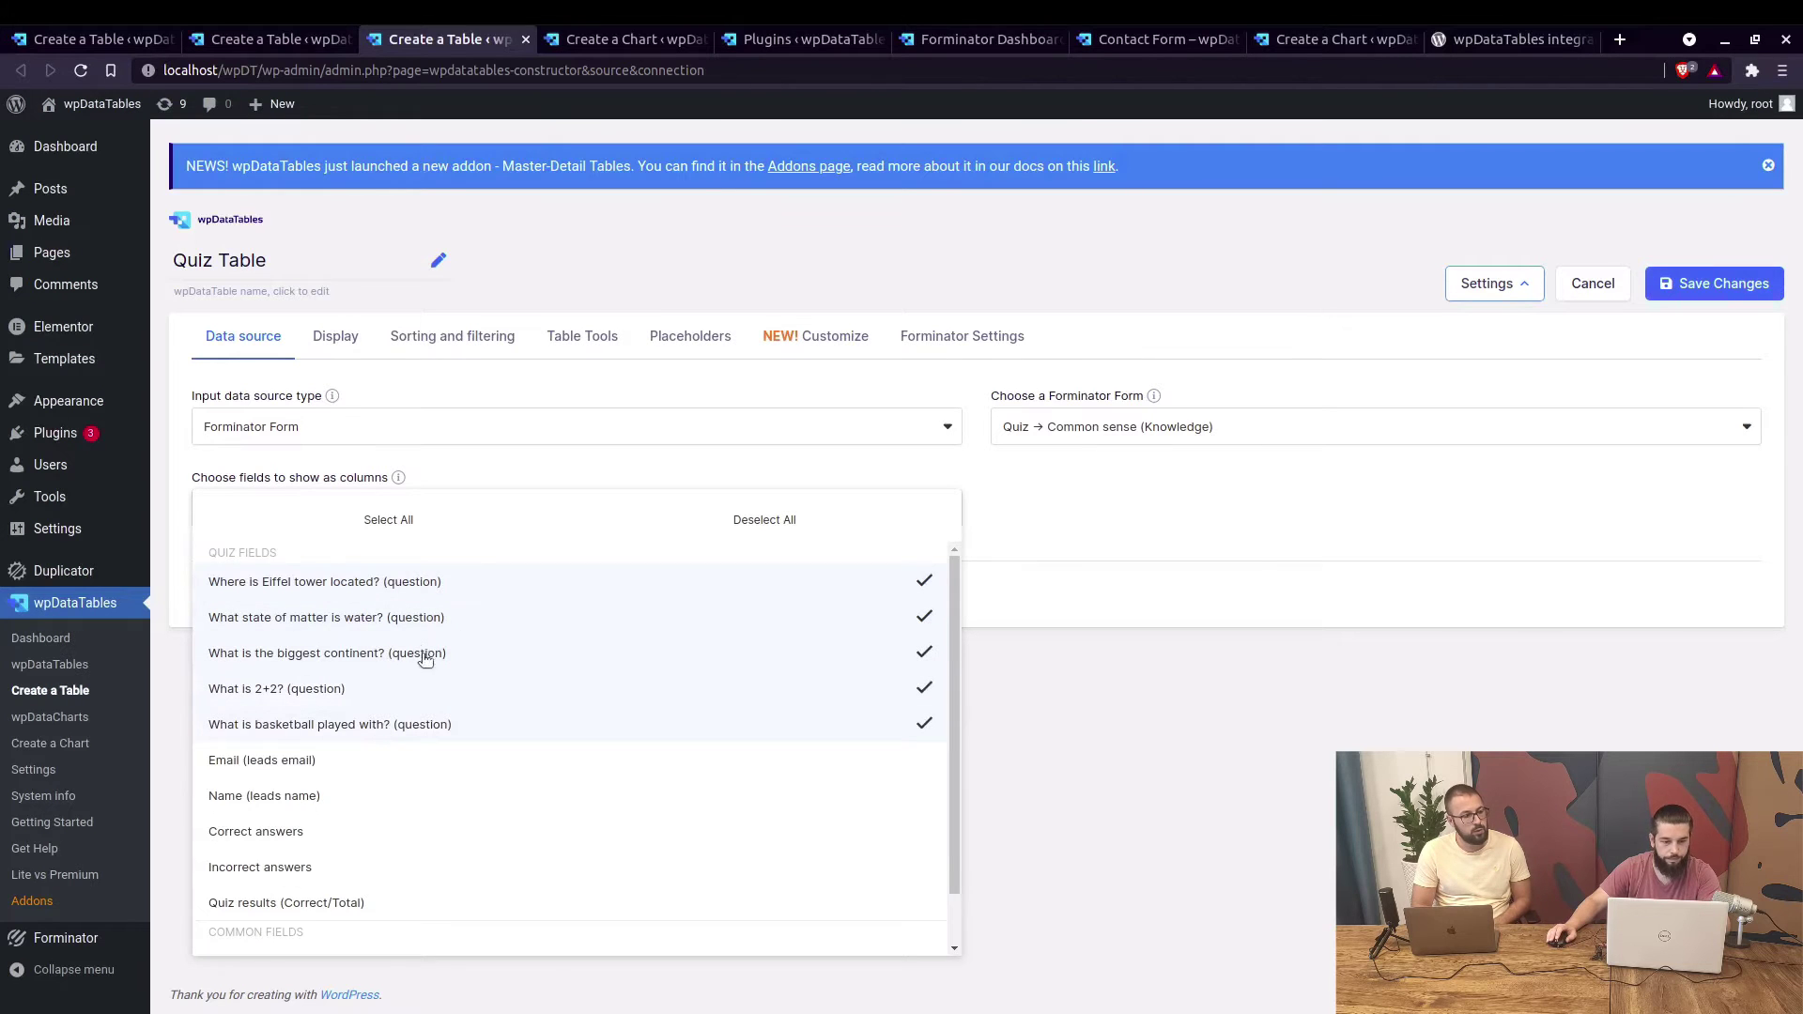
scroll(422, 653, "down", 1)
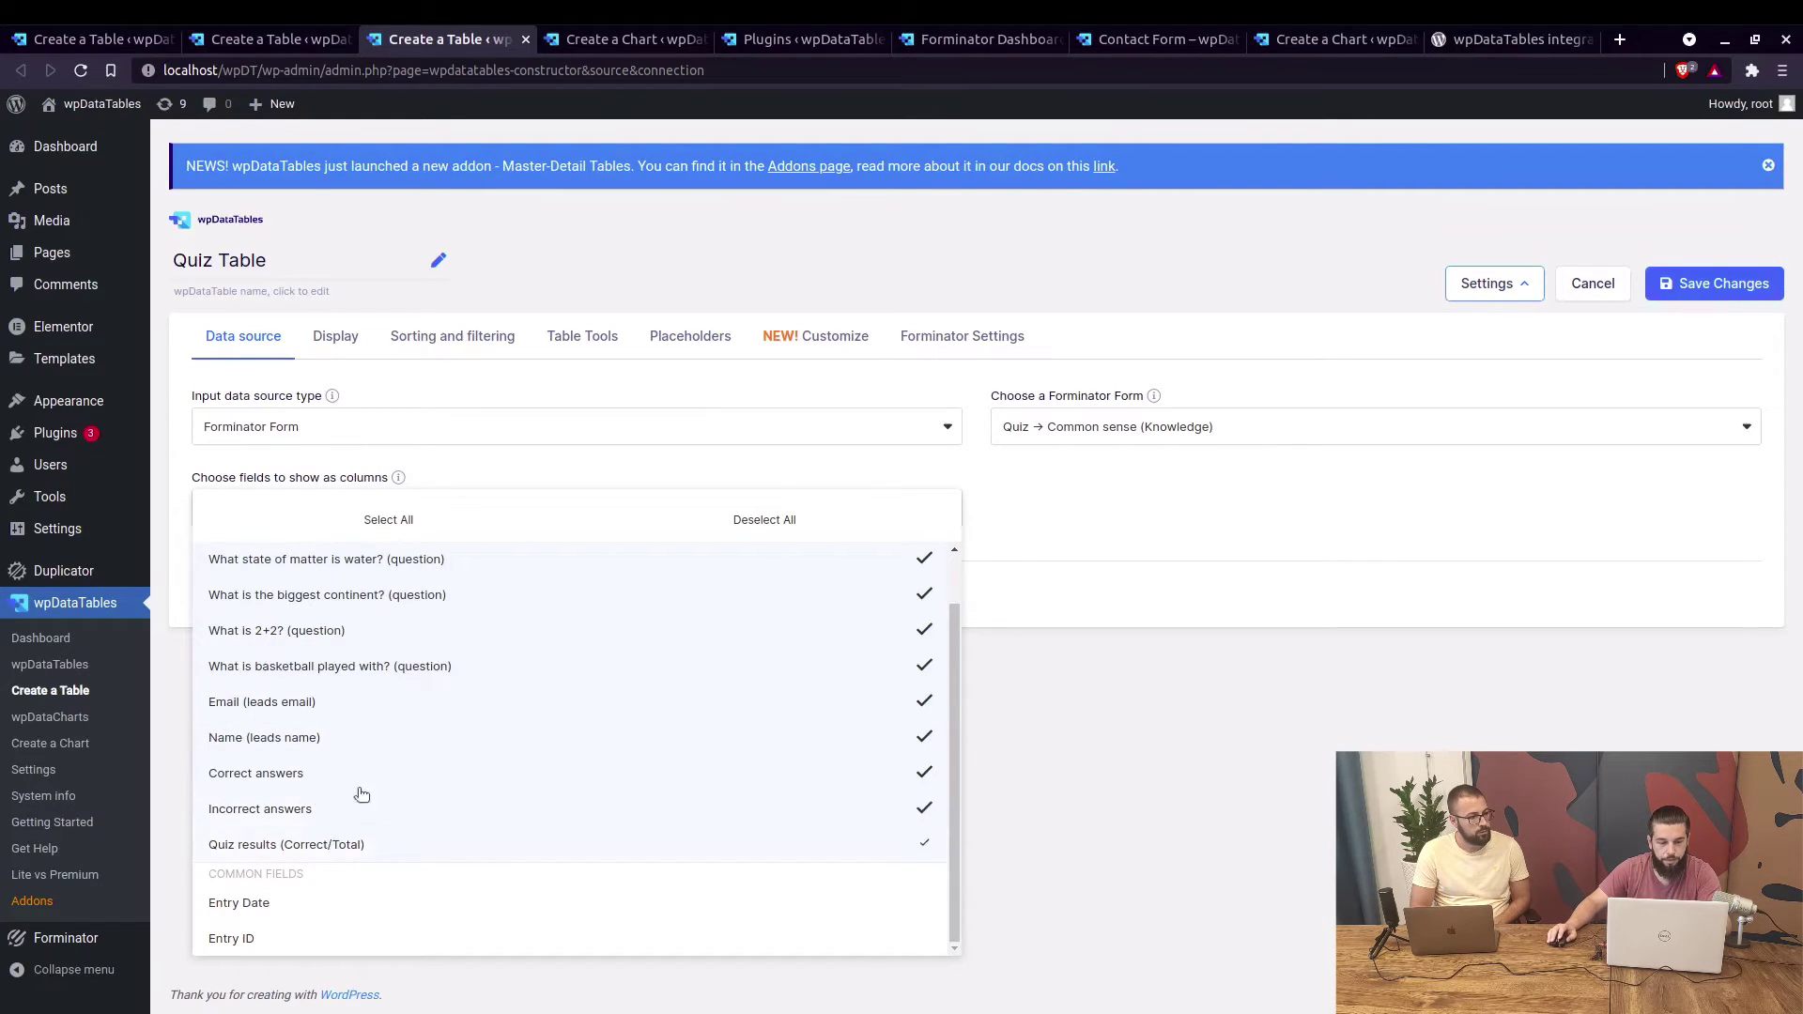
scroll(445, 692, "up", 1)
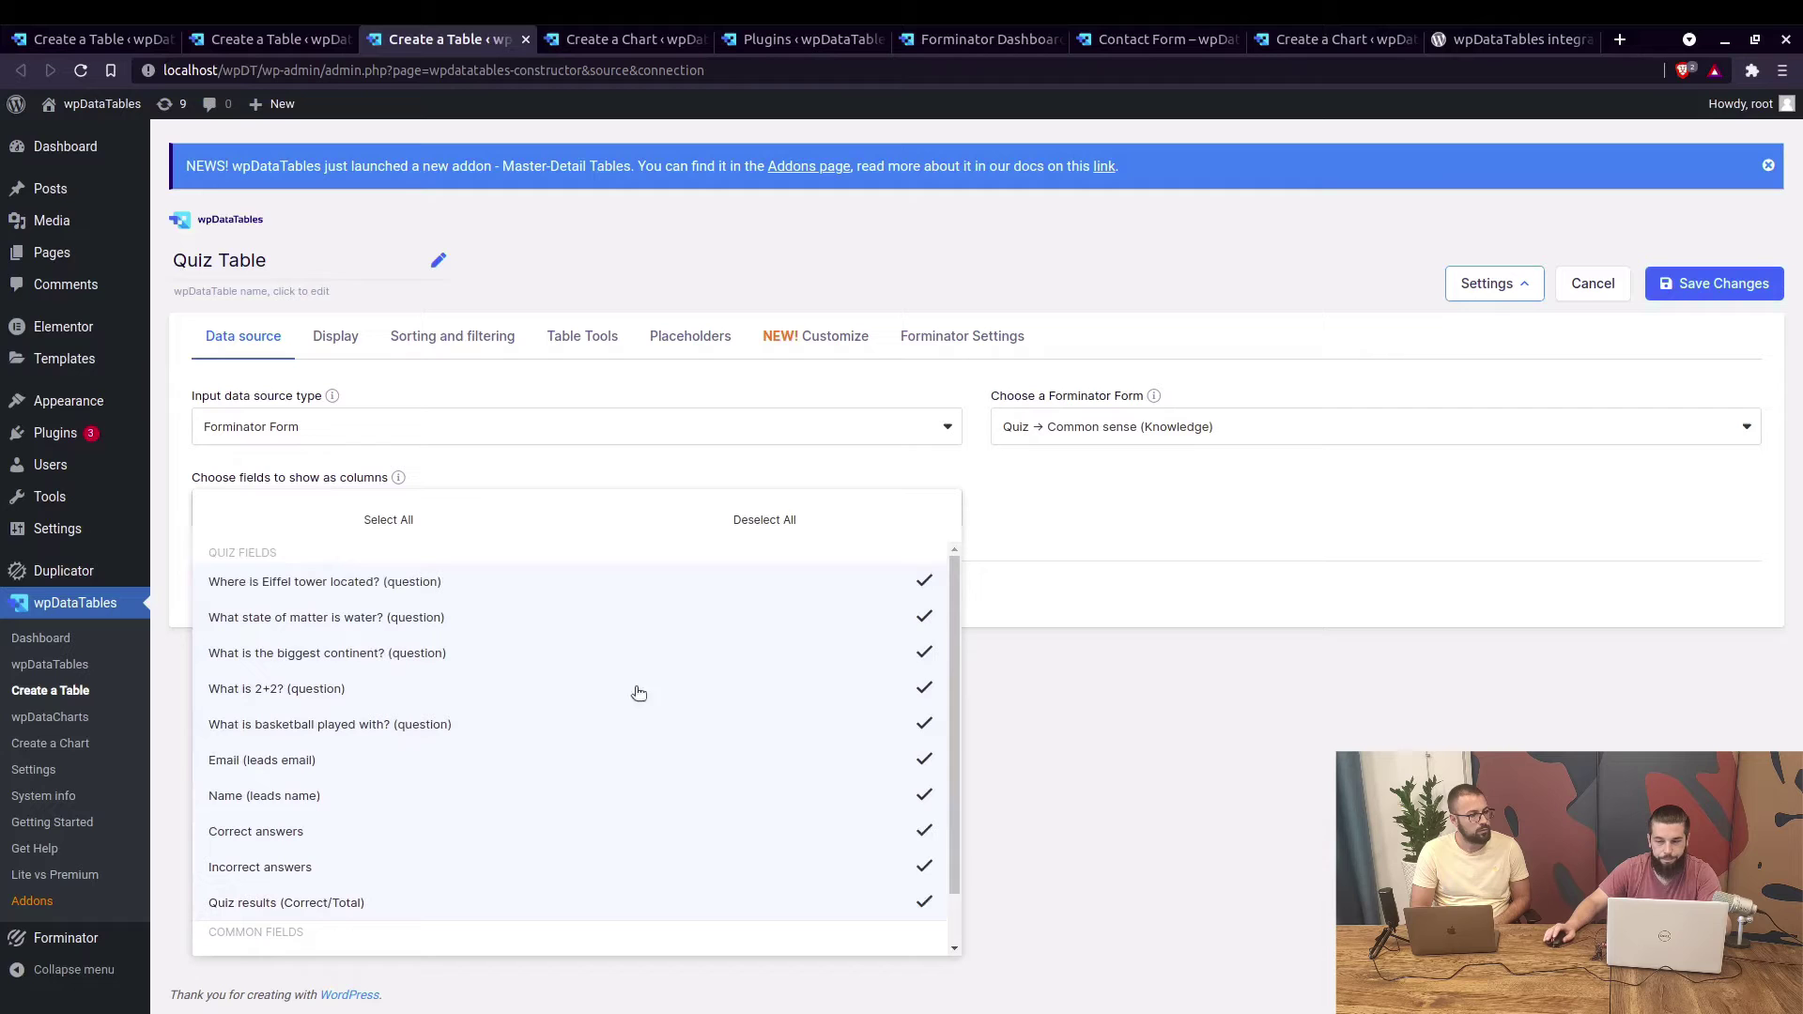
left_click(1676, 280)
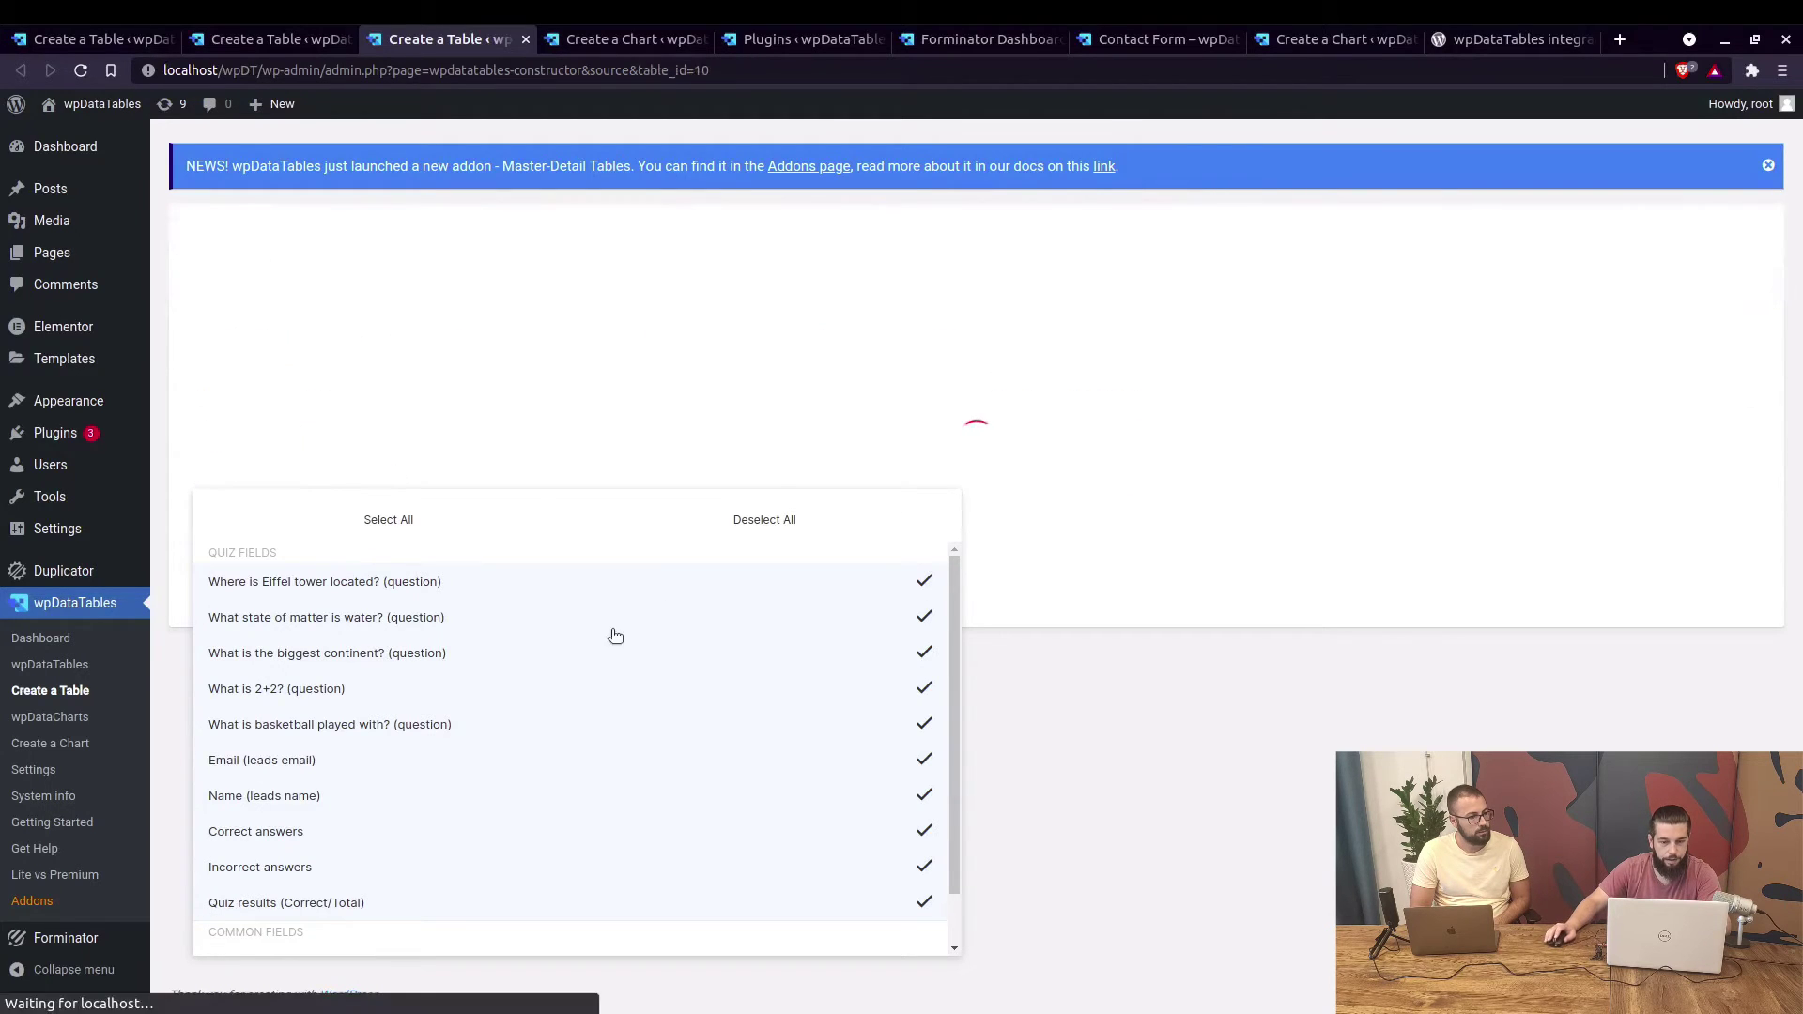
Close the field list and look through the saved Quiz Table preview of answers and scores.
left_click(976, 533)
scroll(336, 566, "down", 4)
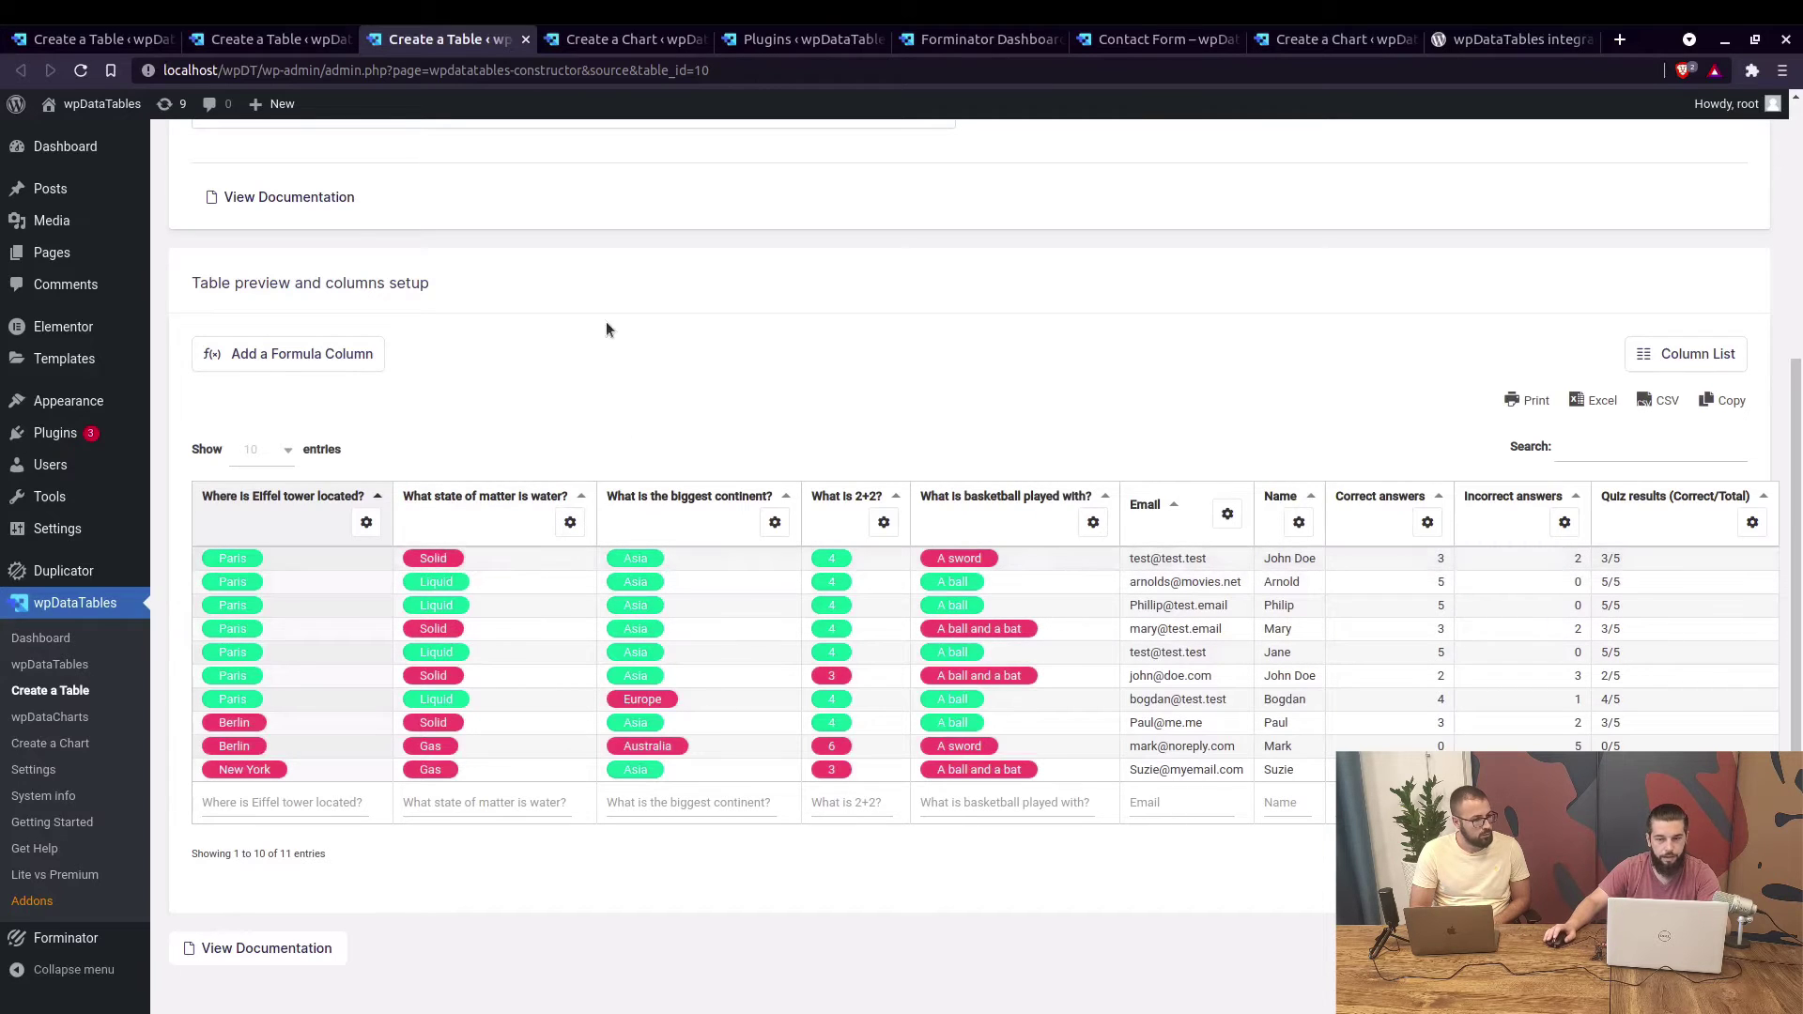
scroll(646, 353, "up", 4)
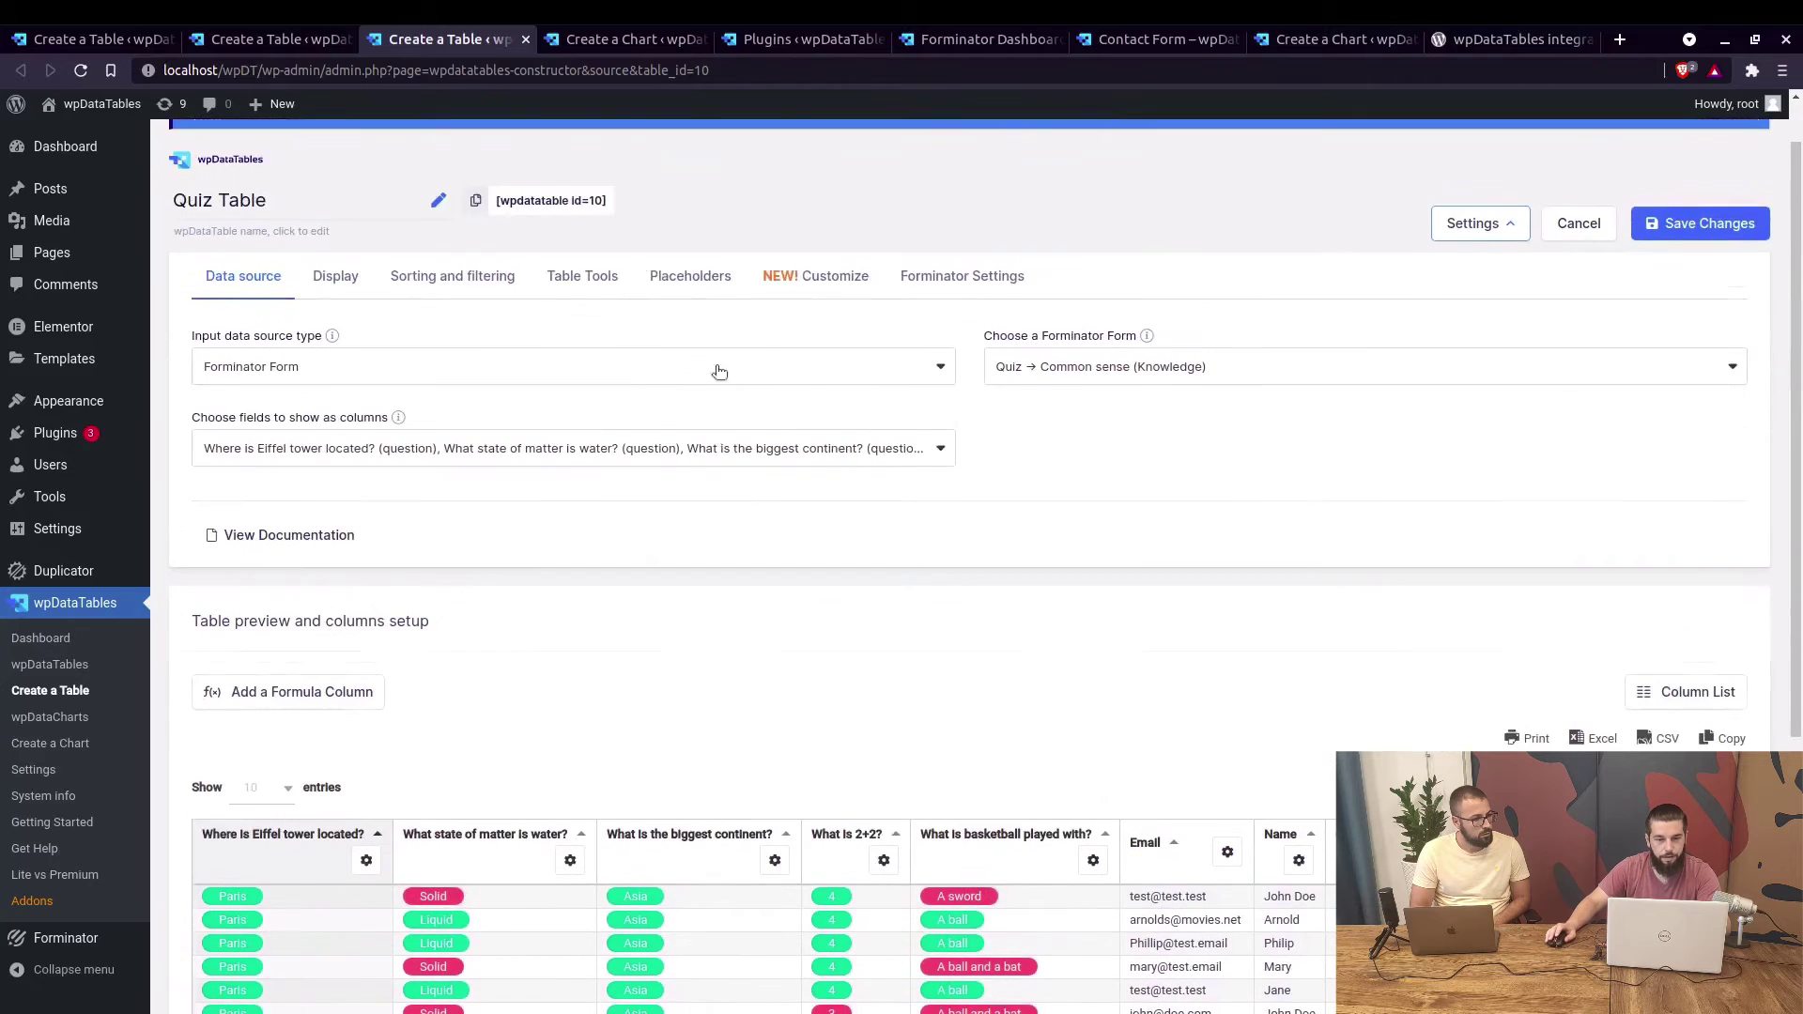
scroll(539, 184, "up", 1)
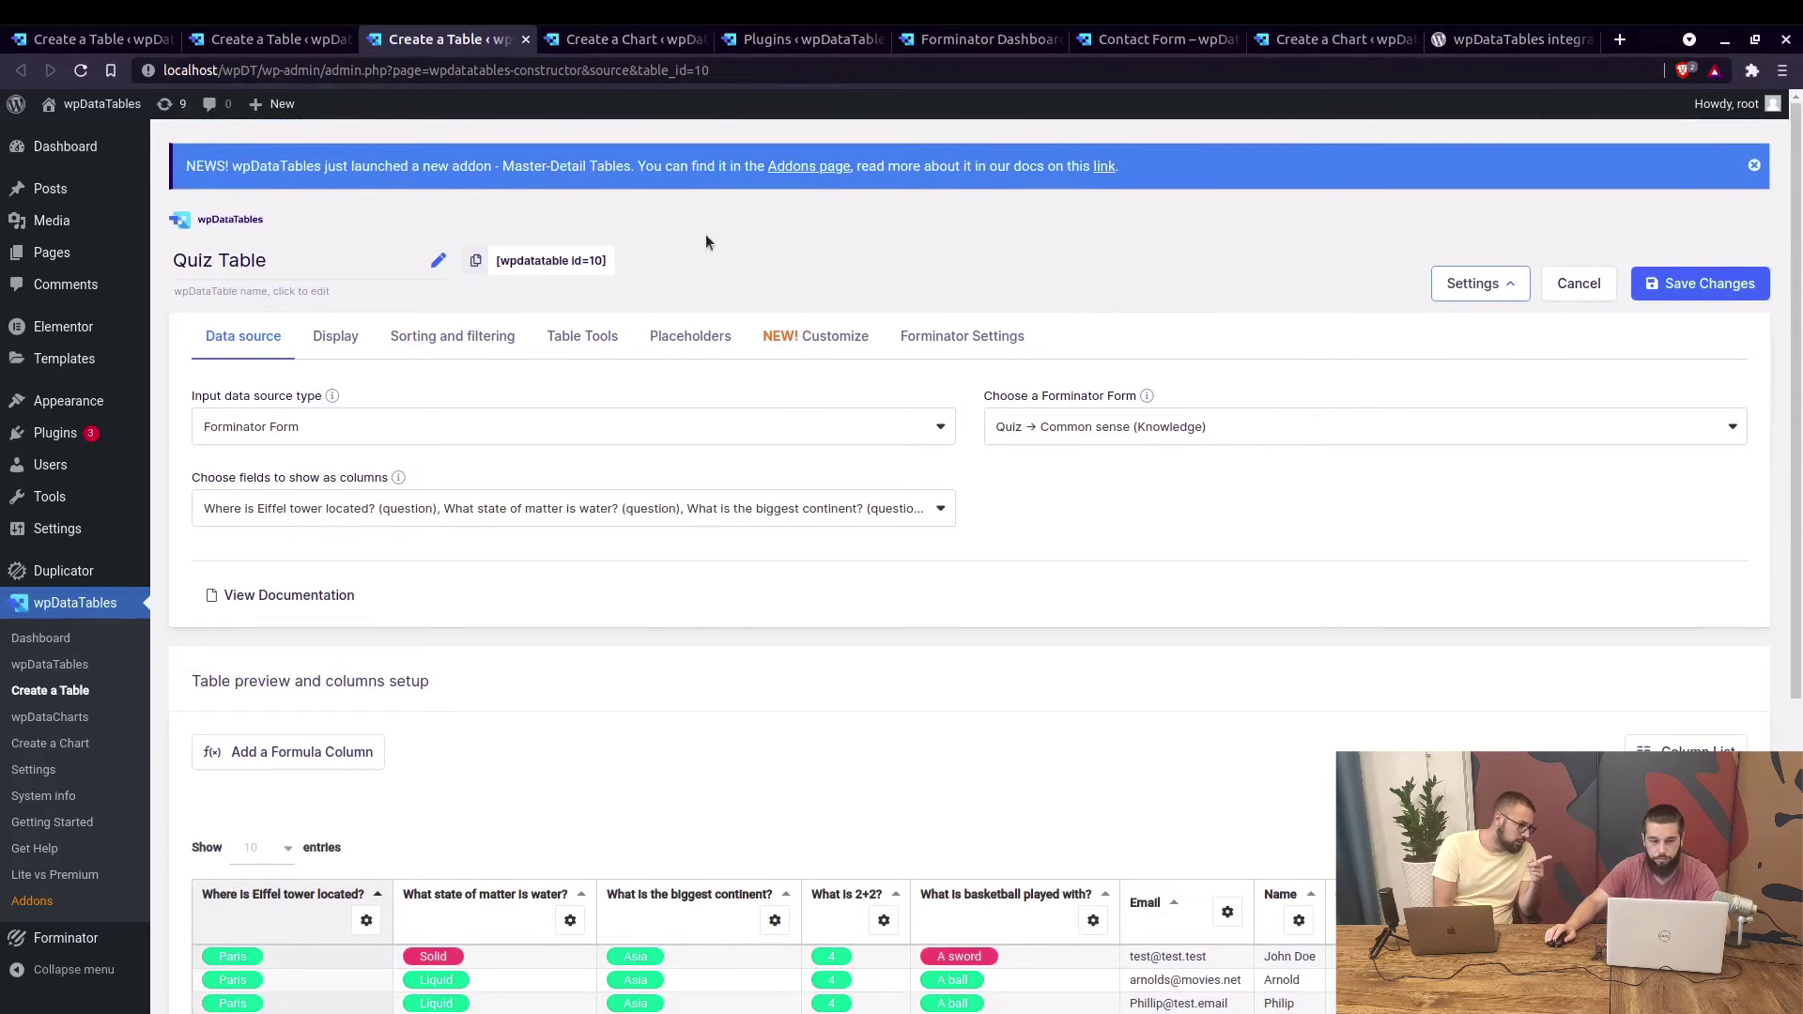
left_click(963, 337)
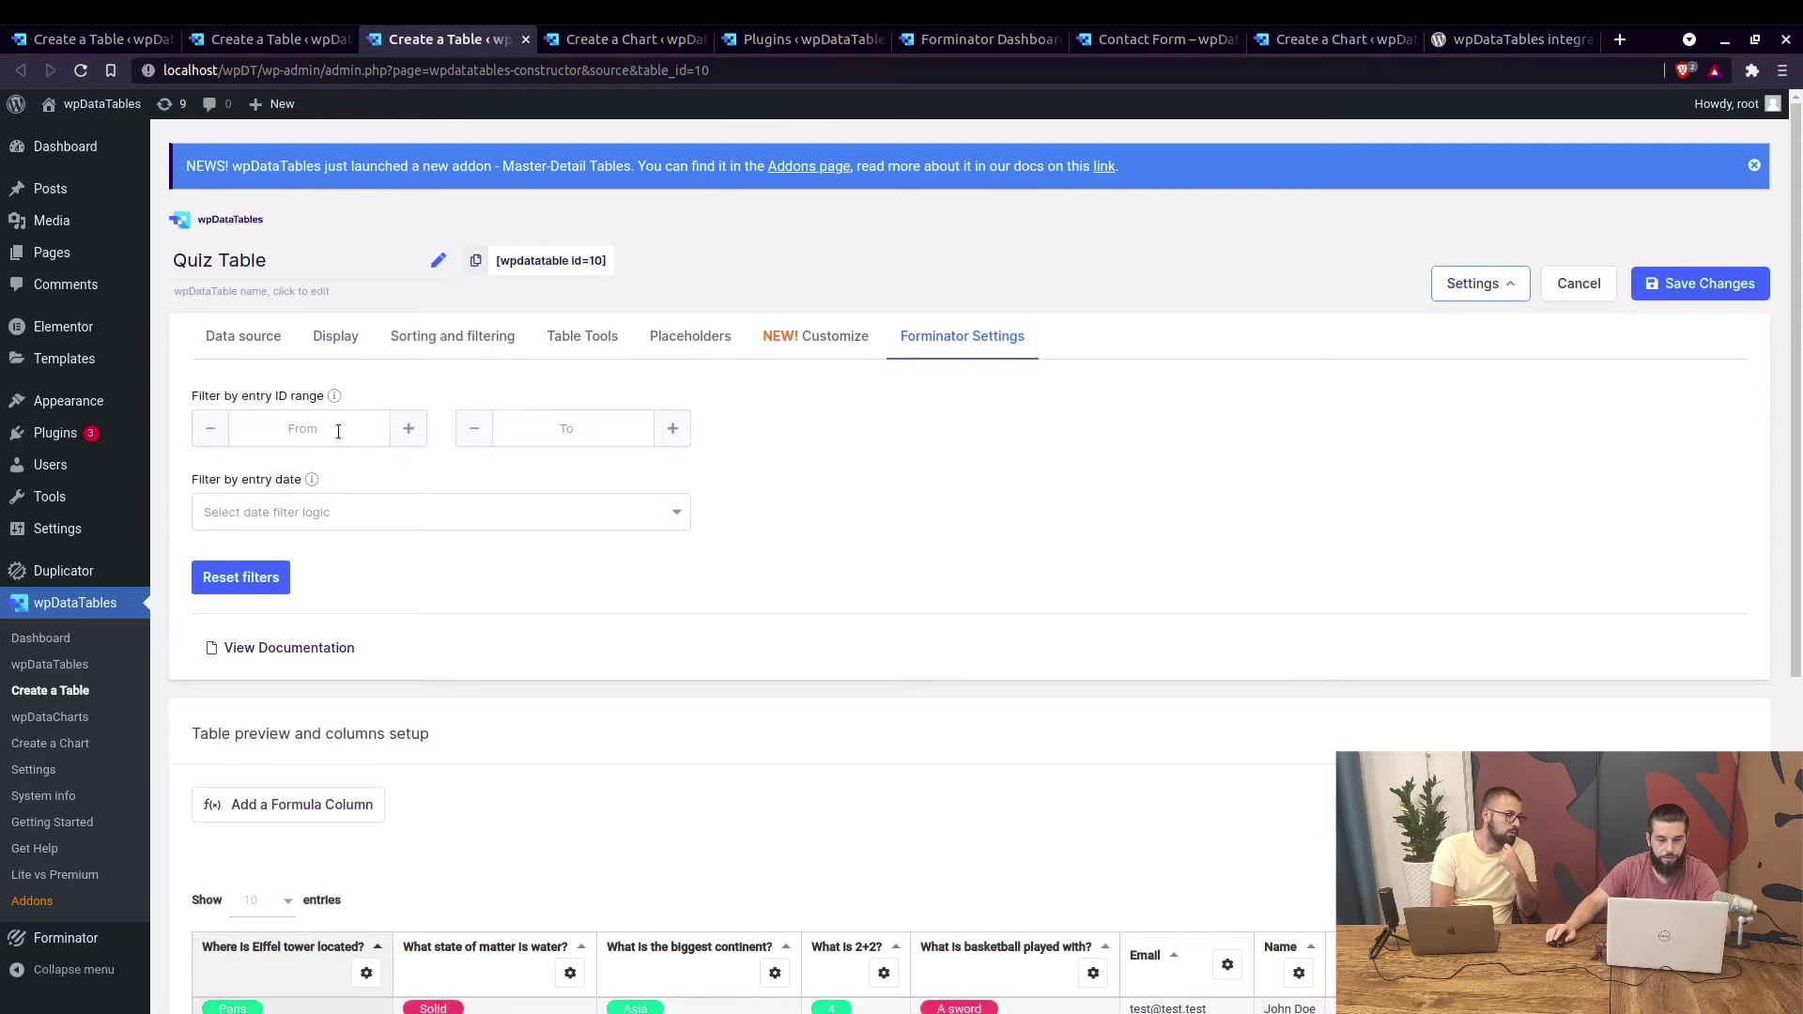
scroll(355, 441, "down", 1)
scroll(663, 526, "down", 2)
scroll(534, 387, "up", 1)
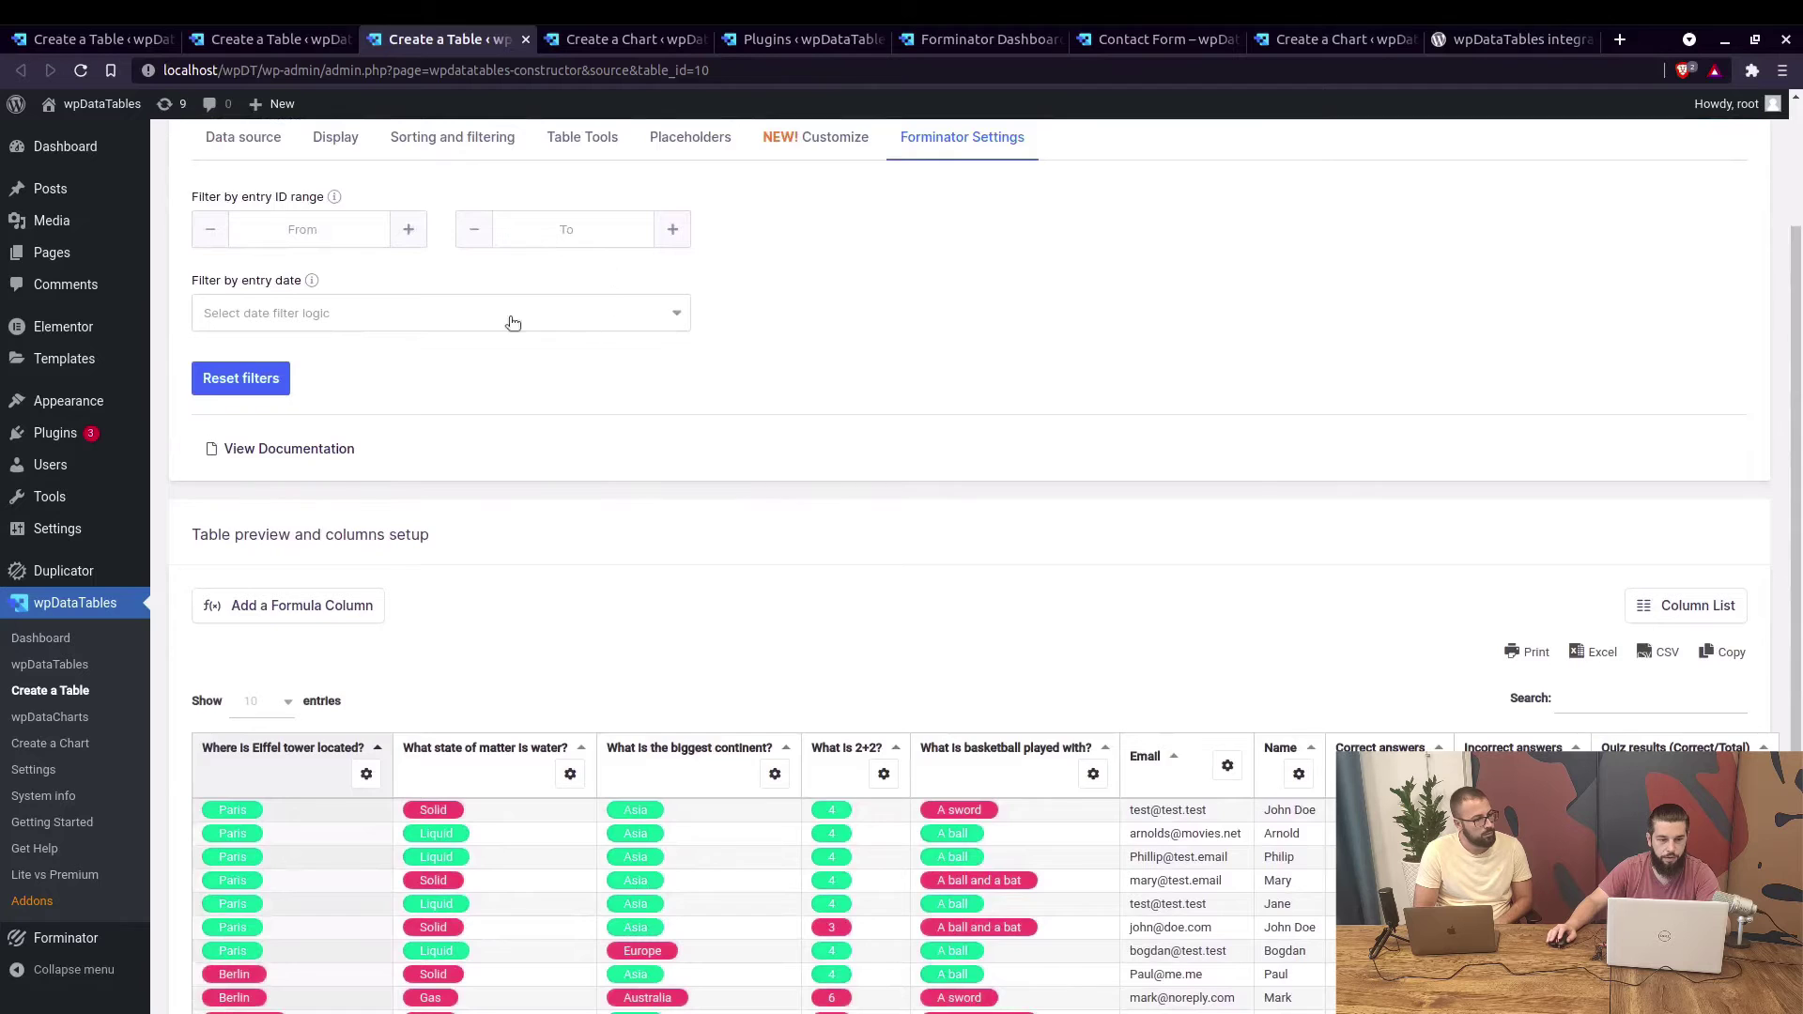
scroll(582, 315, "up", 3)
key("F5")
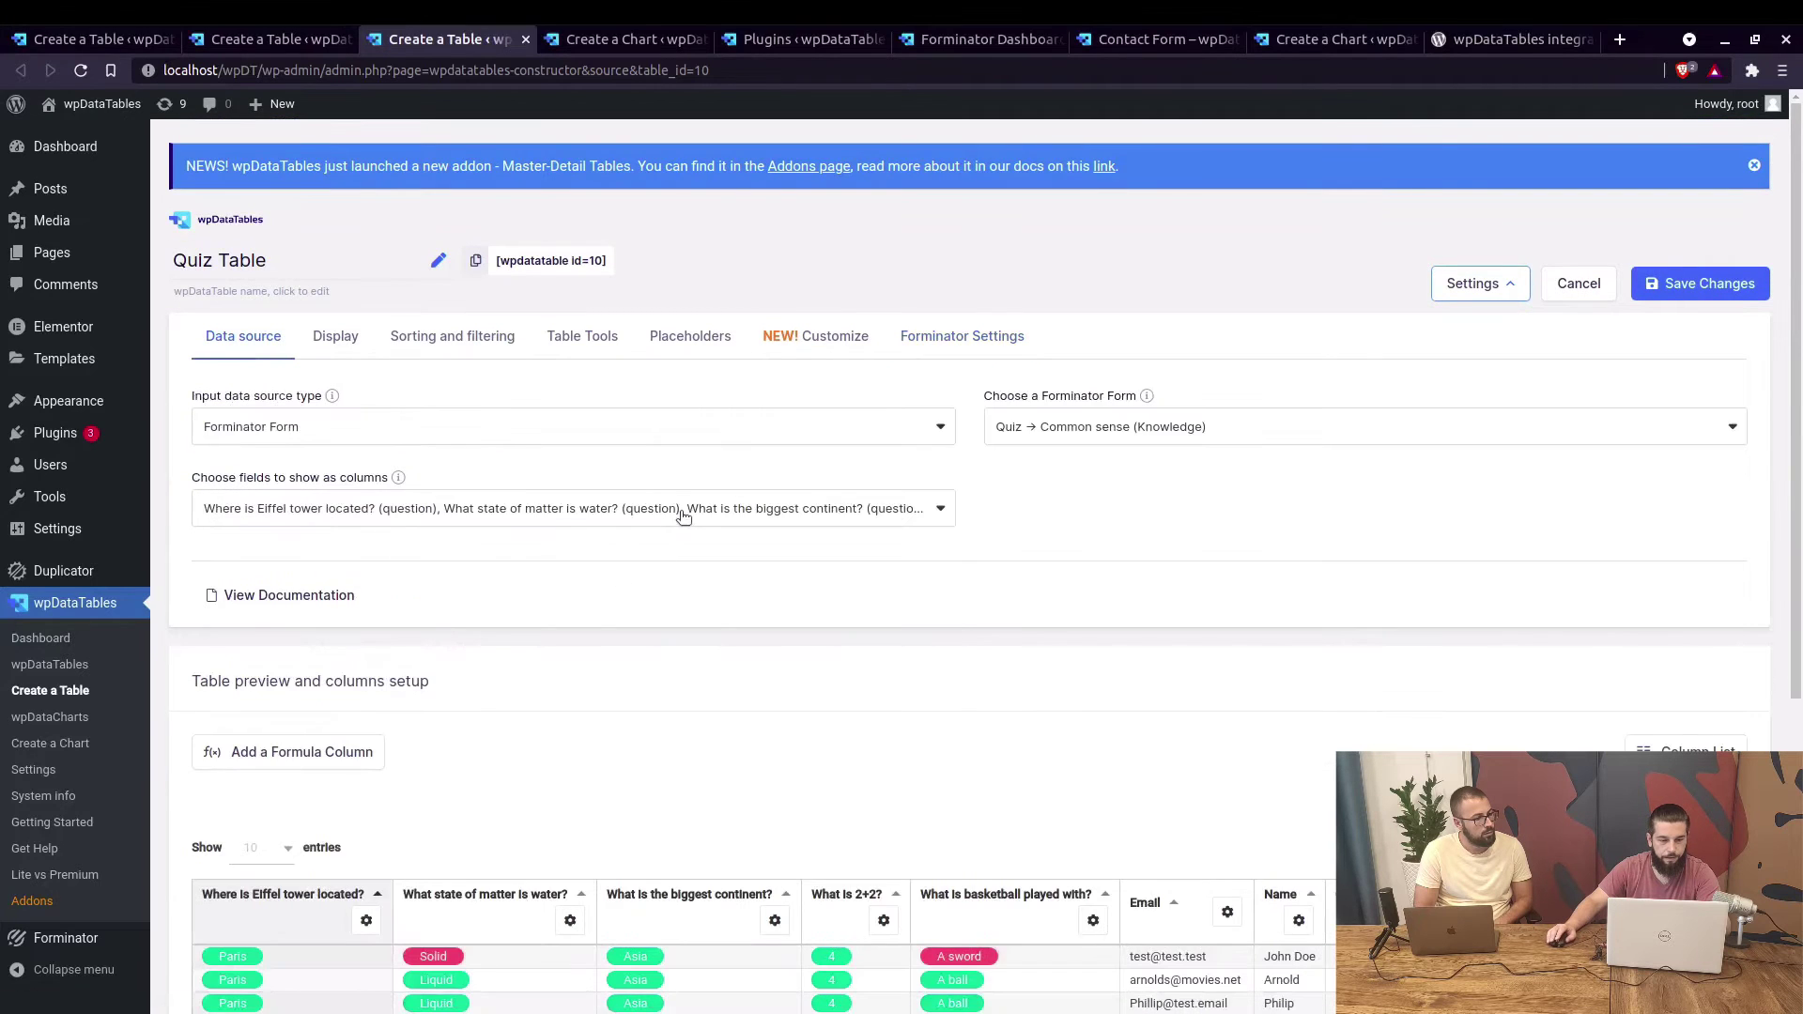
Add Entry ID as a Quiz Table column and save the table and its column list.
left_click(683, 515)
scroll(457, 663, "down", 2)
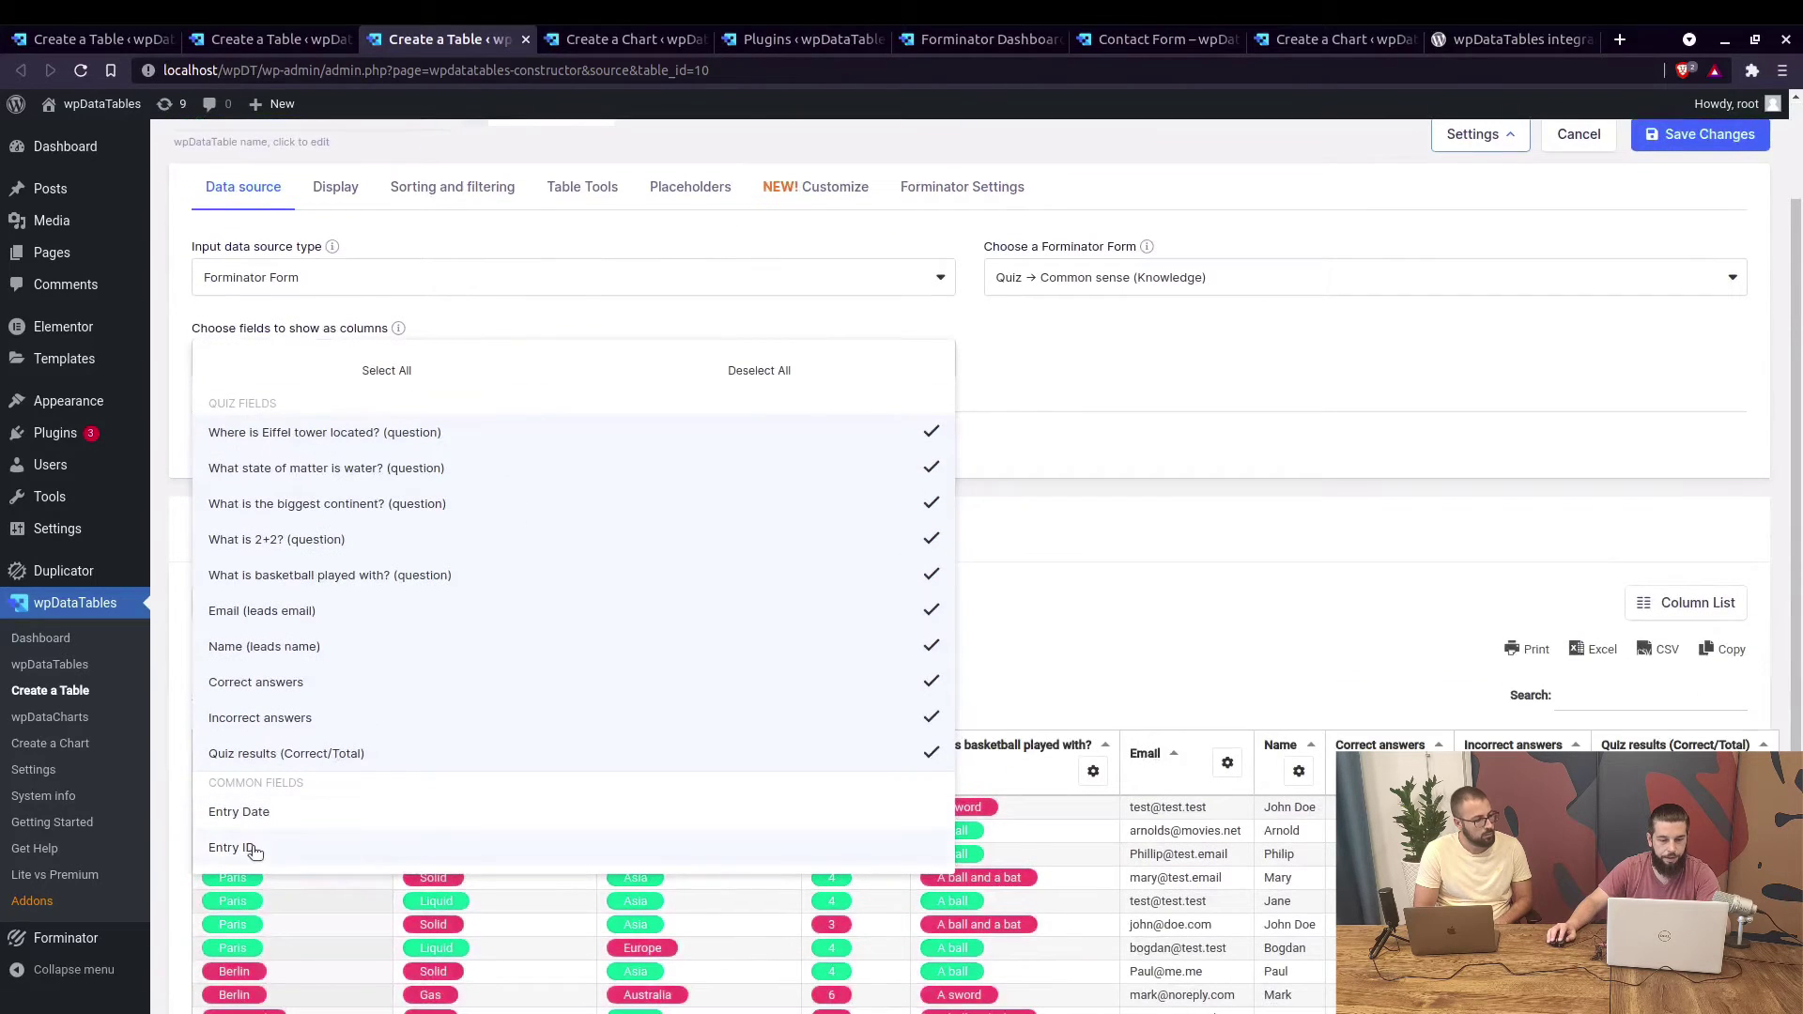
left_click(1641, 259)
left_click(1687, 140)
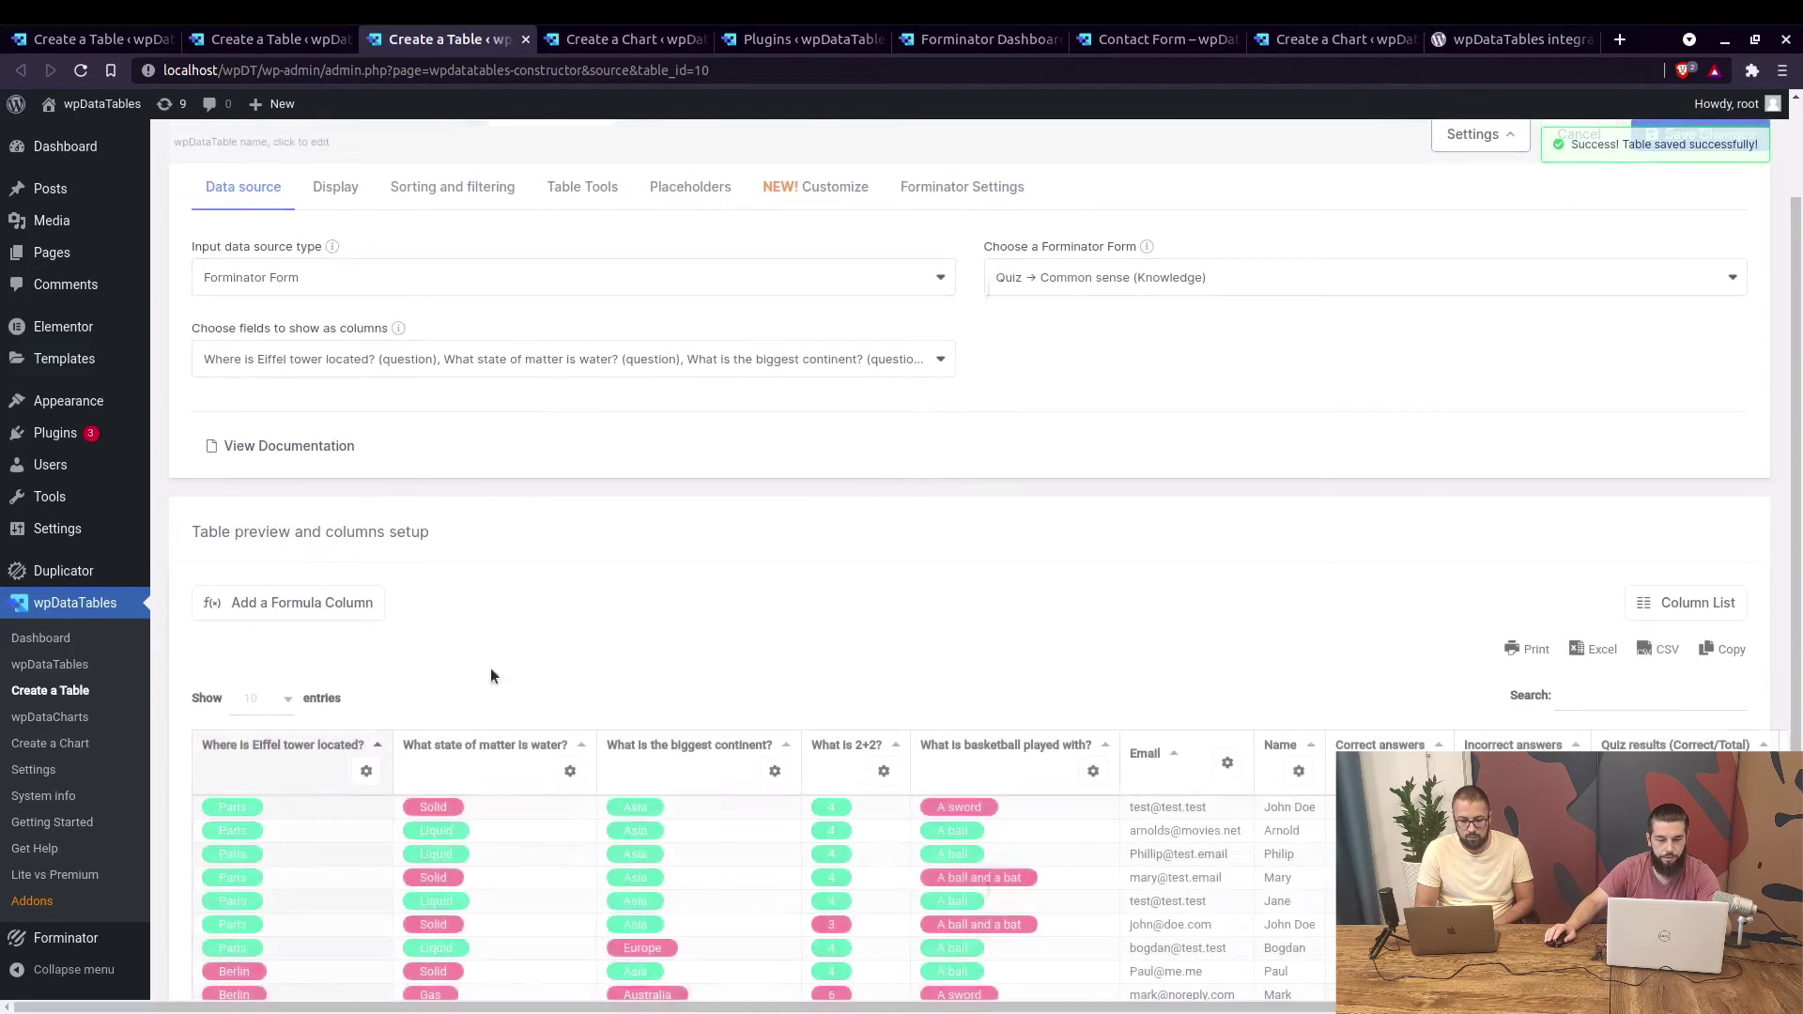
scroll(1174, 664, "down", 3)
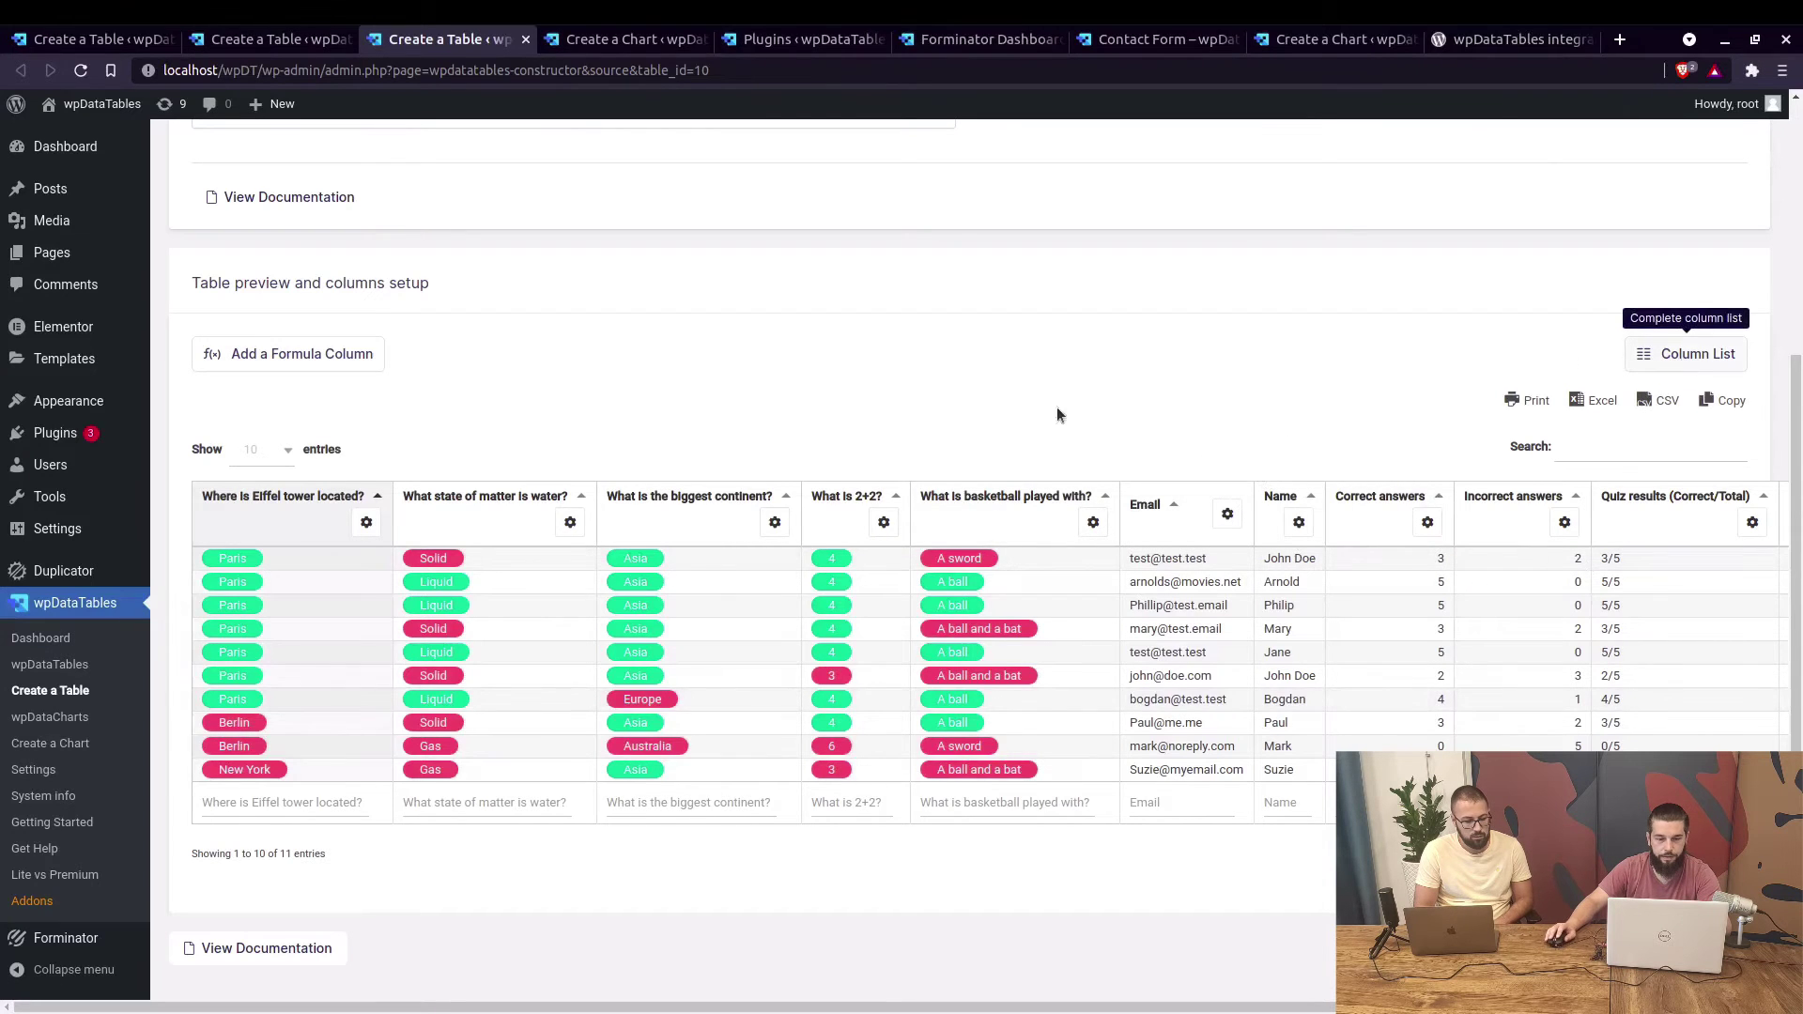
left_click(1680, 357)
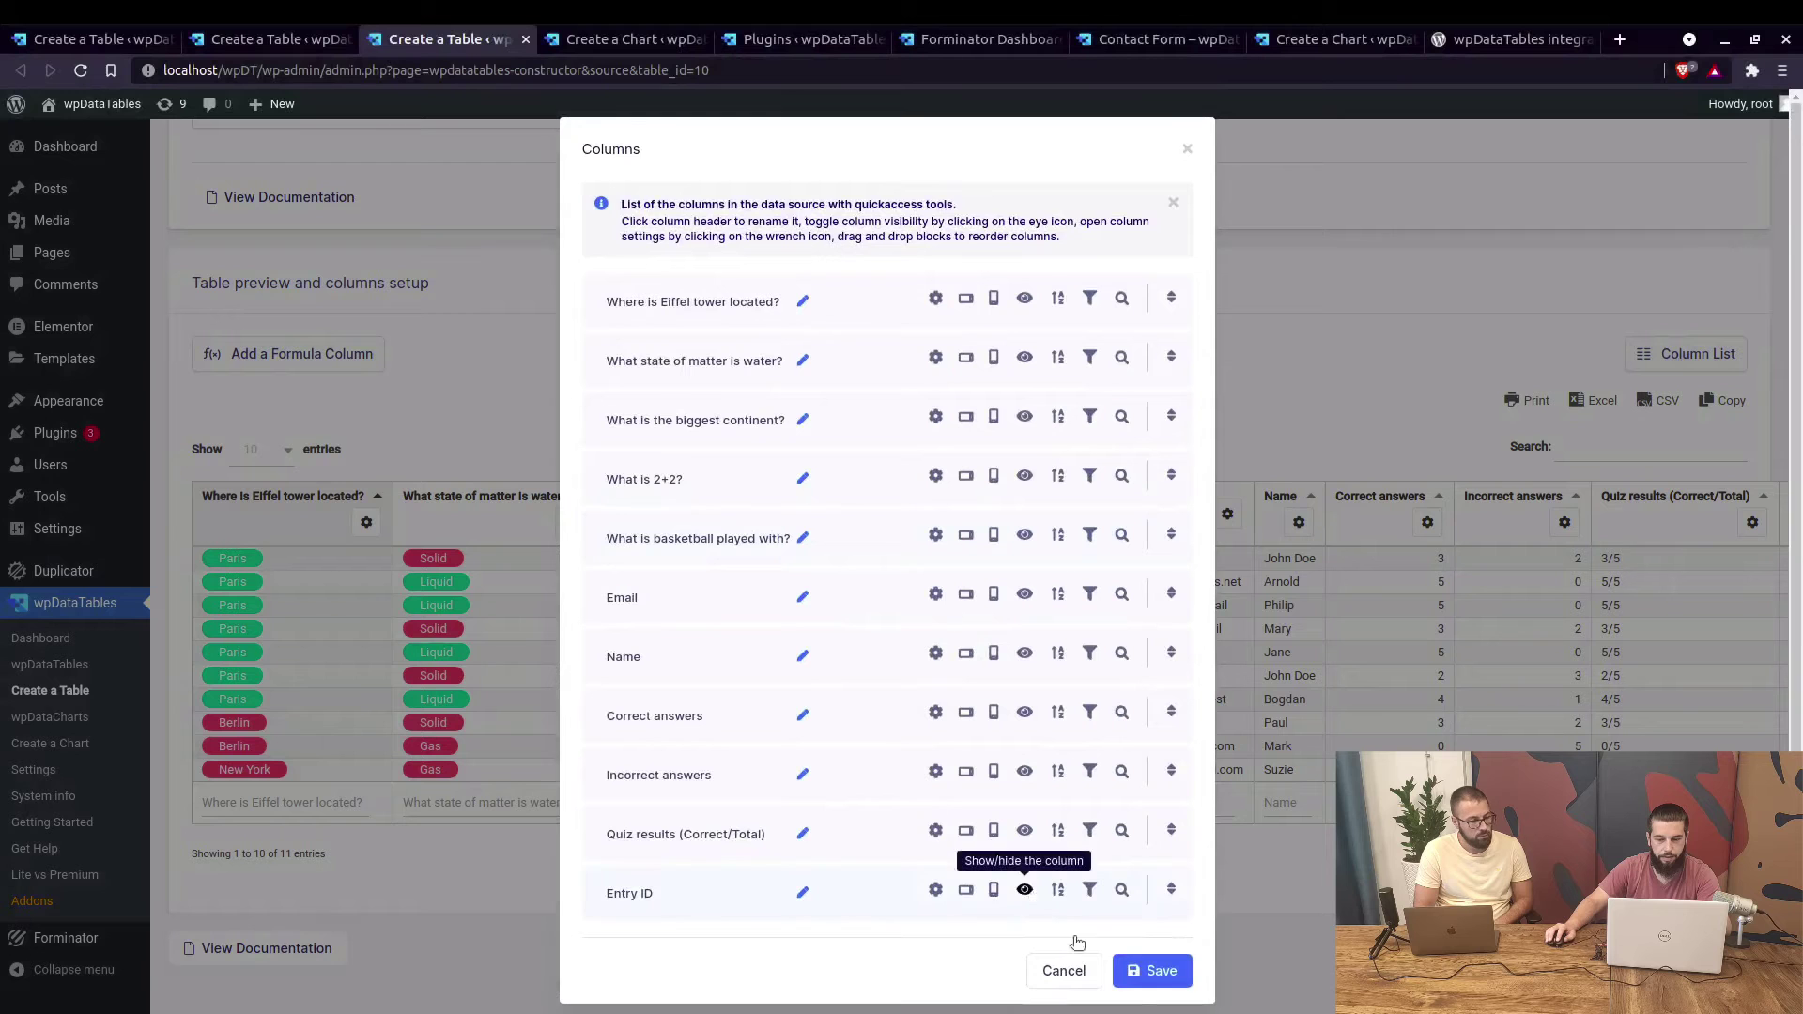
left_click(1151, 969)
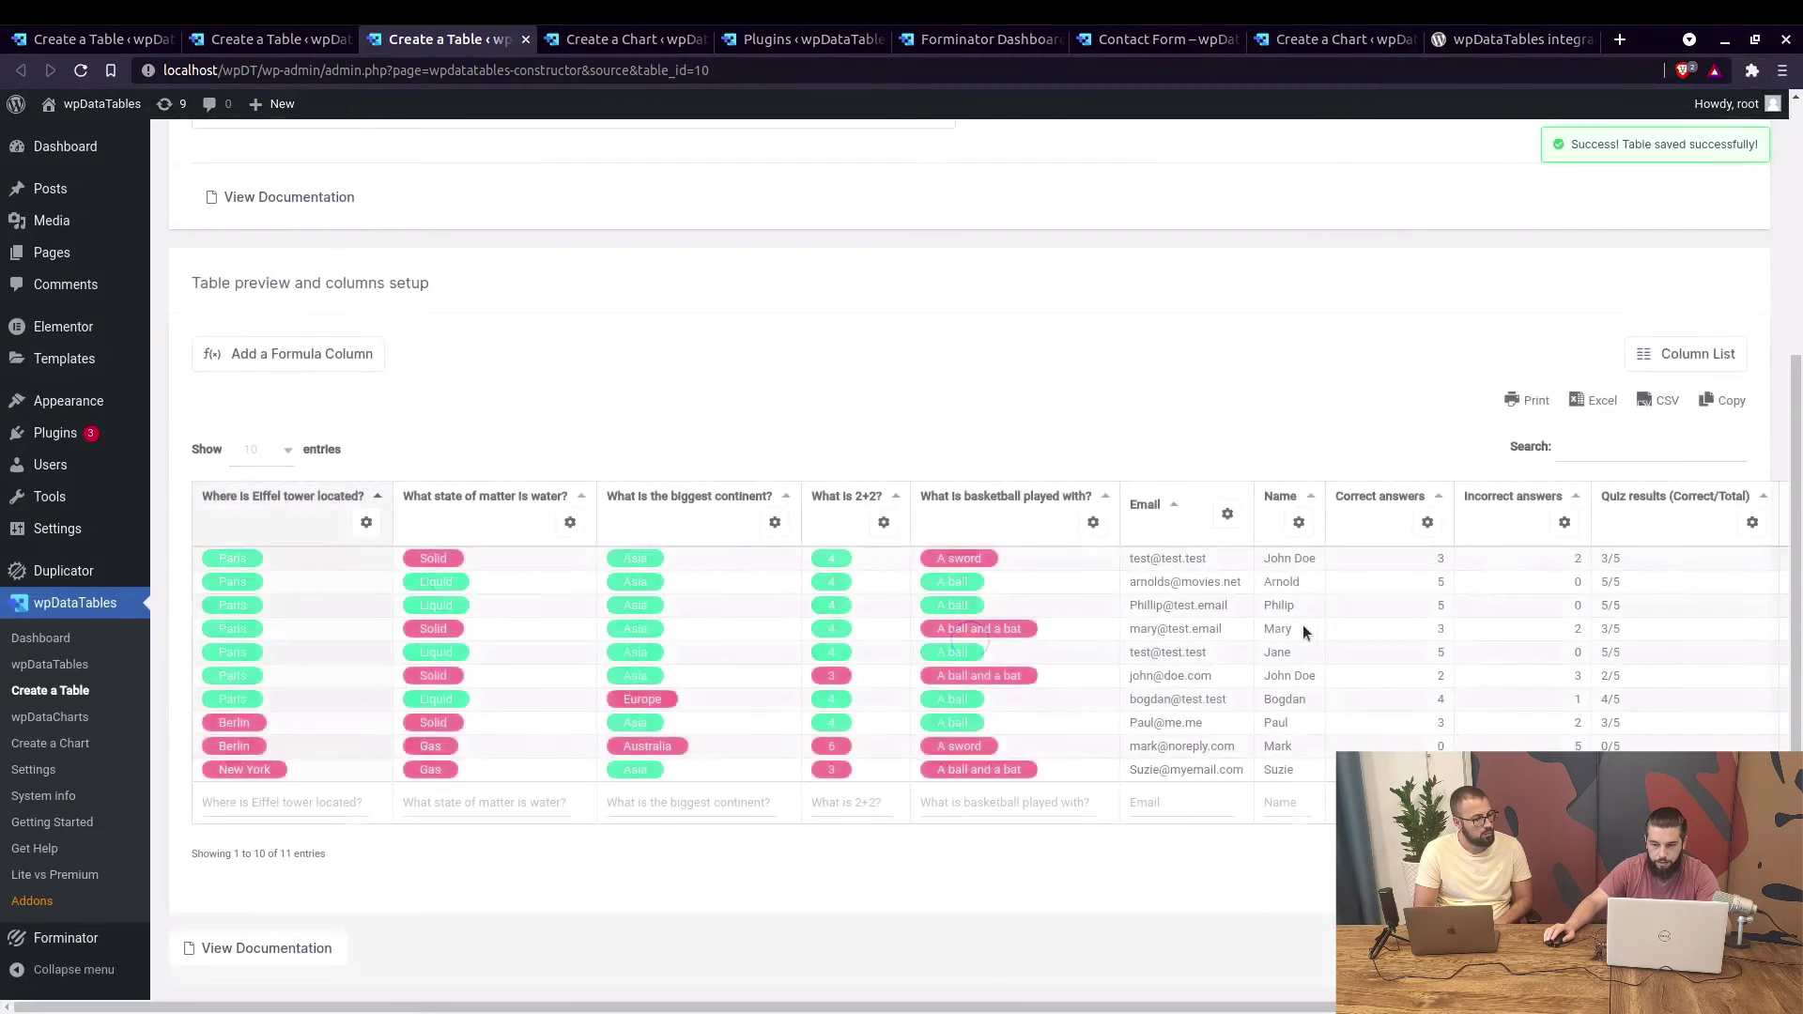
Bring up the Quiz Table's Forminator Settings filter options.
scroll(1725, 557, "right", 2)
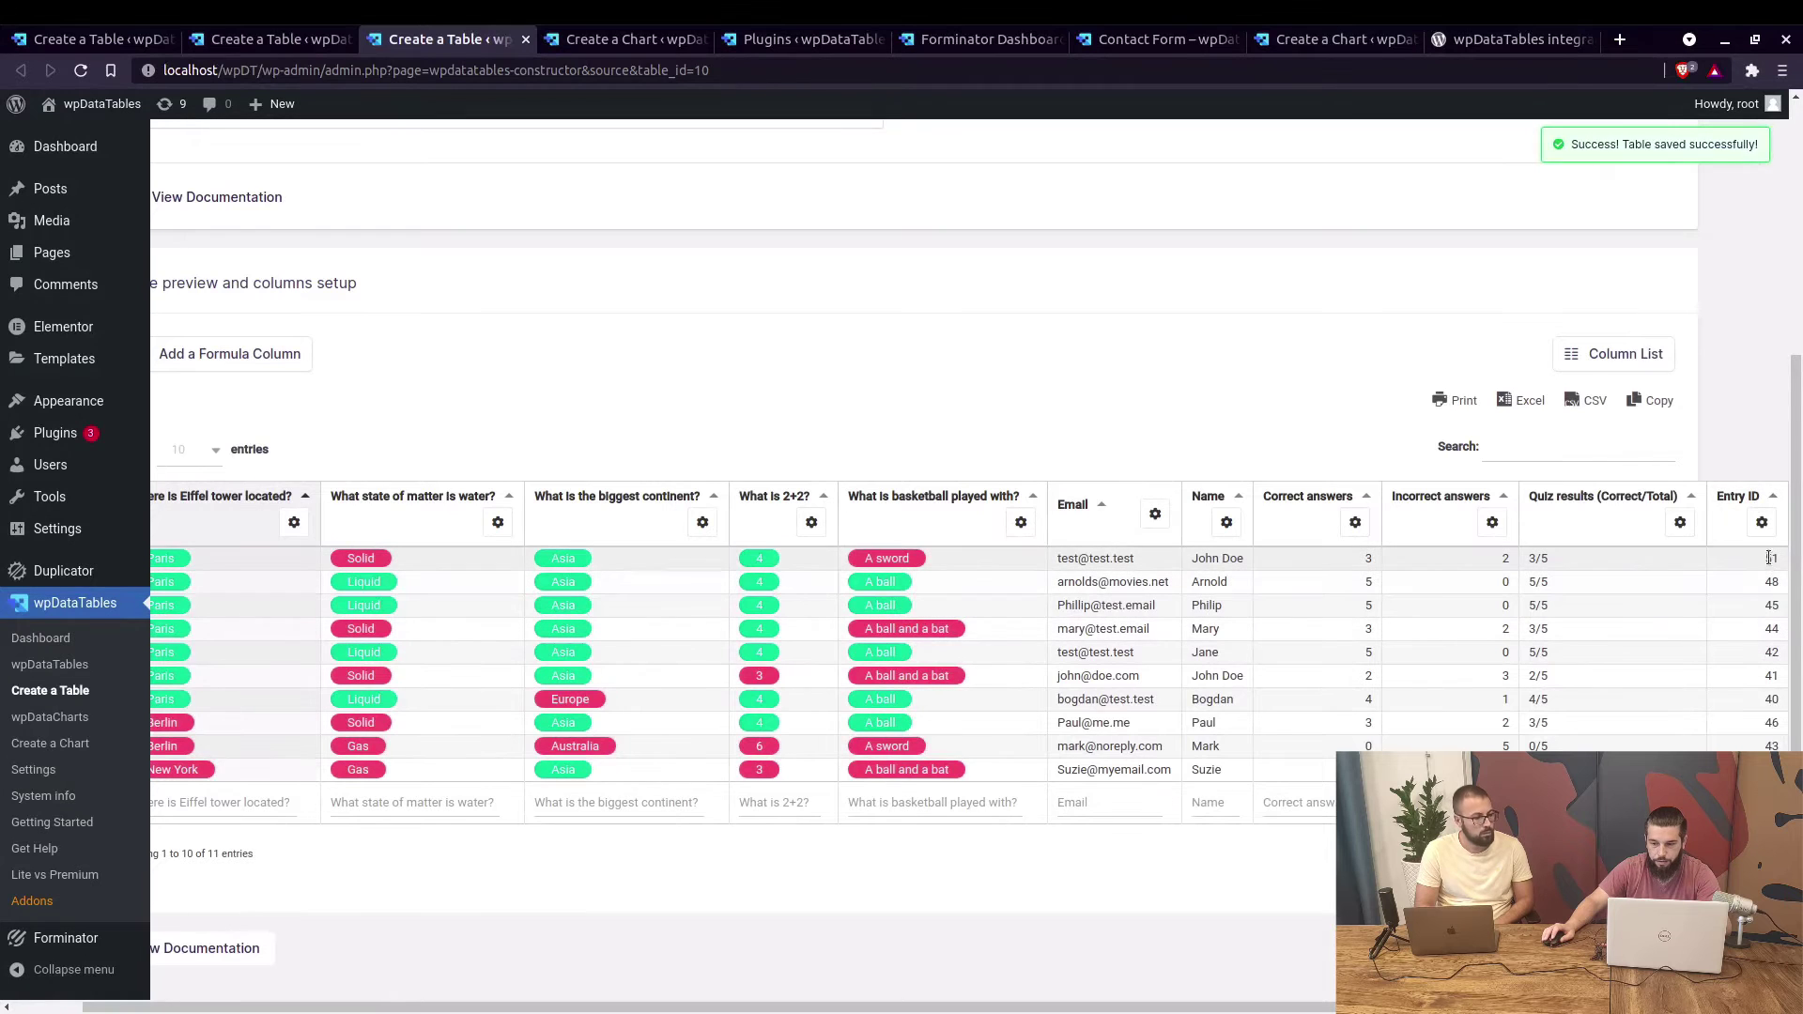
scroll(1094, 461, "up", 2)
scroll(1094, 454, "up", 3)
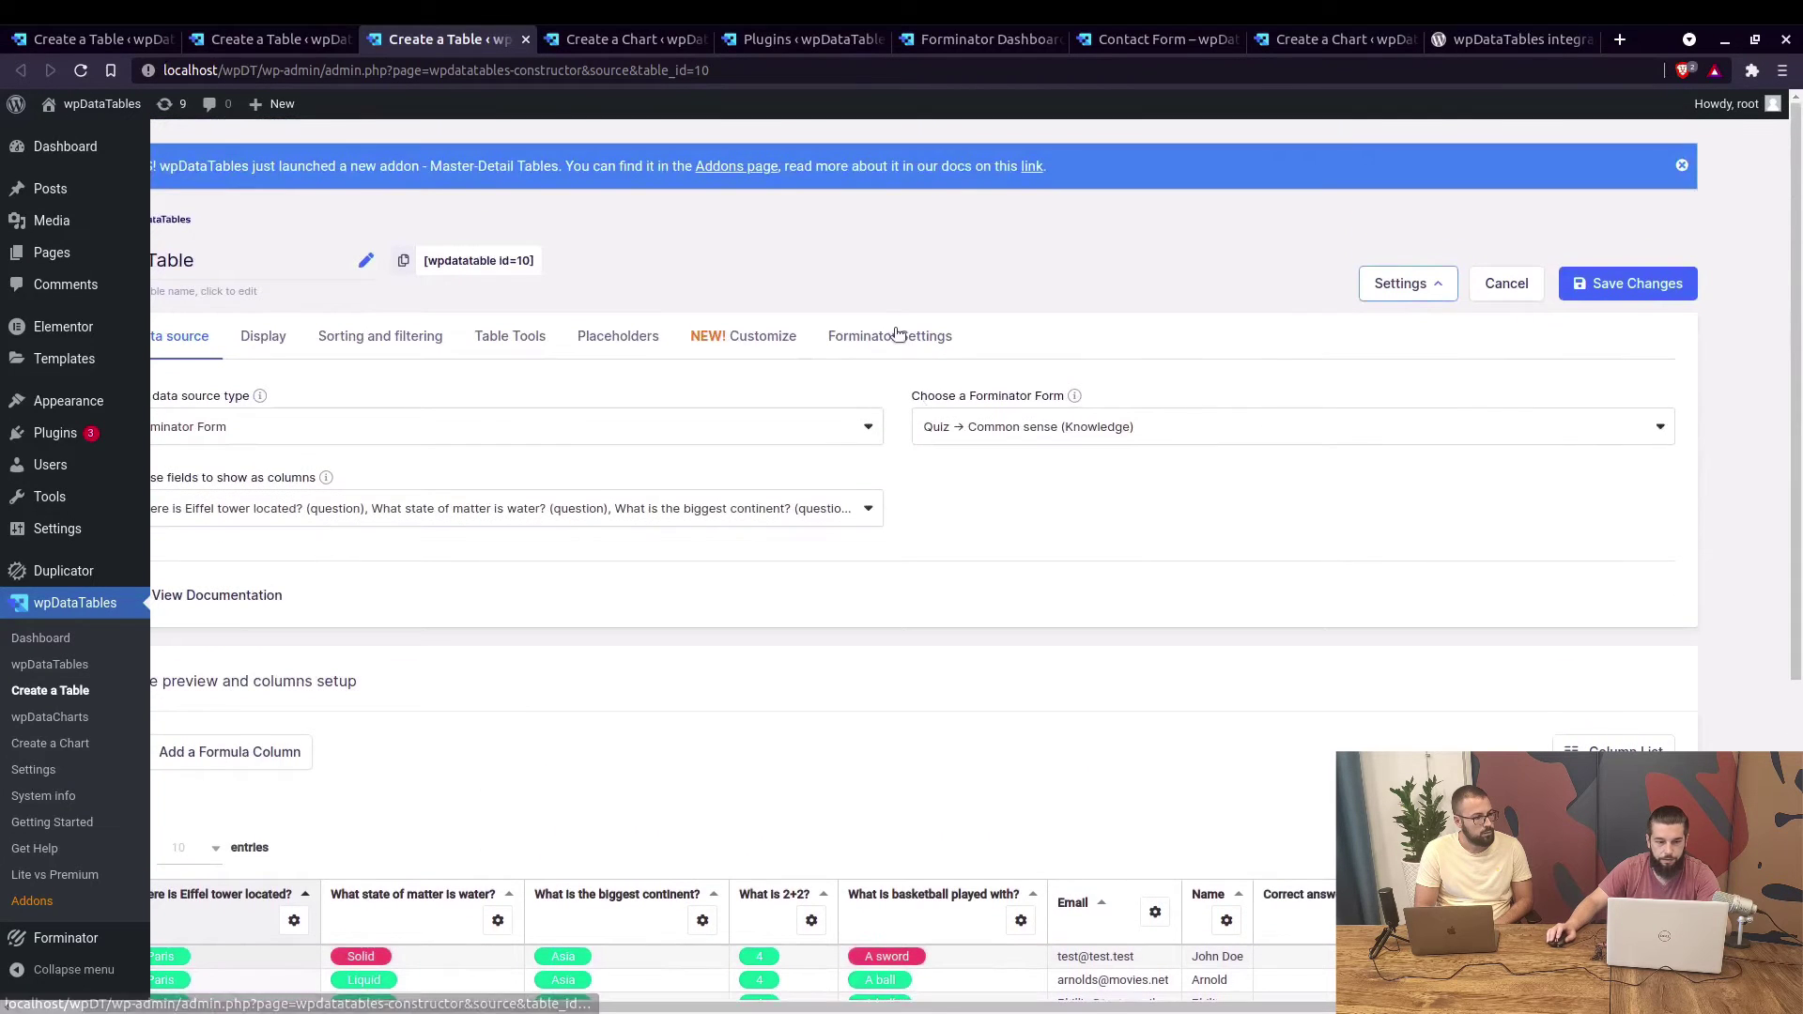
left_click(897, 338)
scroll(361, 460, "left", 2)
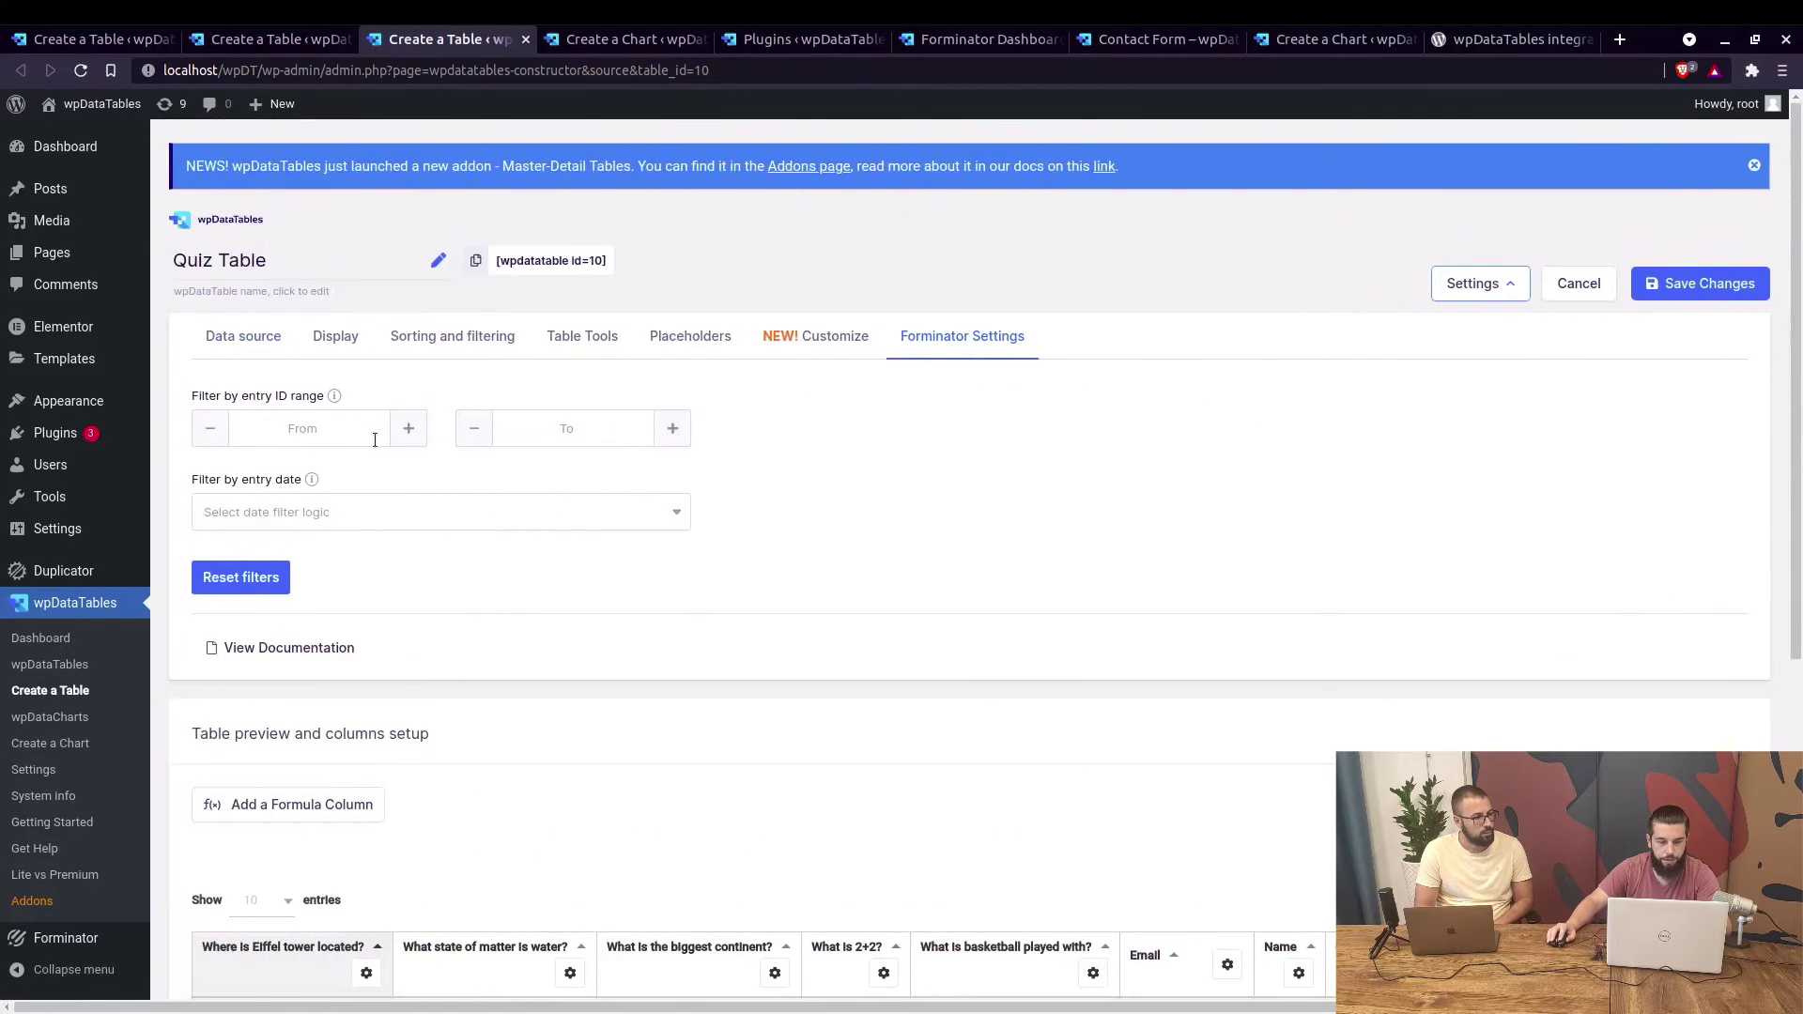
scroll(1144, 685, "down", 4)
scroll(1404, 683, "down", 1)
scroll(1404, 682, "right", 1)
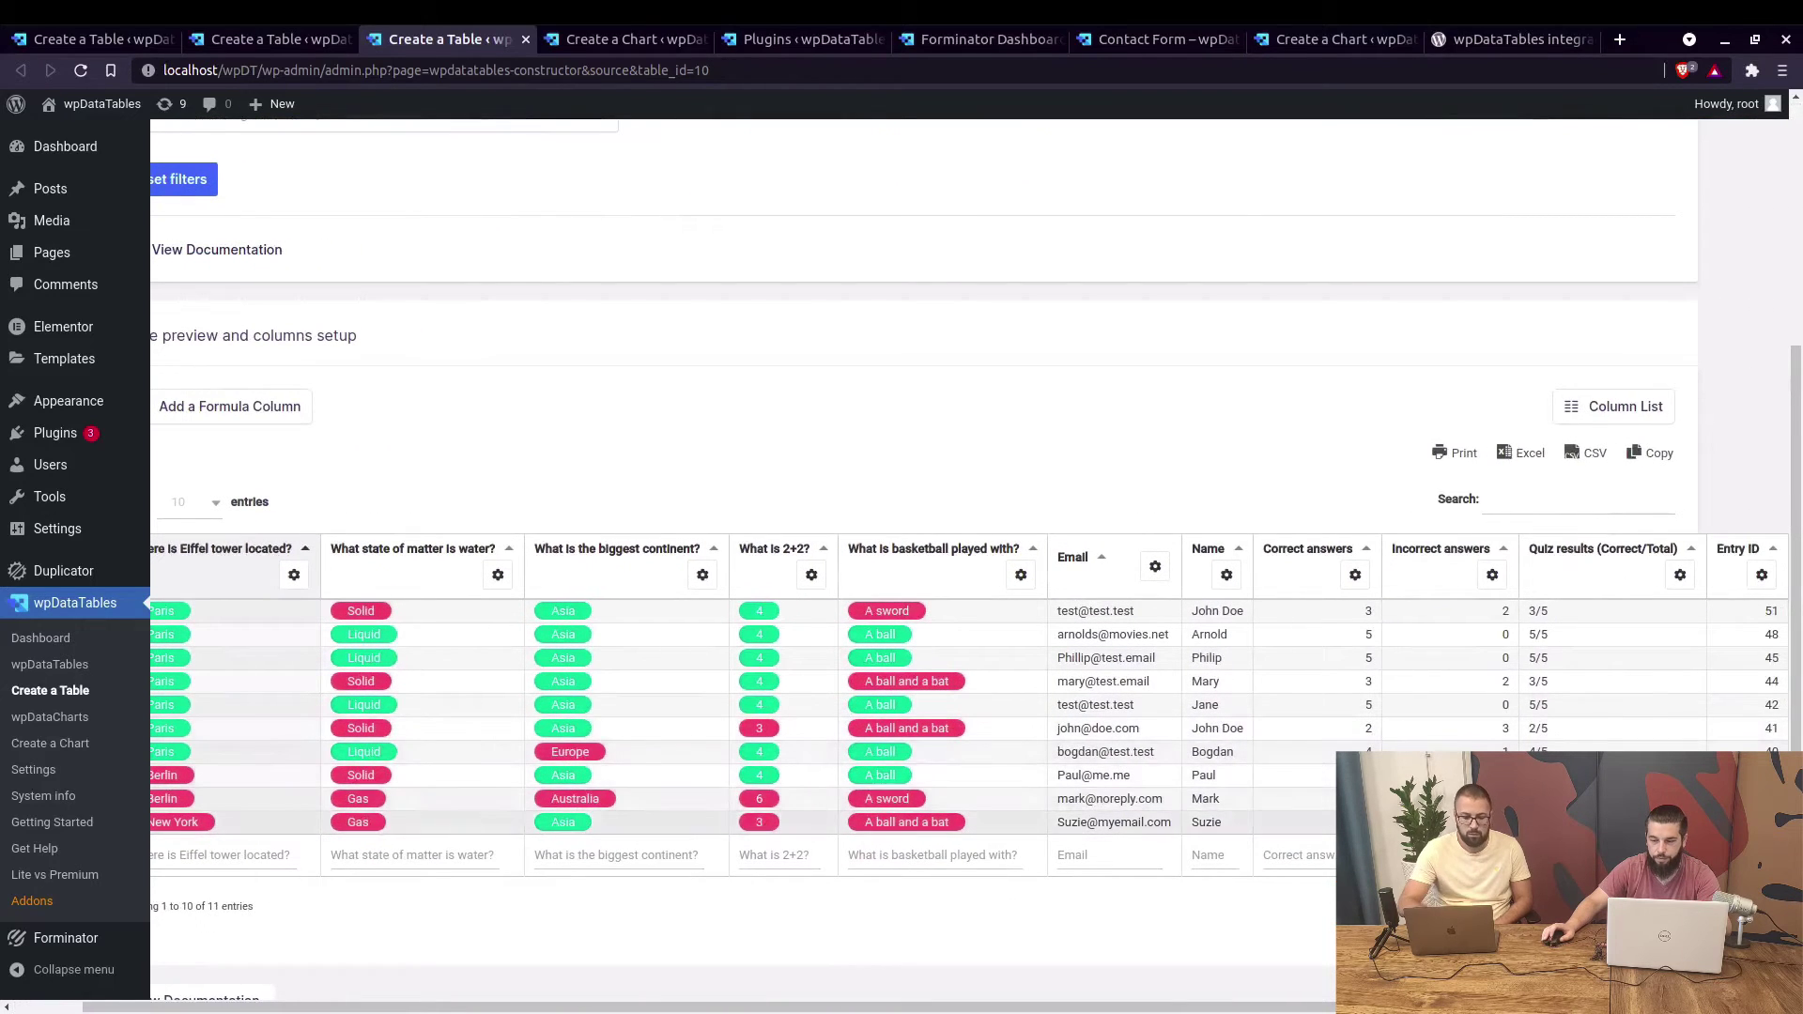
Filter the Quiz Table to entry IDs 4 through 45 and save, leaving six entries.
scroll(1078, 623, "left", 1)
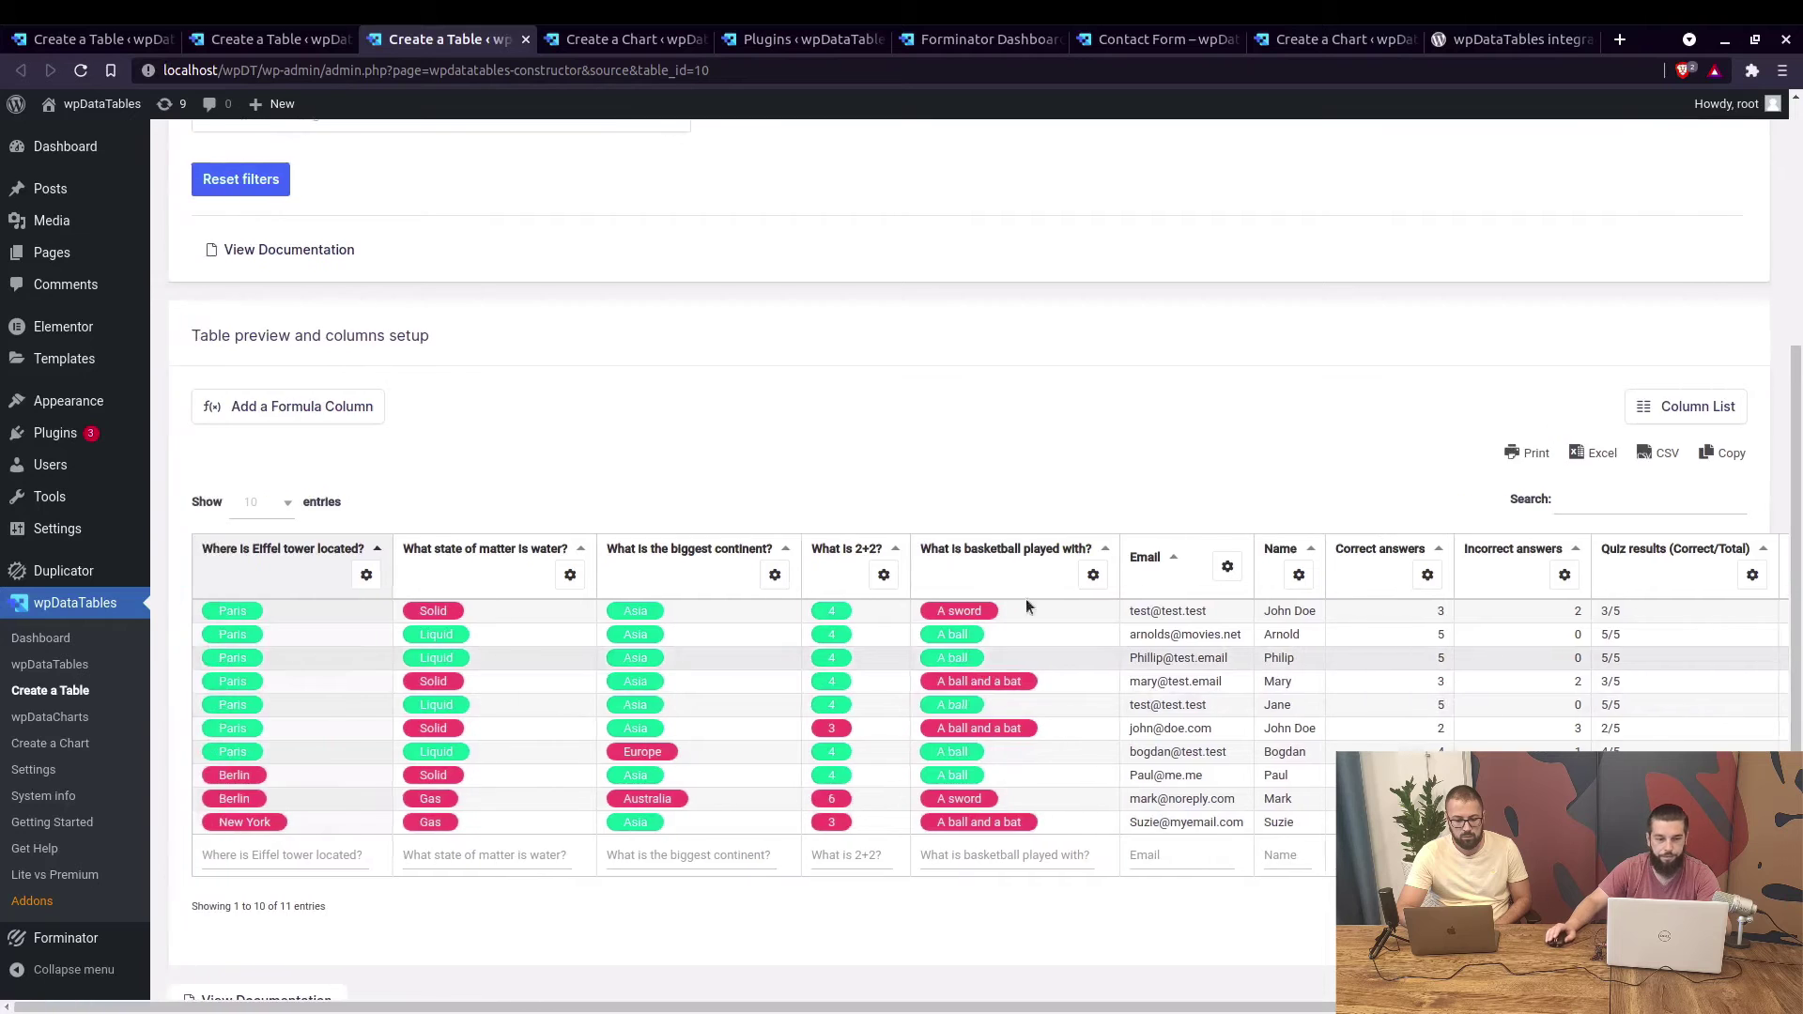
scroll(432, 407, "up", 5)
left_click(310, 428)
type("40")
left_click(564, 428)
type("45")
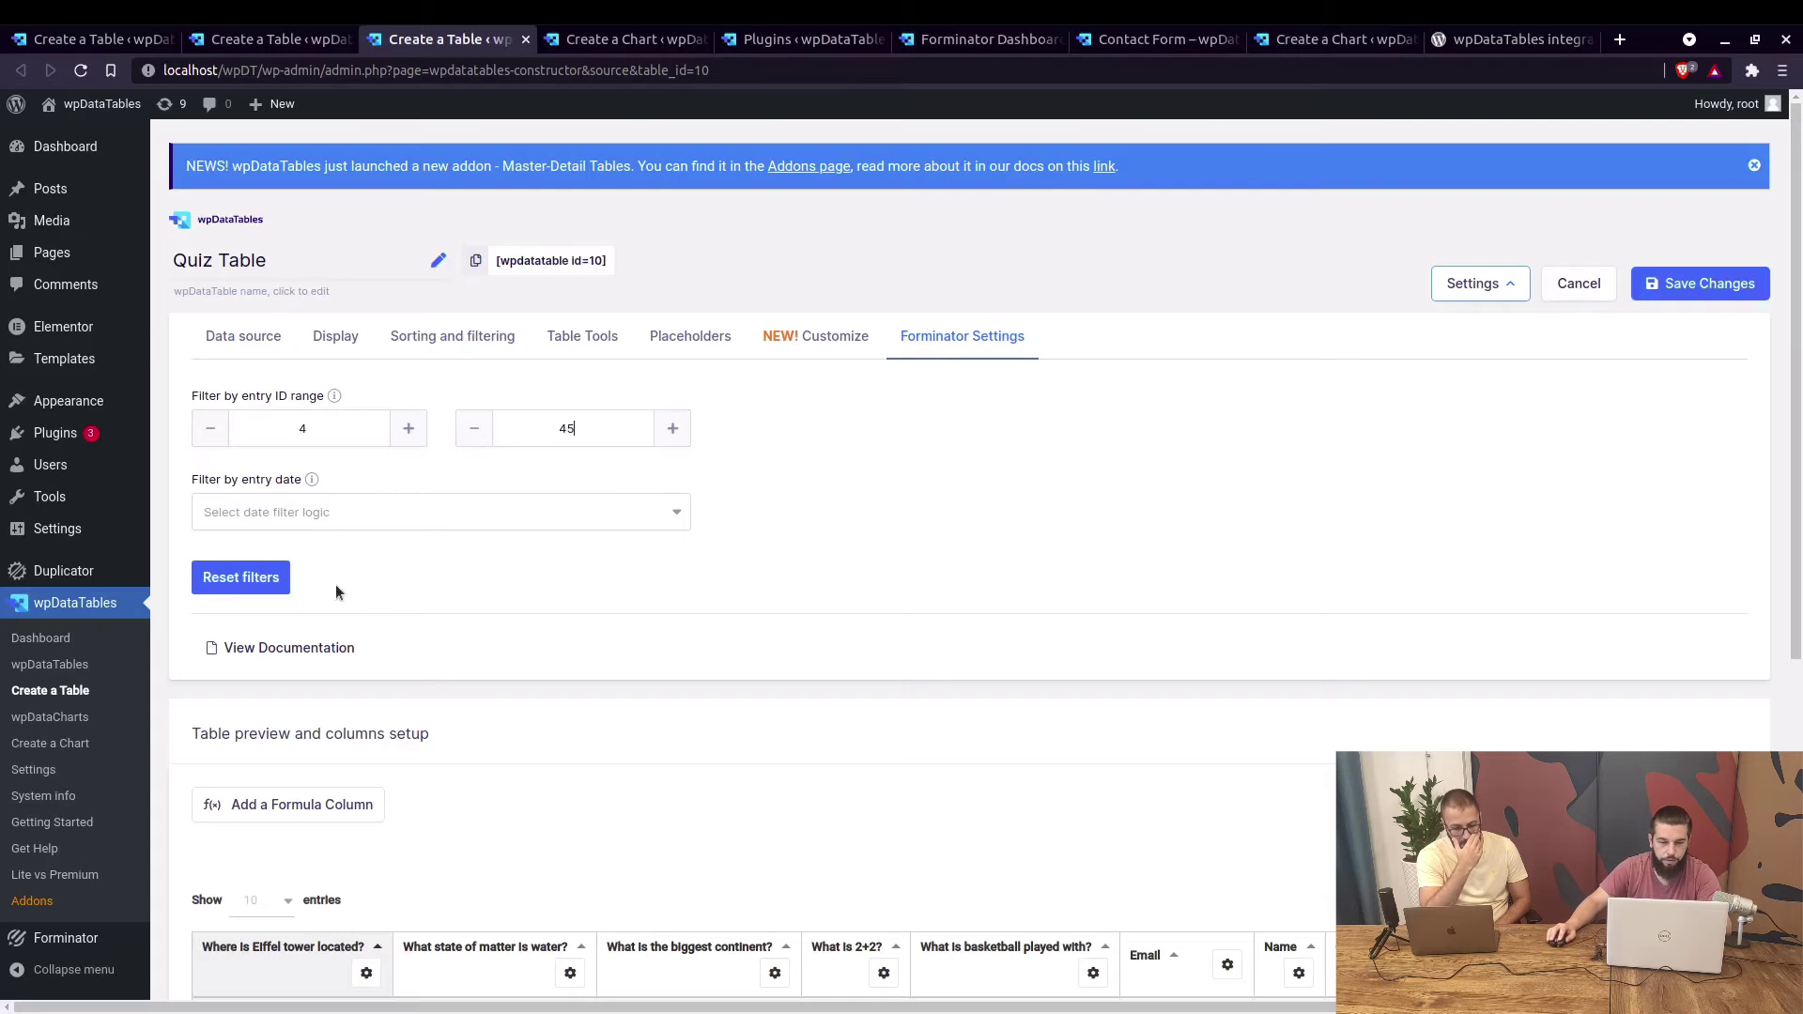
left_click(1703, 285)
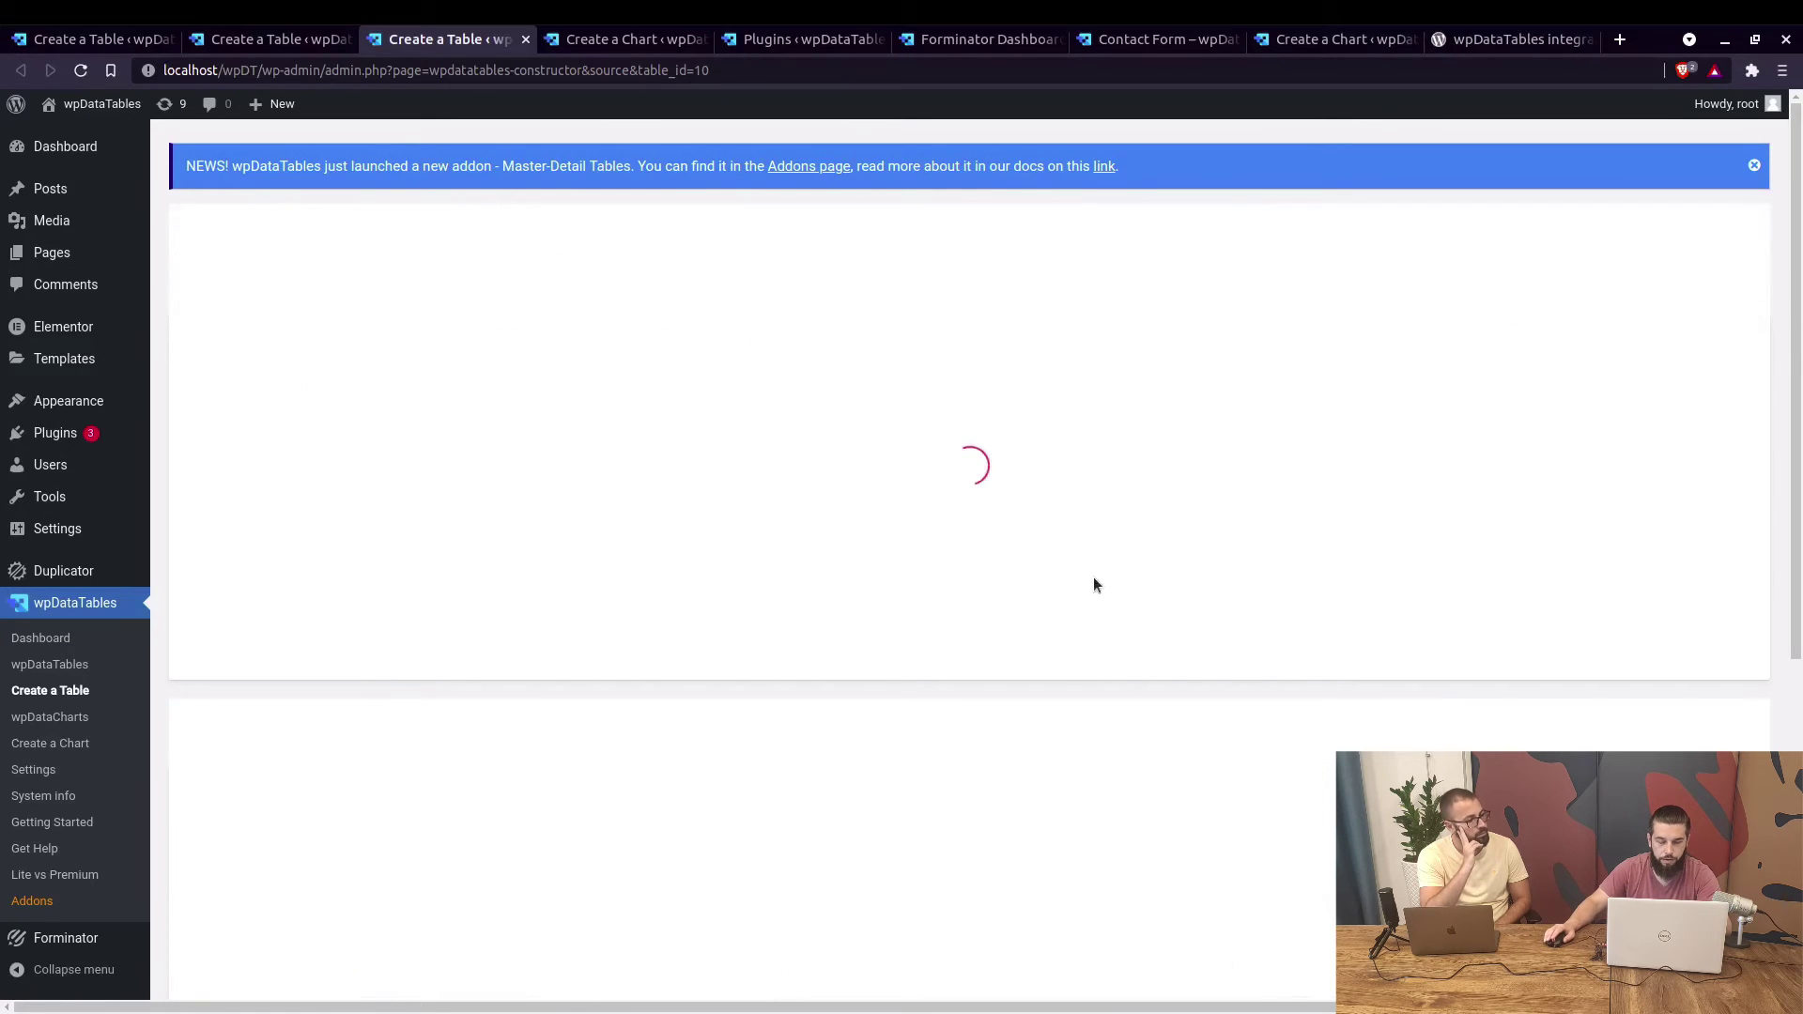
scroll(704, 548, "down", 4)
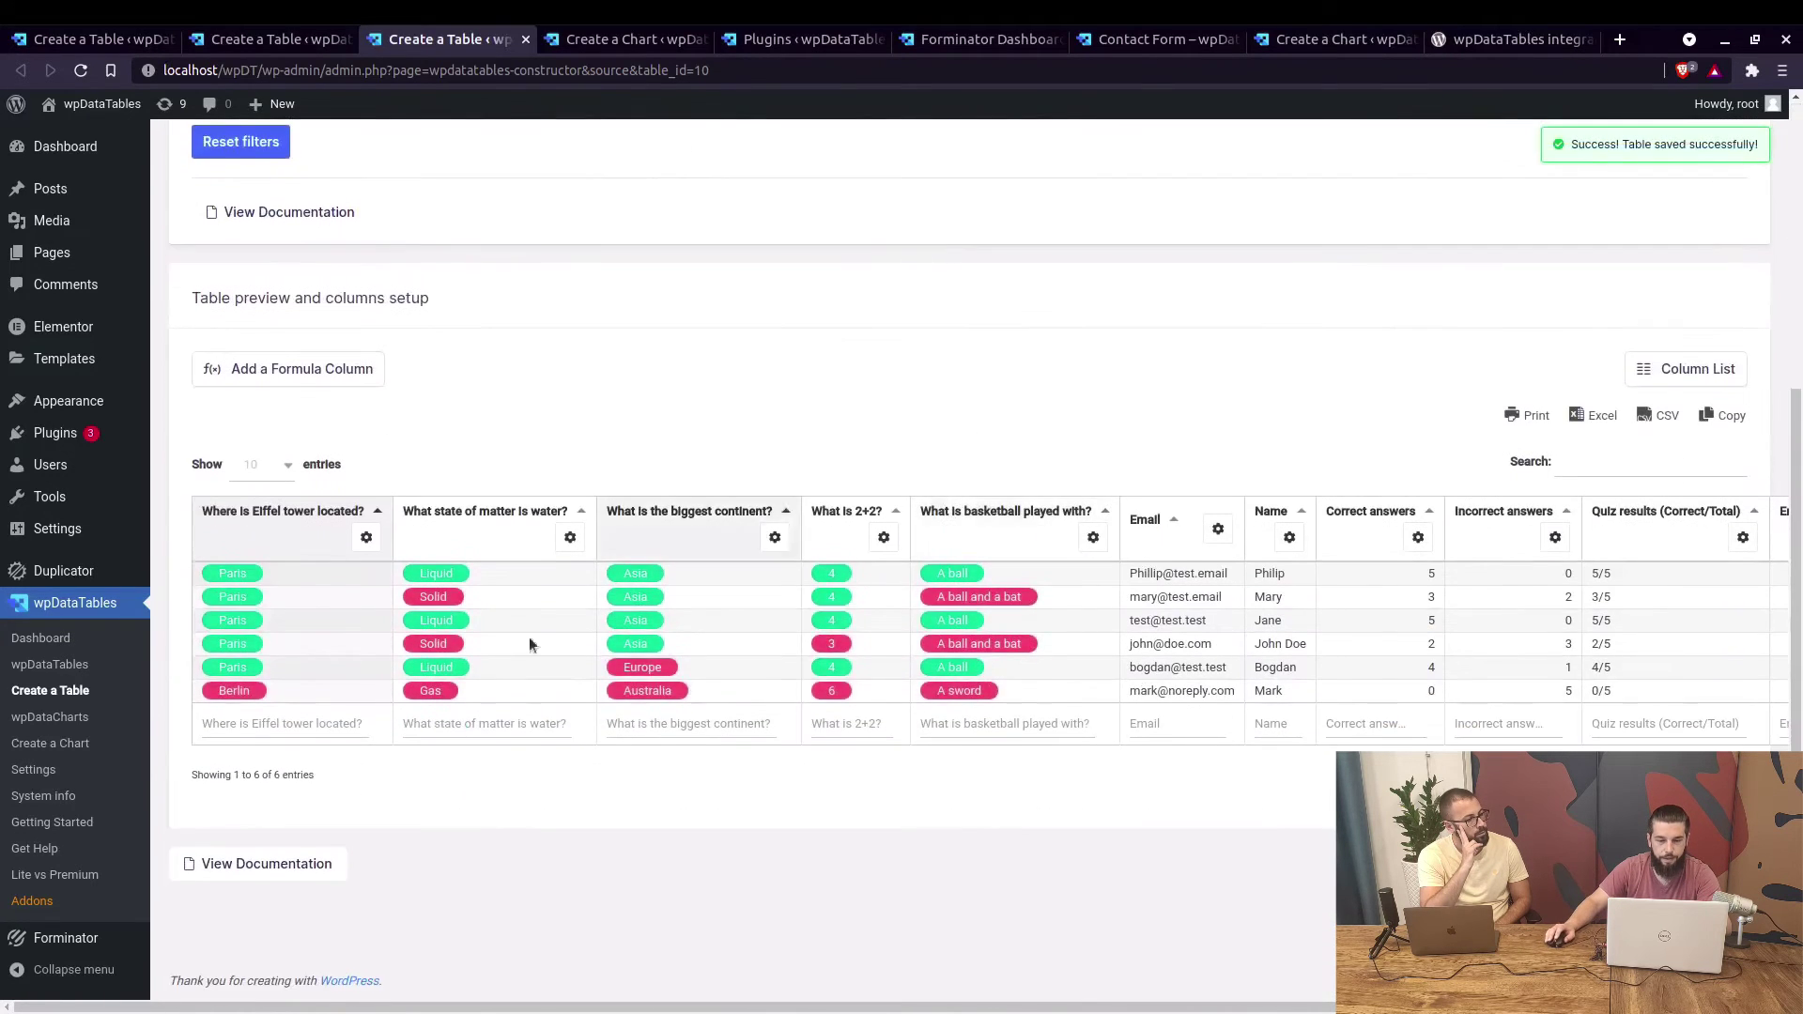
scroll(751, 587, "up", 5)
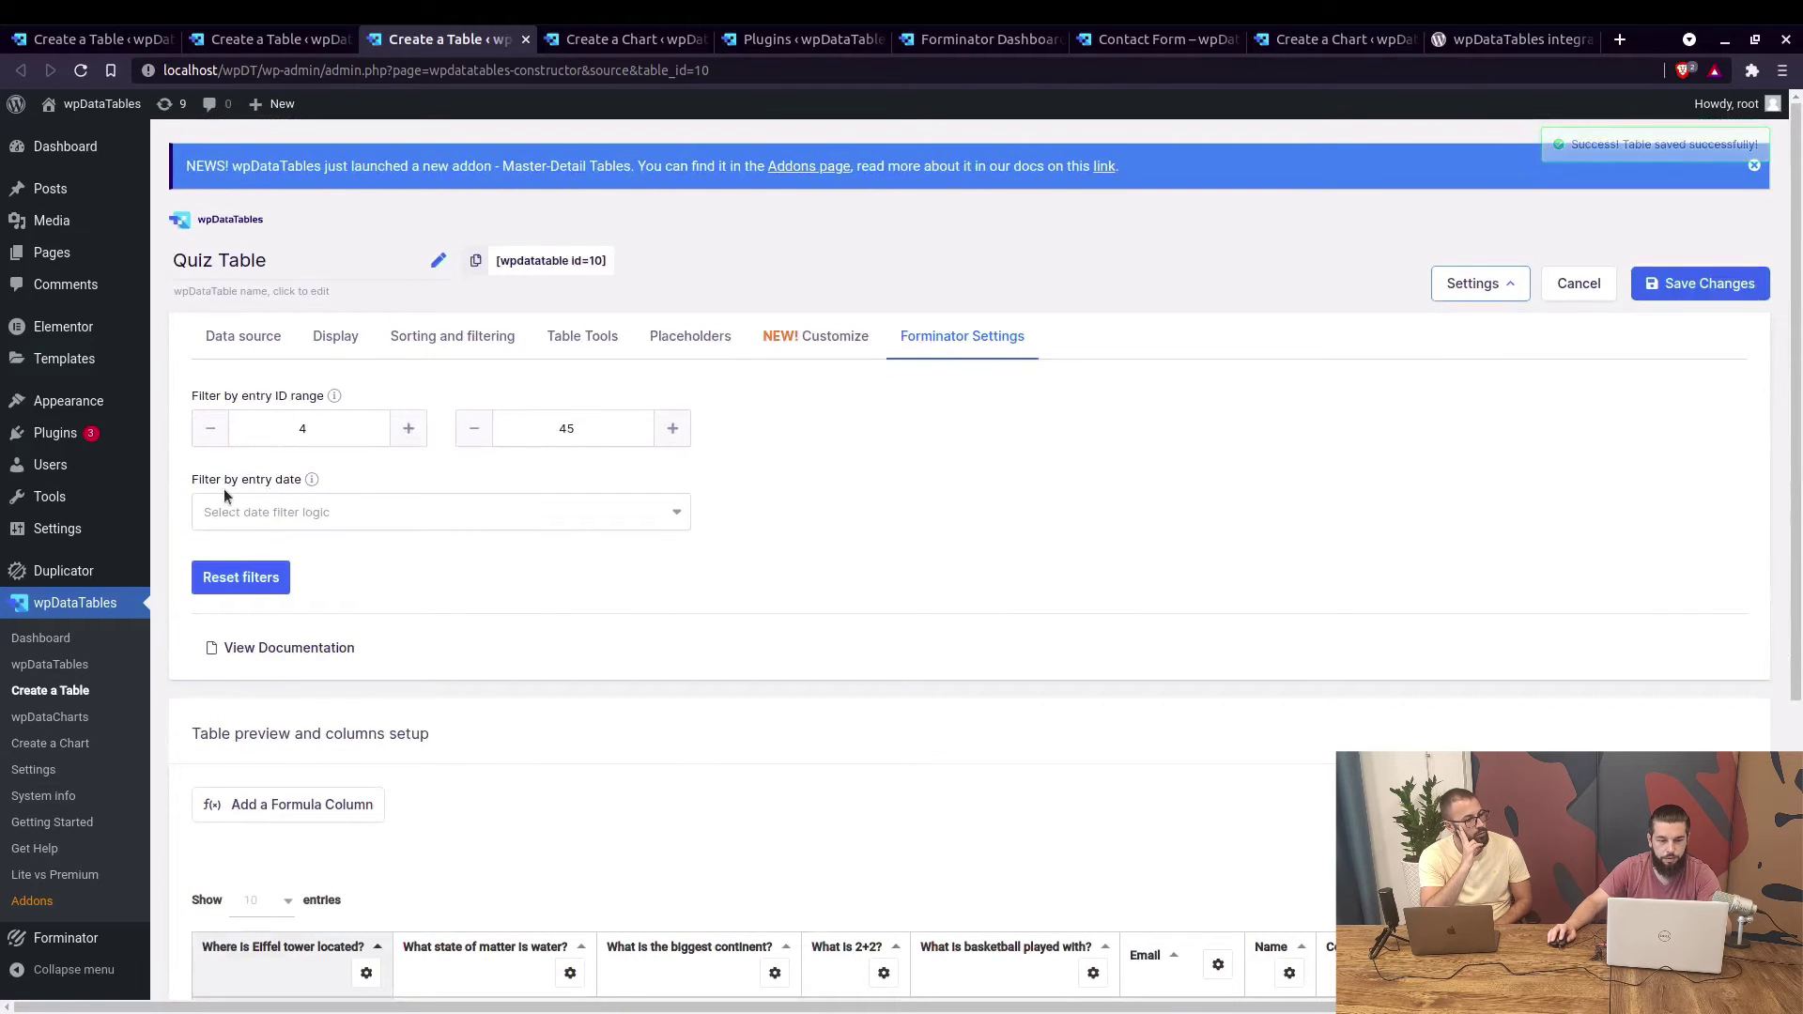
Set an entry date range filter from 1 July to 15 July 2021.
left_click(357, 515)
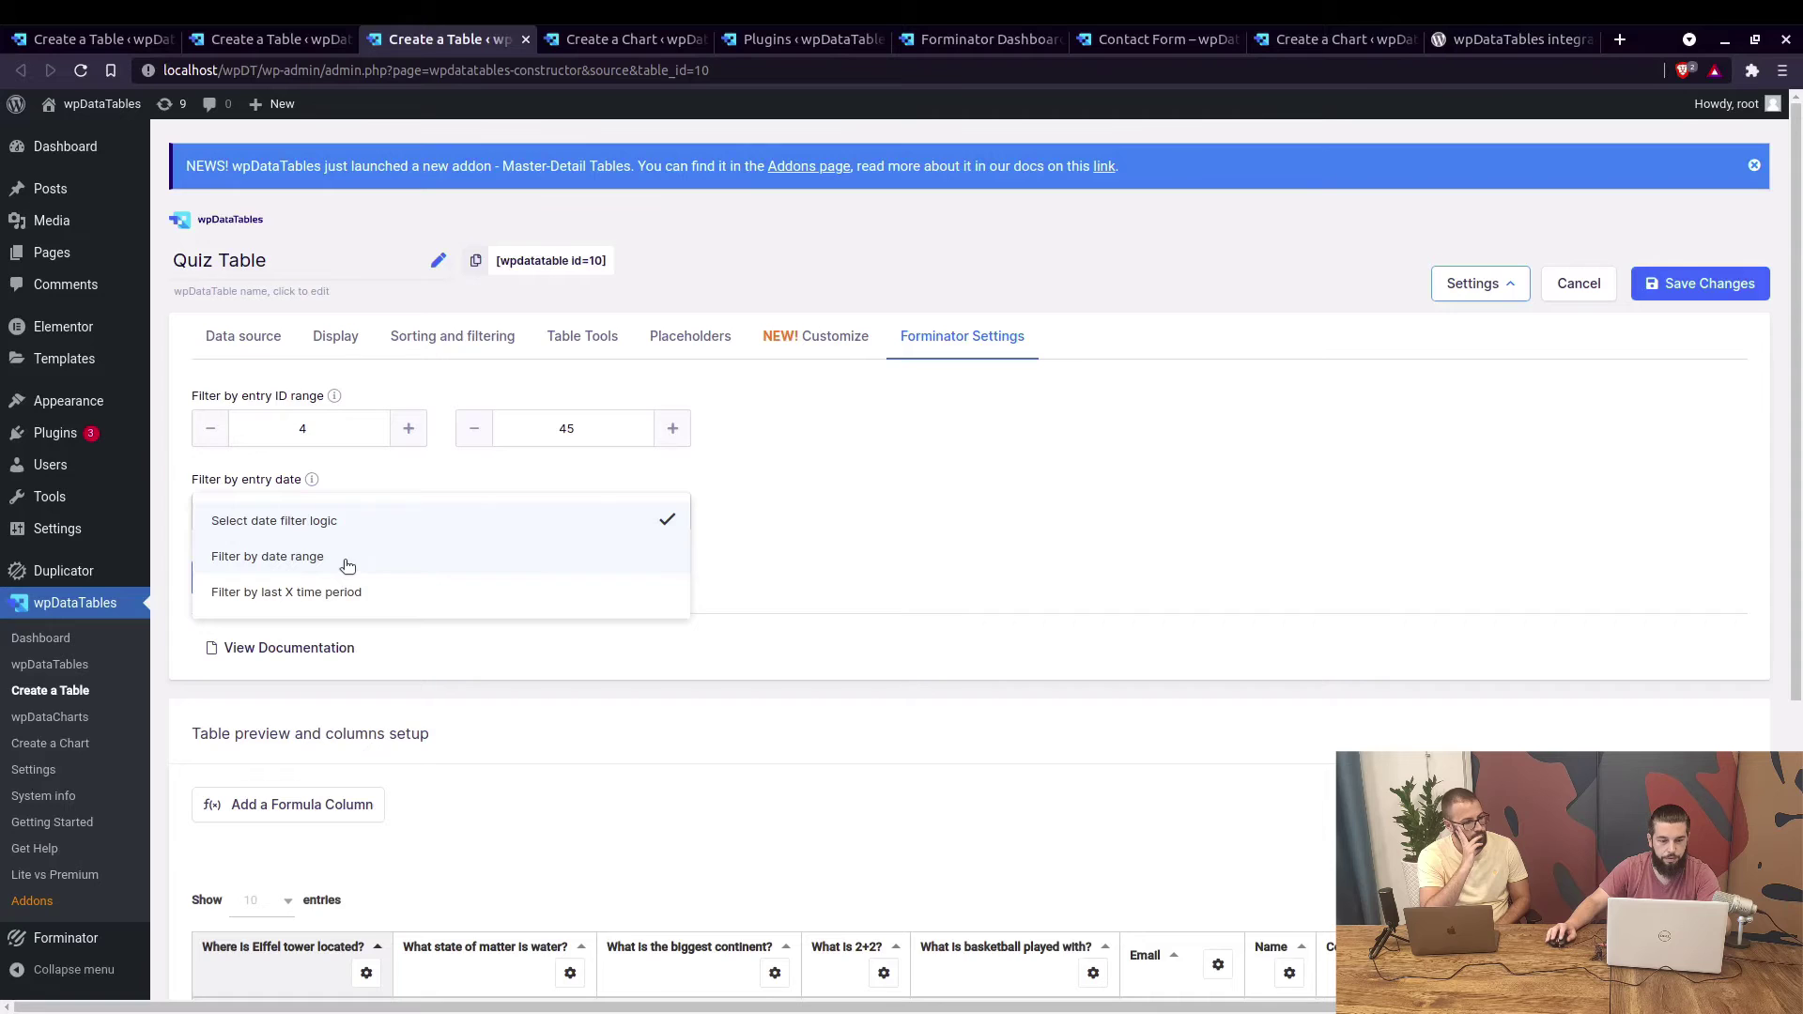
left_click(346, 558)
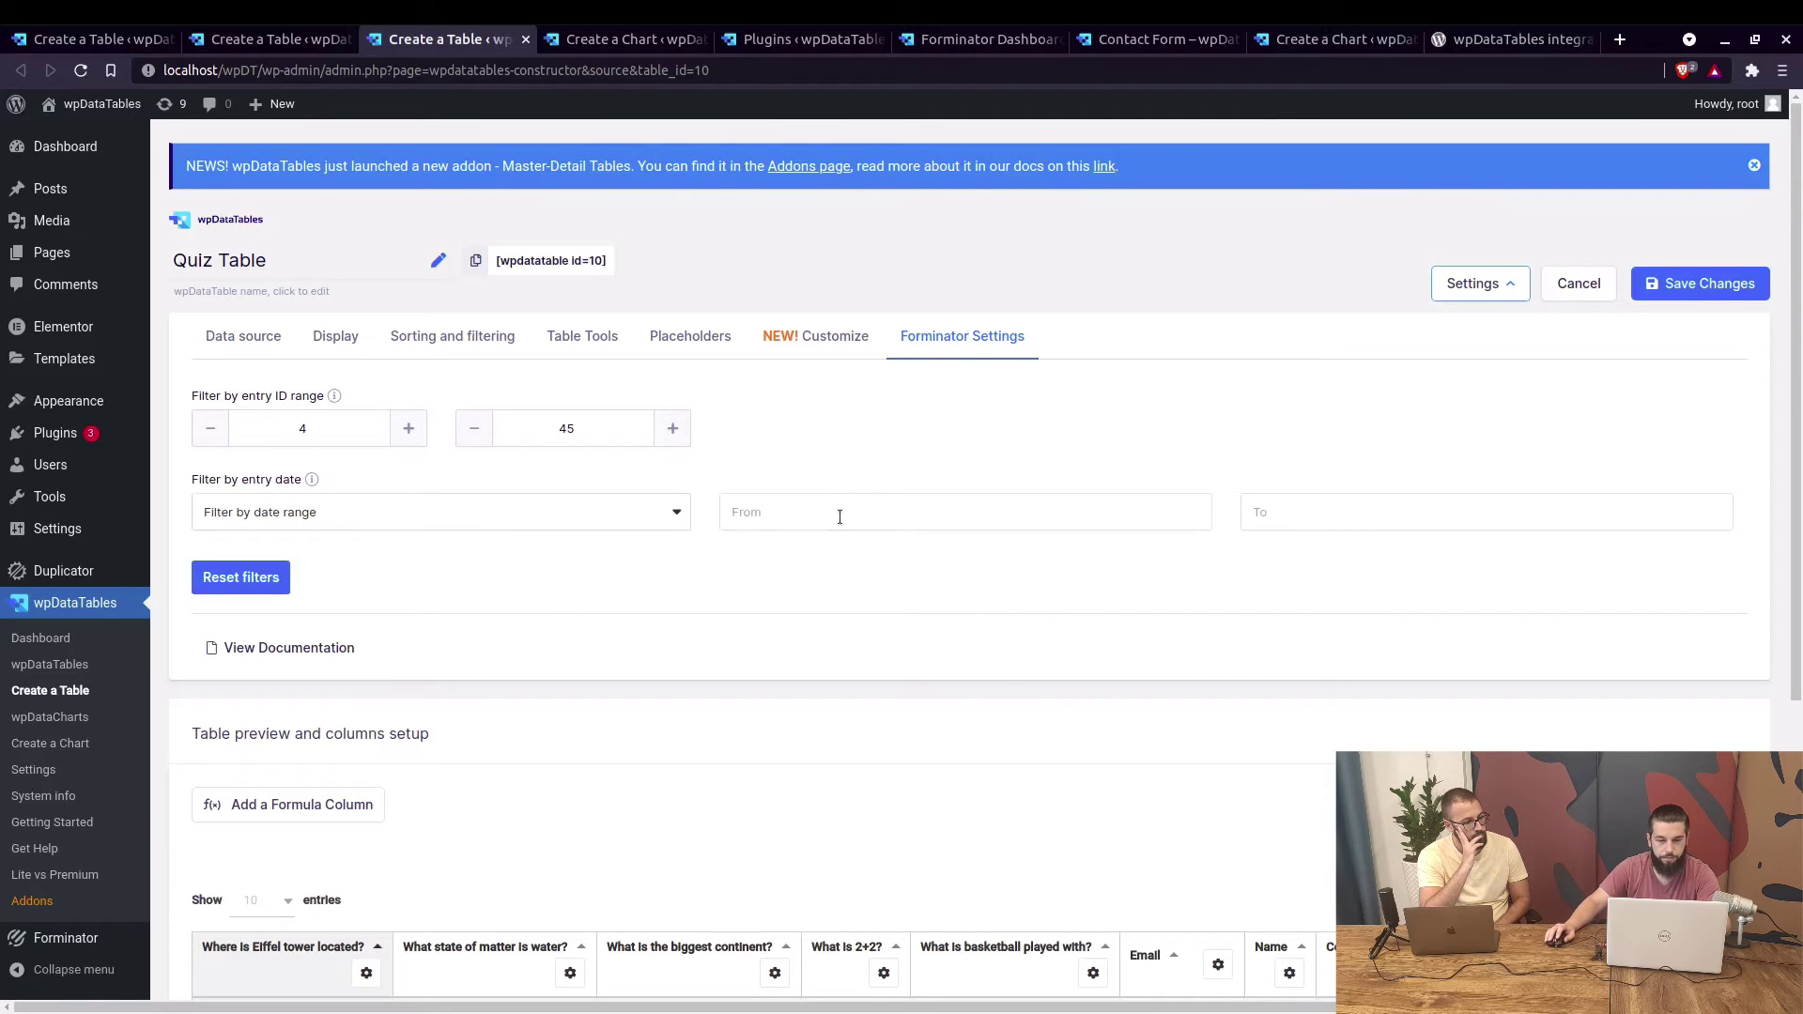
left_click(839, 516)
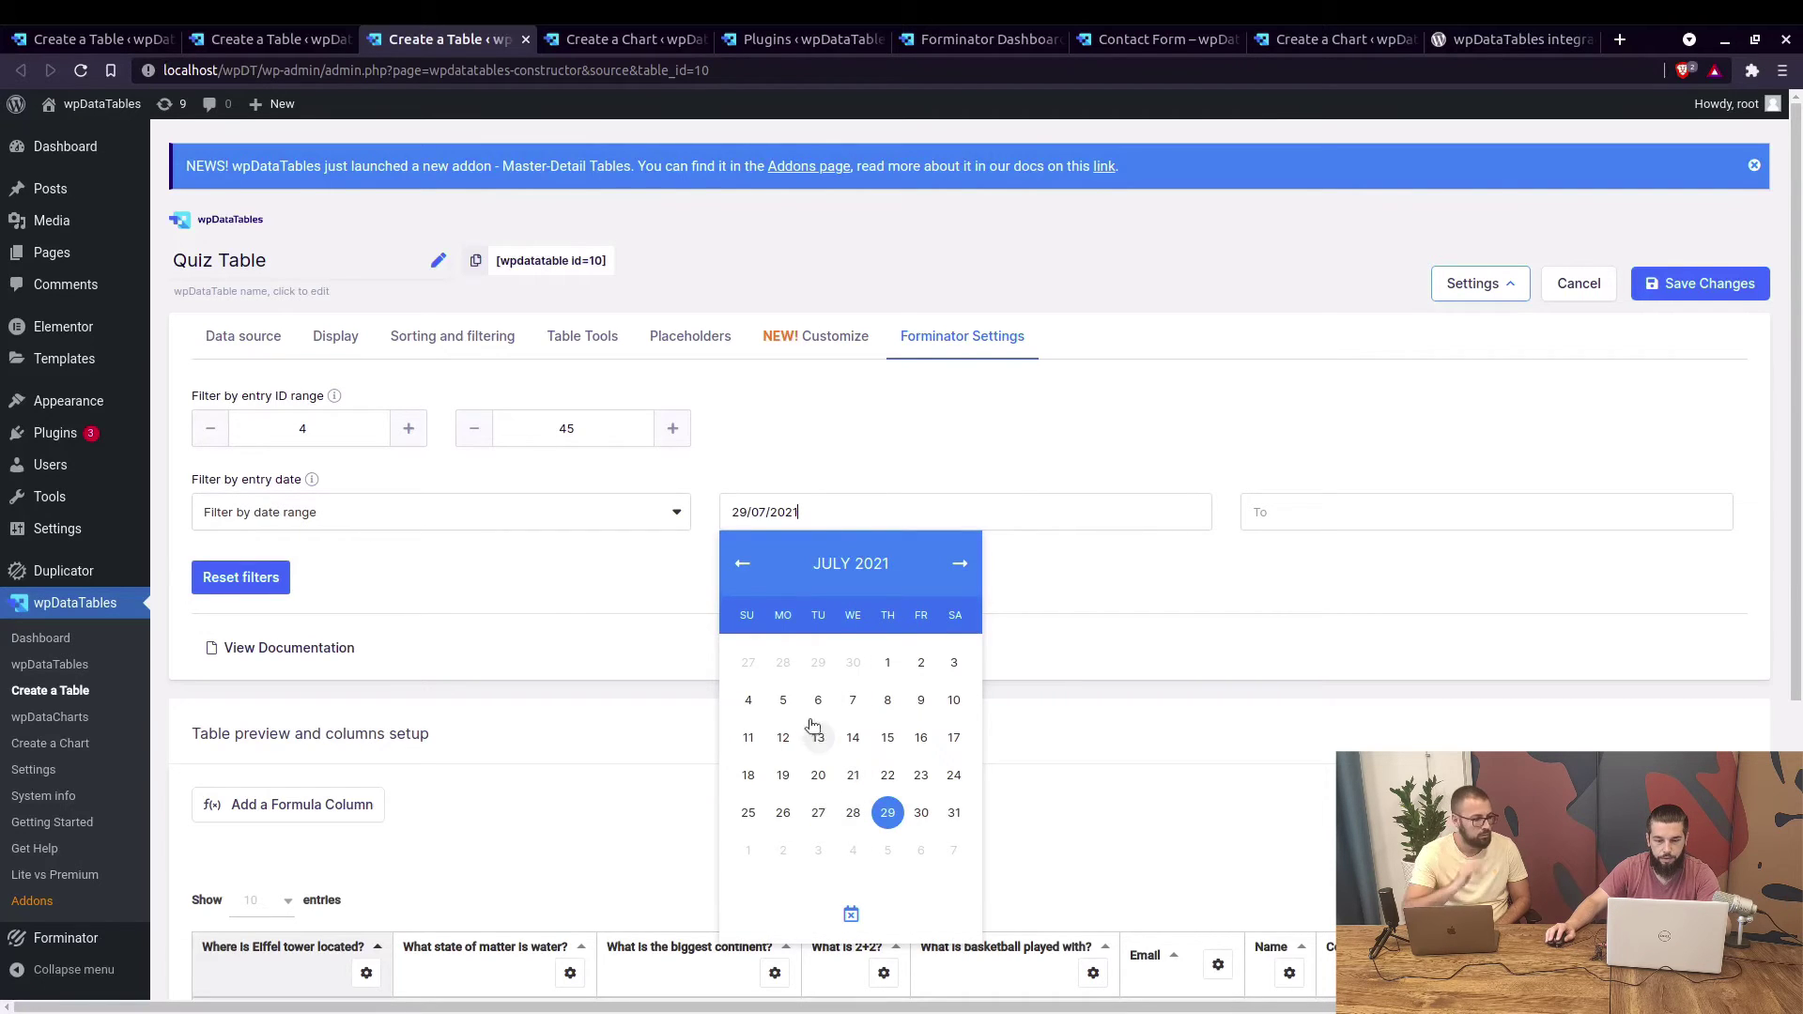
left_click(887, 662)
left_click(1248, 515)
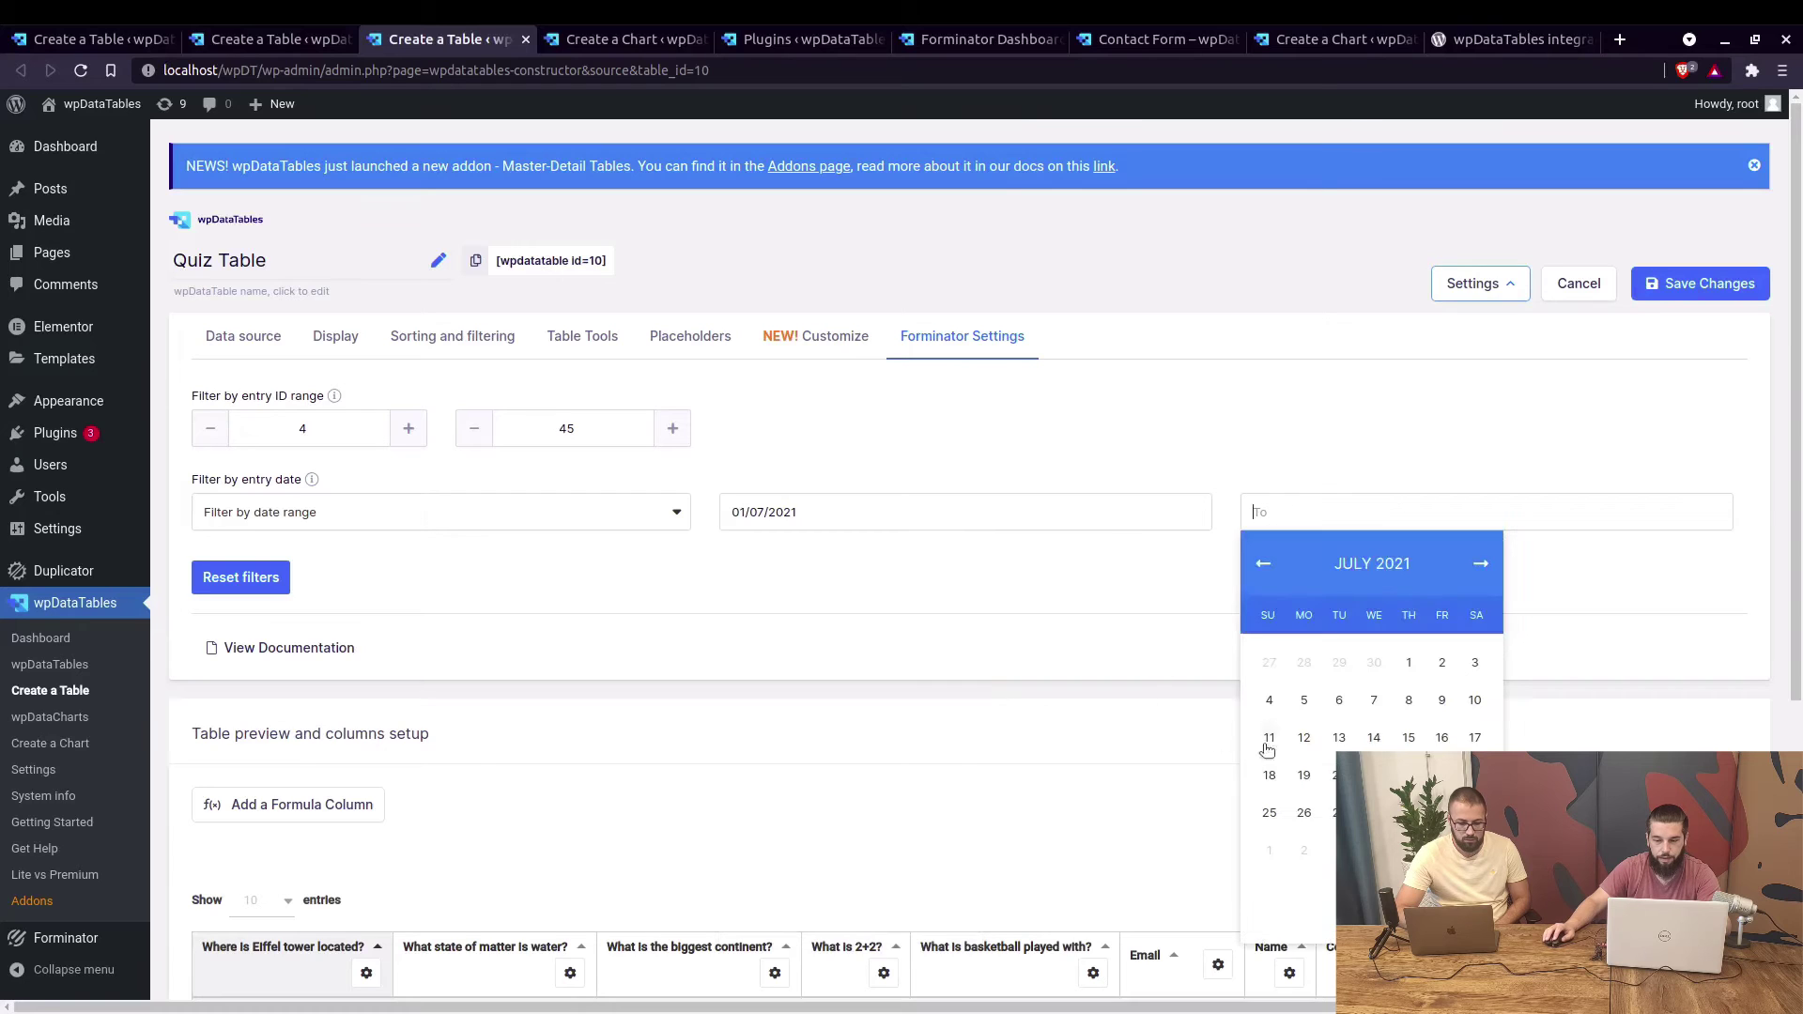
left_click(1408, 737)
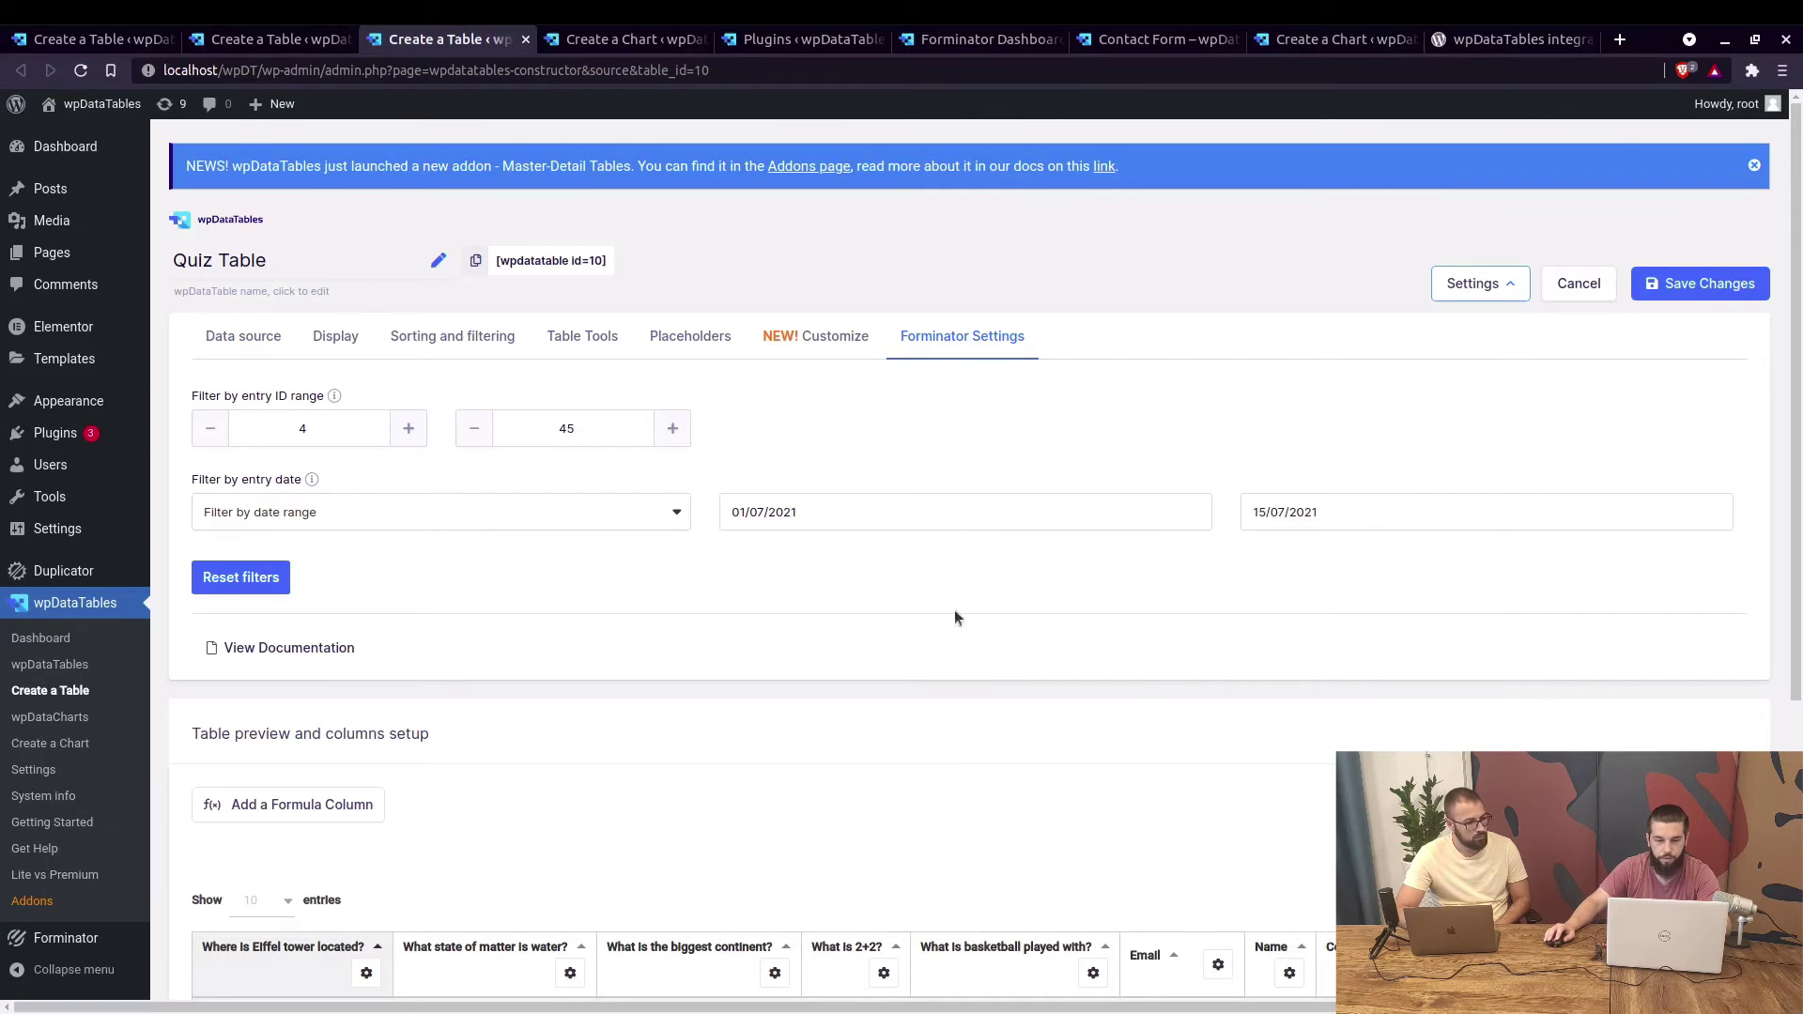
Switch the date logic to 'Filter by last X time period', then reset all filters.
left_click(642, 526)
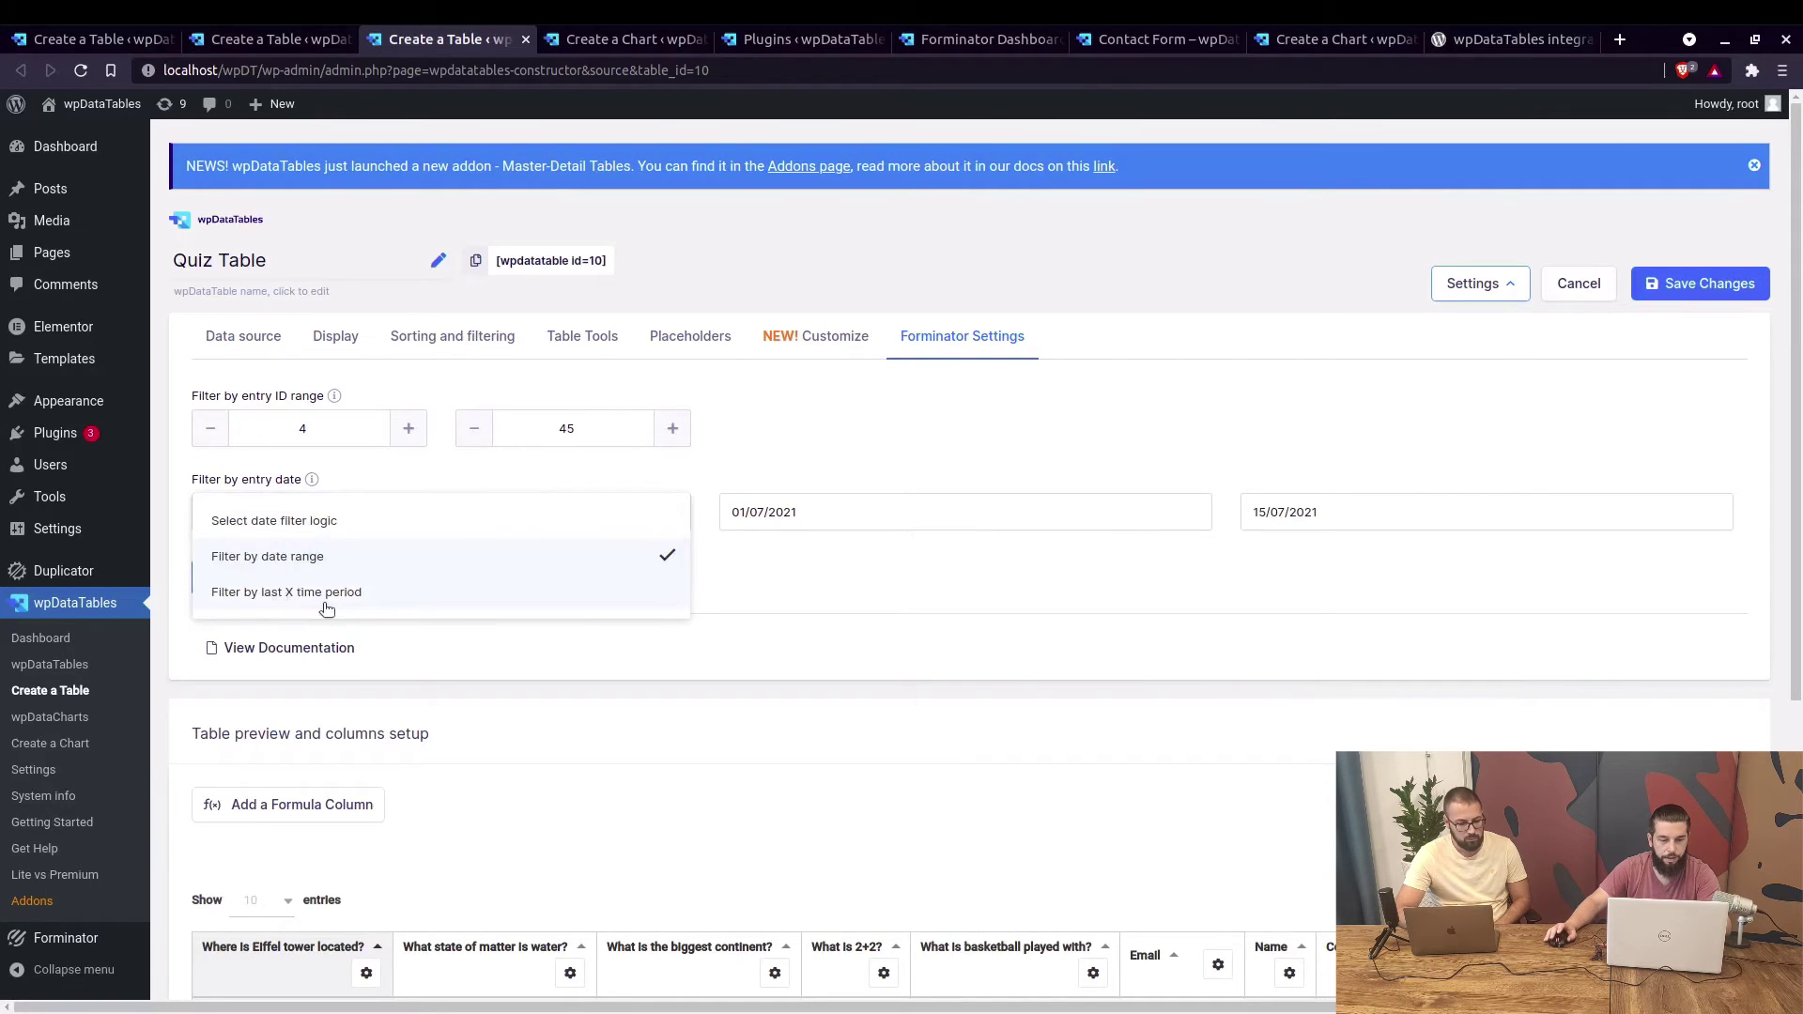
left_click(326, 601)
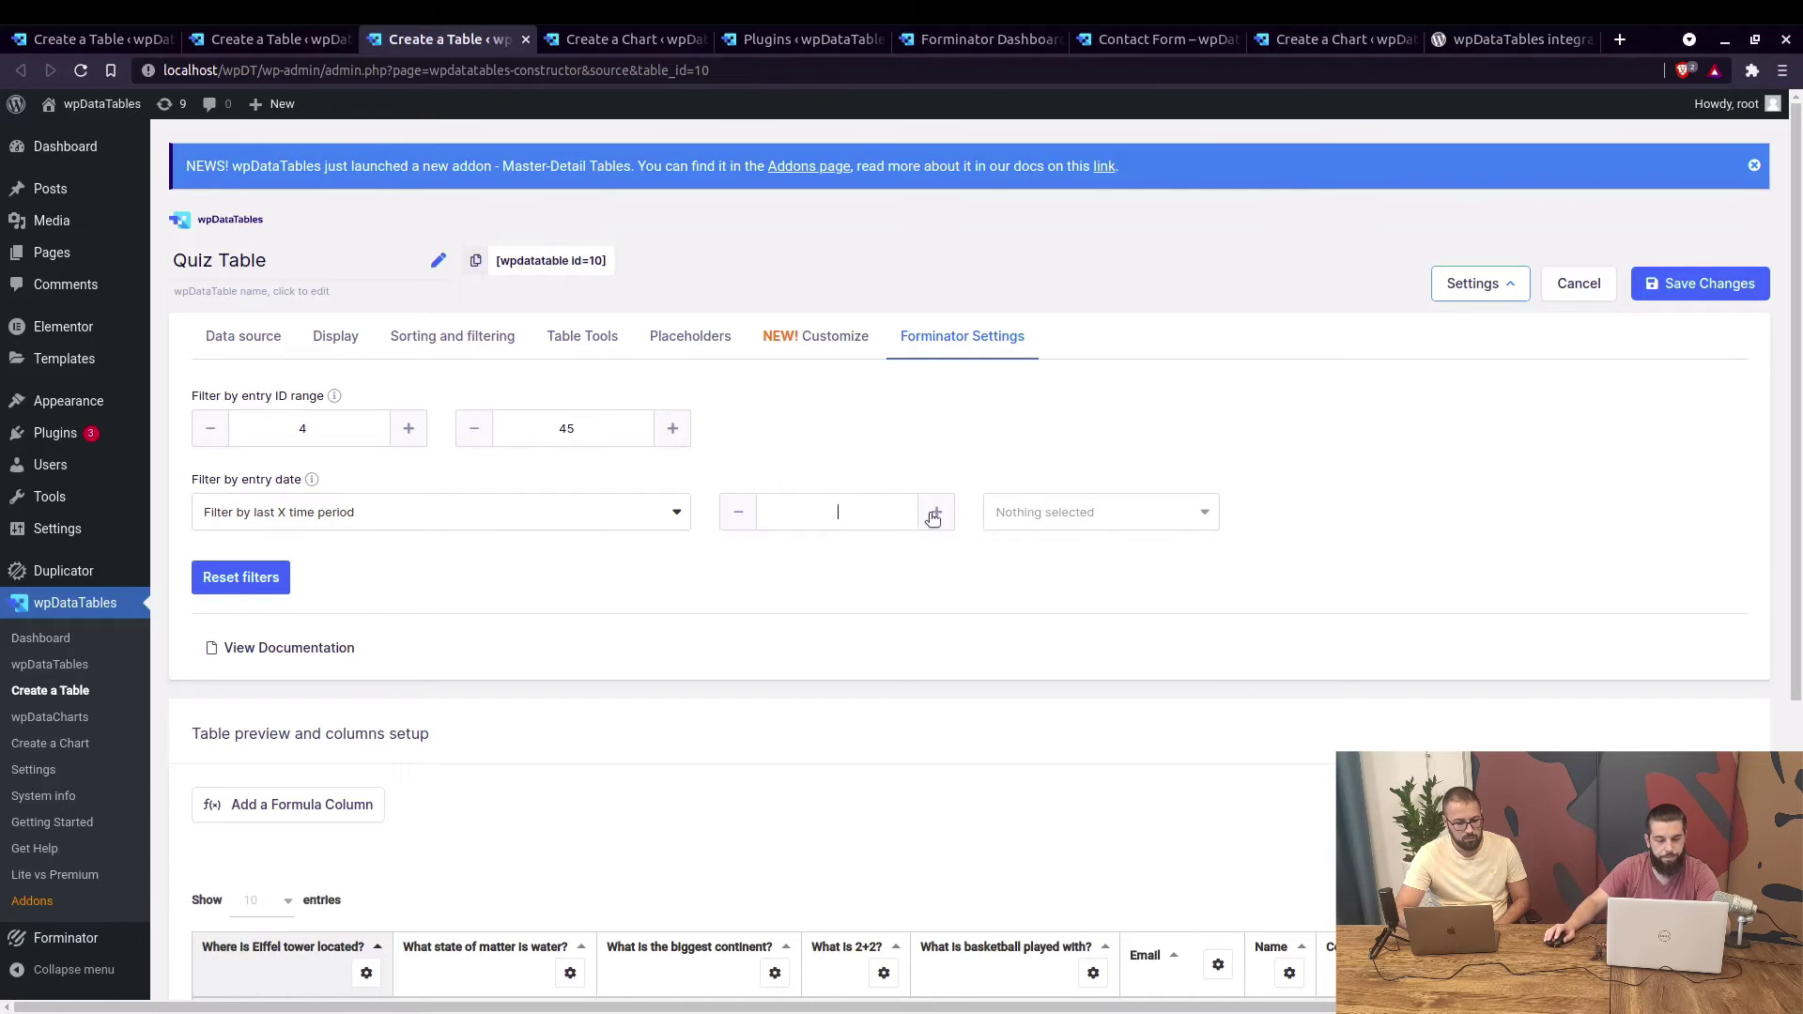
left_click(1094, 518)
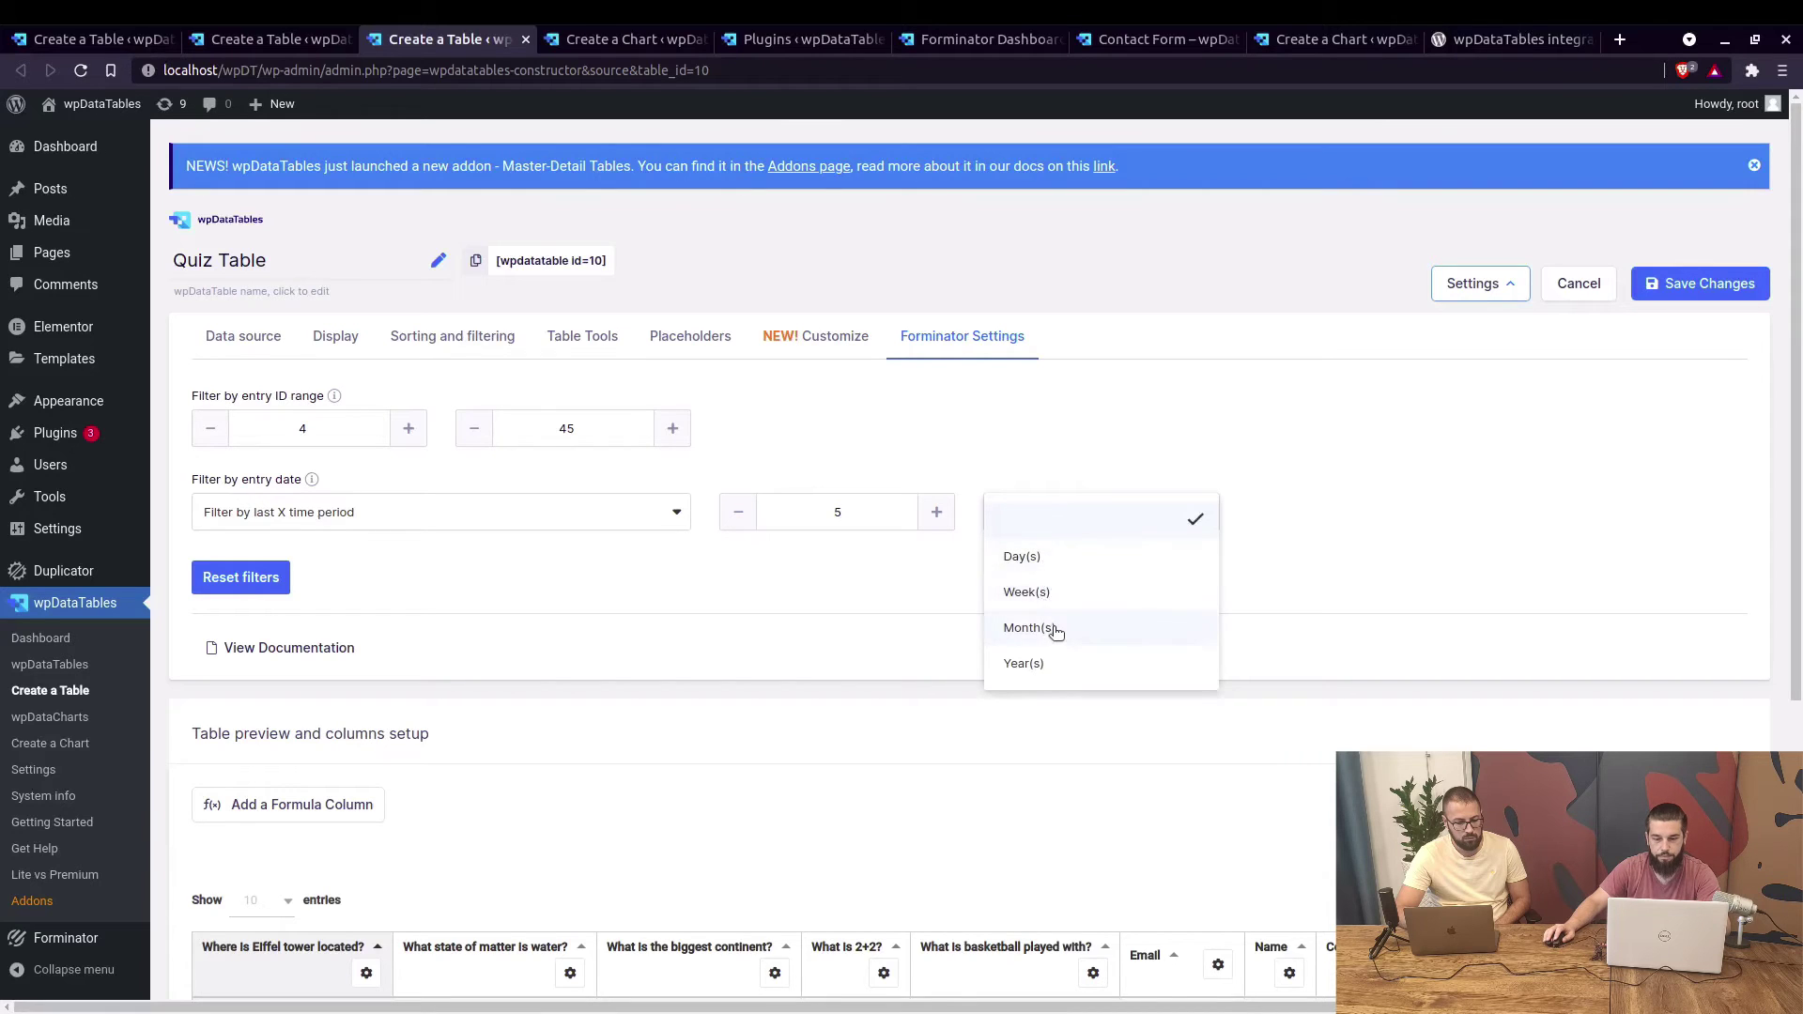
left_click(1321, 566)
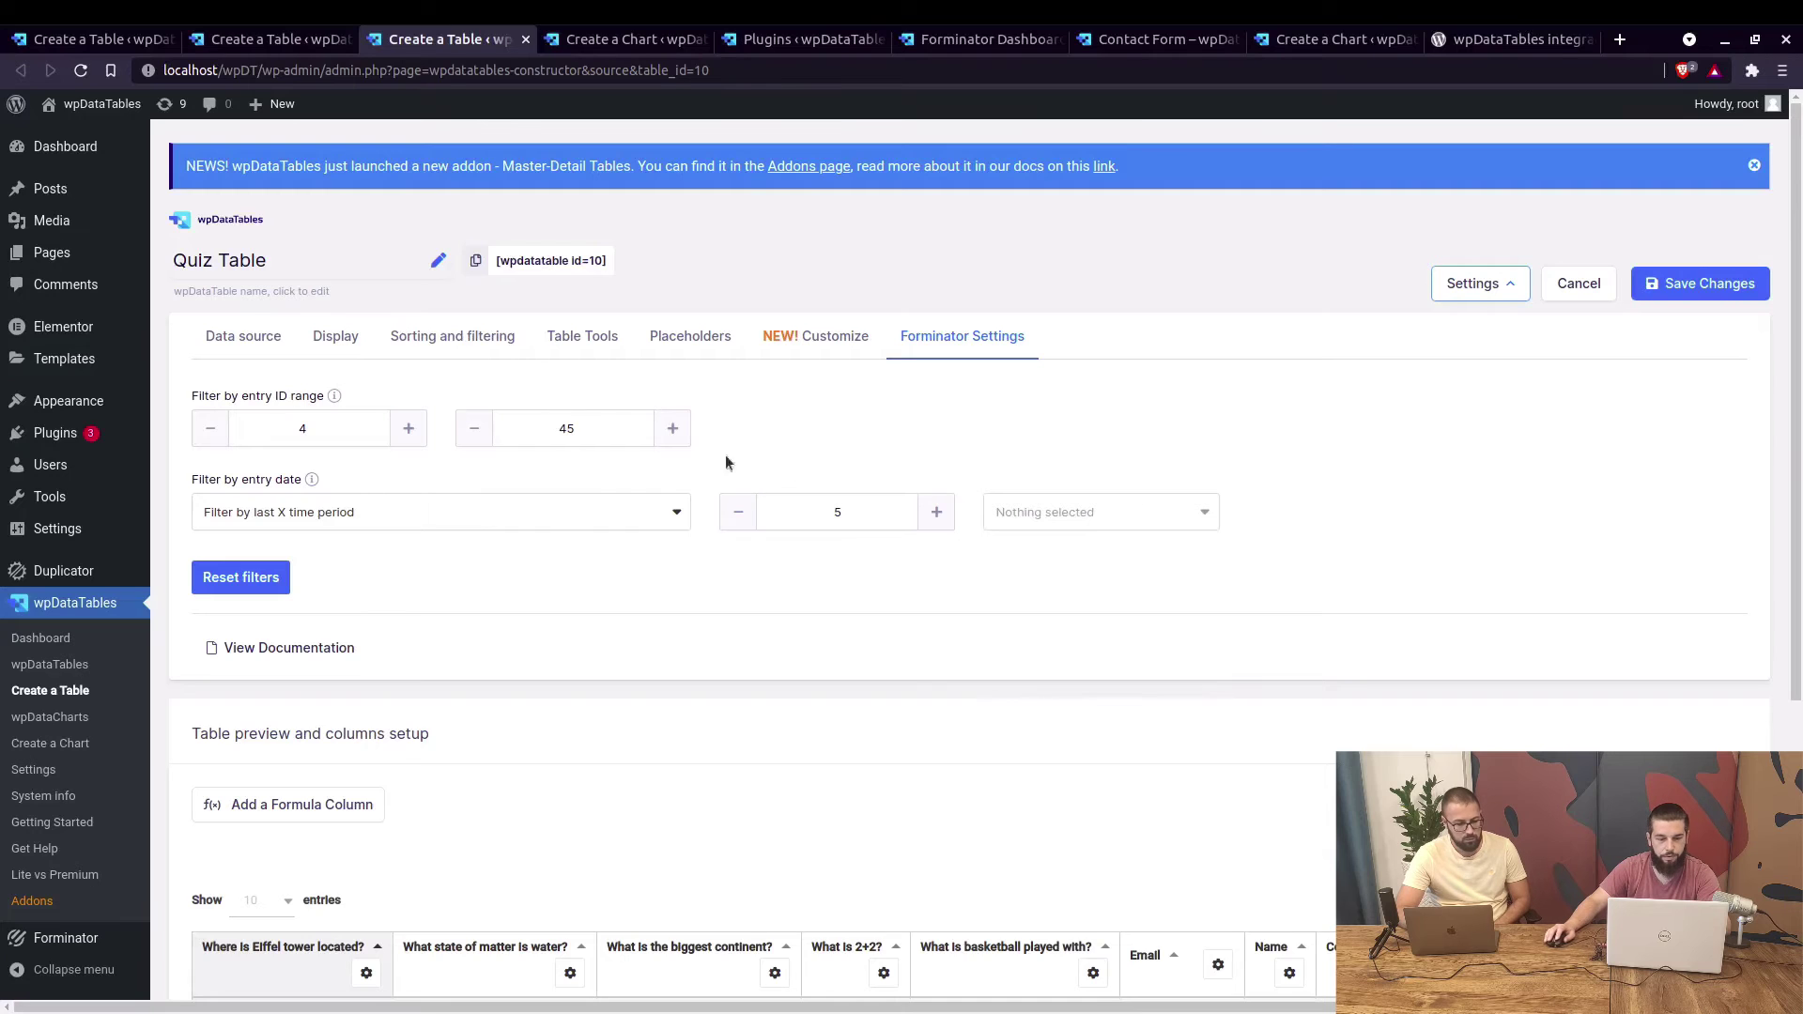
left_click(271, 583)
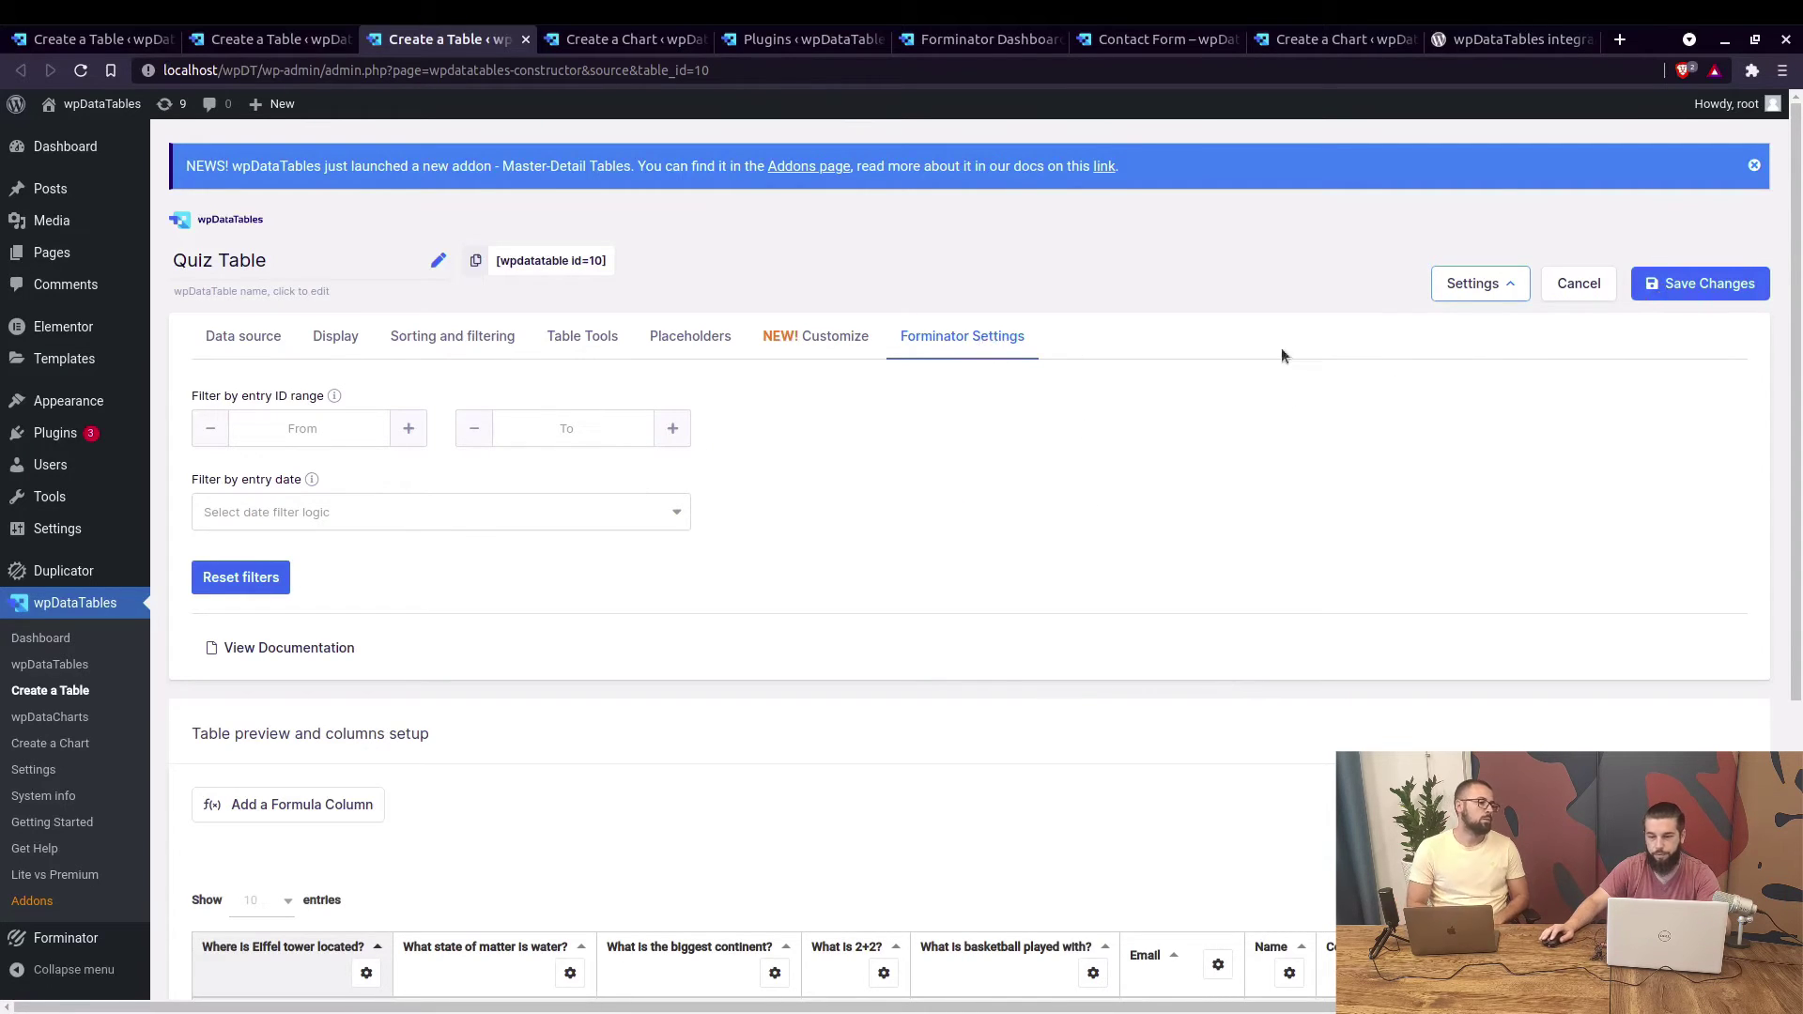
Save the Quiz Table with its filters cleared, then go to the integration plugin's wordpress.org page.
left_click(1679, 289)
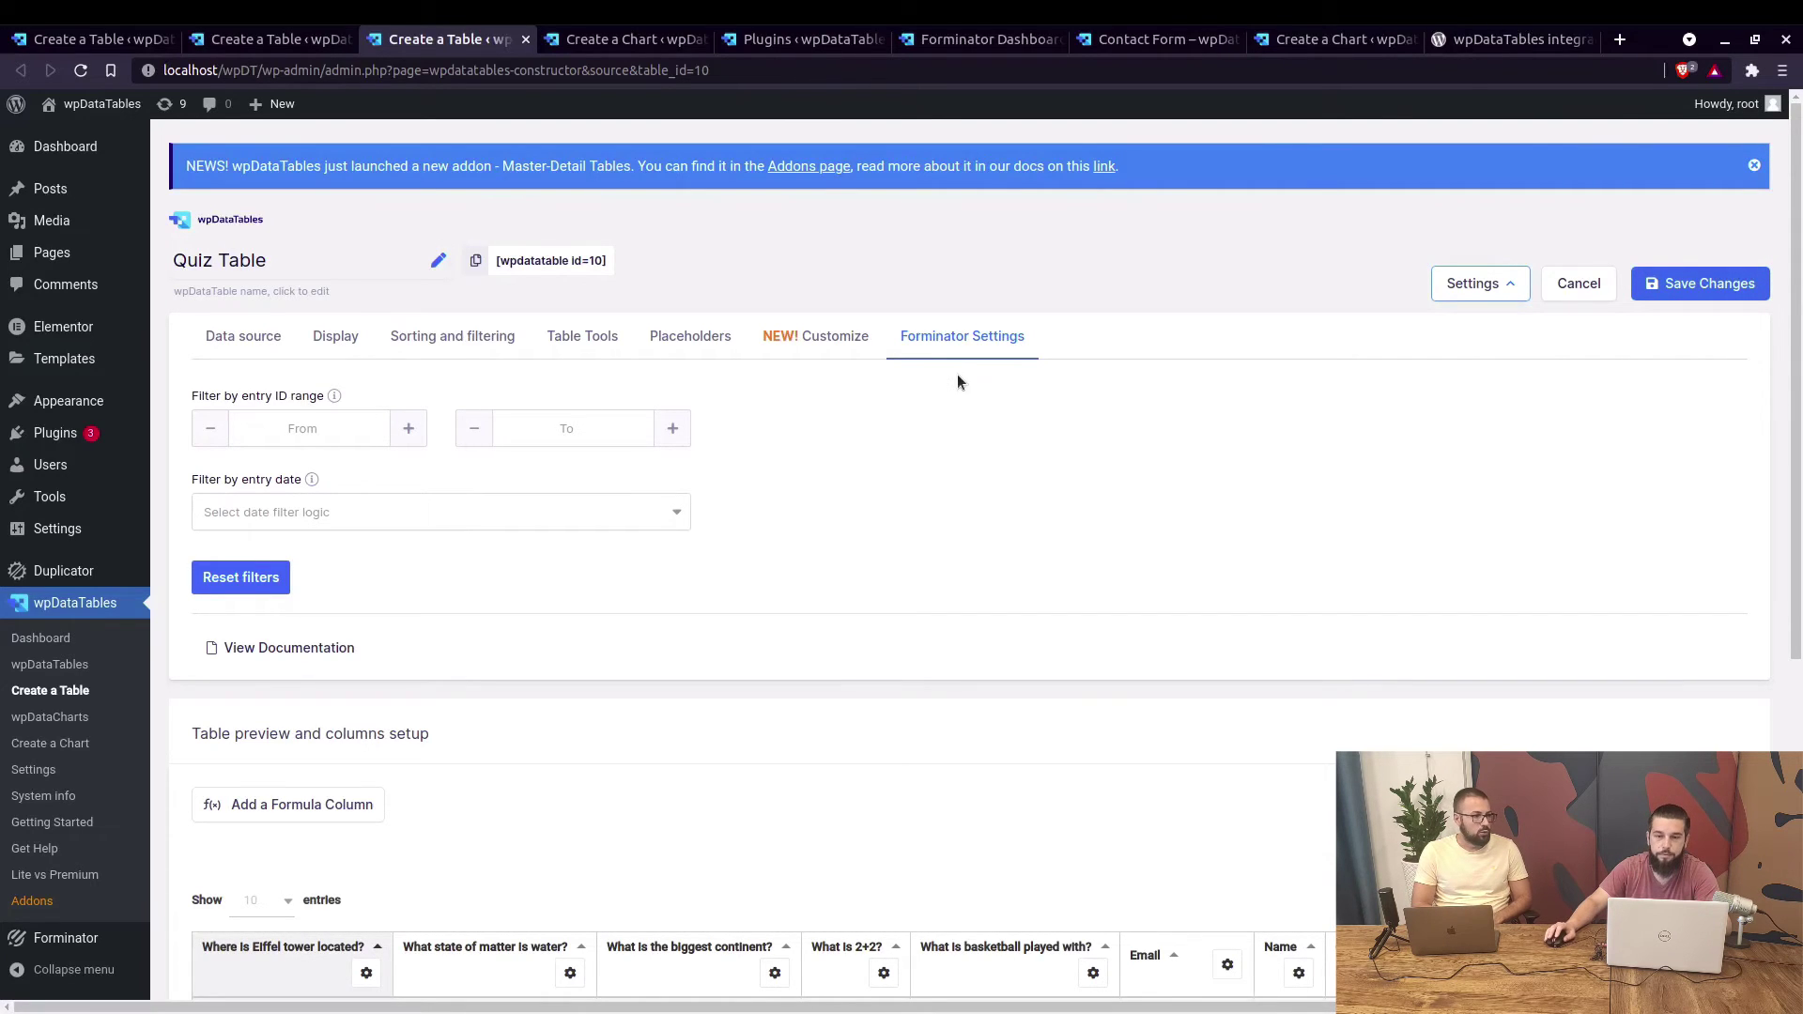
left_click(1462, 49)
Read the plugin's supported fields list, pointing out the reCaptcha and Page fields.
scroll(744, 351, "up", 2)
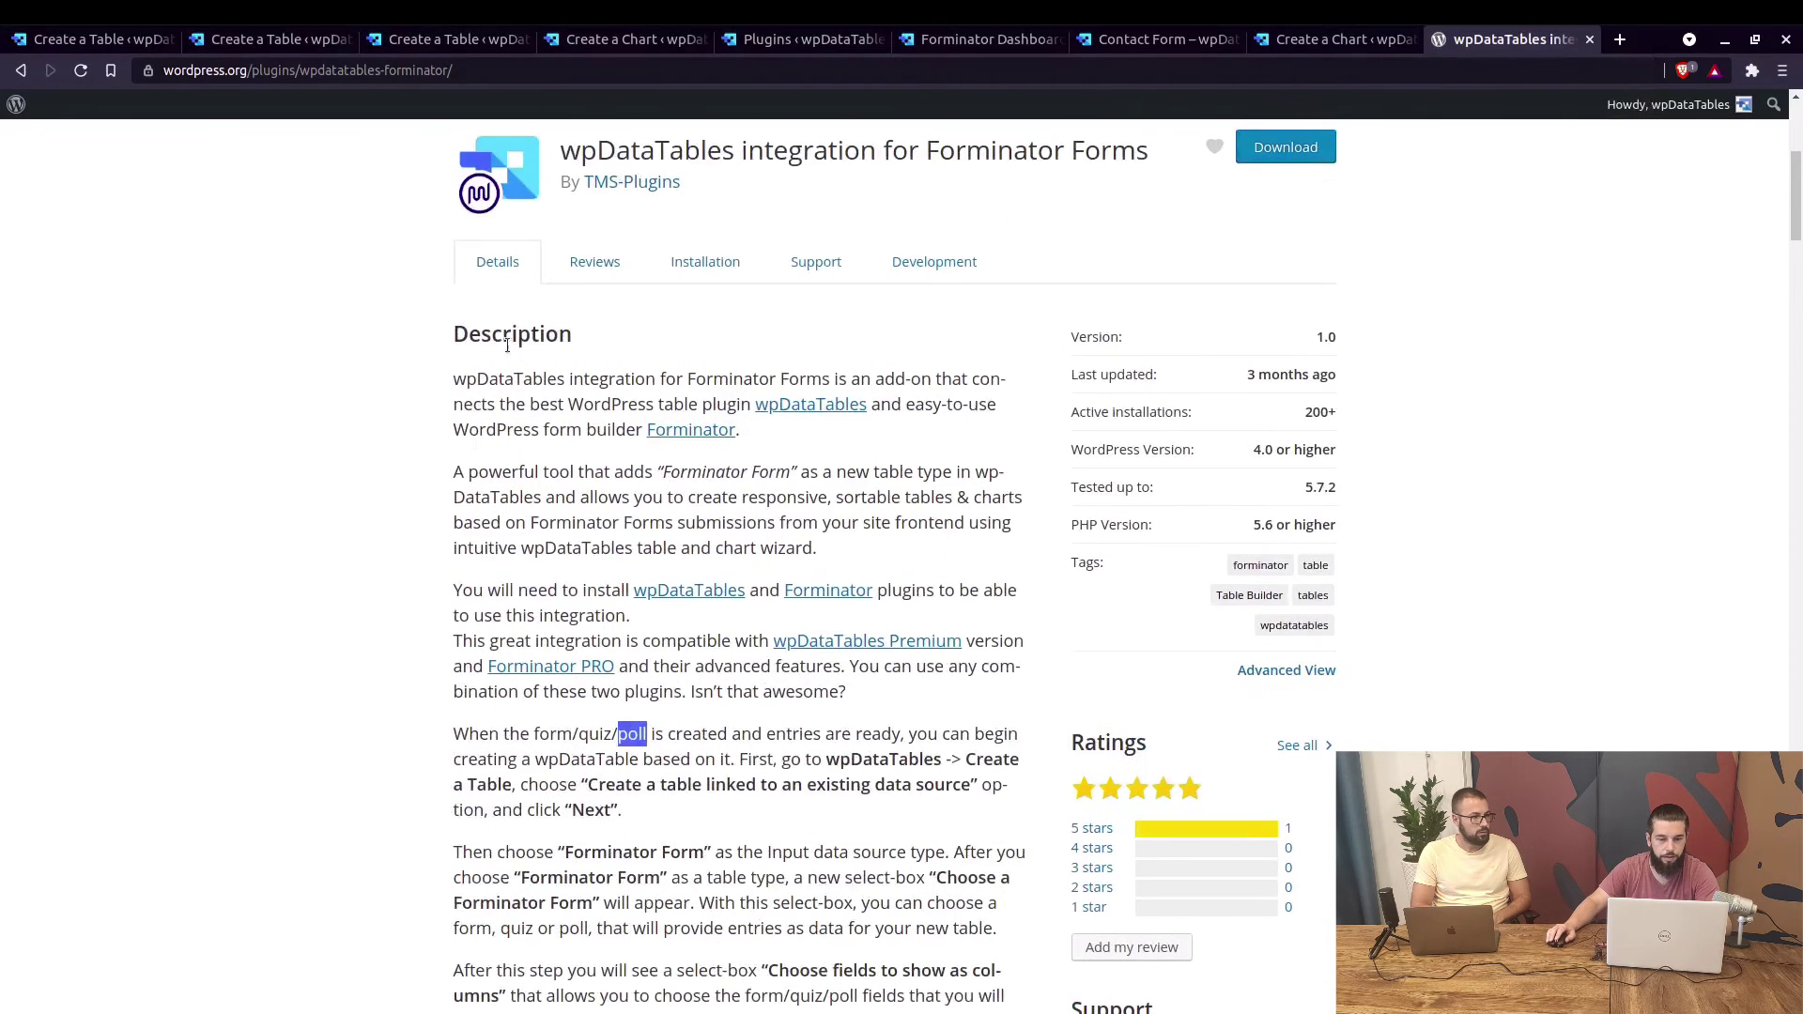
scroll(507, 346, "down", 2)
scroll(531, 336, "down", 2)
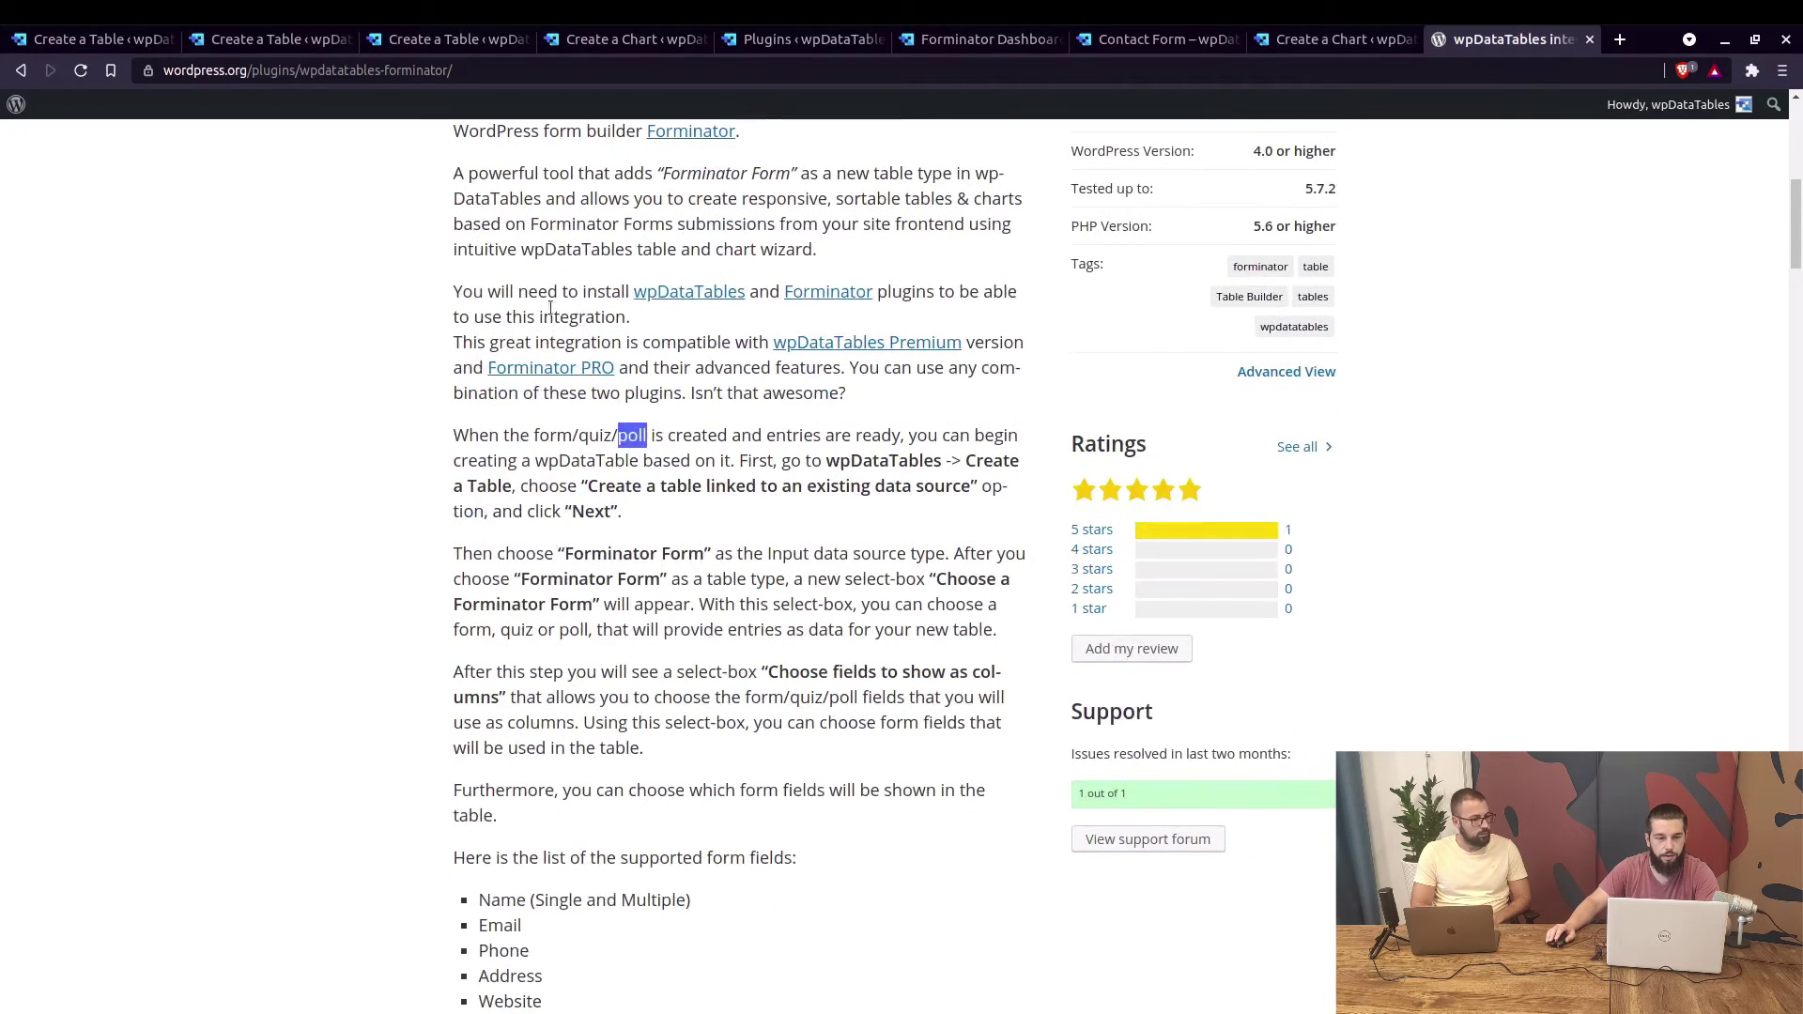
scroll(660, 348, "down", 4)
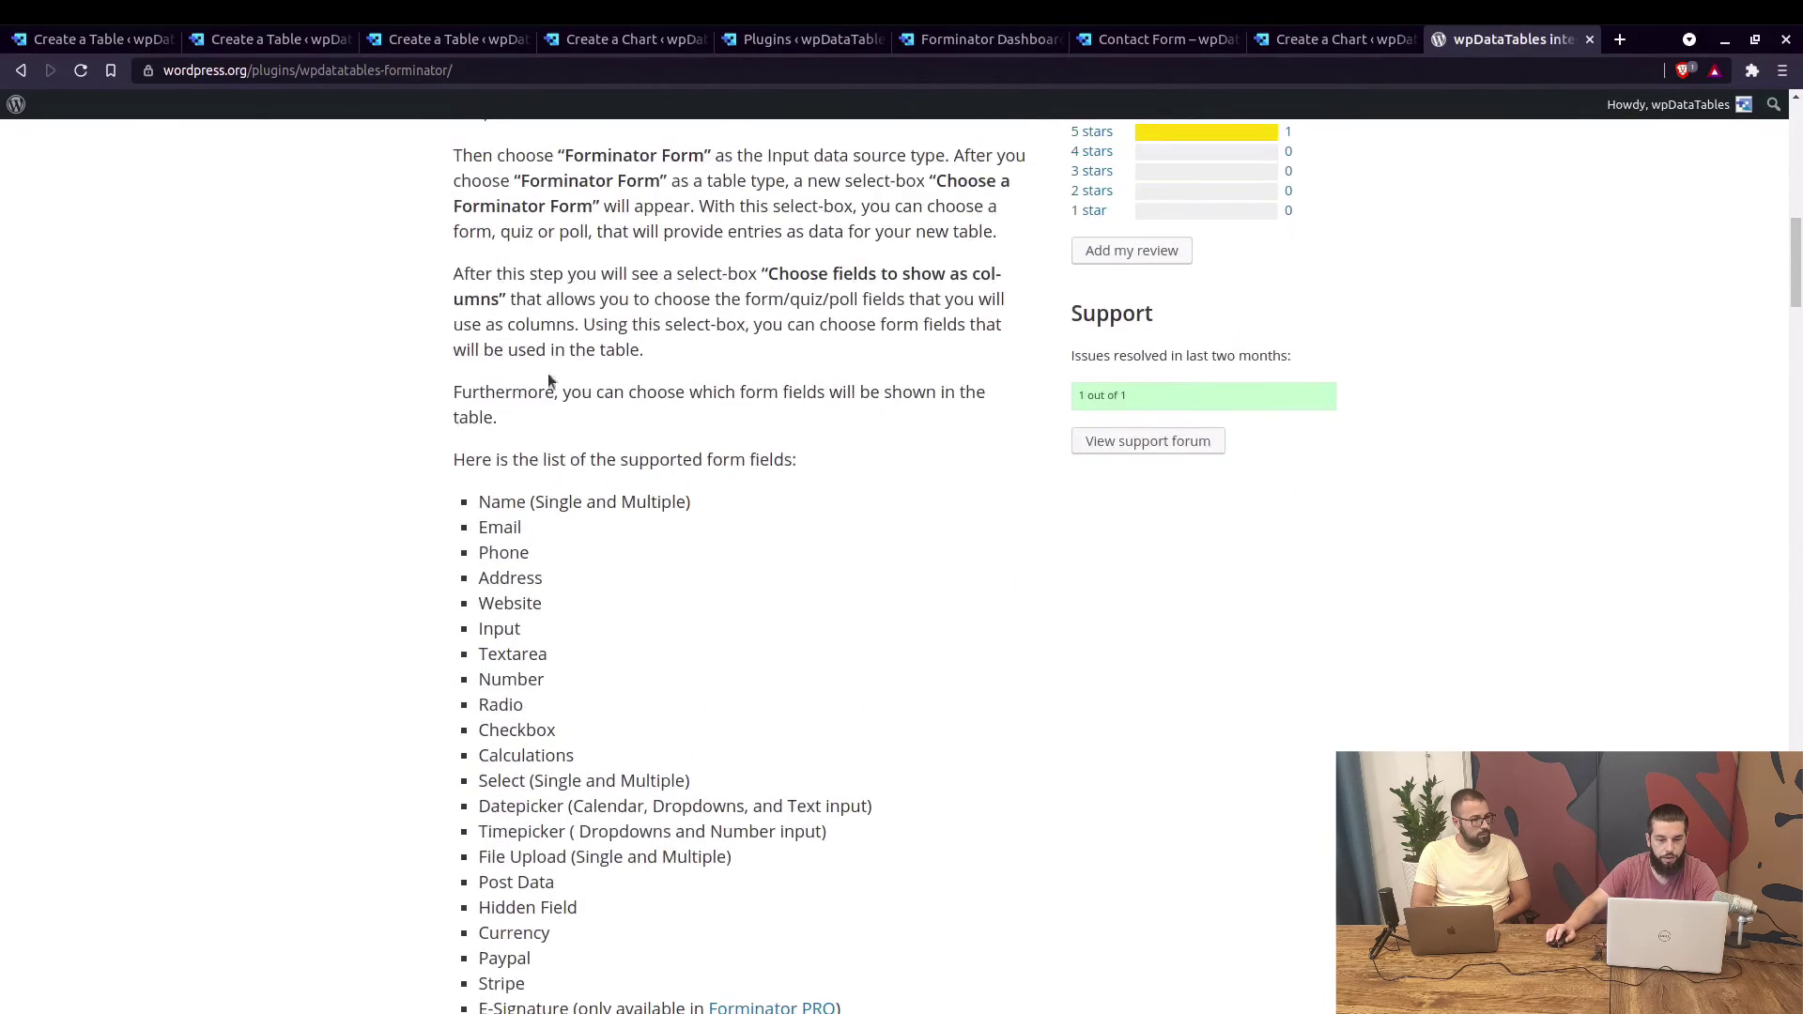
scroll(622, 426, "down", 2)
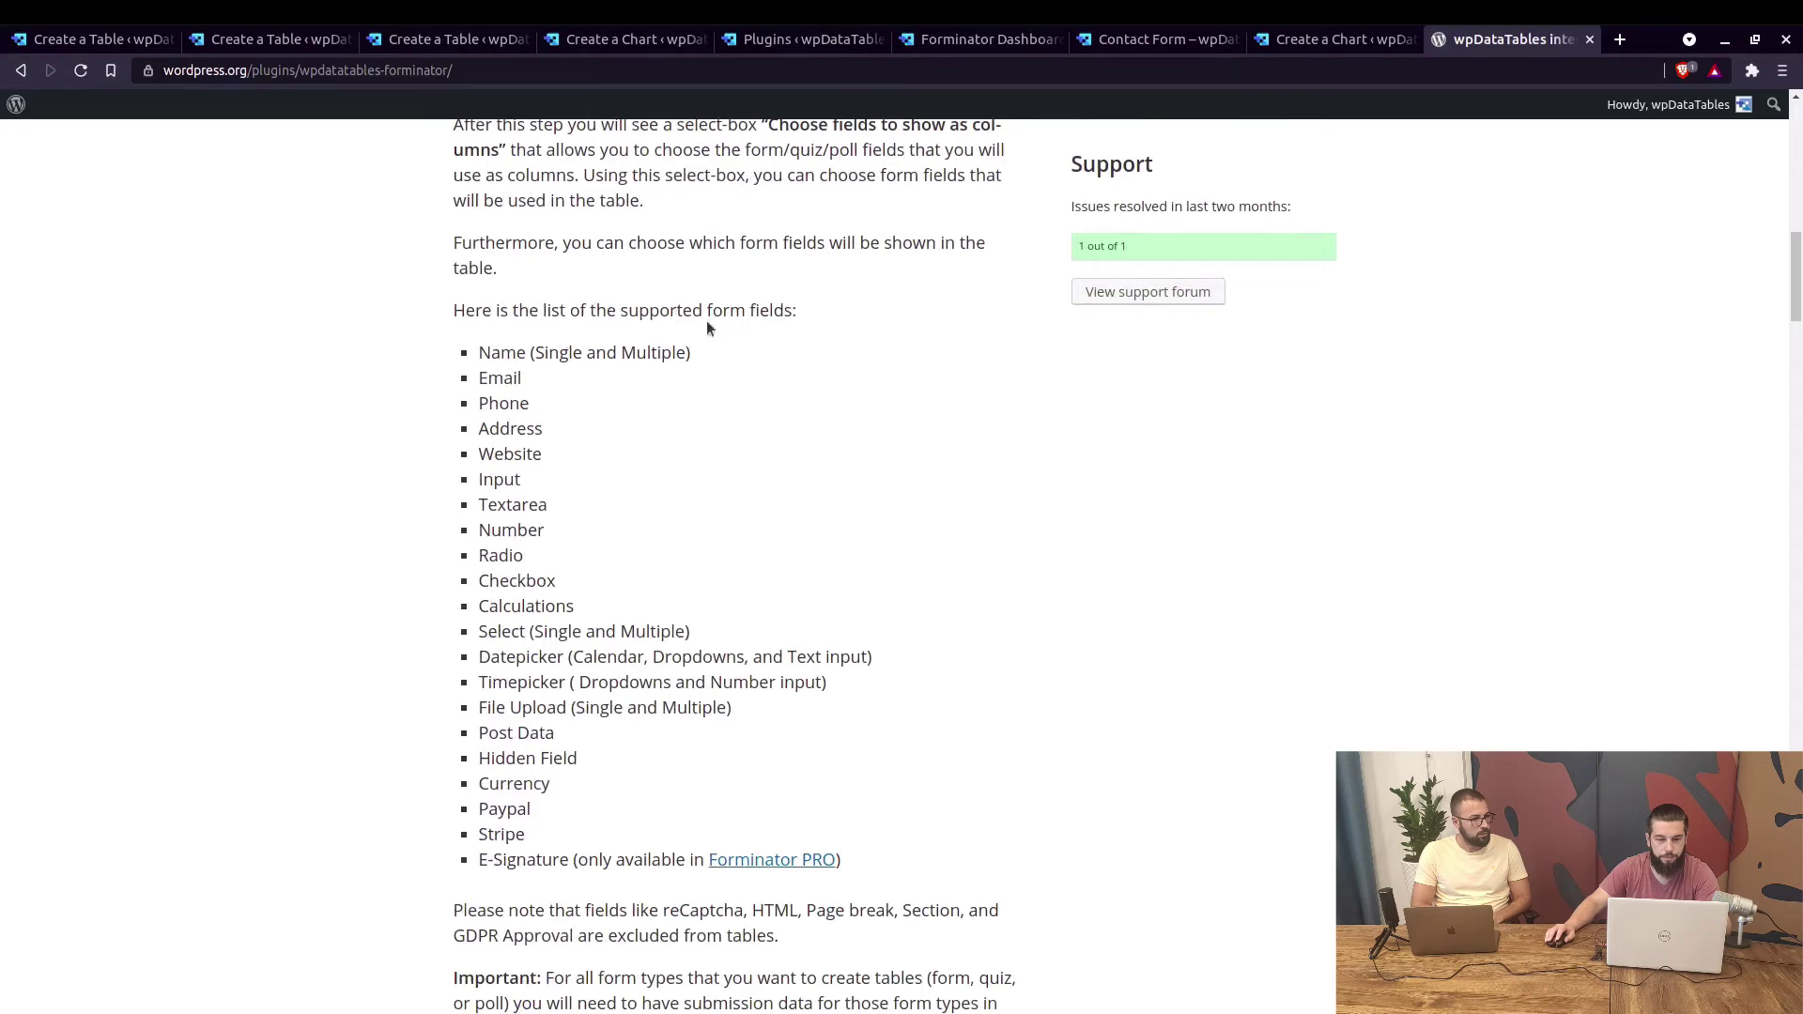
left_click_drag(492, 368, 536, 856)
left_click(536, 856)
scroll(537, 364, "down", 1)
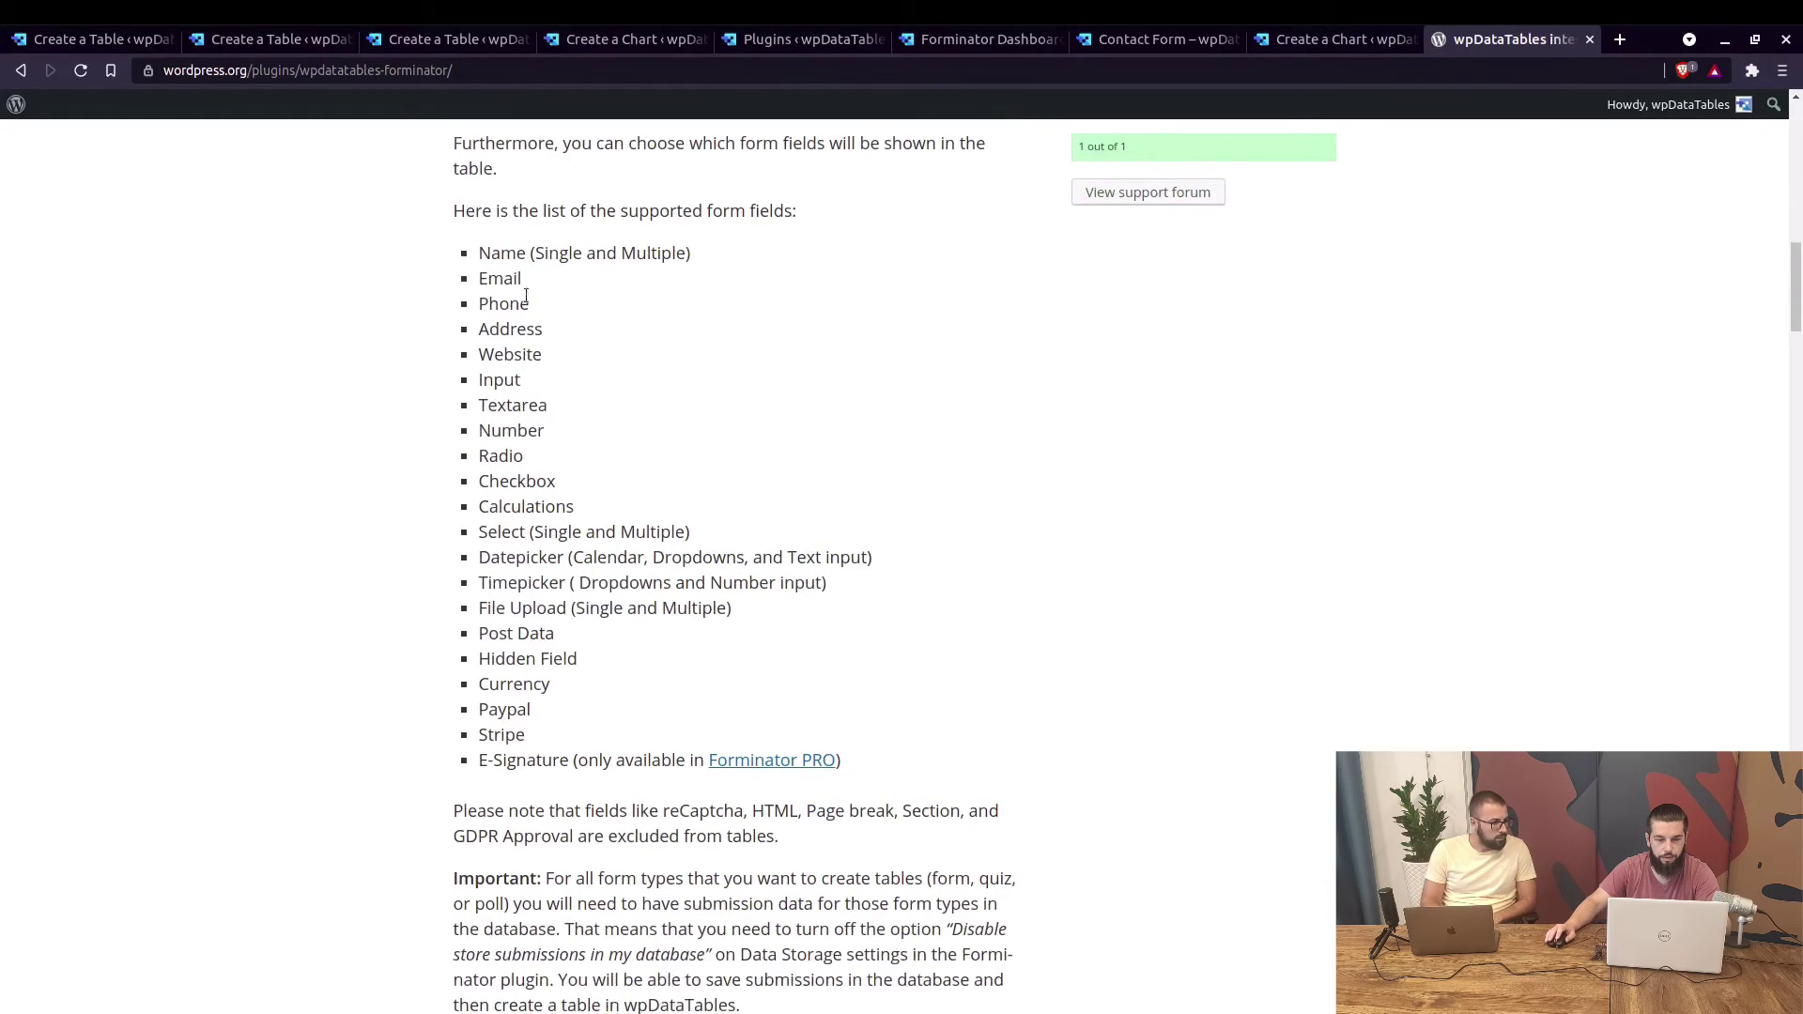
scroll(787, 458, "down", 2)
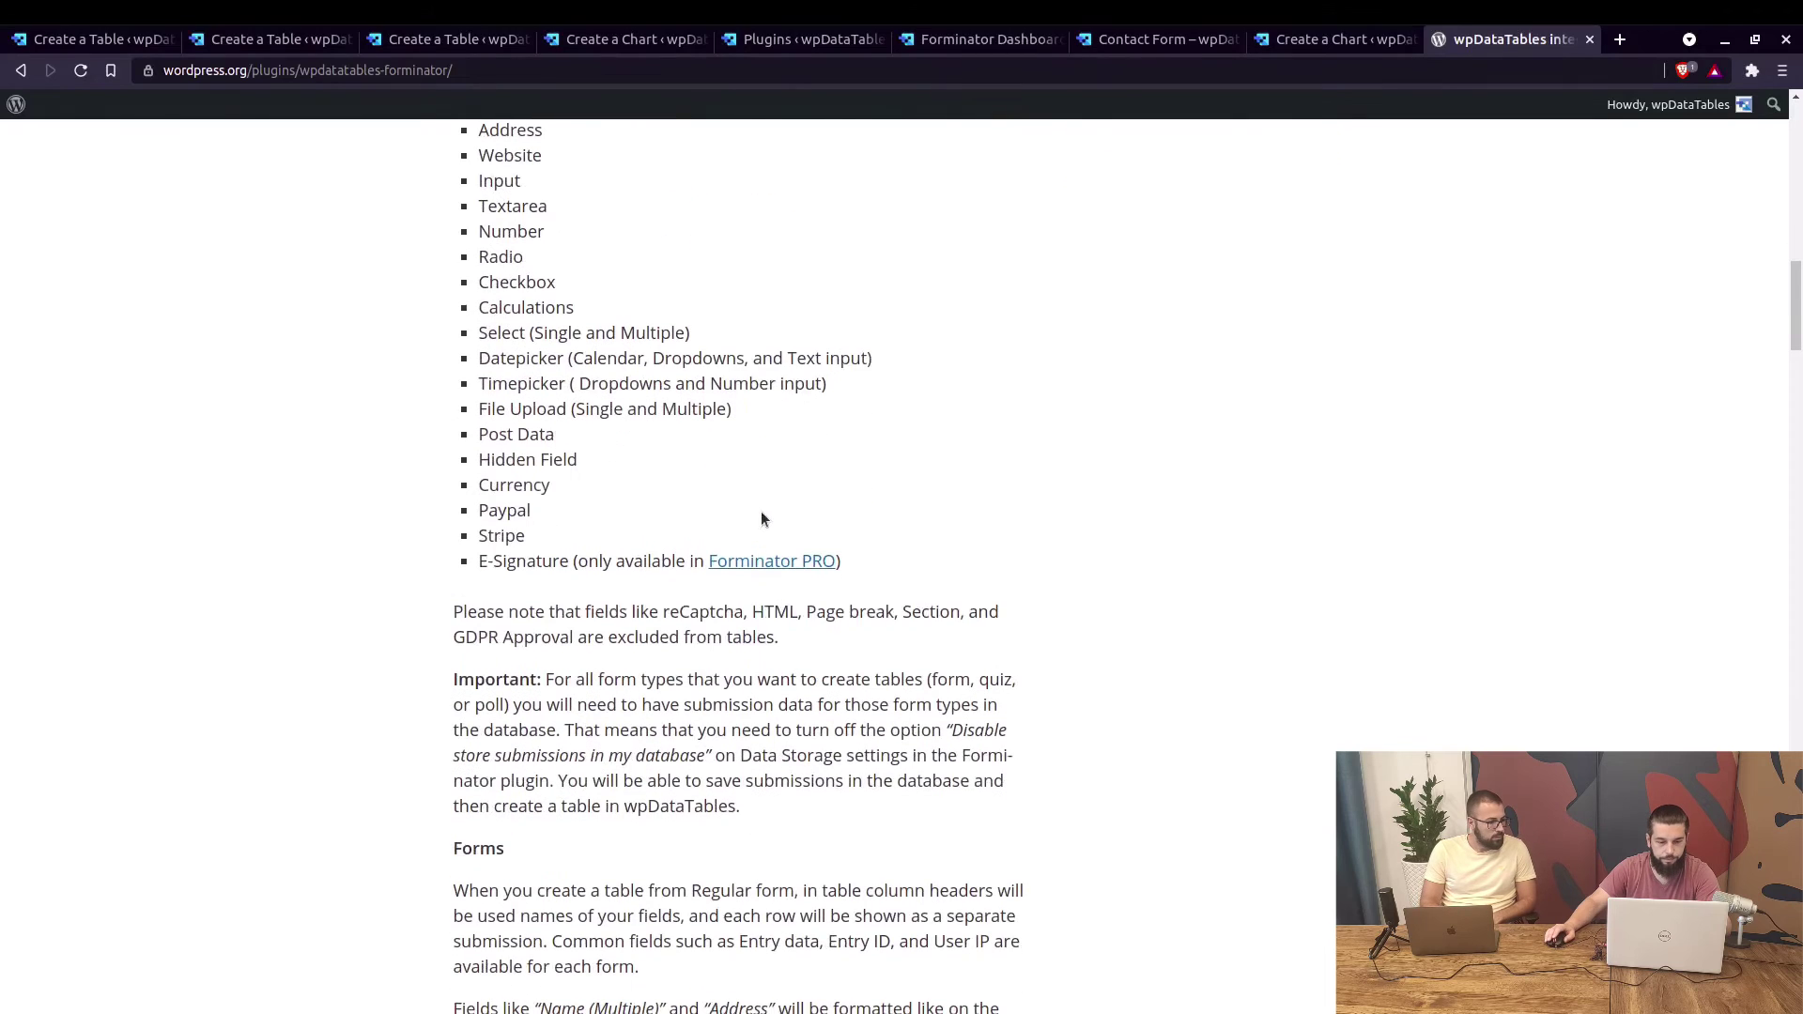
double_click(722, 612)
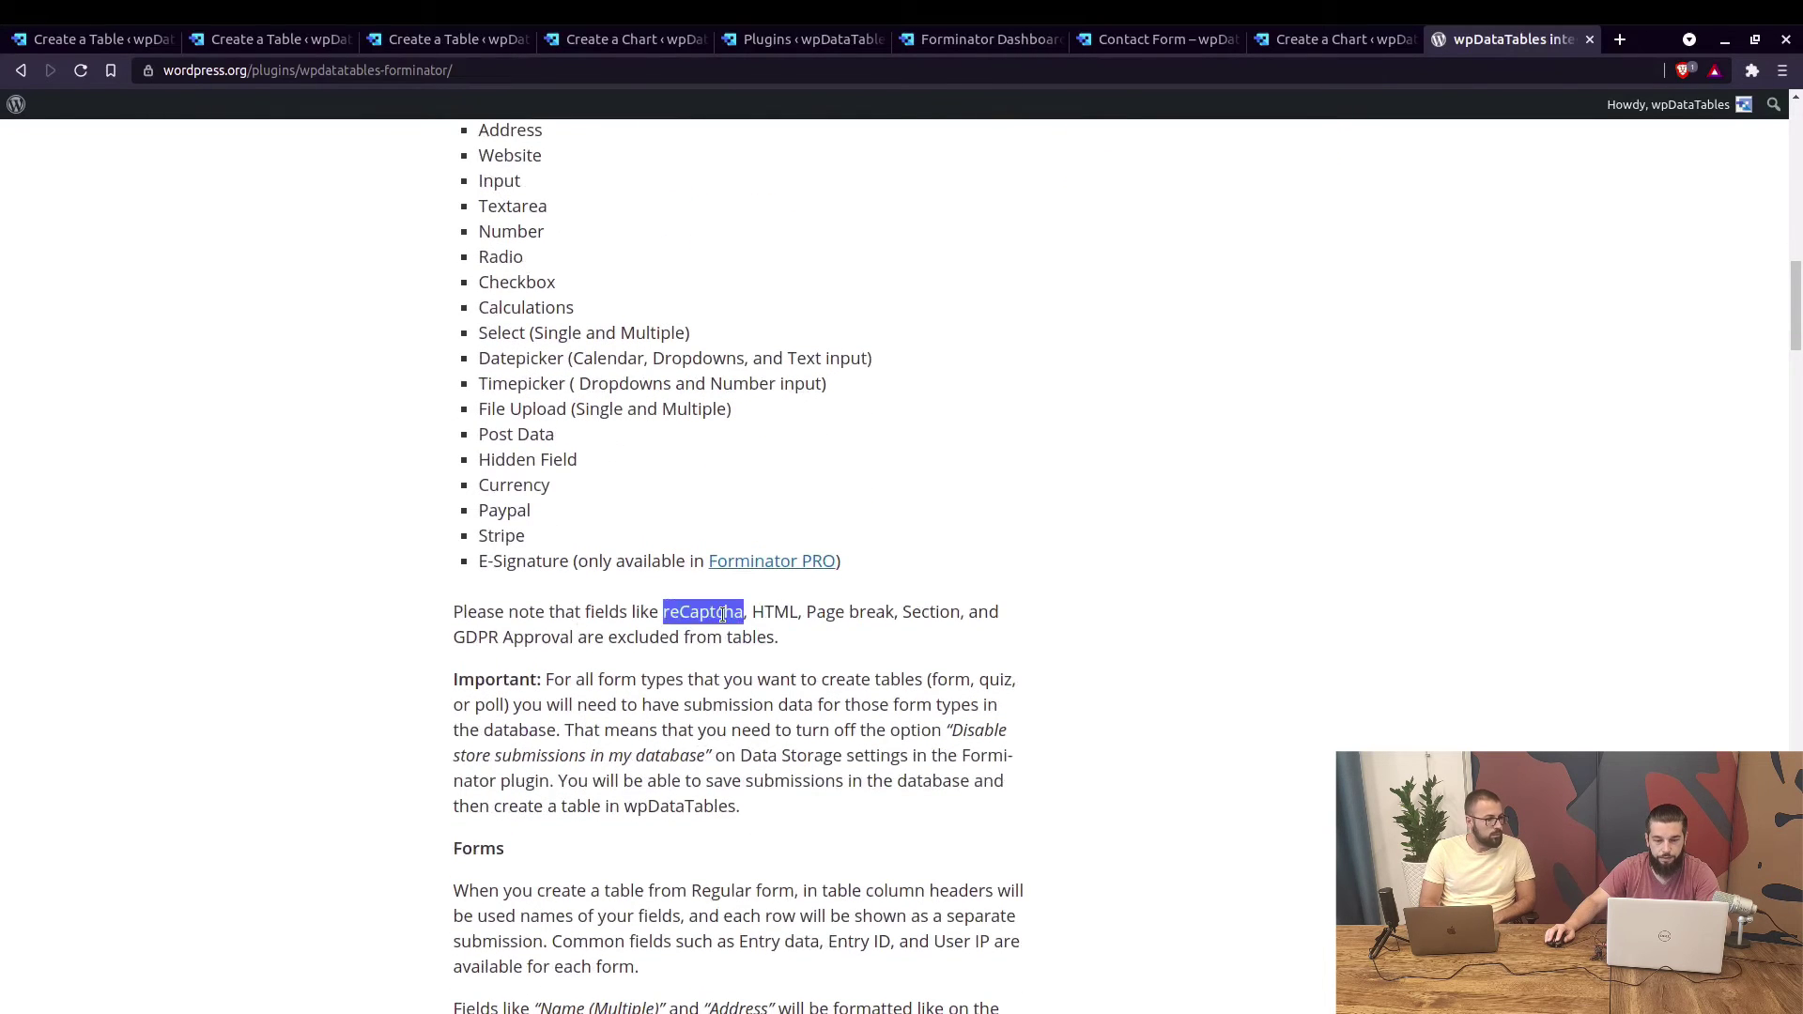
left_click(768, 612)
double_click(823, 611)
left_click(824, 611)
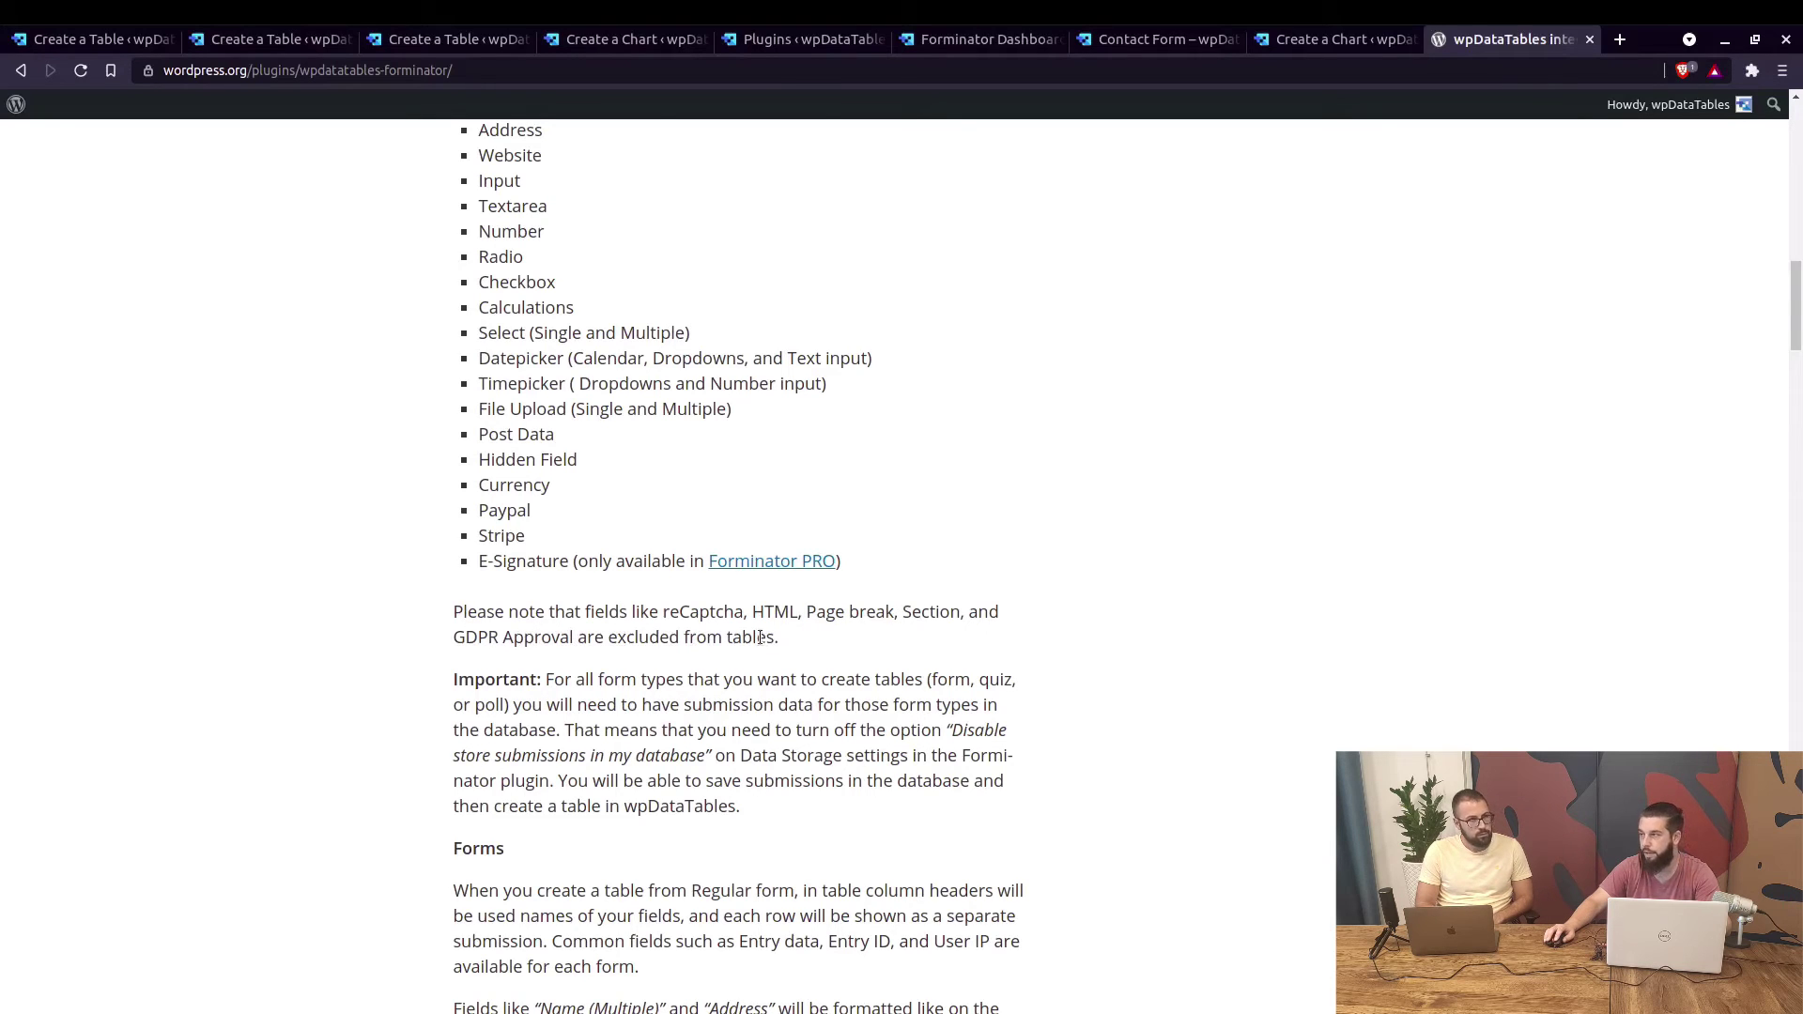
Read the Polls notes, pointing out the Bar and Pie chart types, then return to the Forminator Dashboard.
scroll(783, 636, "down", 3)
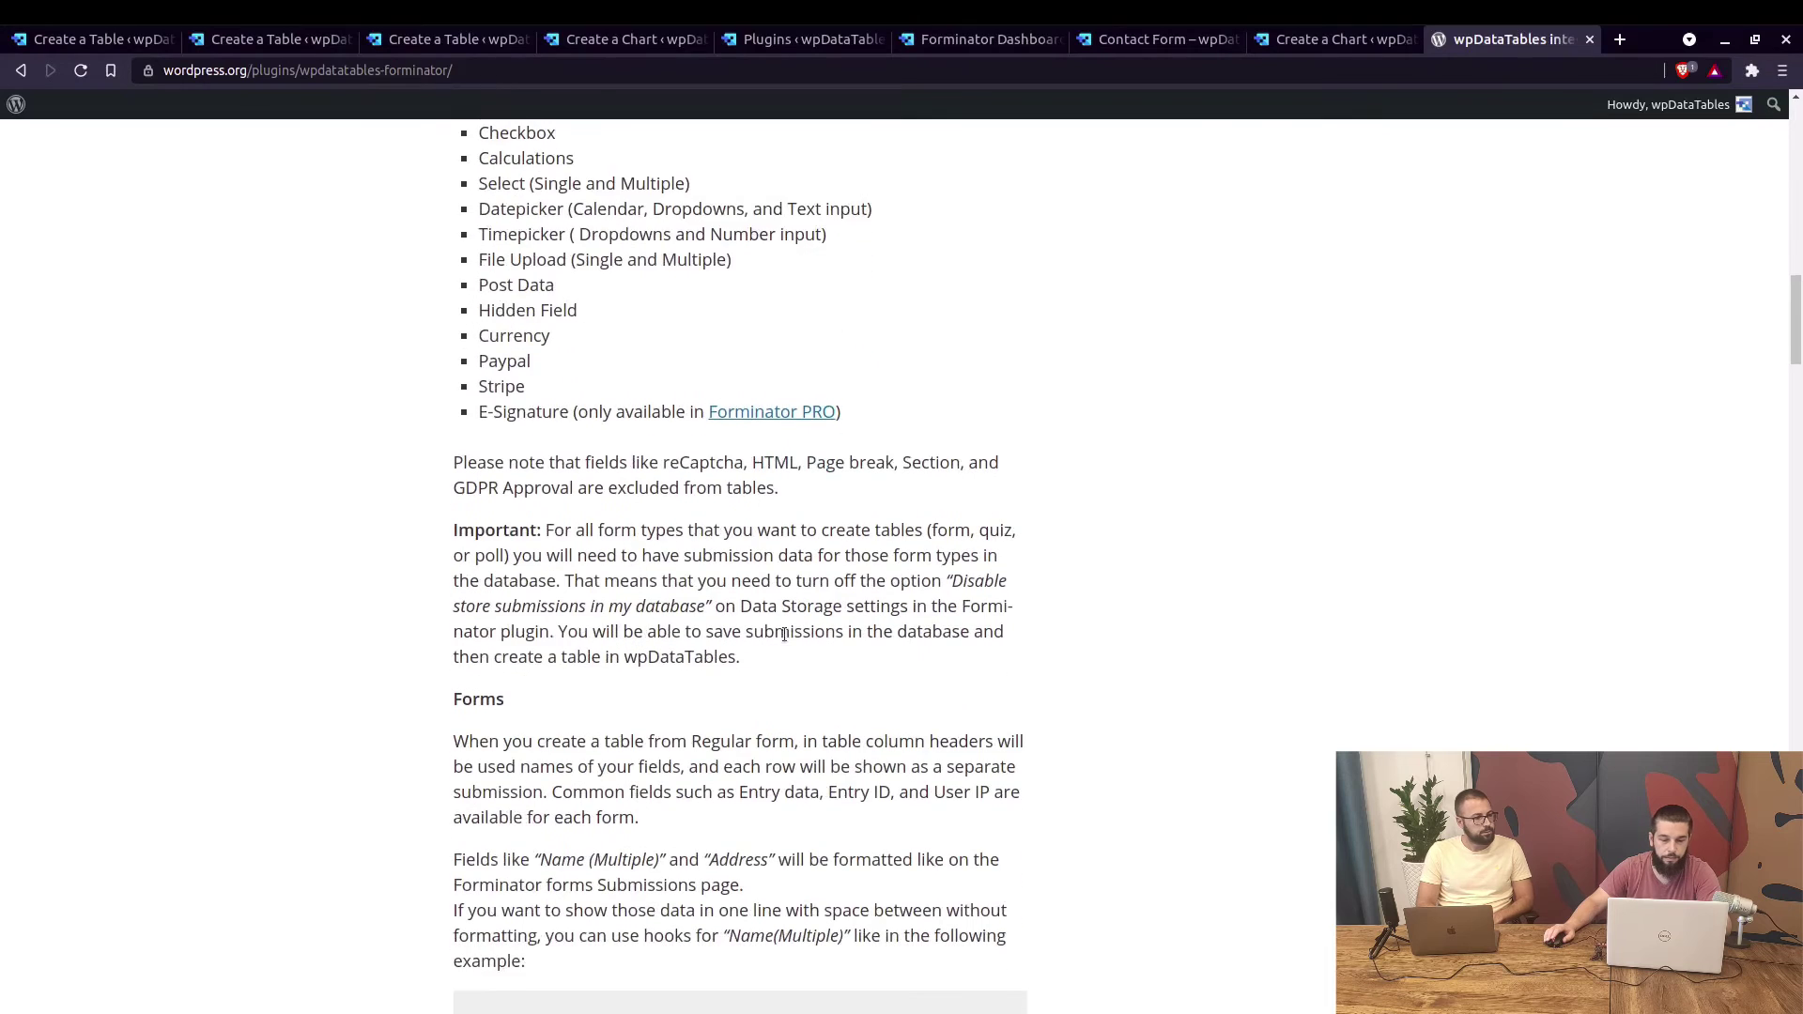
scroll(785, 634, "down", 4)
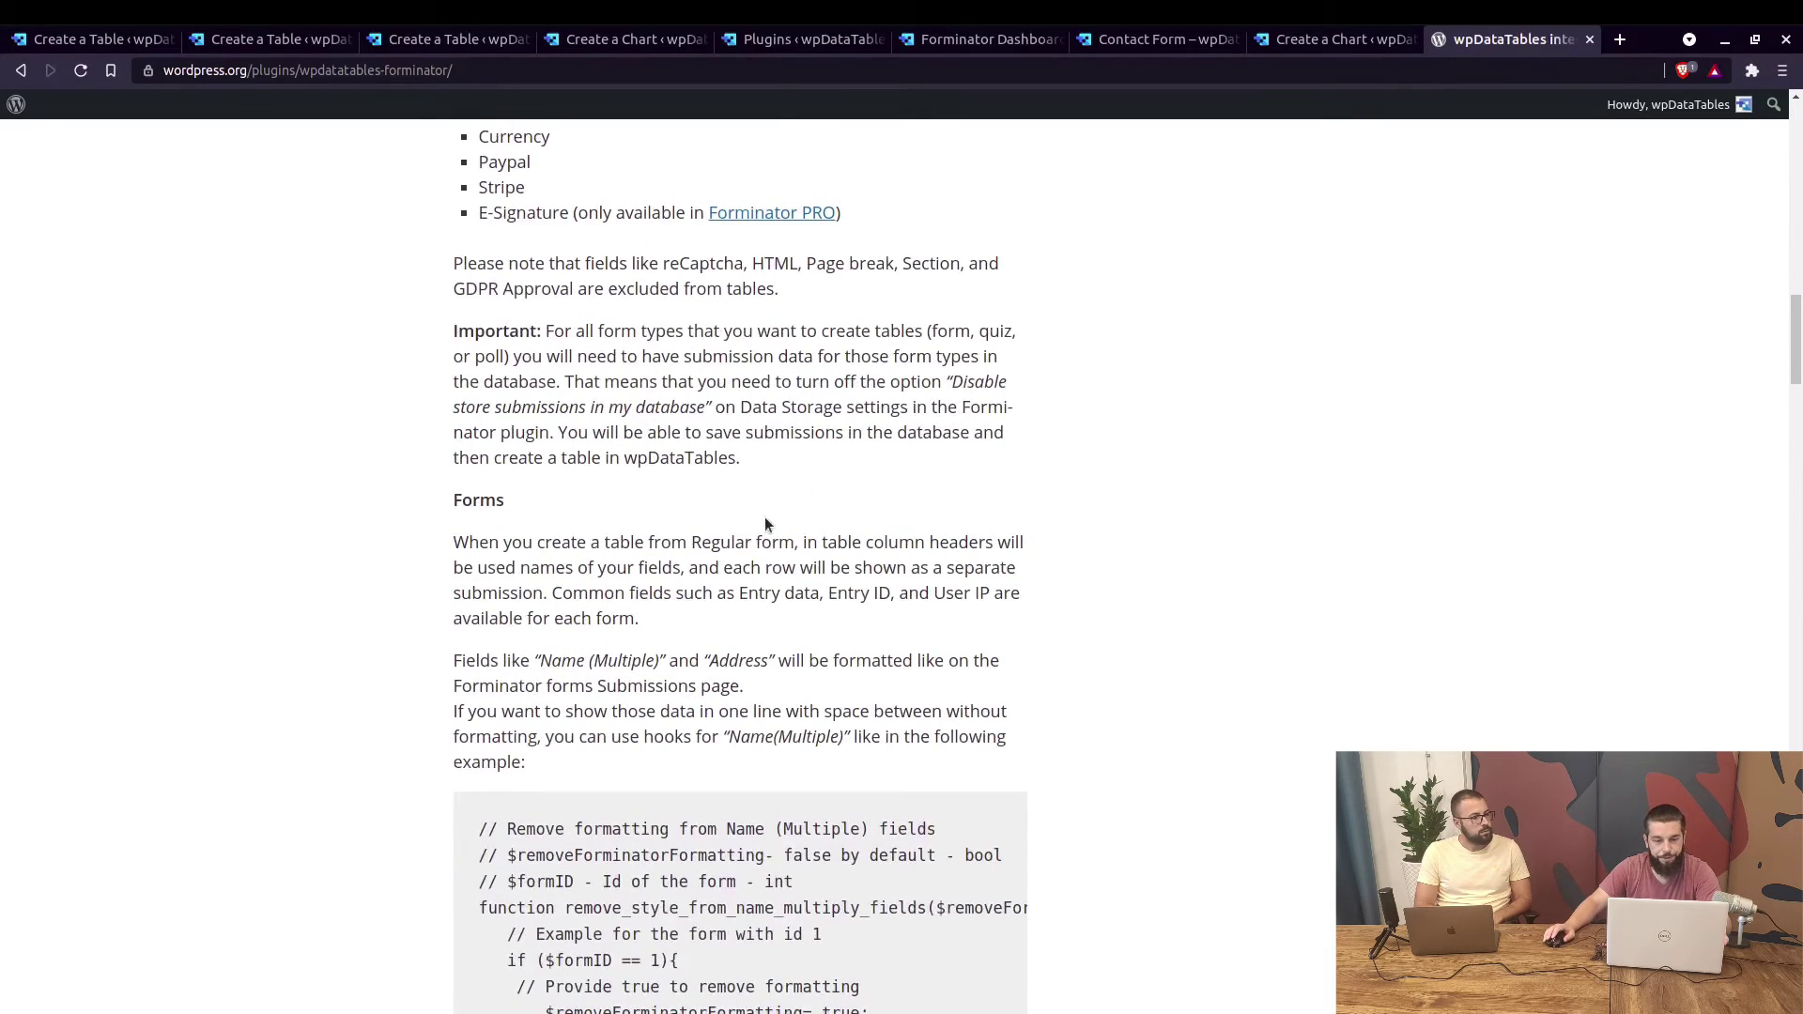
scroll(756, 524, "down", 4)
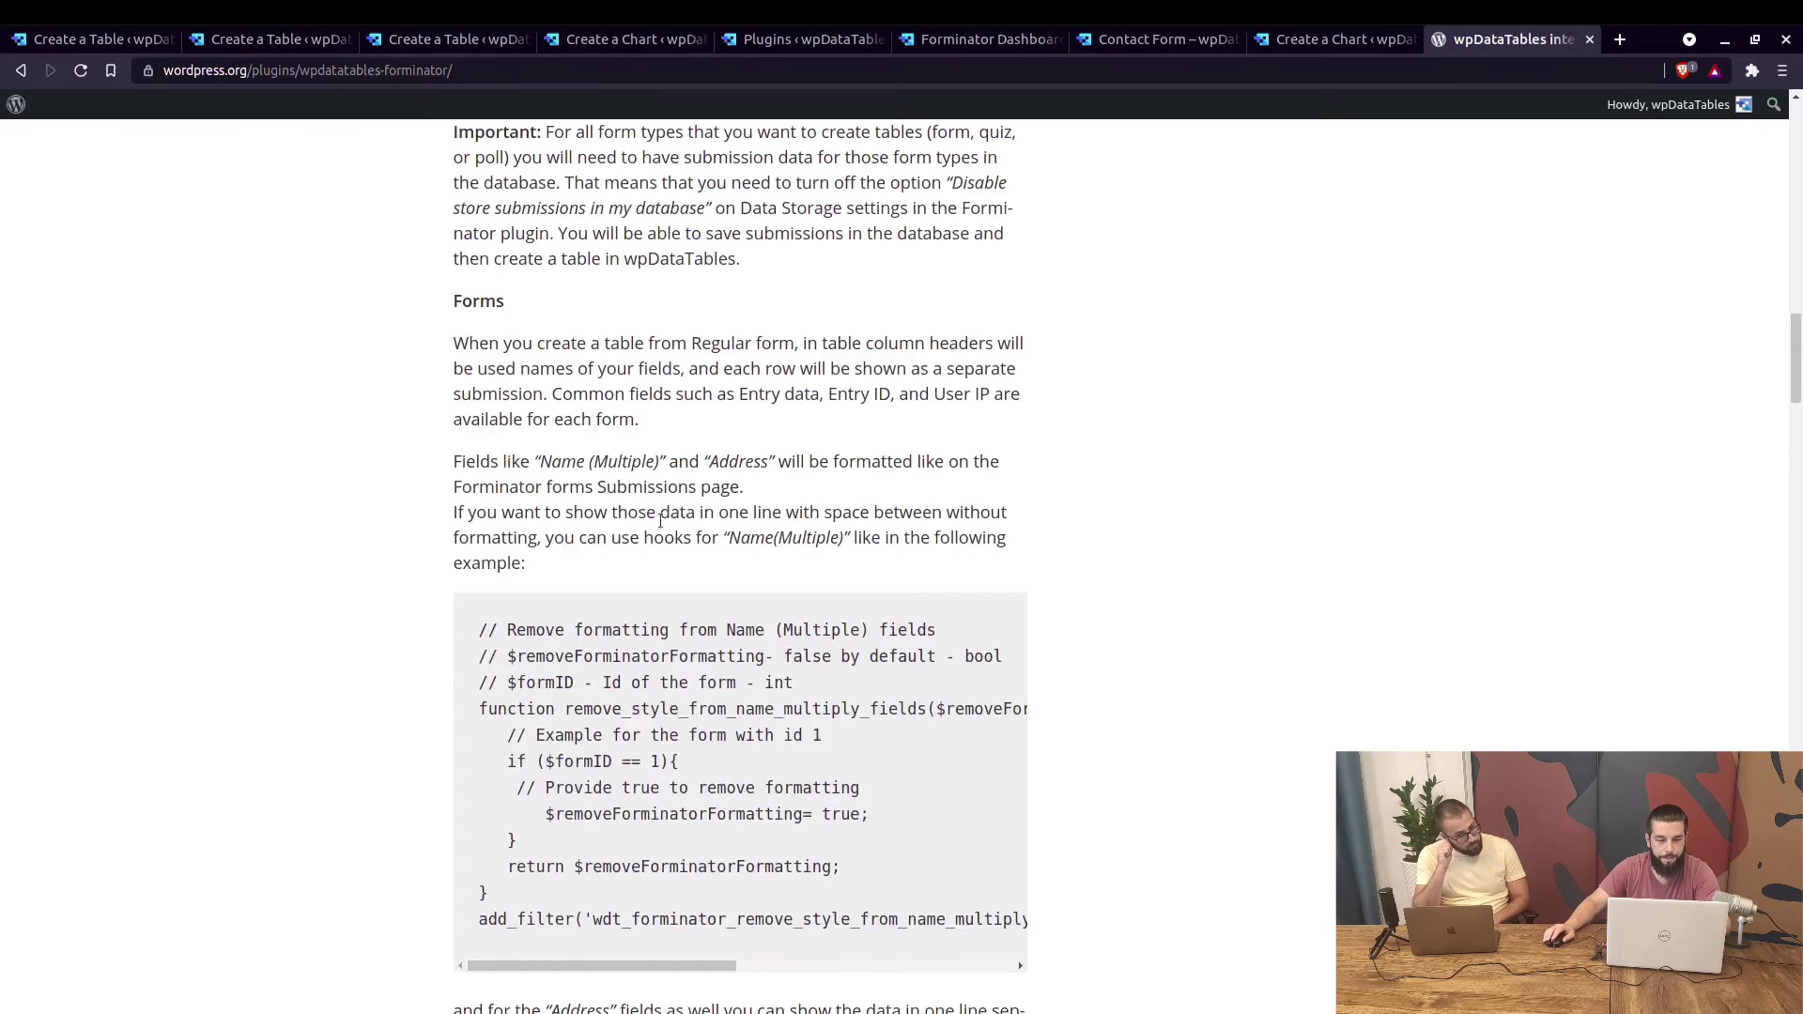
scroll(646, 452, "down", 3)
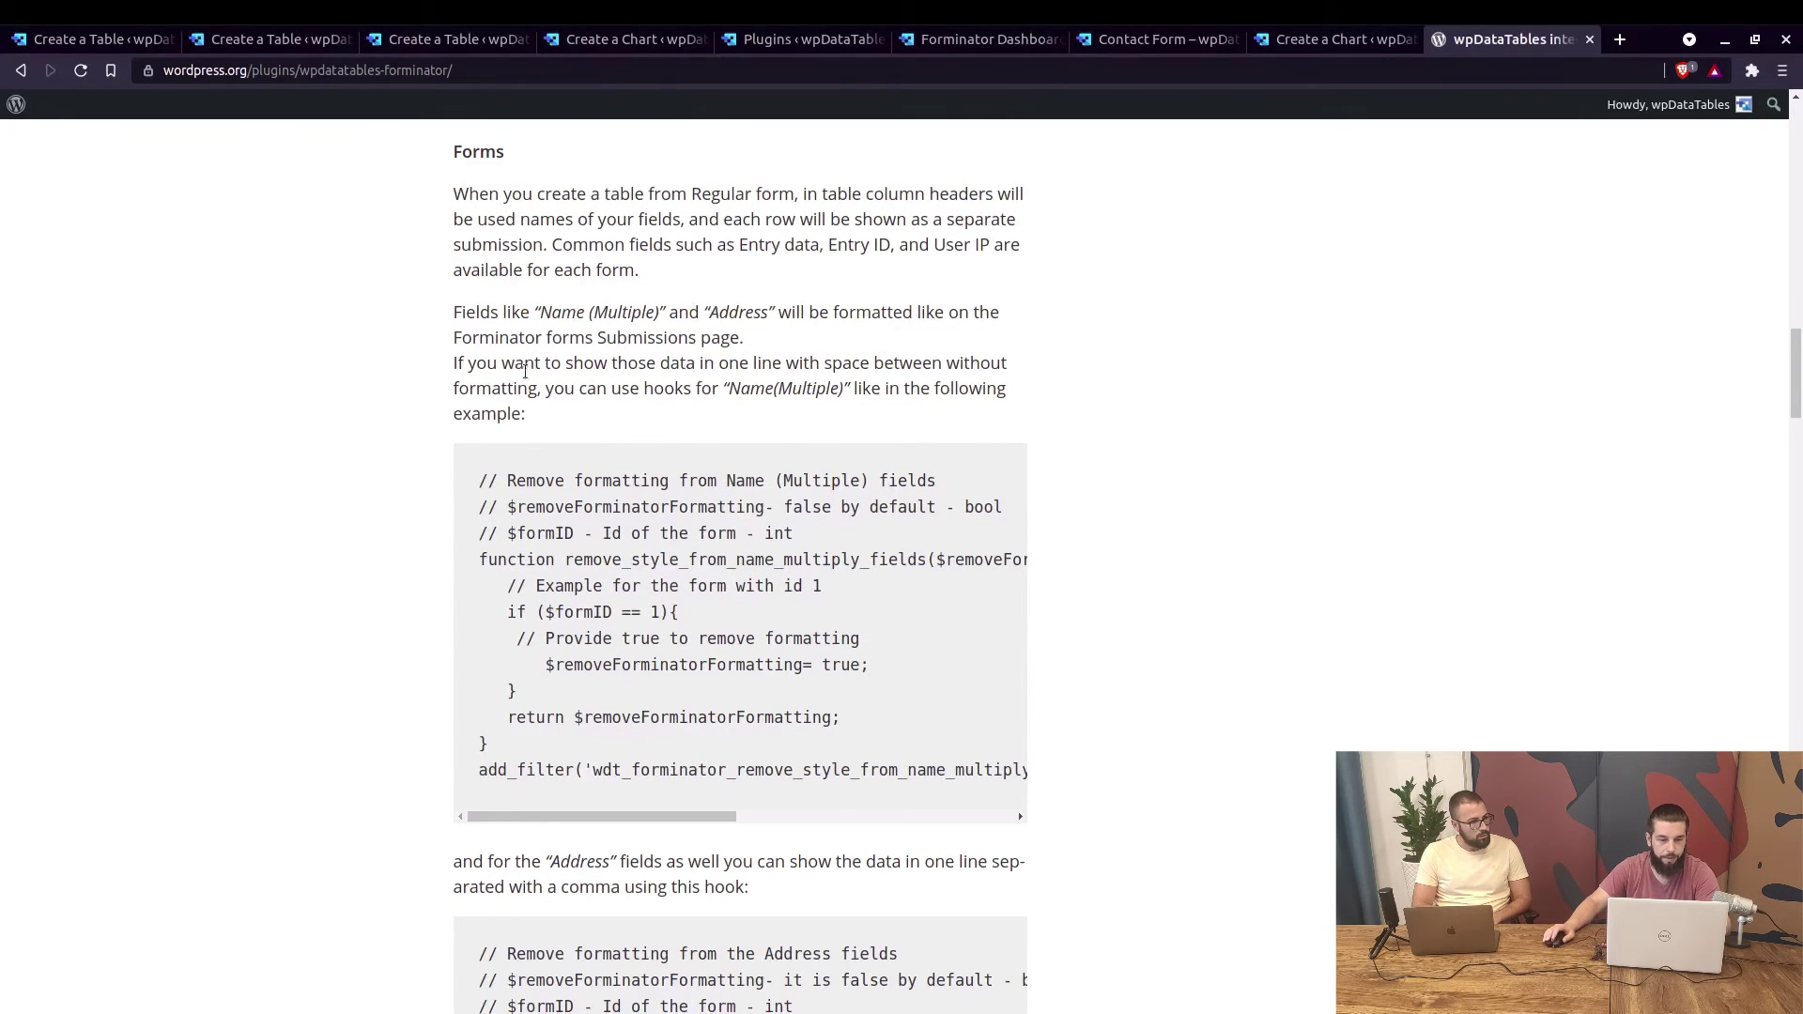
scroll(611, 359, "down", 3)
scroll(679, 472, "down", 15)
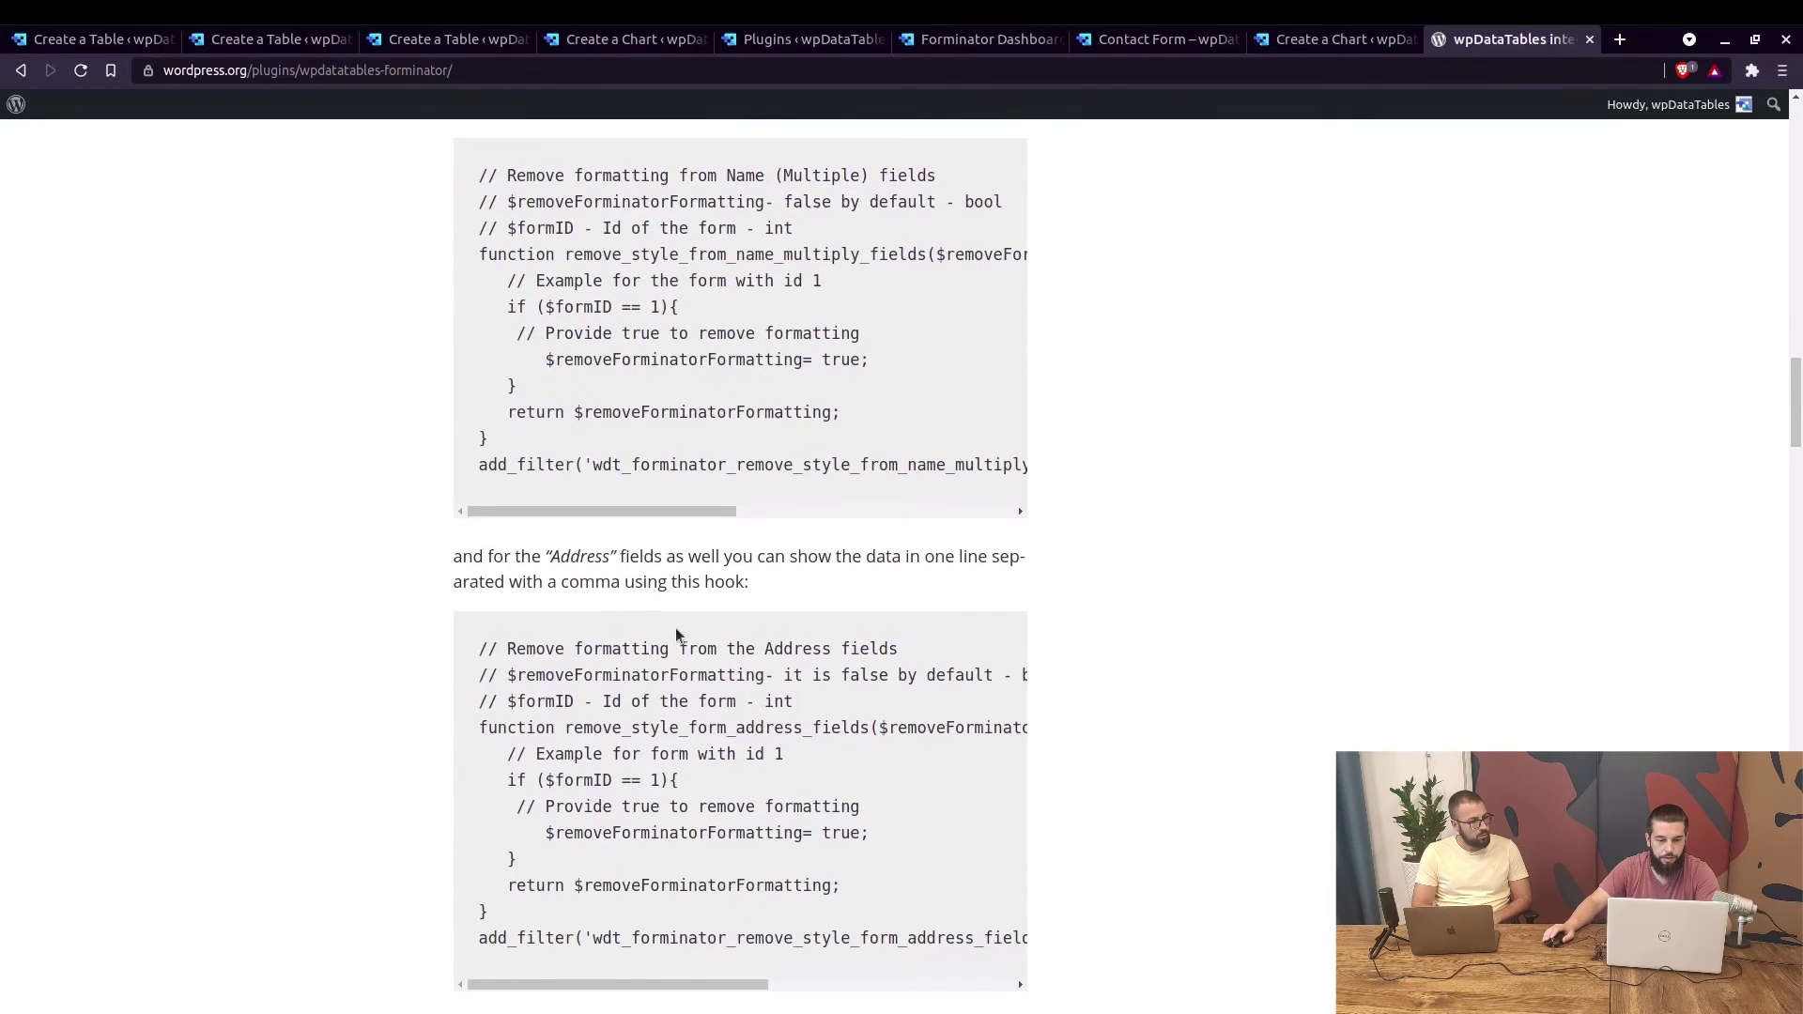
scroll(613, 519, "down", 15)
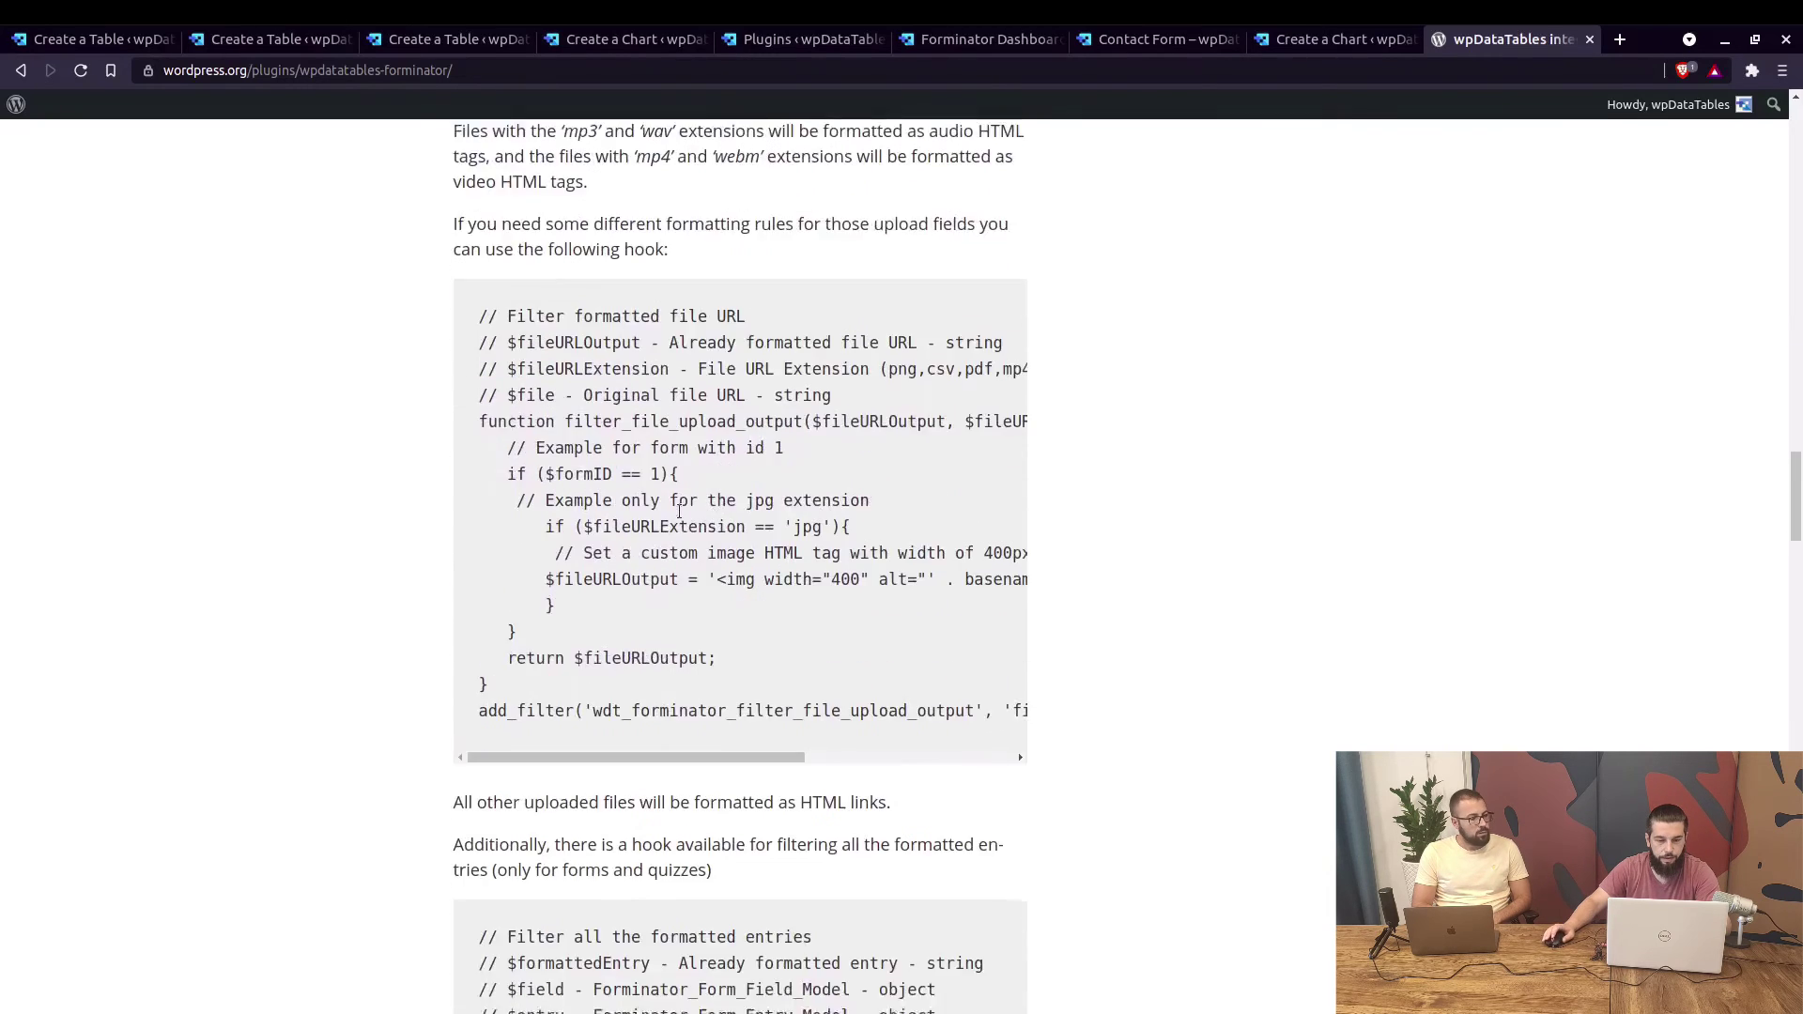
scroll(641, 561, "down", 15)
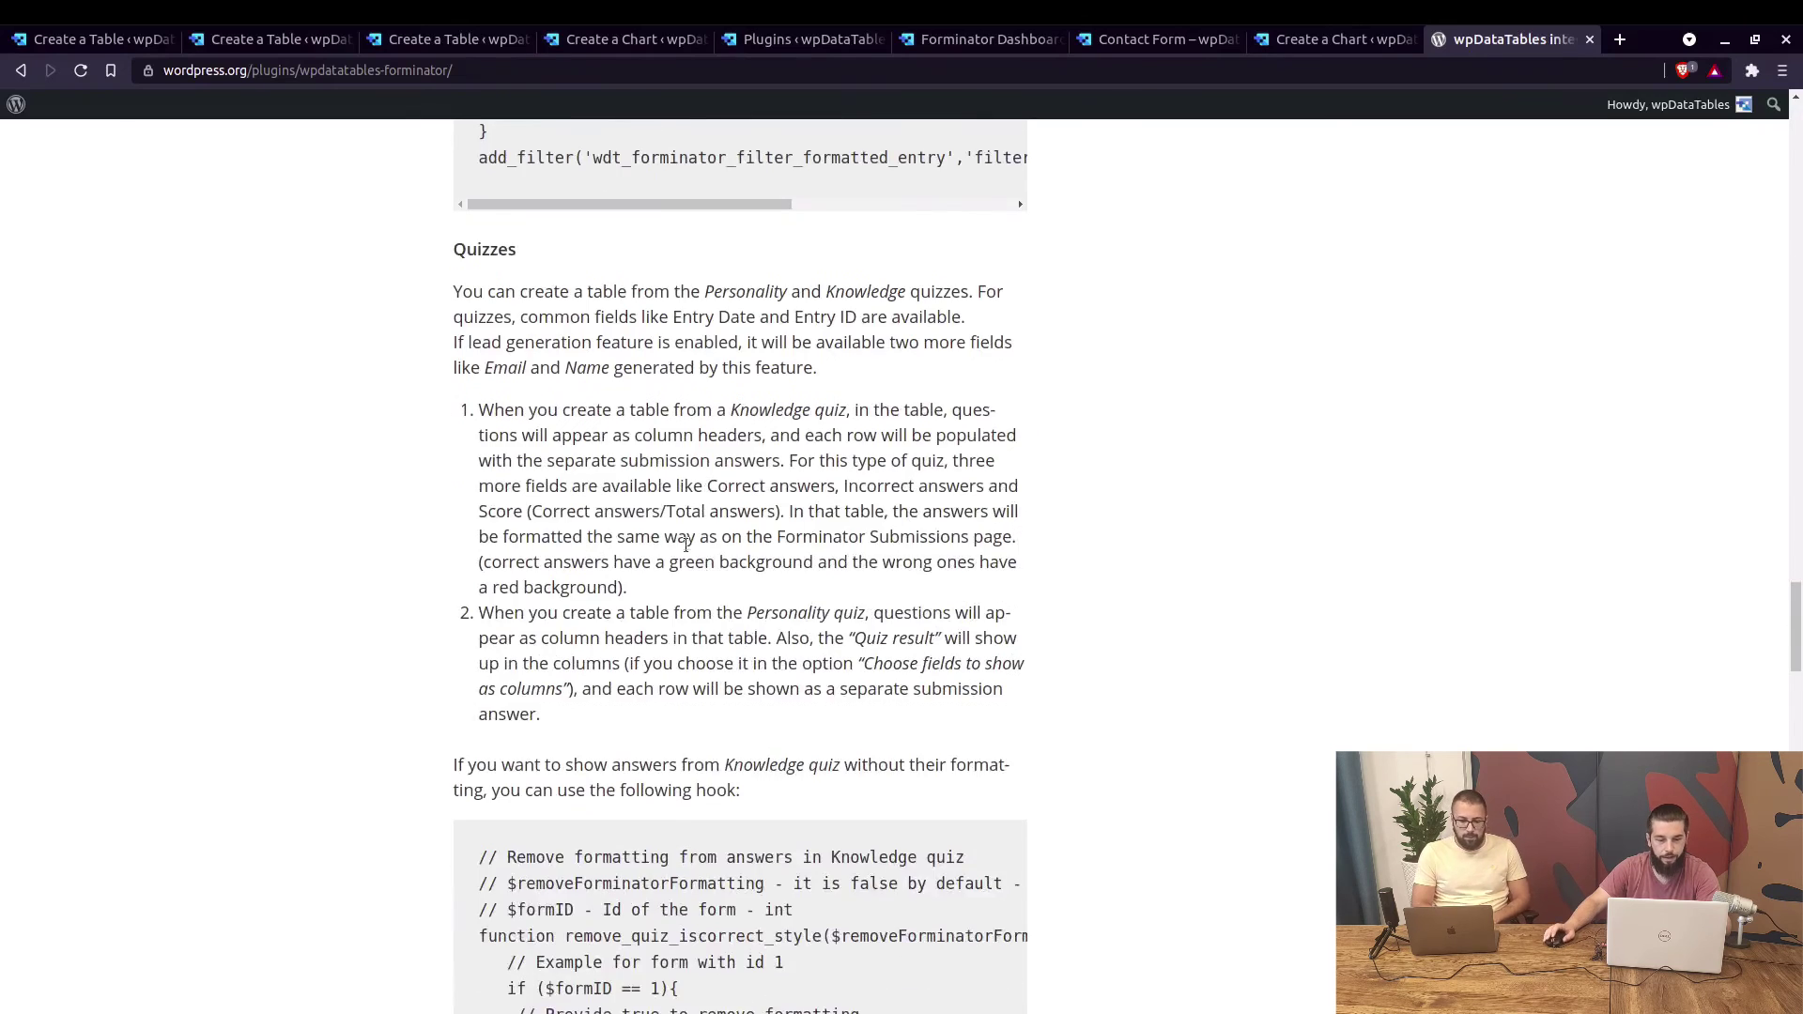
scroll(707, 579, "down", 5)
scroll(742, 492, "down", 16)
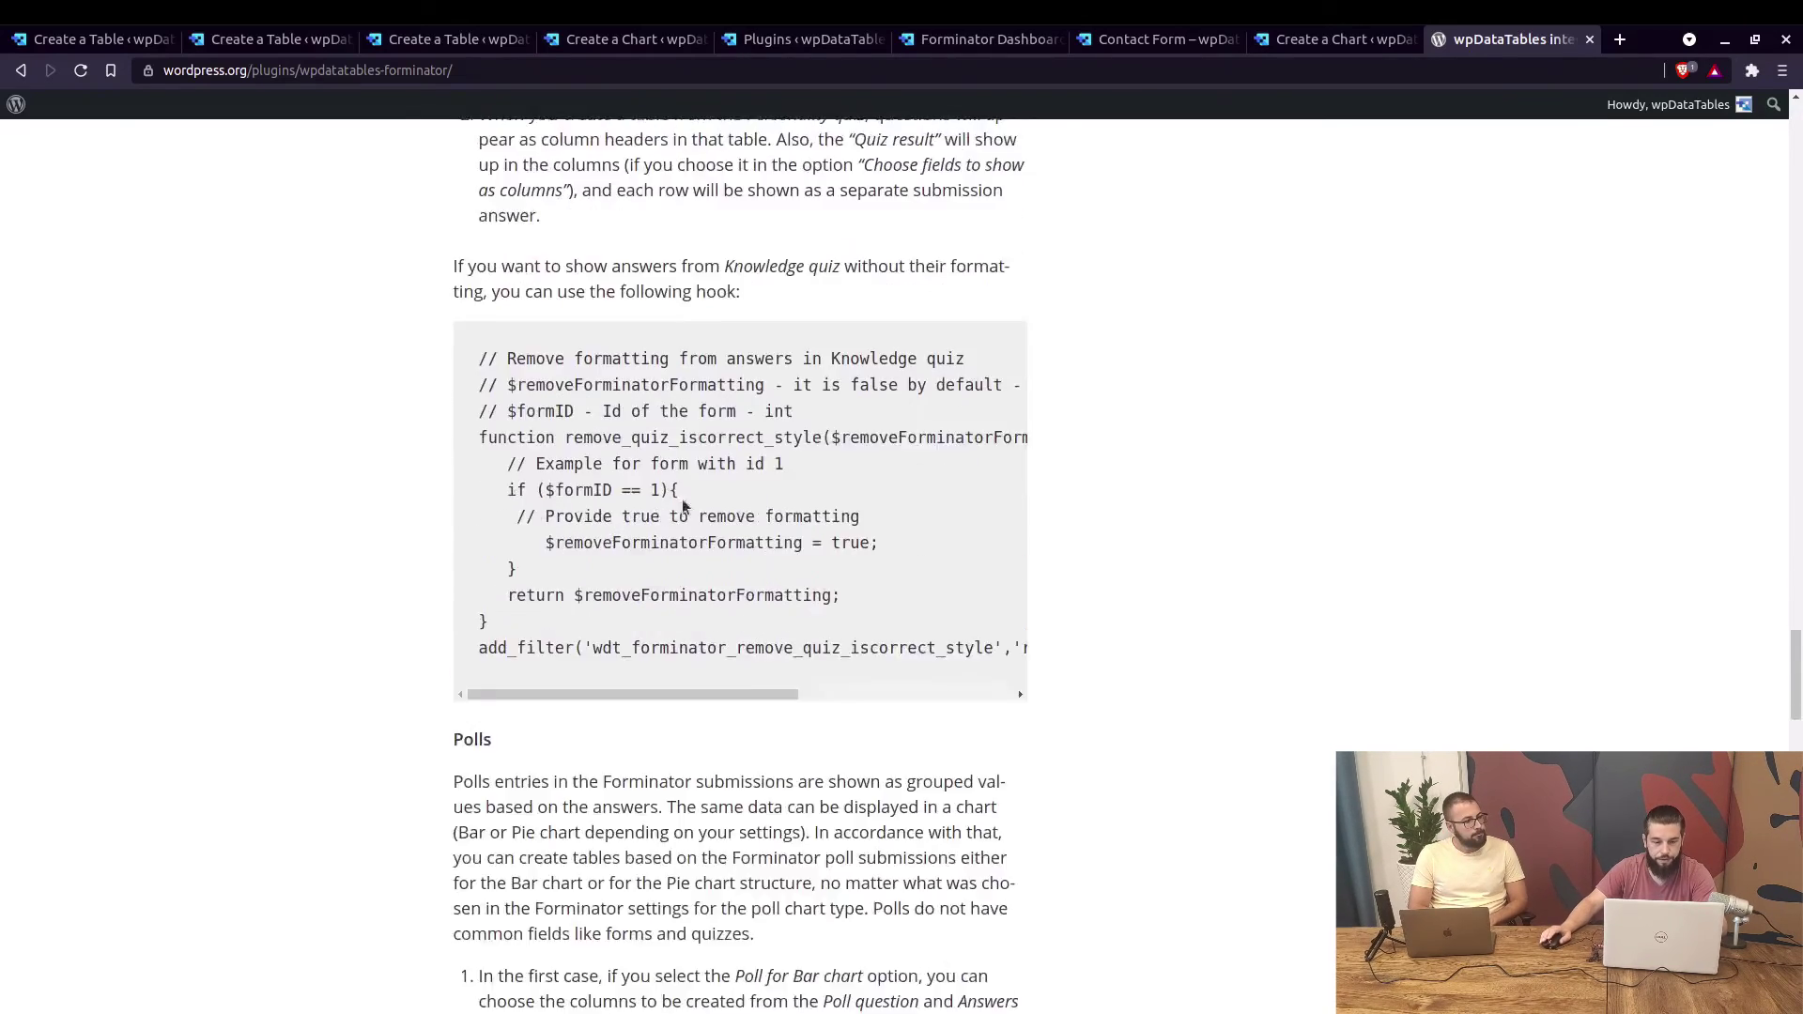
scroll(690, 507, "up", 8)
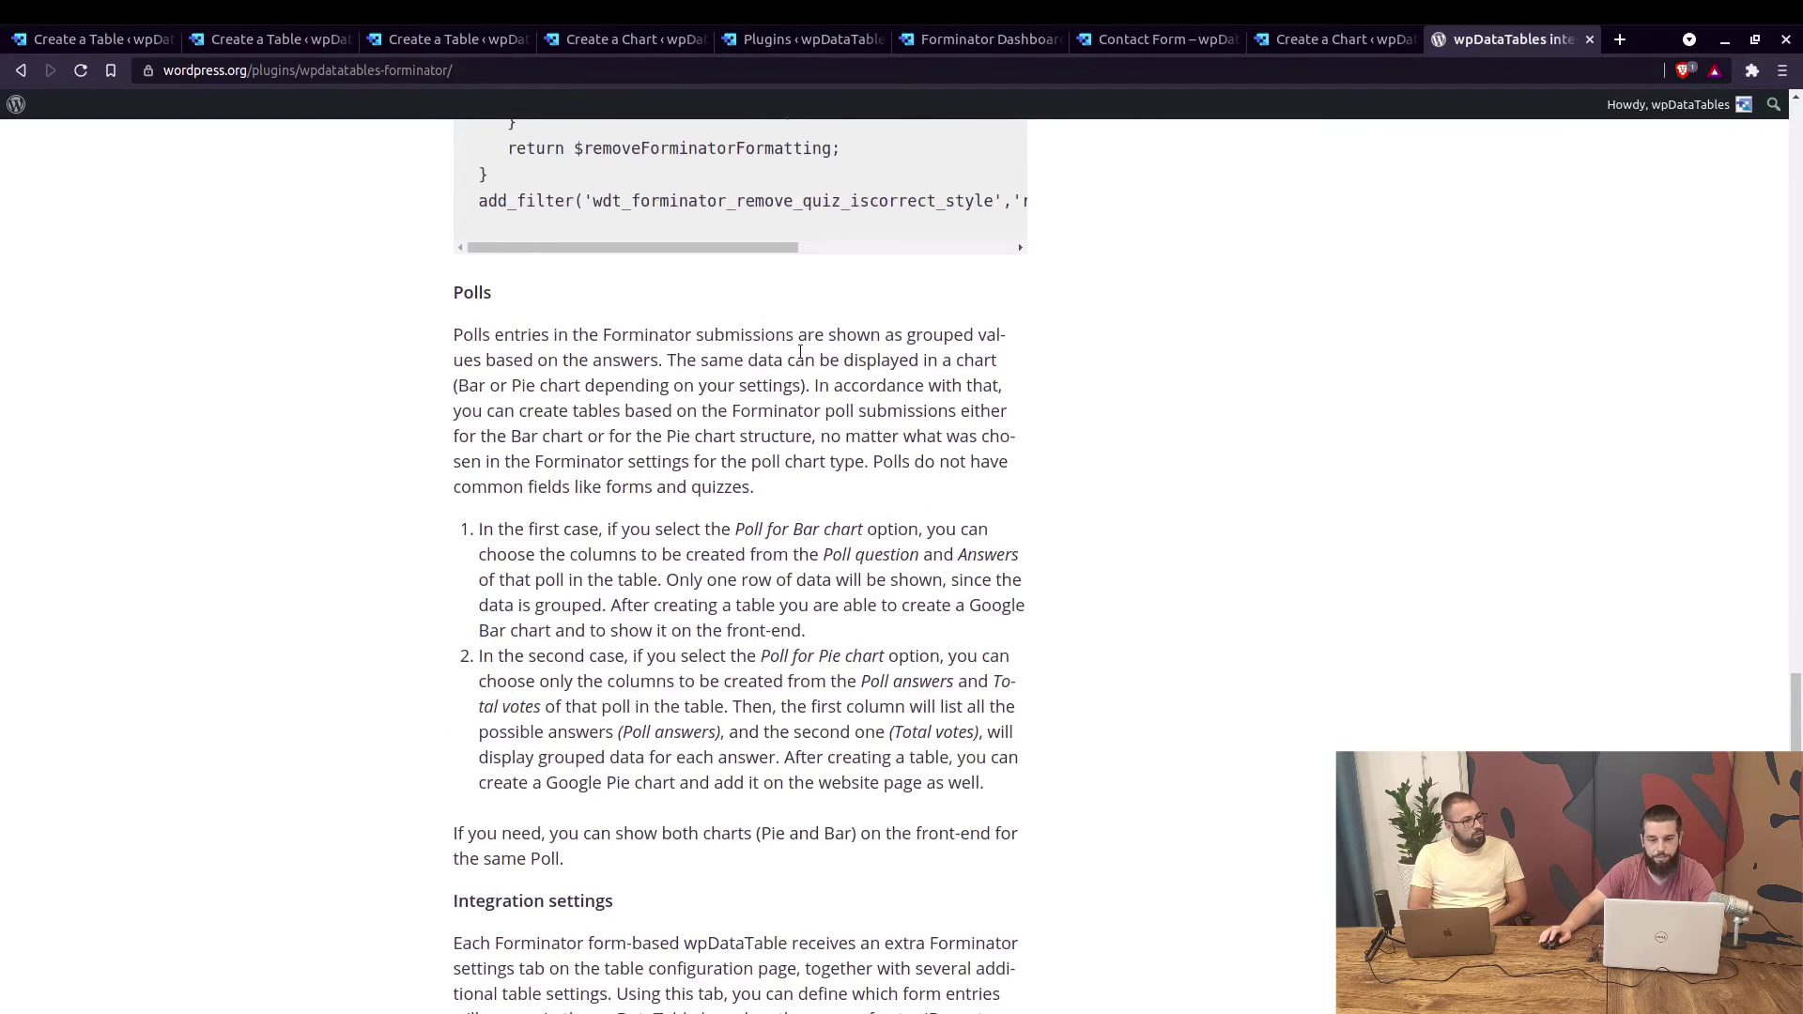
double_click(472, 386)
double_click(523, 386)
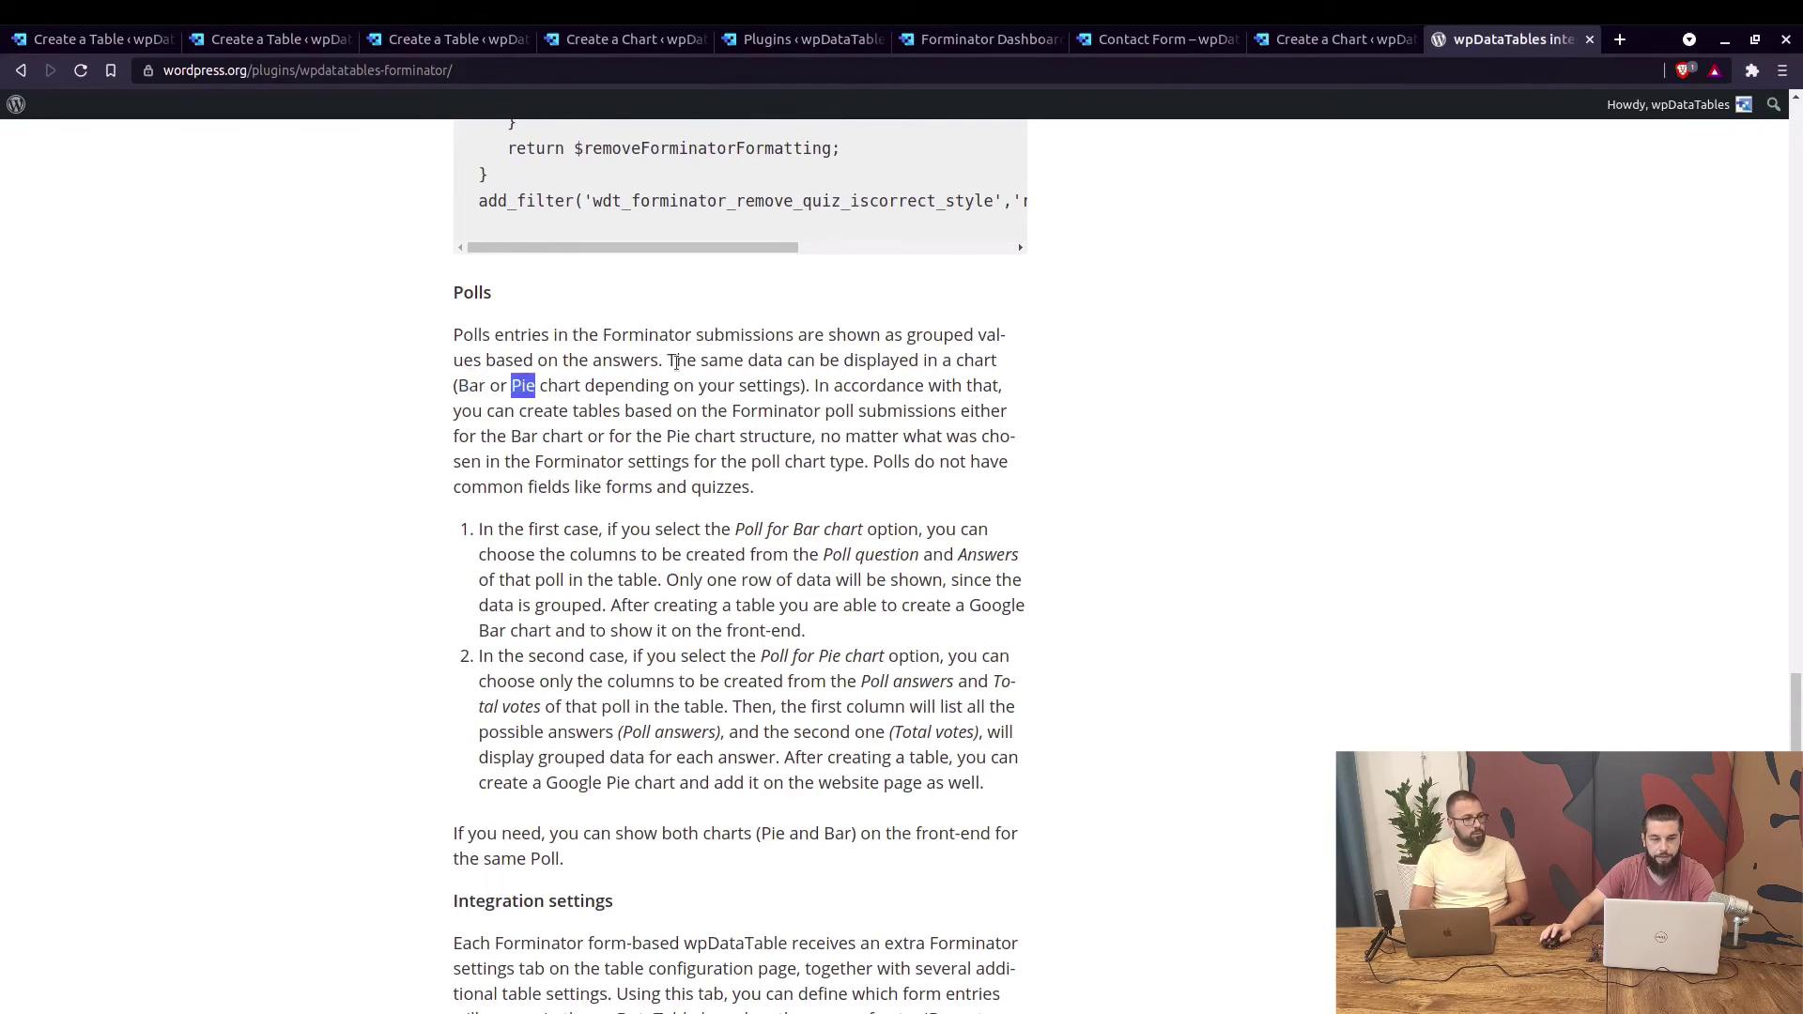
left_click(909, 52)
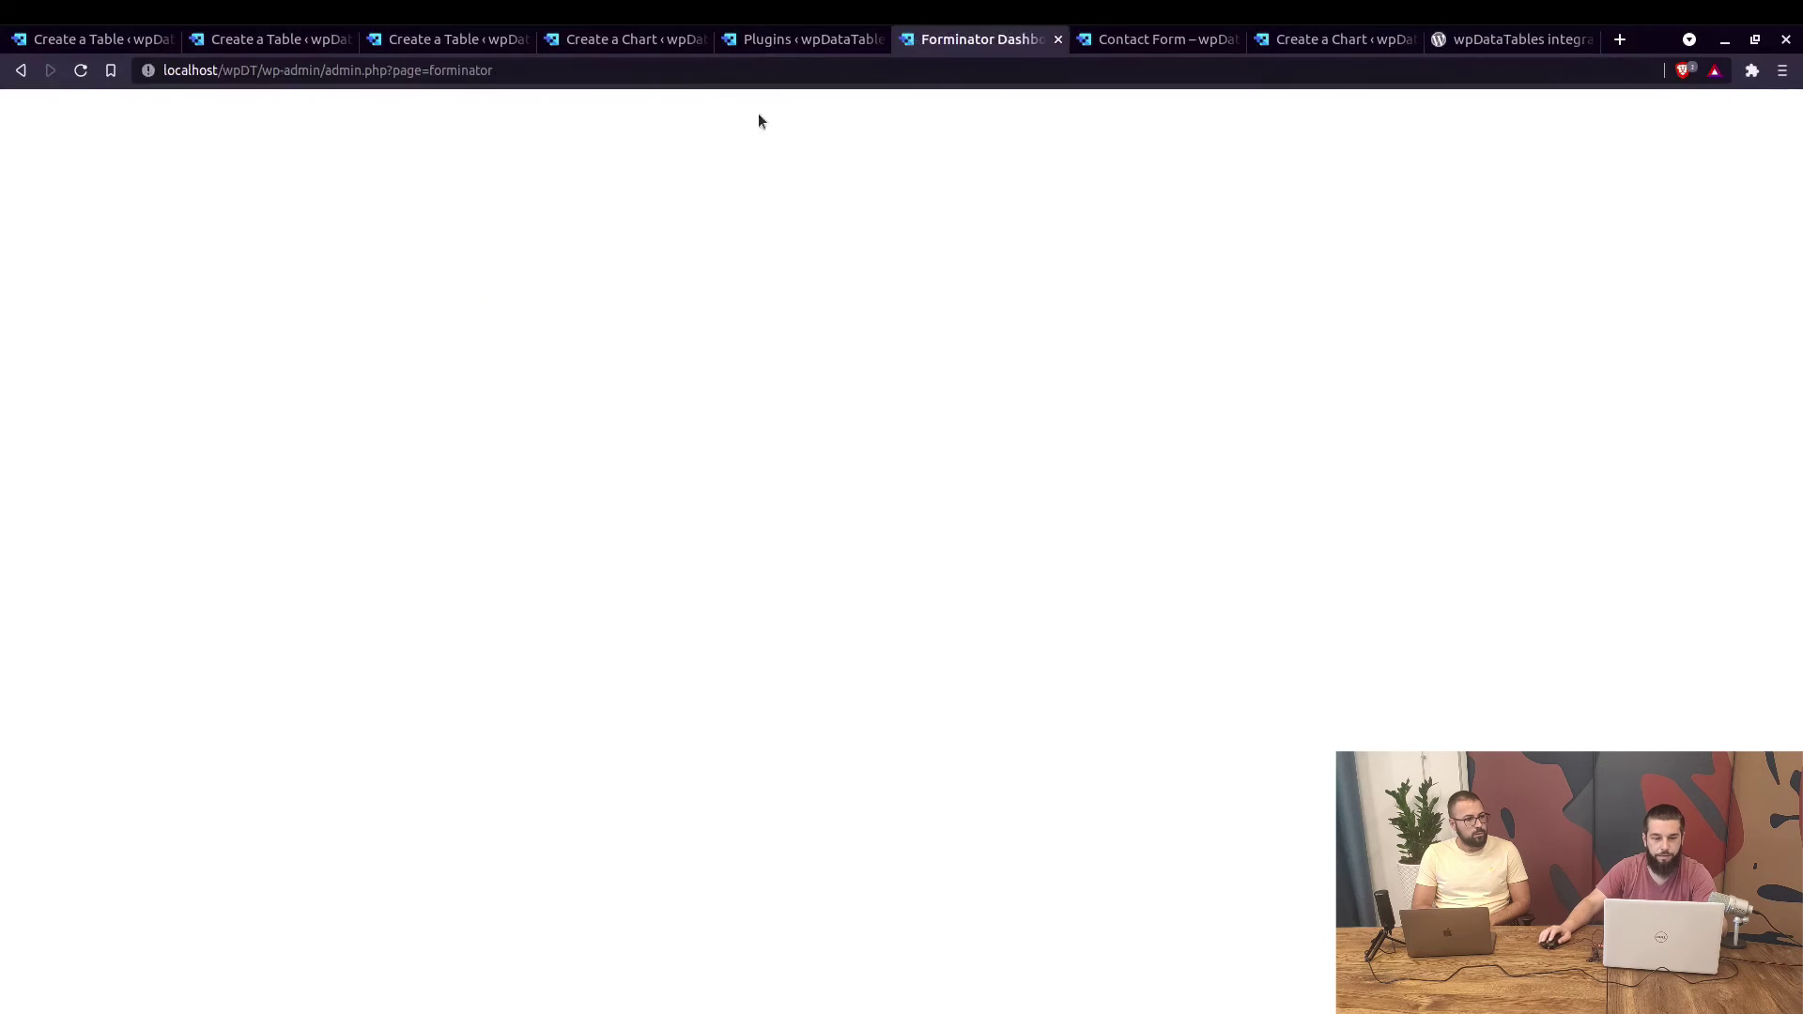
Edit the Consumer poll and show its Behaviour settings with pie-chart results.
scroll(544, 431, "down", 3)
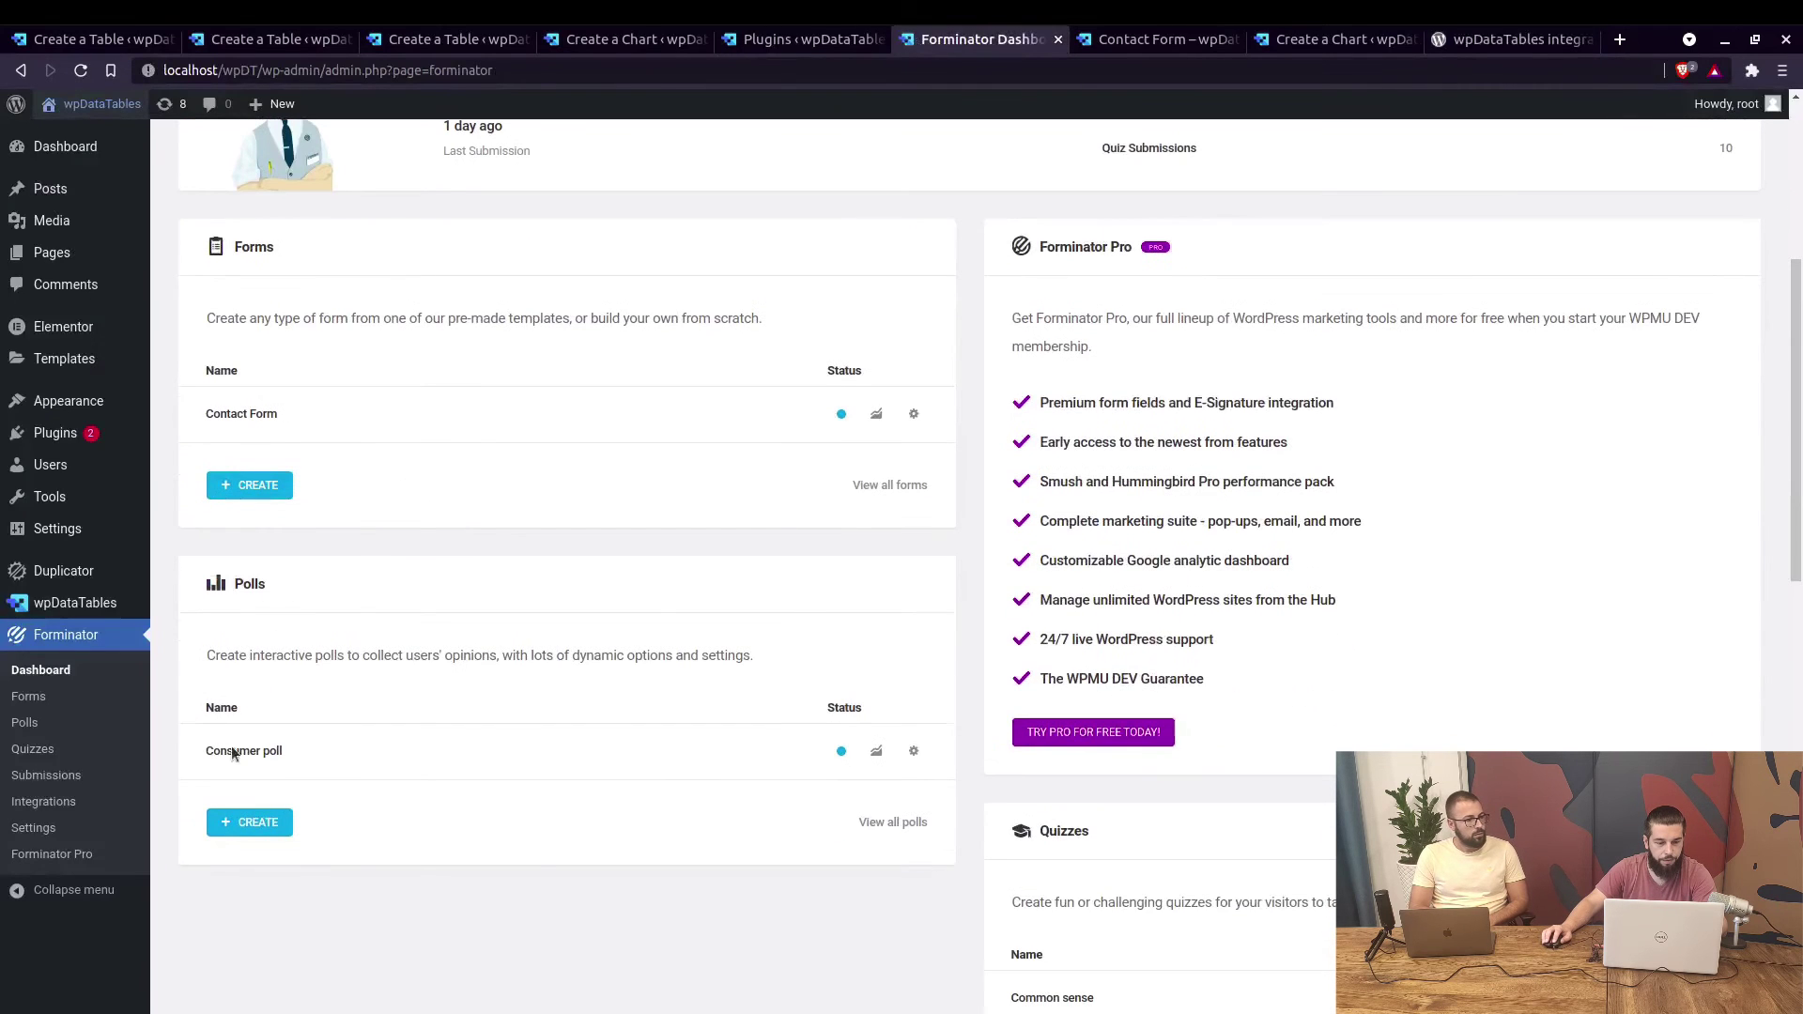
left_click(914, 752)
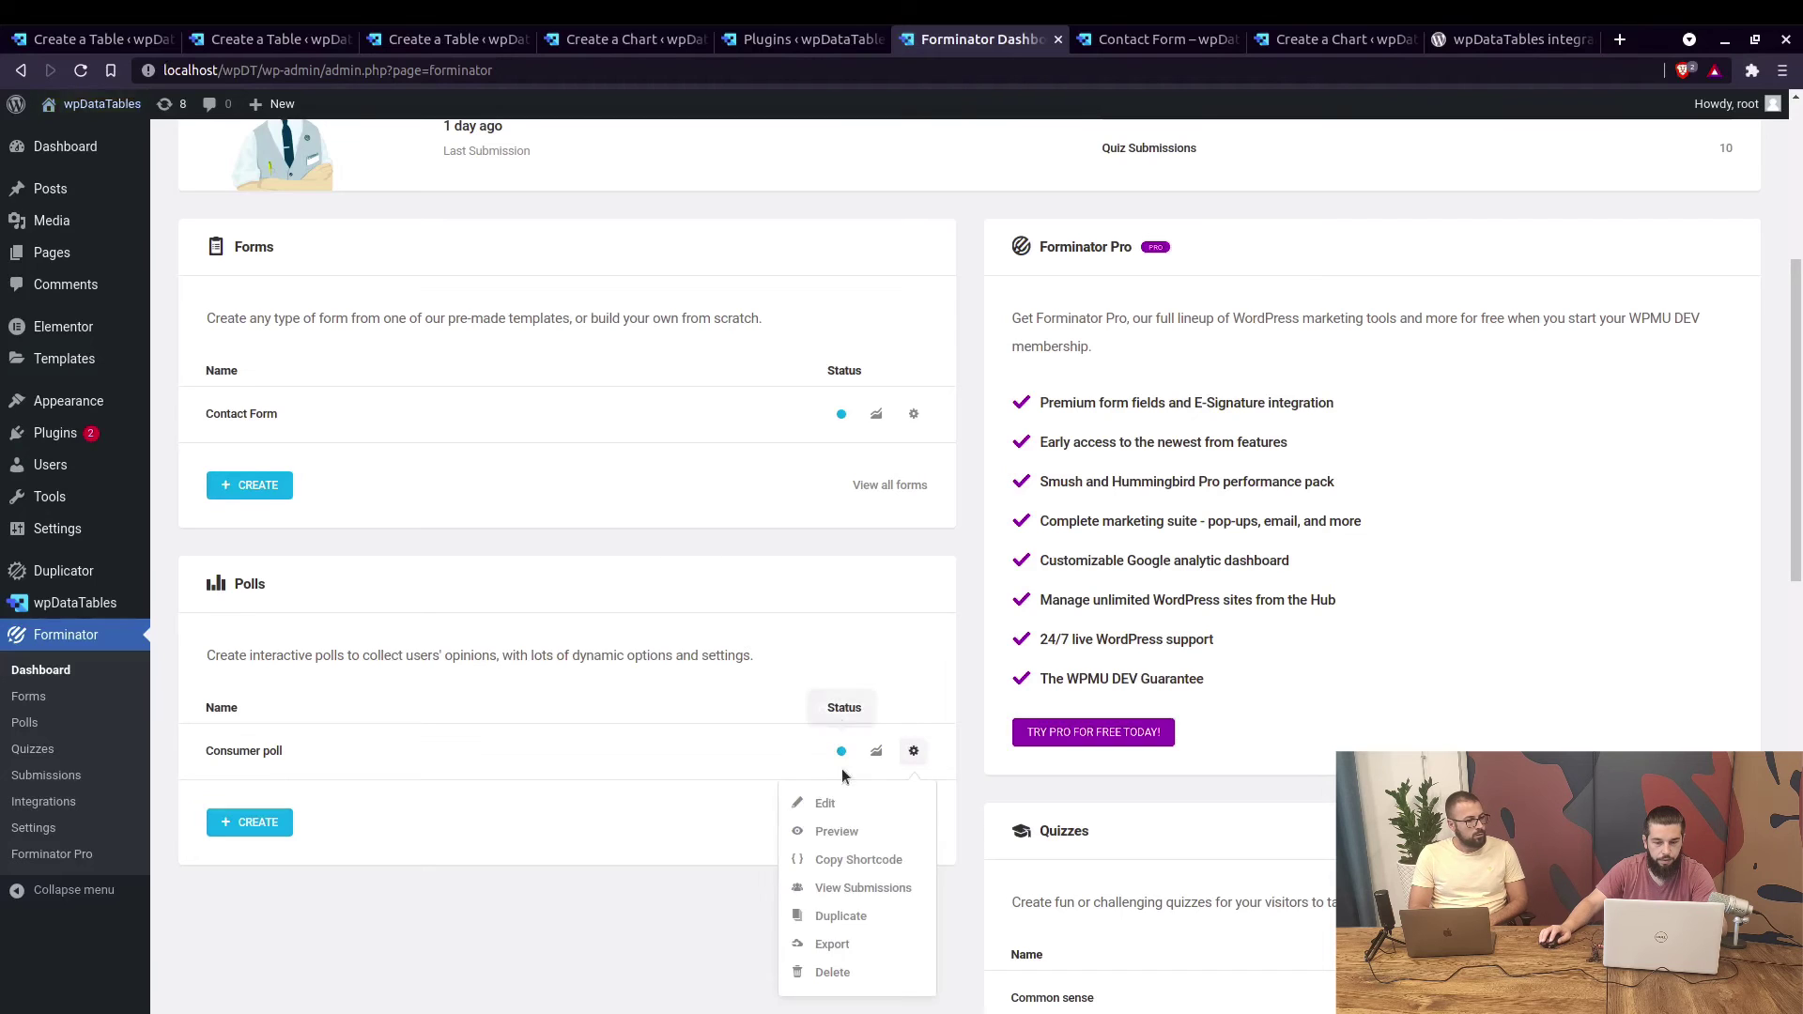
left_click(824, 805)
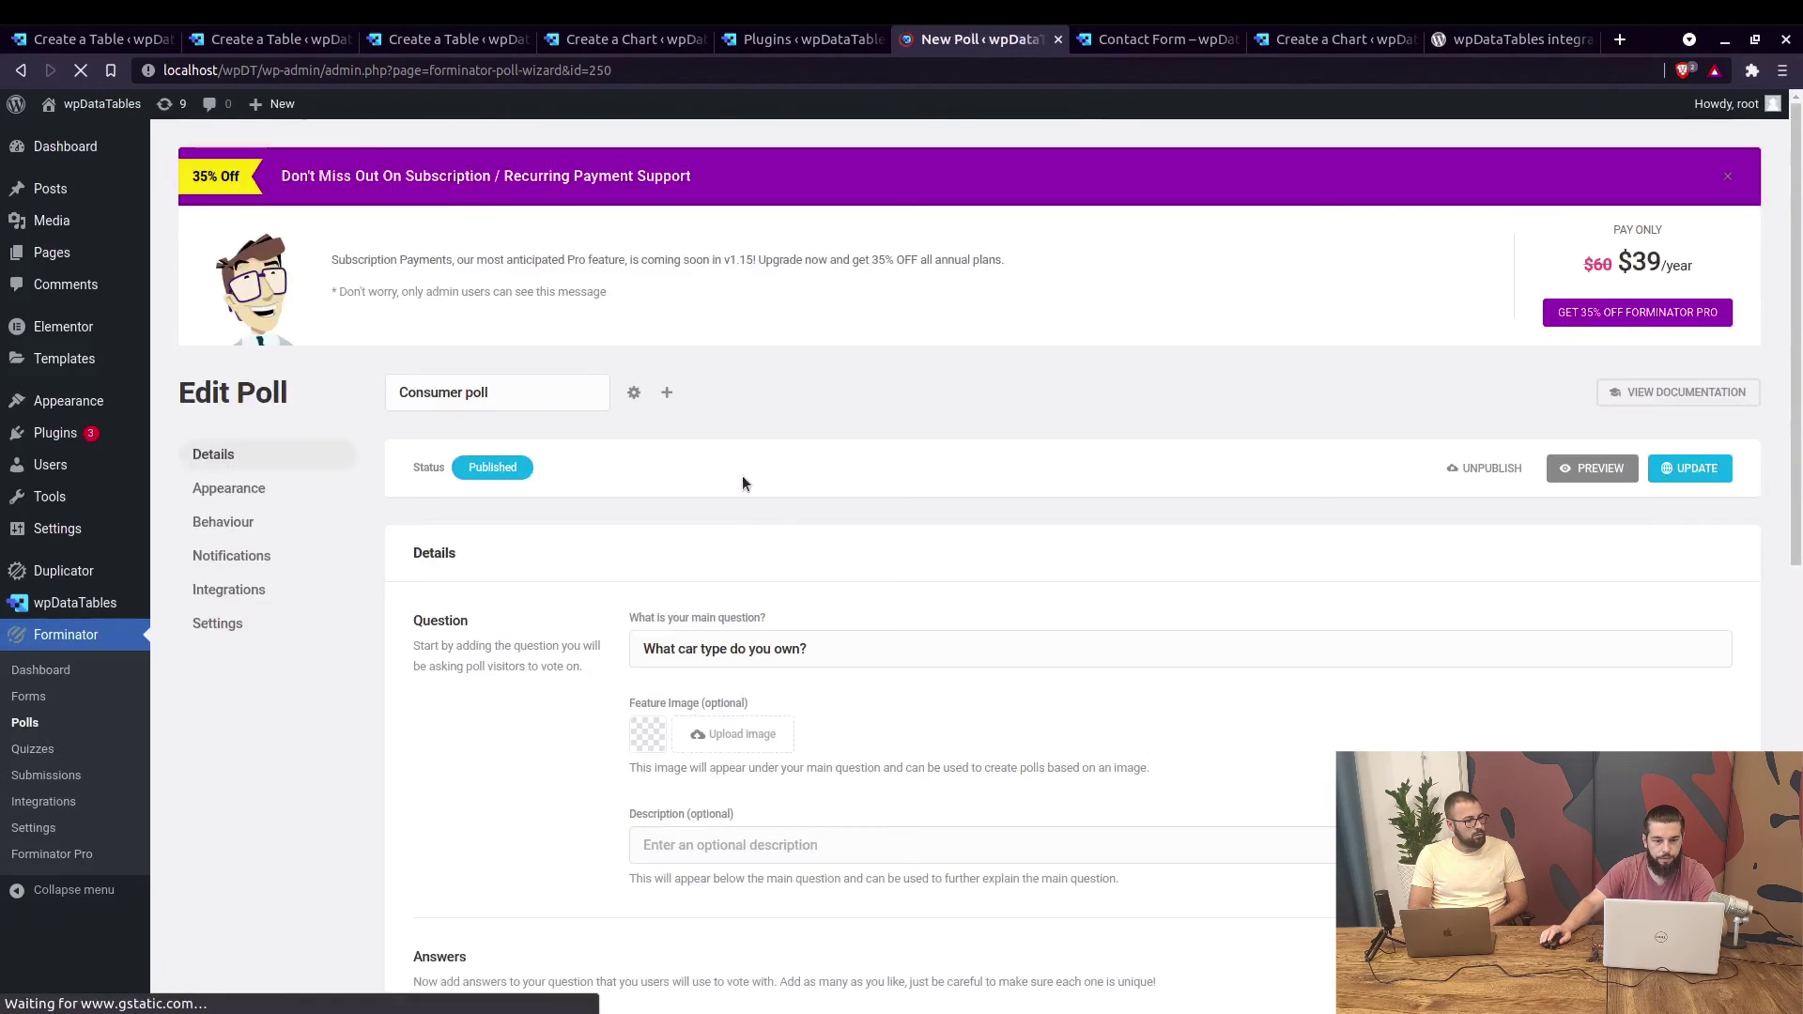
left_click(246, 520)
scroll(714, 582, "down", 2)
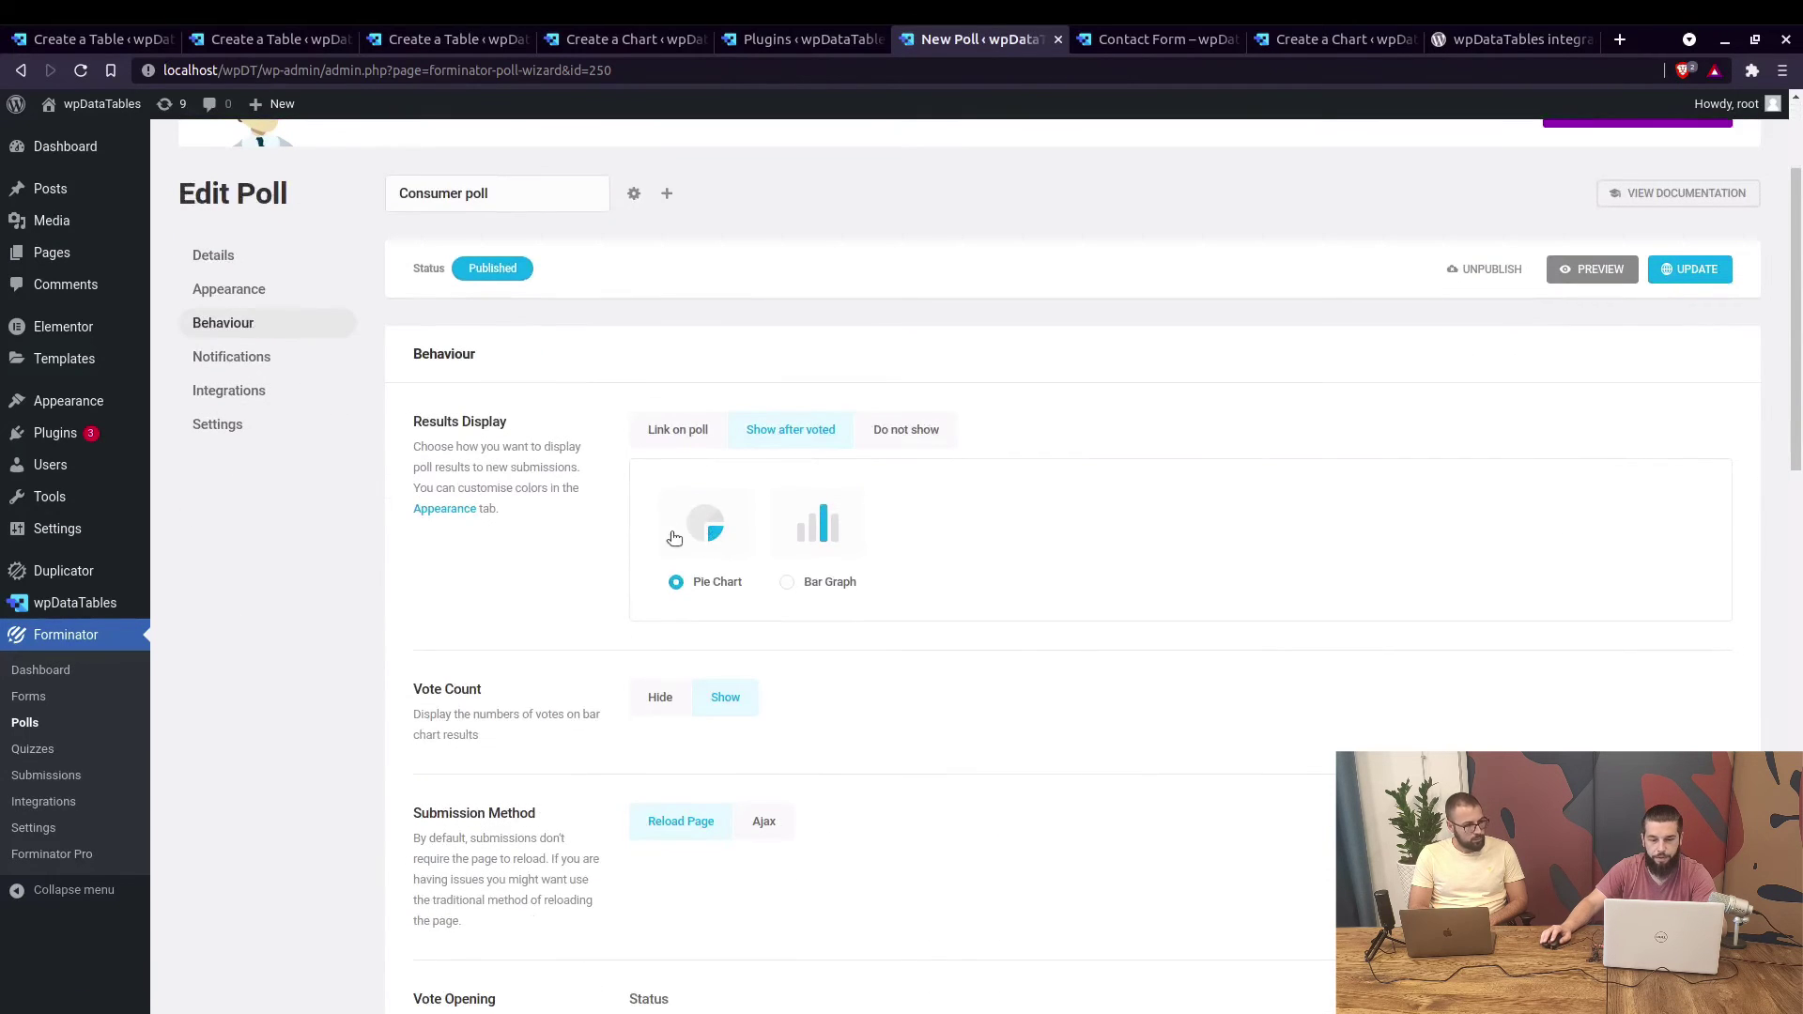
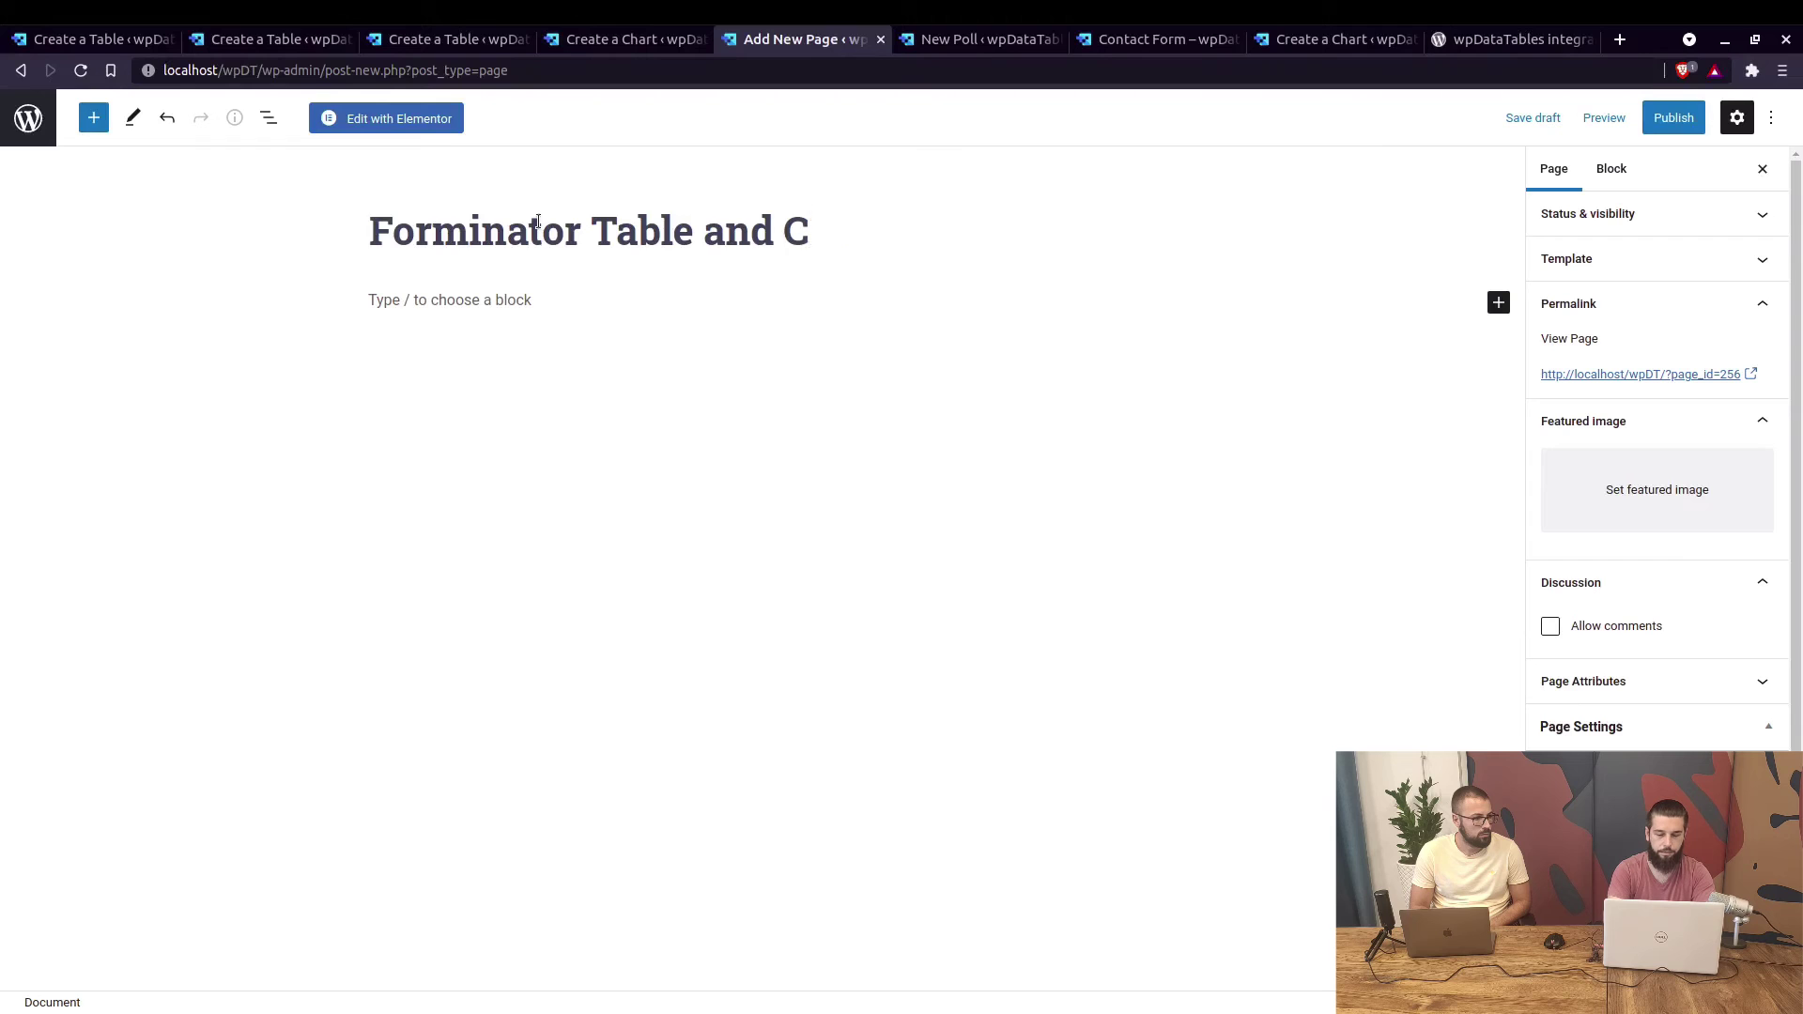
Finish the title 'Forminator Table and Chart', publish the page, and open it in Elementor.
type("t")
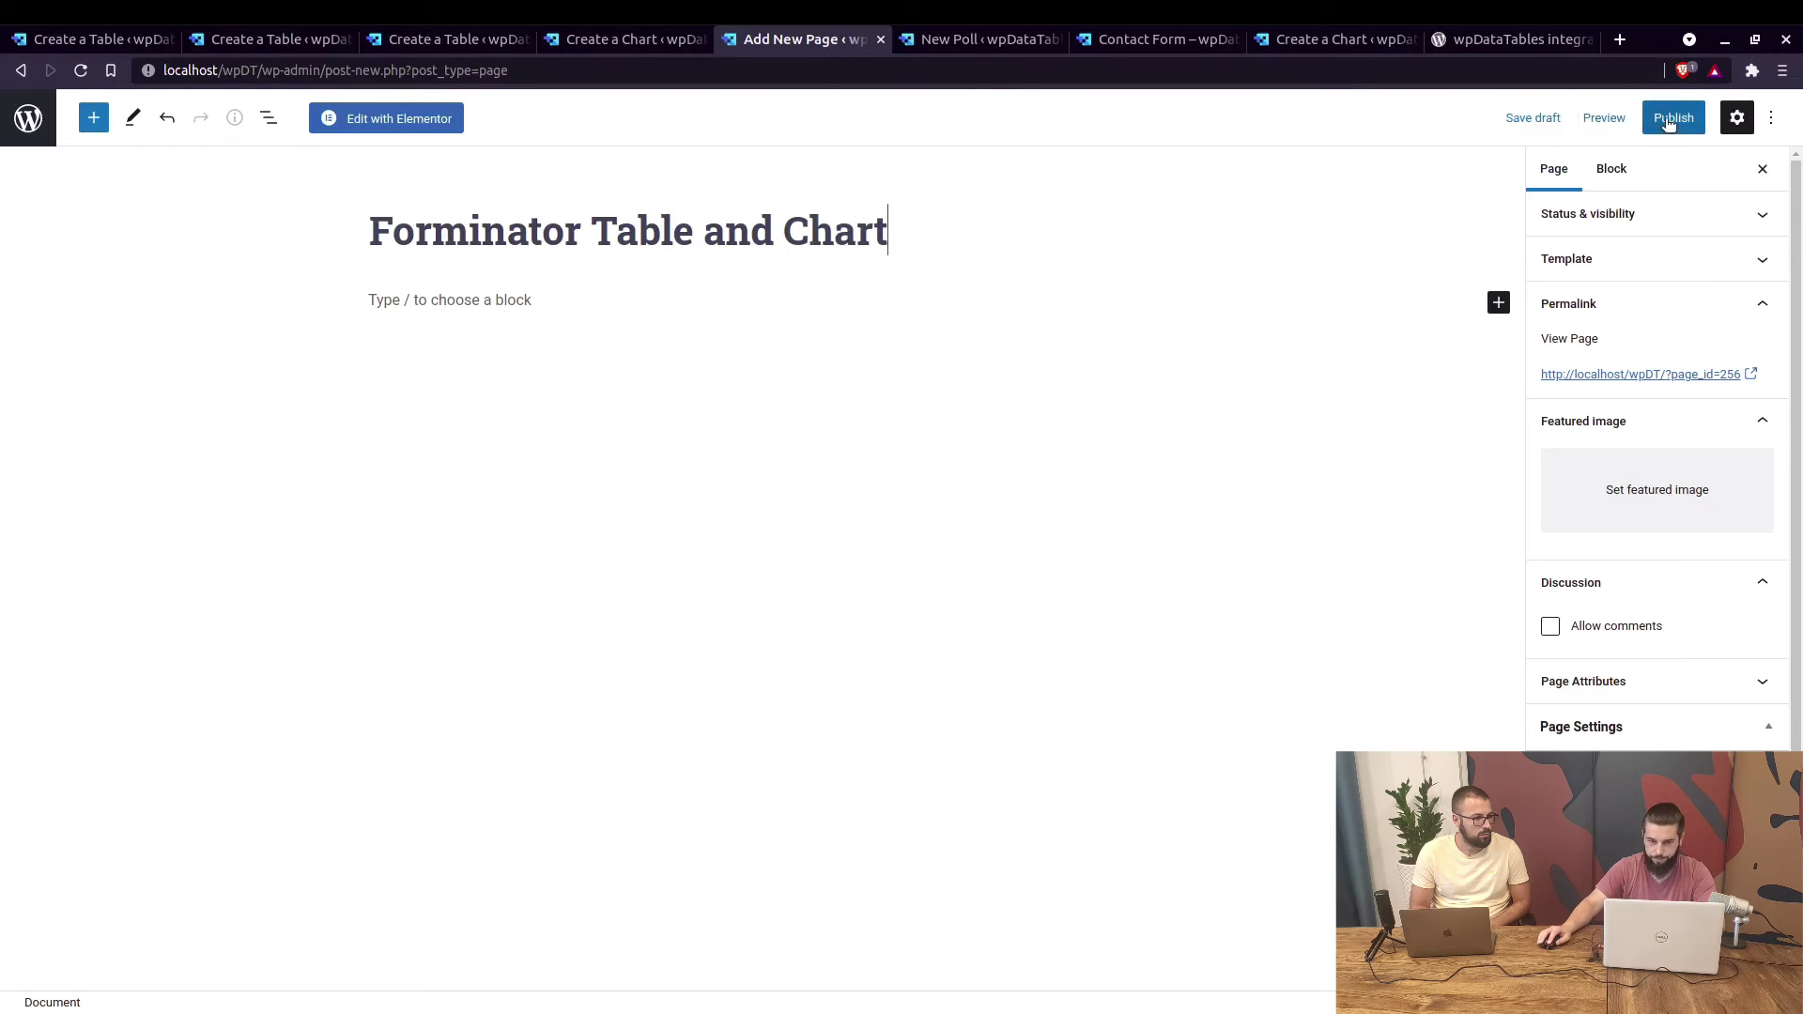
left_click(1673, 117)
left_click(1611, 118)
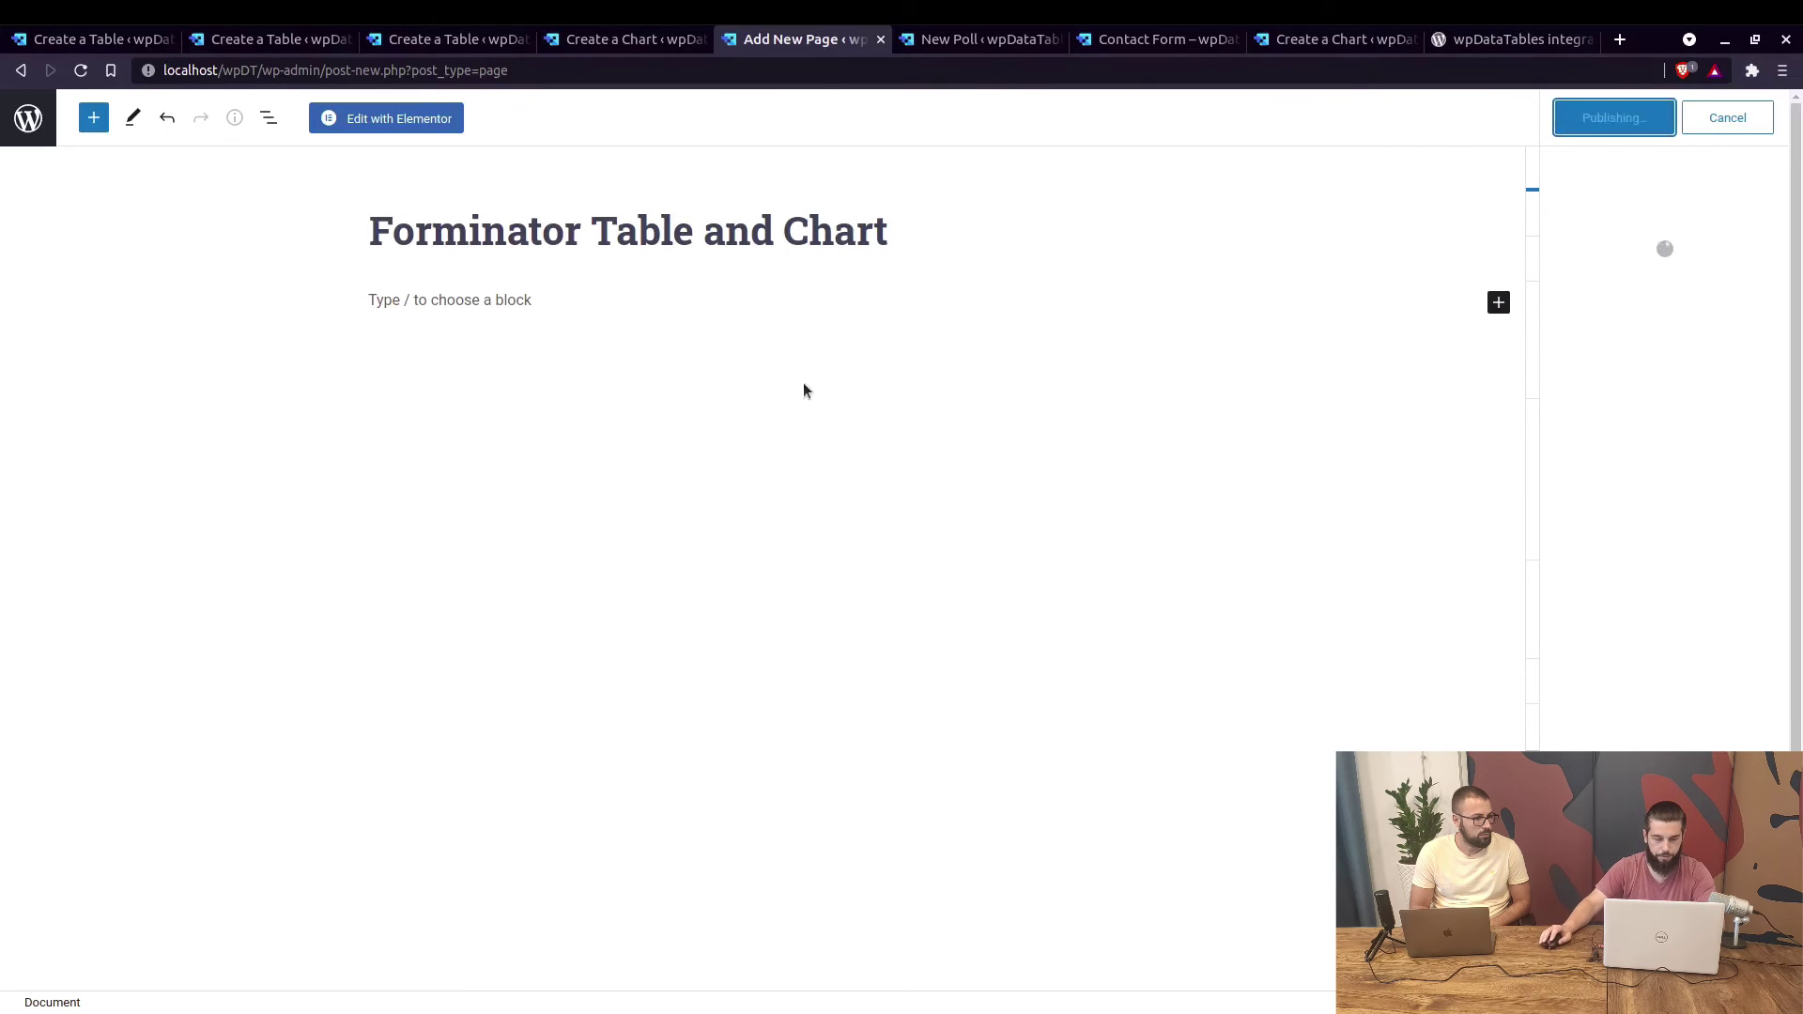
left_click(399, 122)
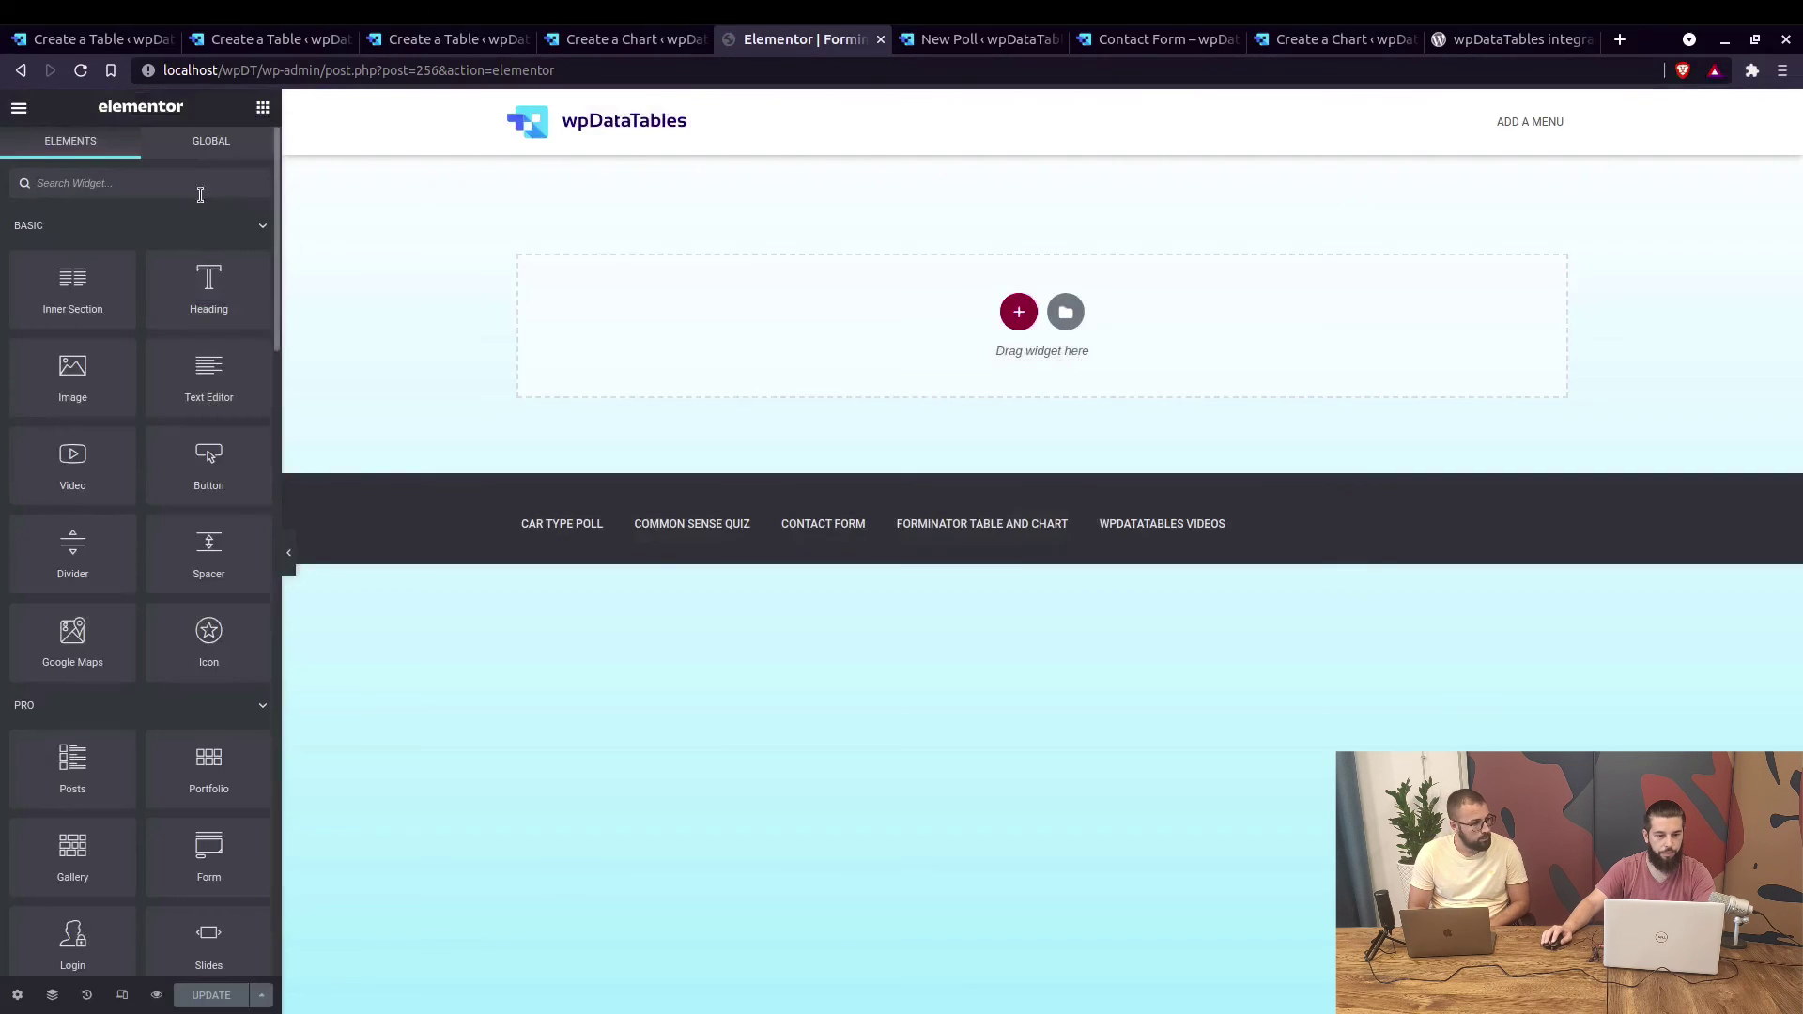
Search the widgets for 'wp' and place the wpDataTables widget into the empty section.
type("w")
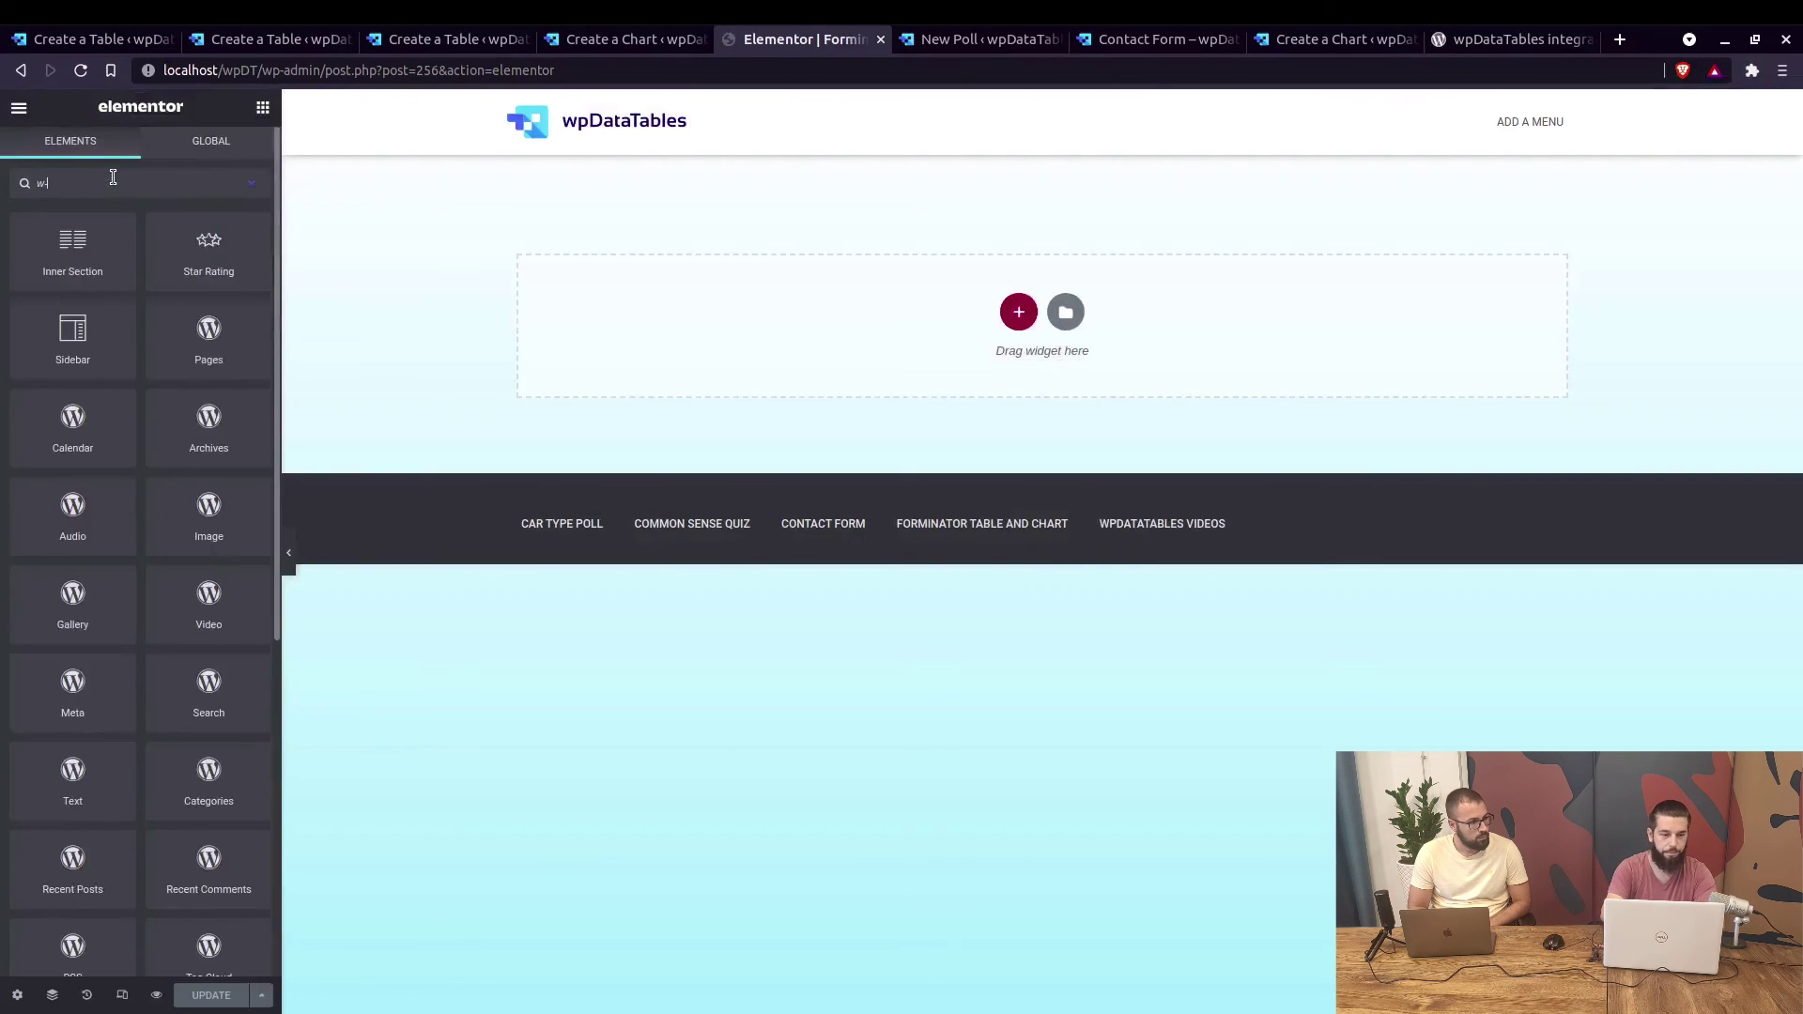
type("-p")
key("BackSpace")
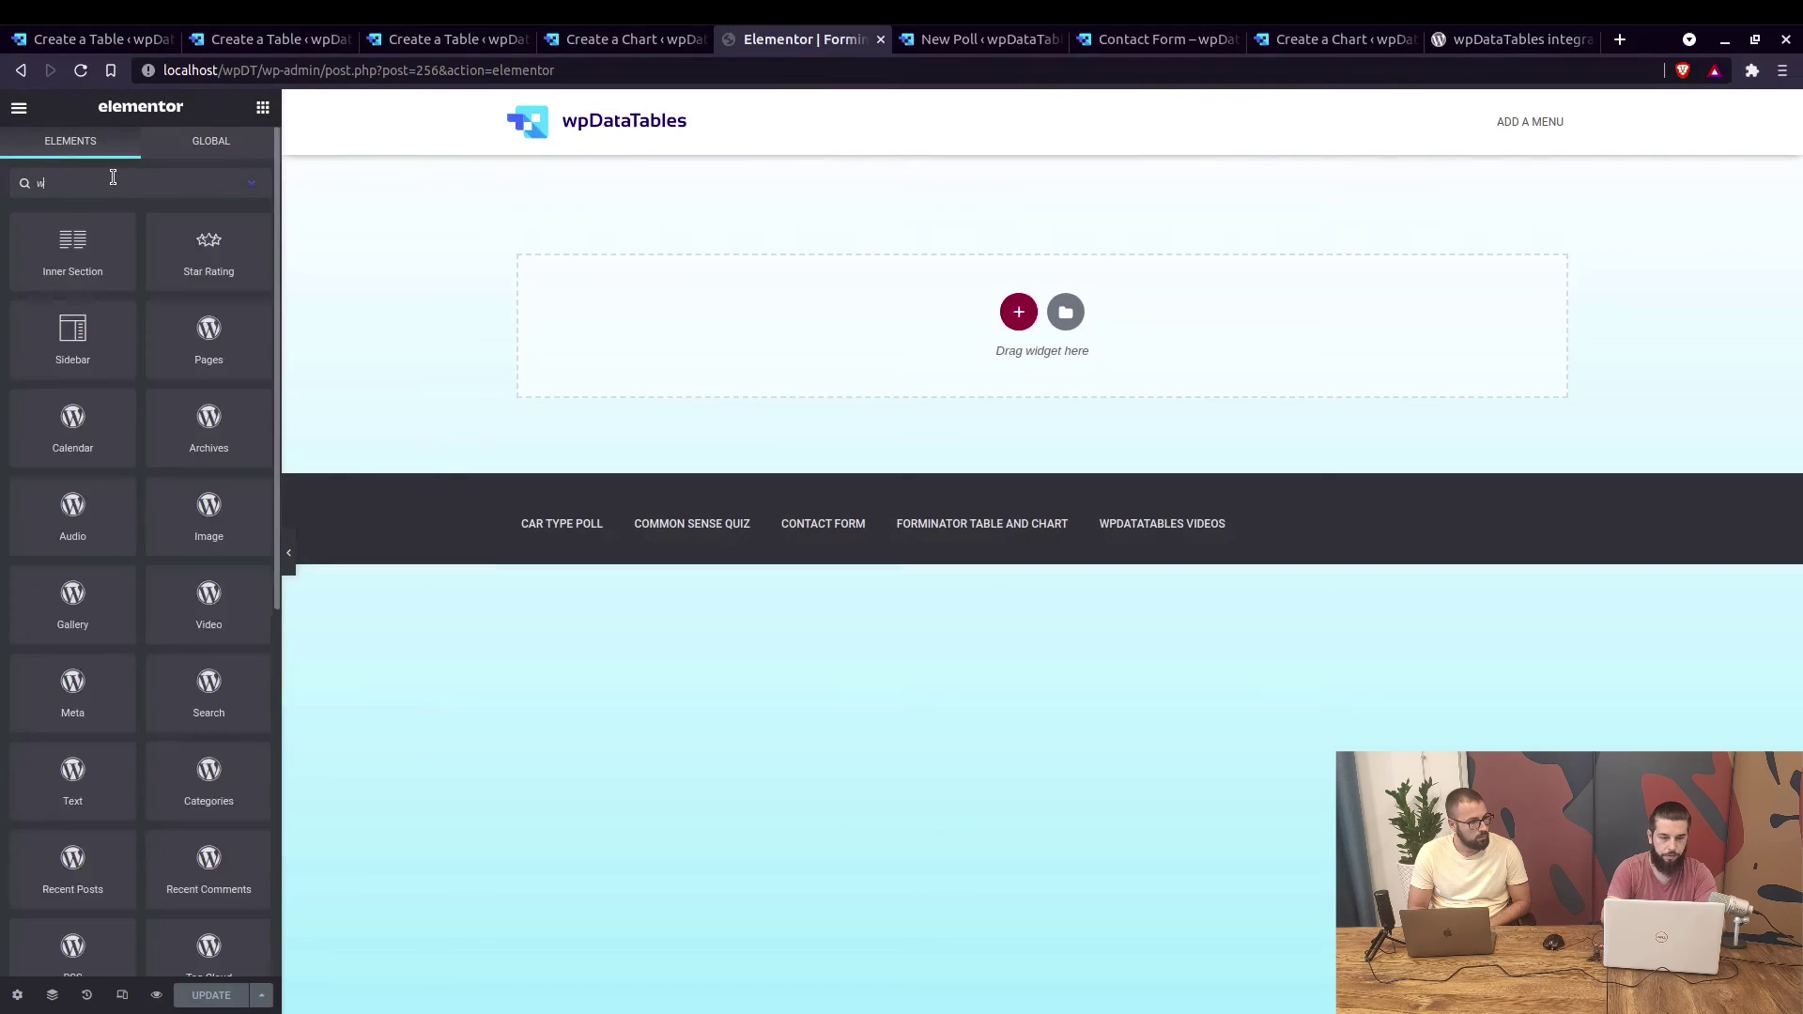
type("p")
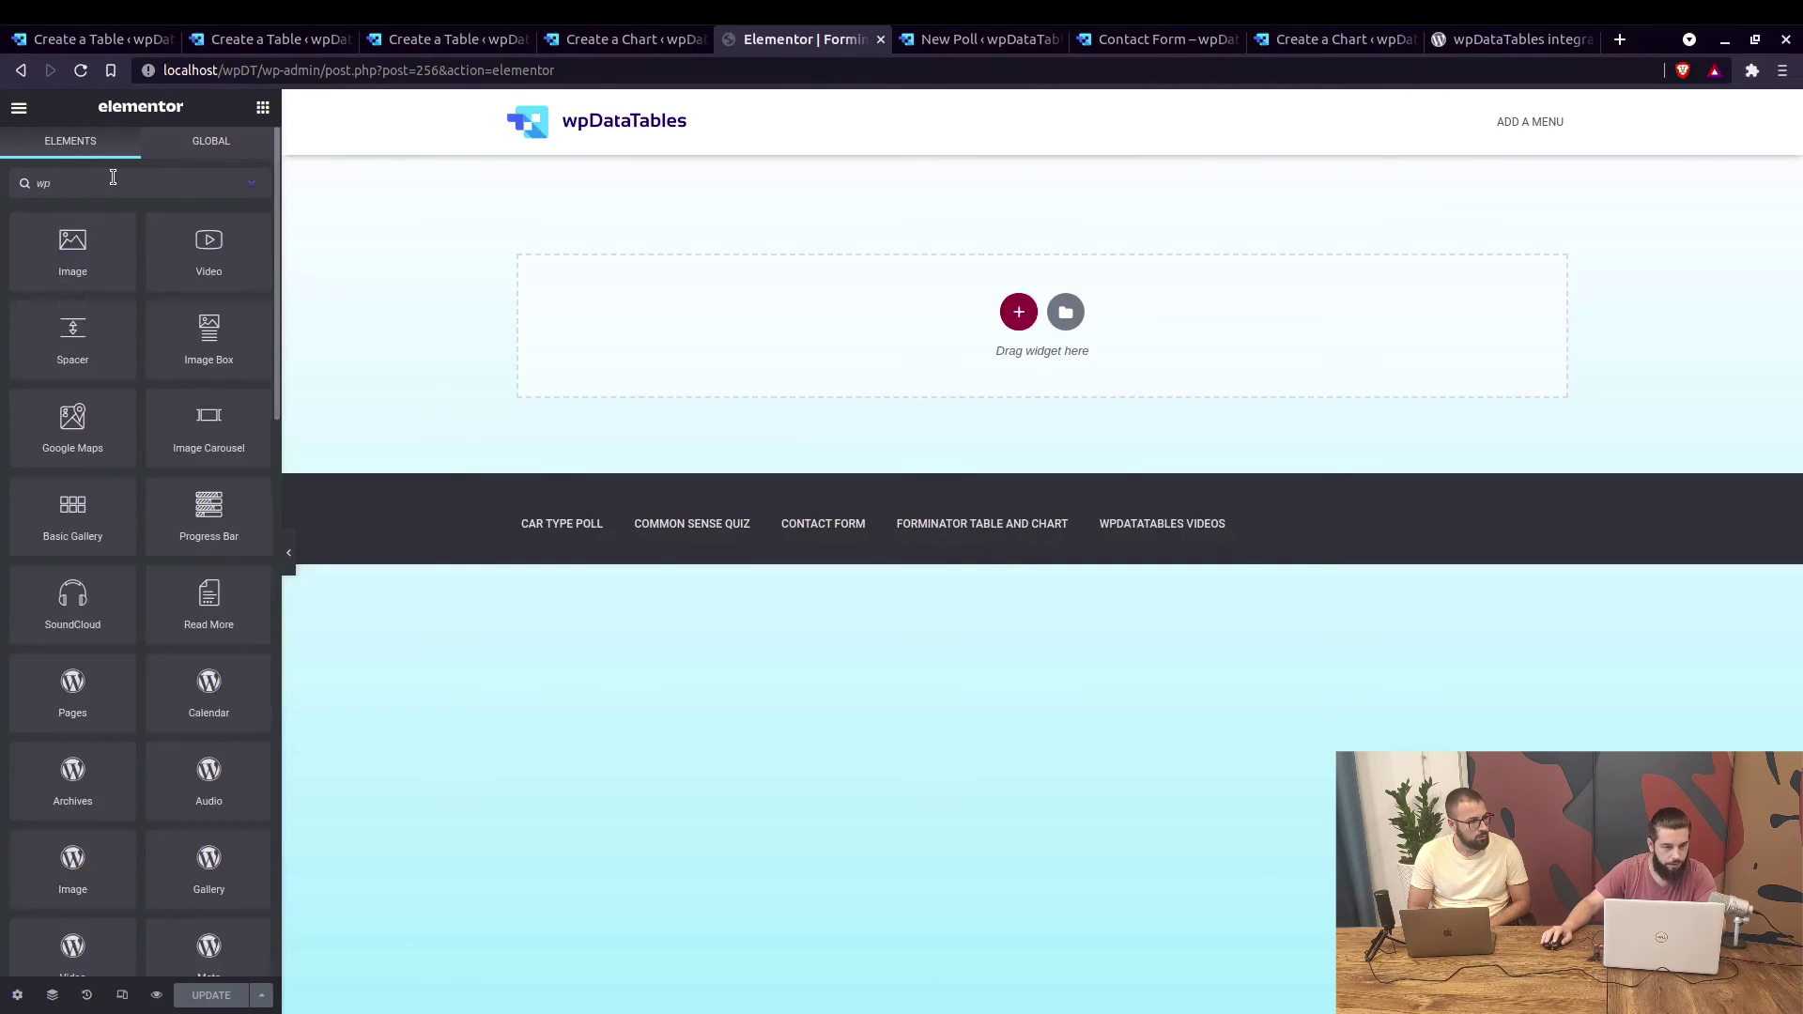
type("d")
left_click_drag(269, 260, 538, 313)
left_click_drag(297, 308, 503, 322)
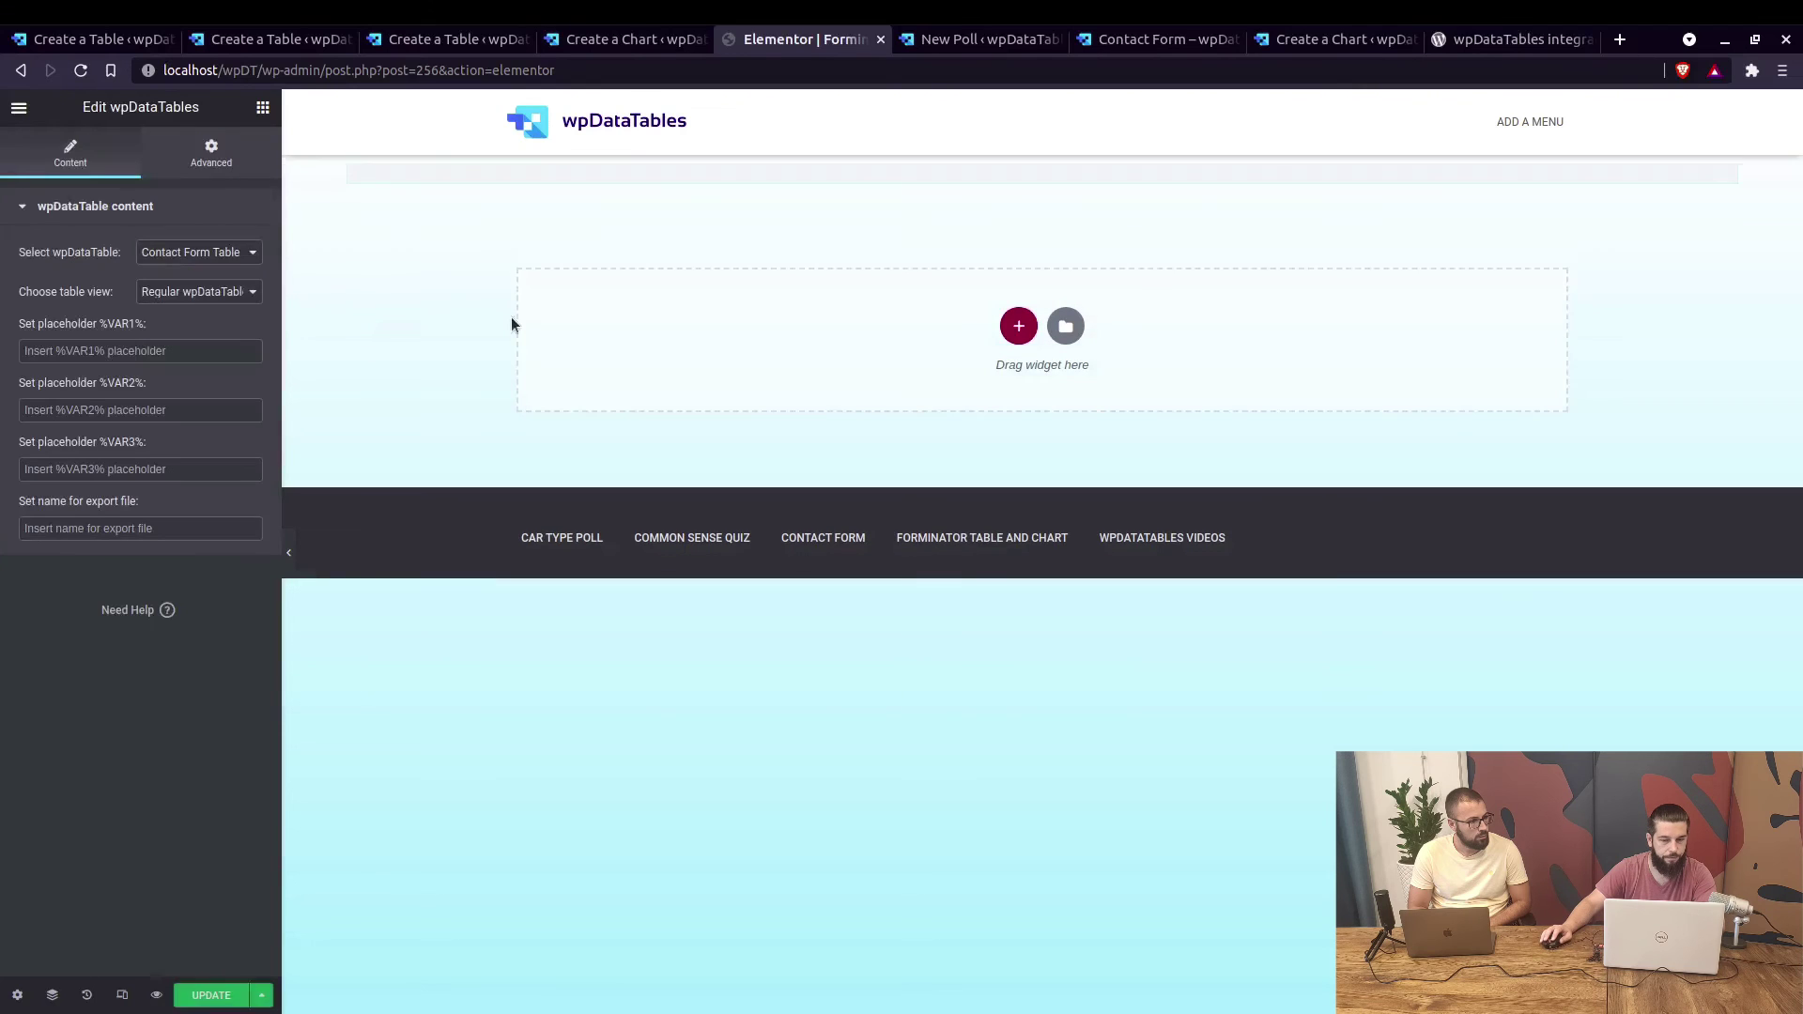
Add the wpDataCharts widget below the table widget.
left_click(264, 109)
left_click(149, 186)
type("wpd")
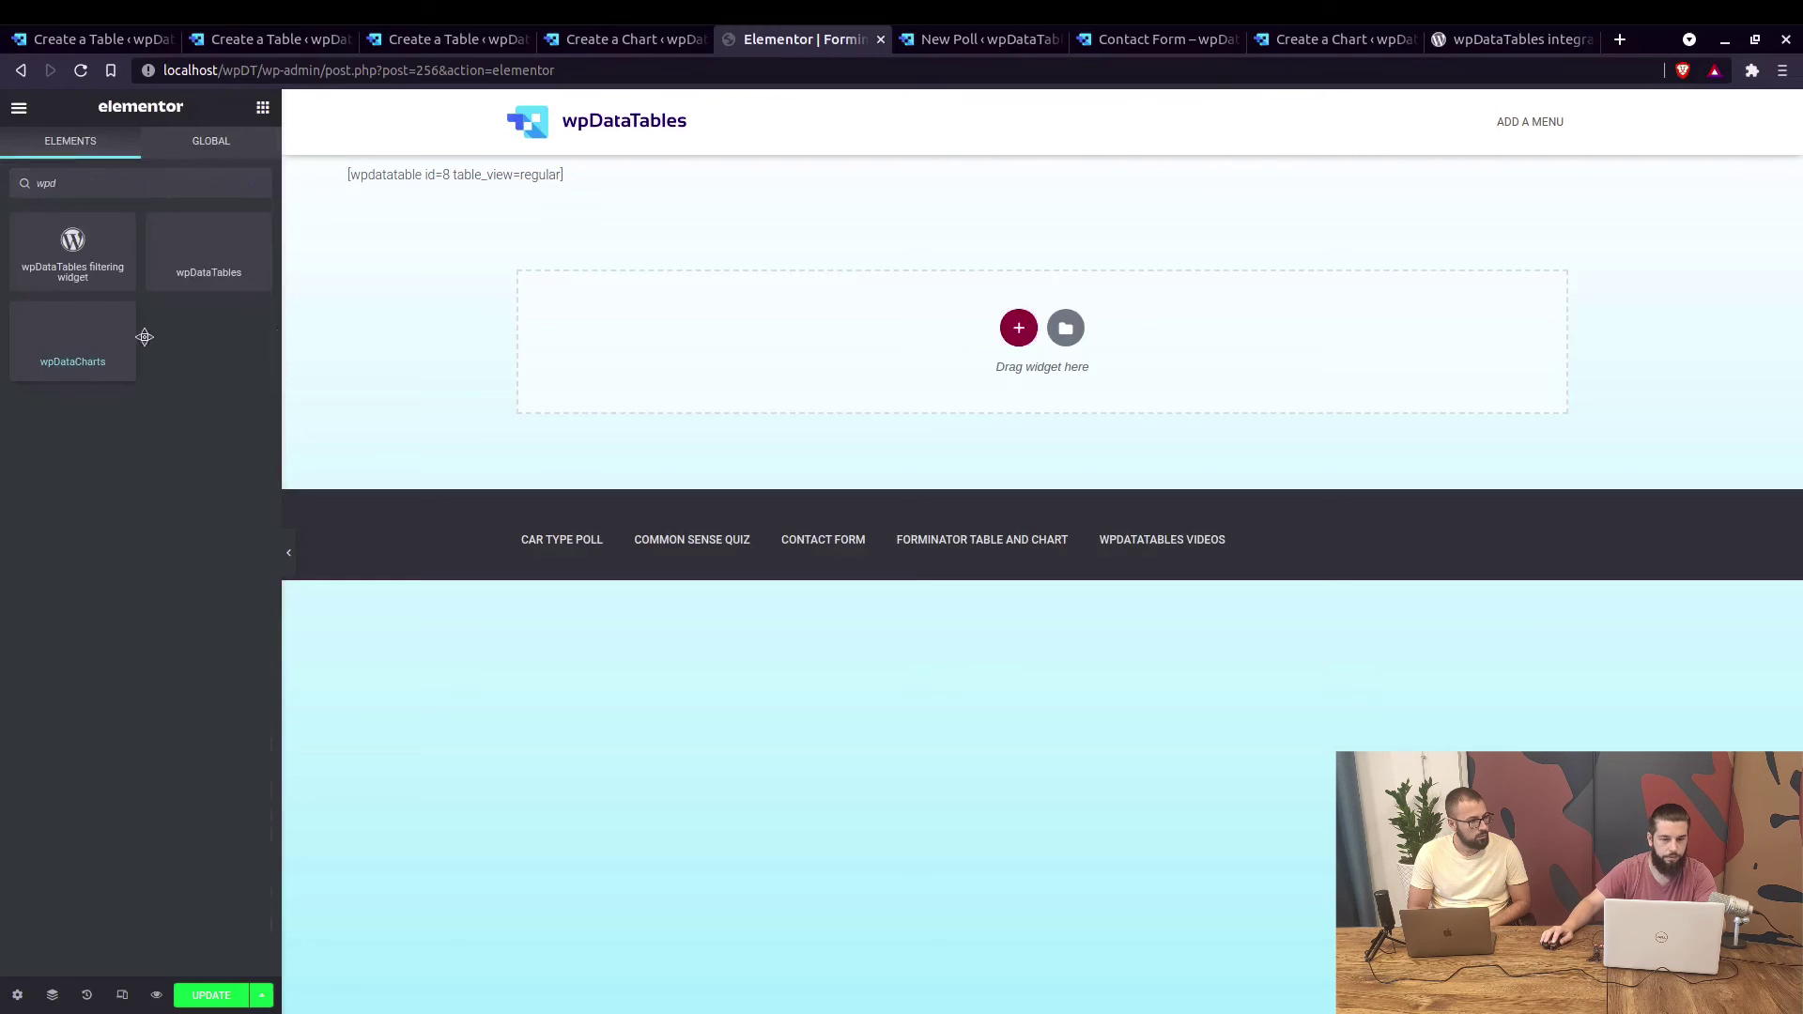
left_click_drag(145, 336, 512, 169)
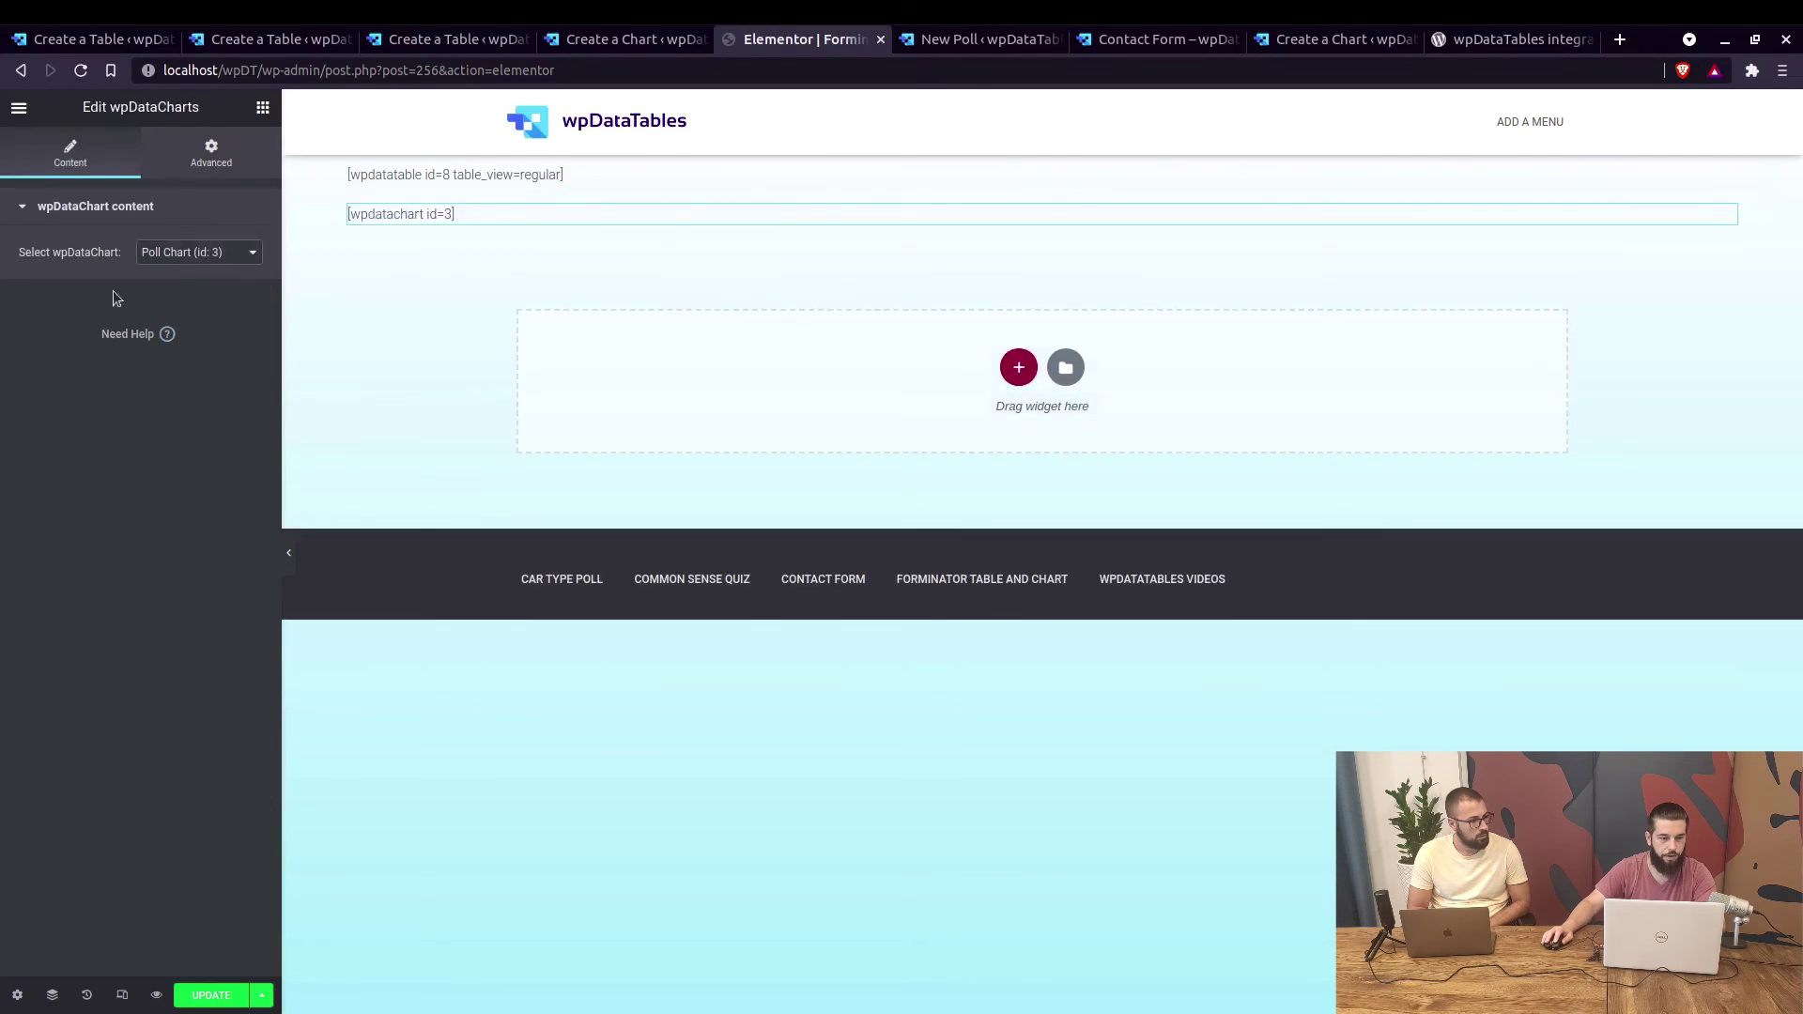
Set the table widget to Poll table (id: 9) and update the page.
left_click(432, 176)
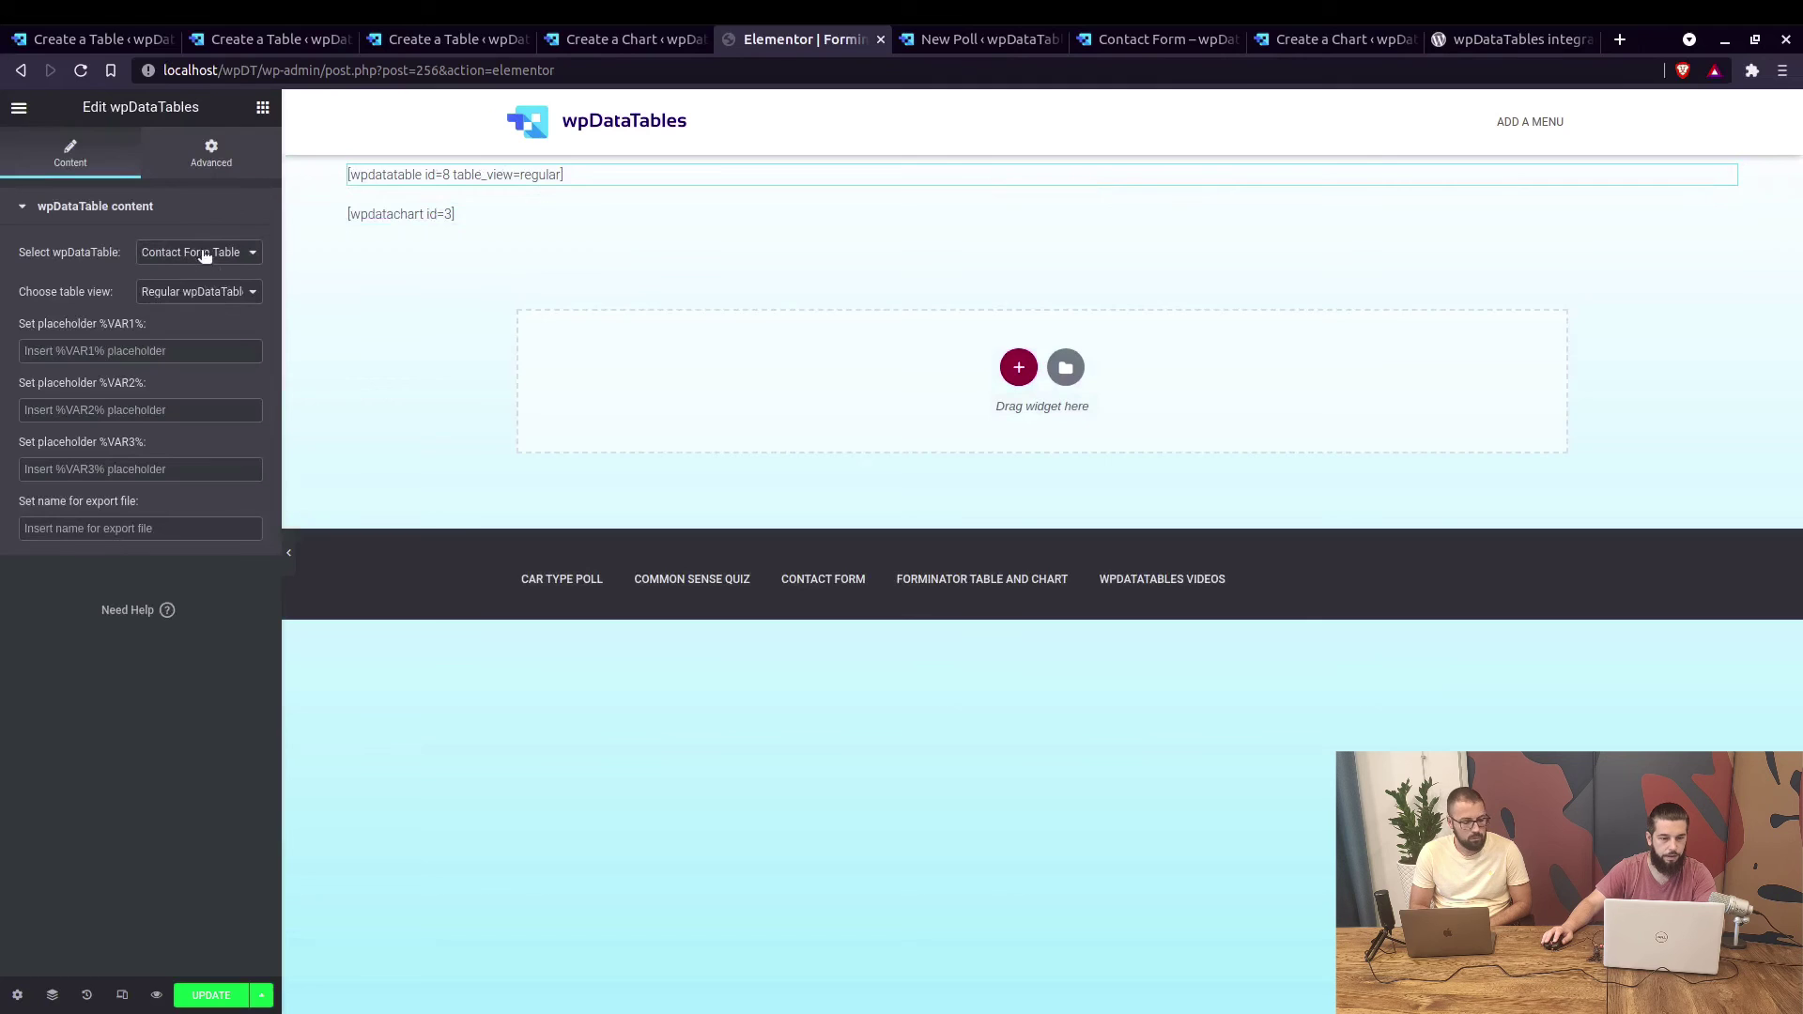
left_click(205, 286)
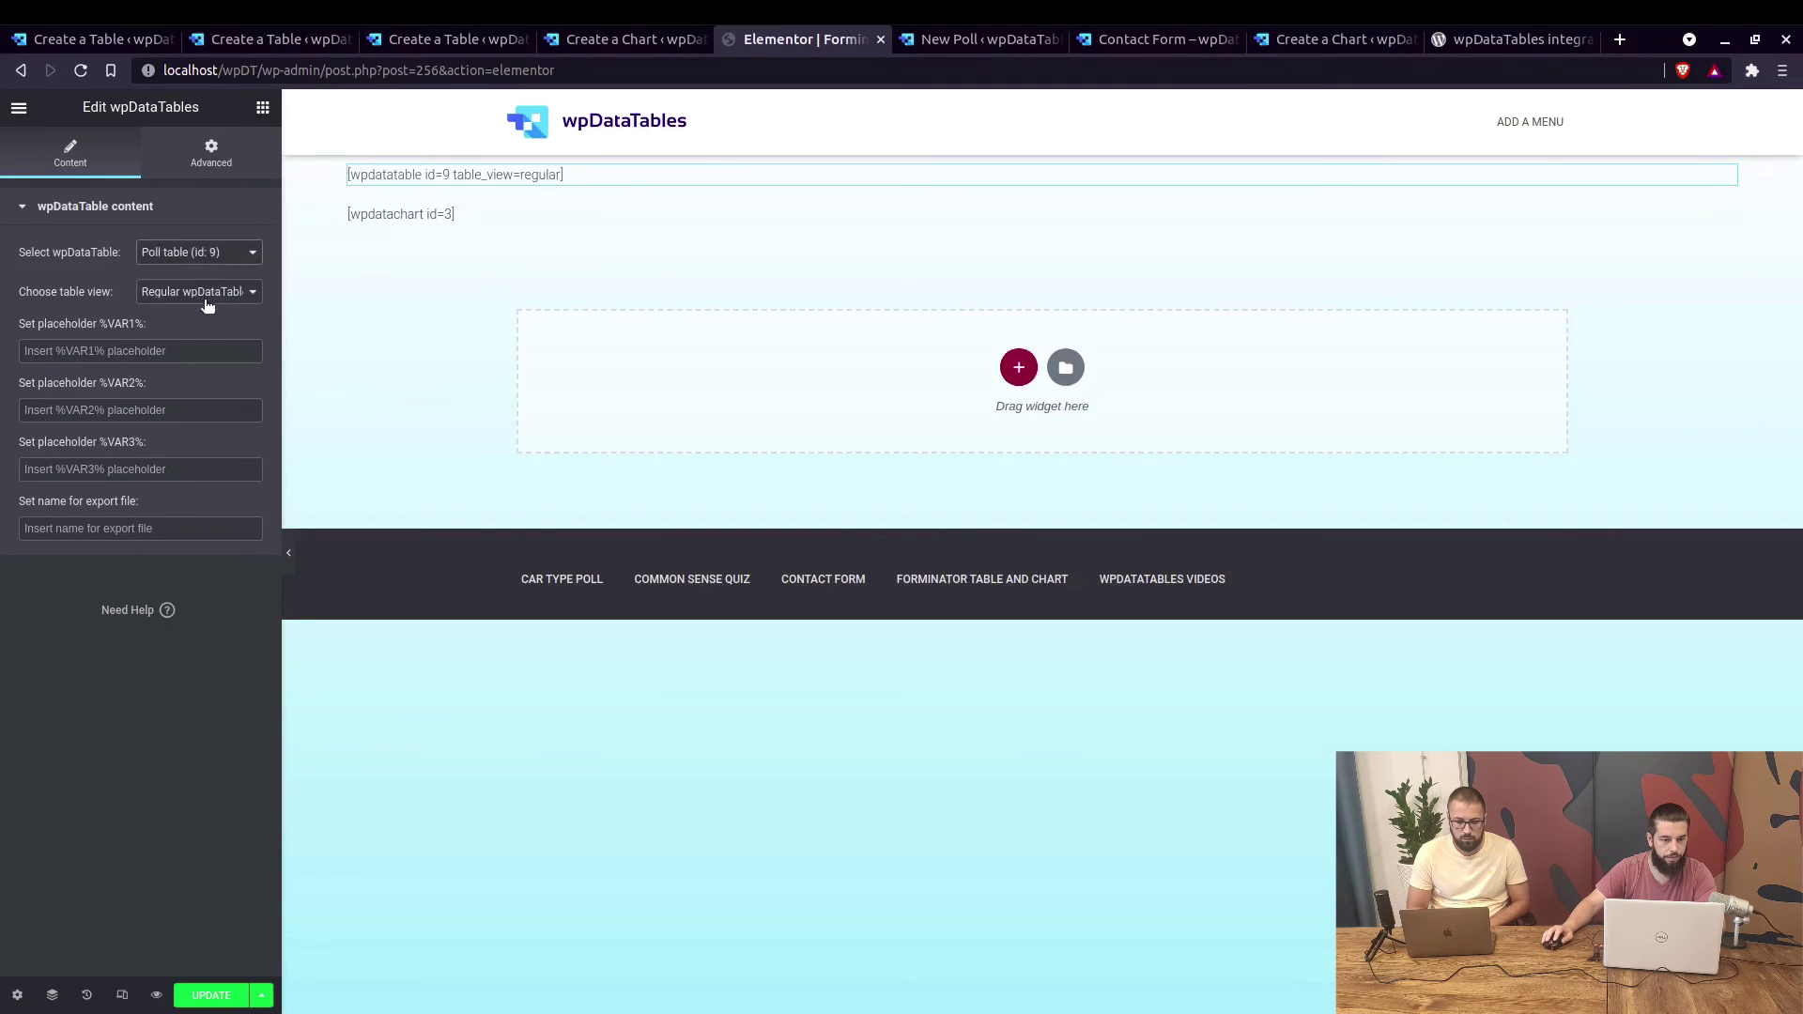
left_click(210, 994)
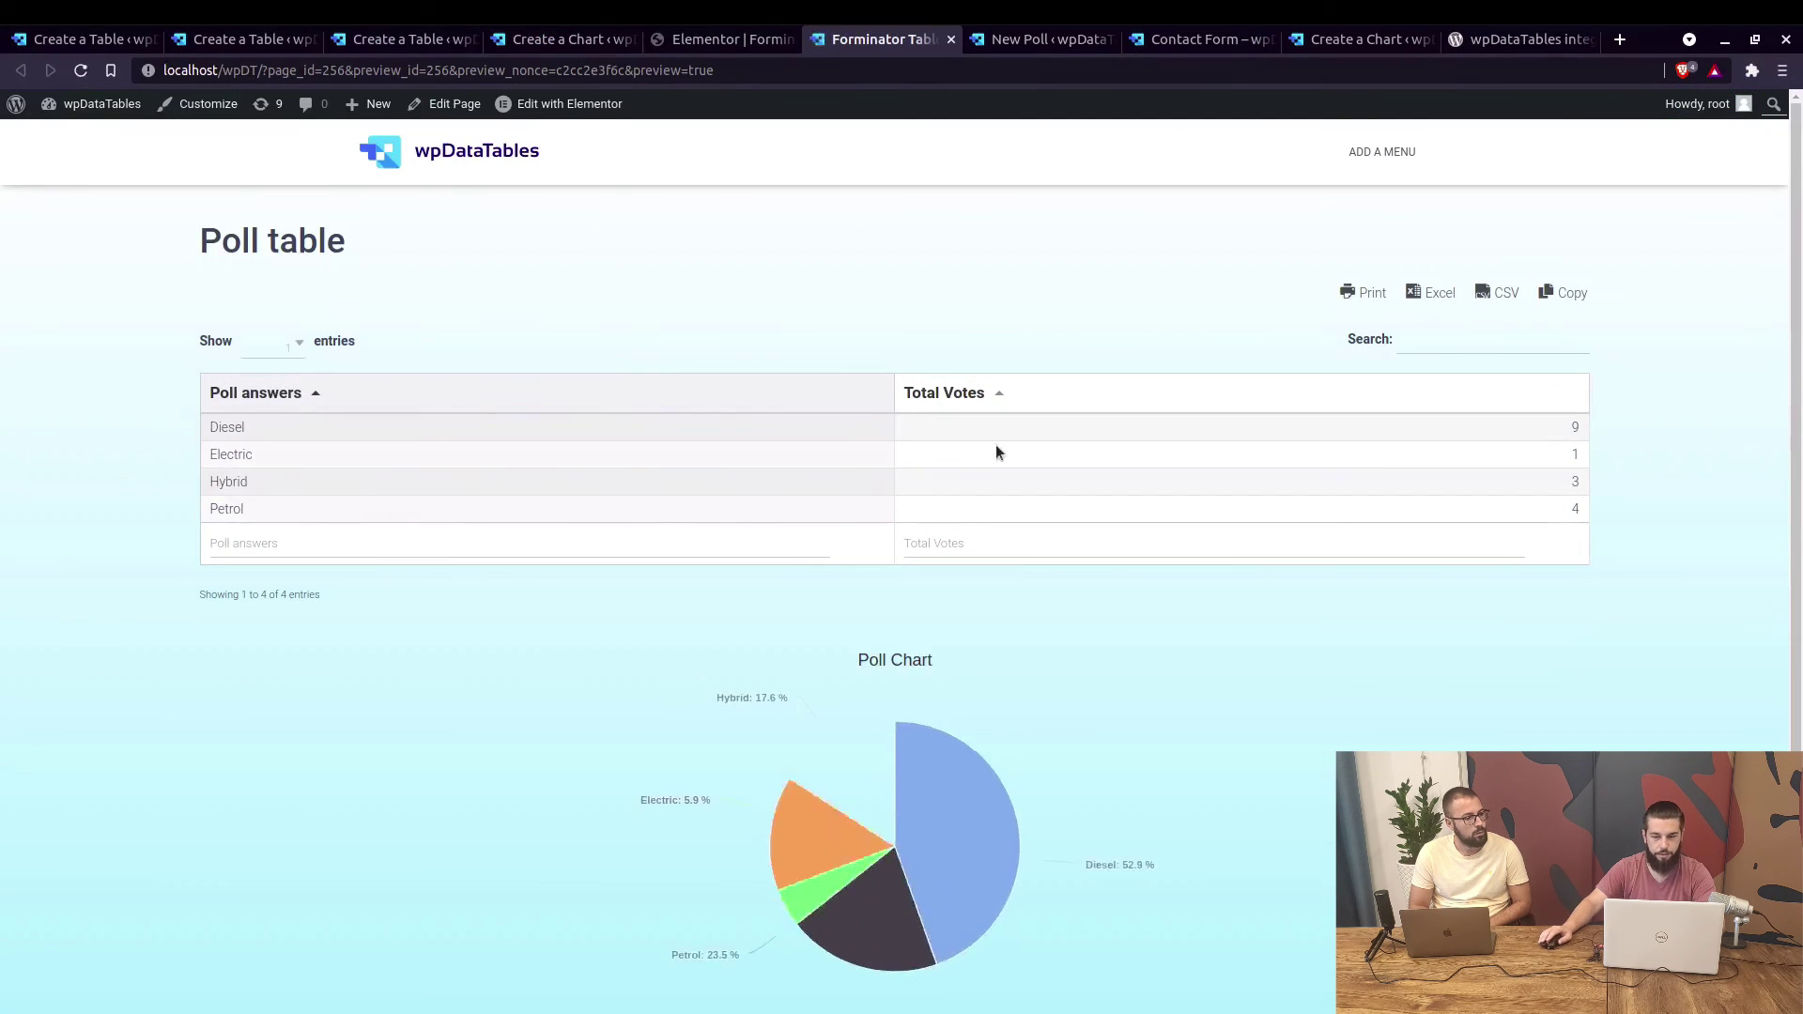
Scroll the preview to check the Poll table (Diesel 9, Petrol 4, Hybrid 3, Electric 1) and pie chart.
scroll(1496, 434, "down", 1)
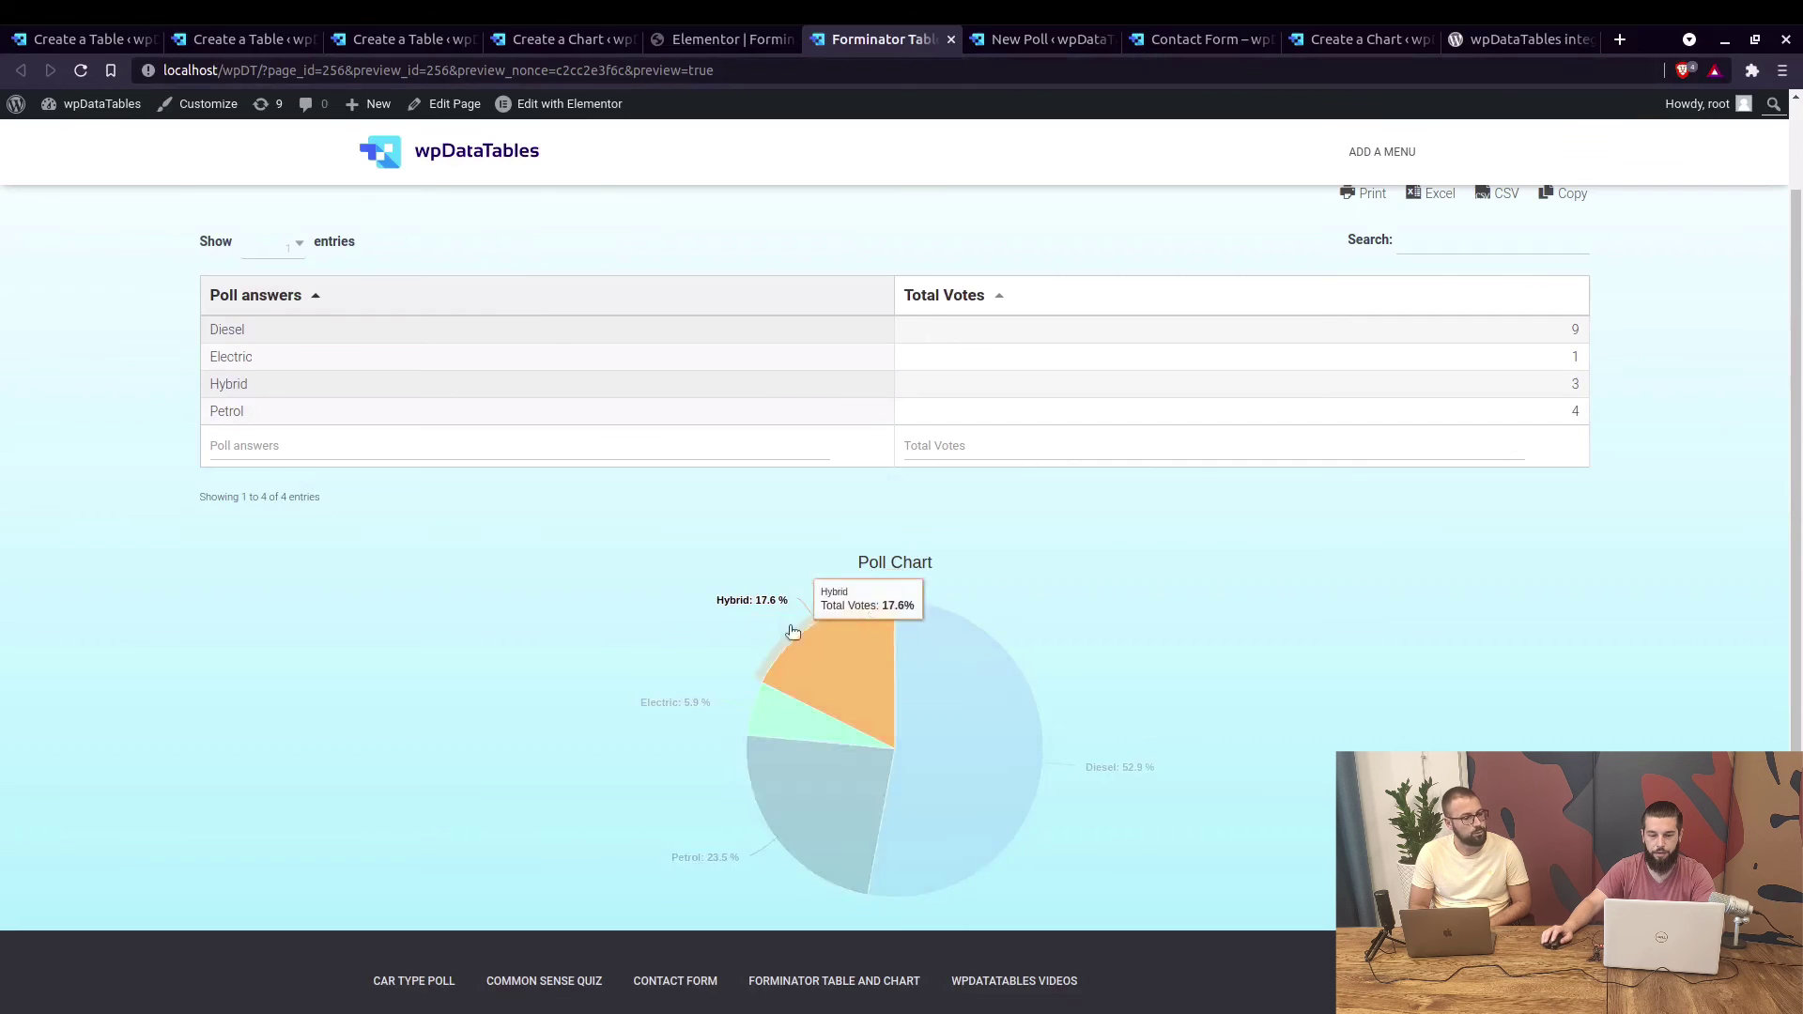
scroll(1164, 591, "up", 1)
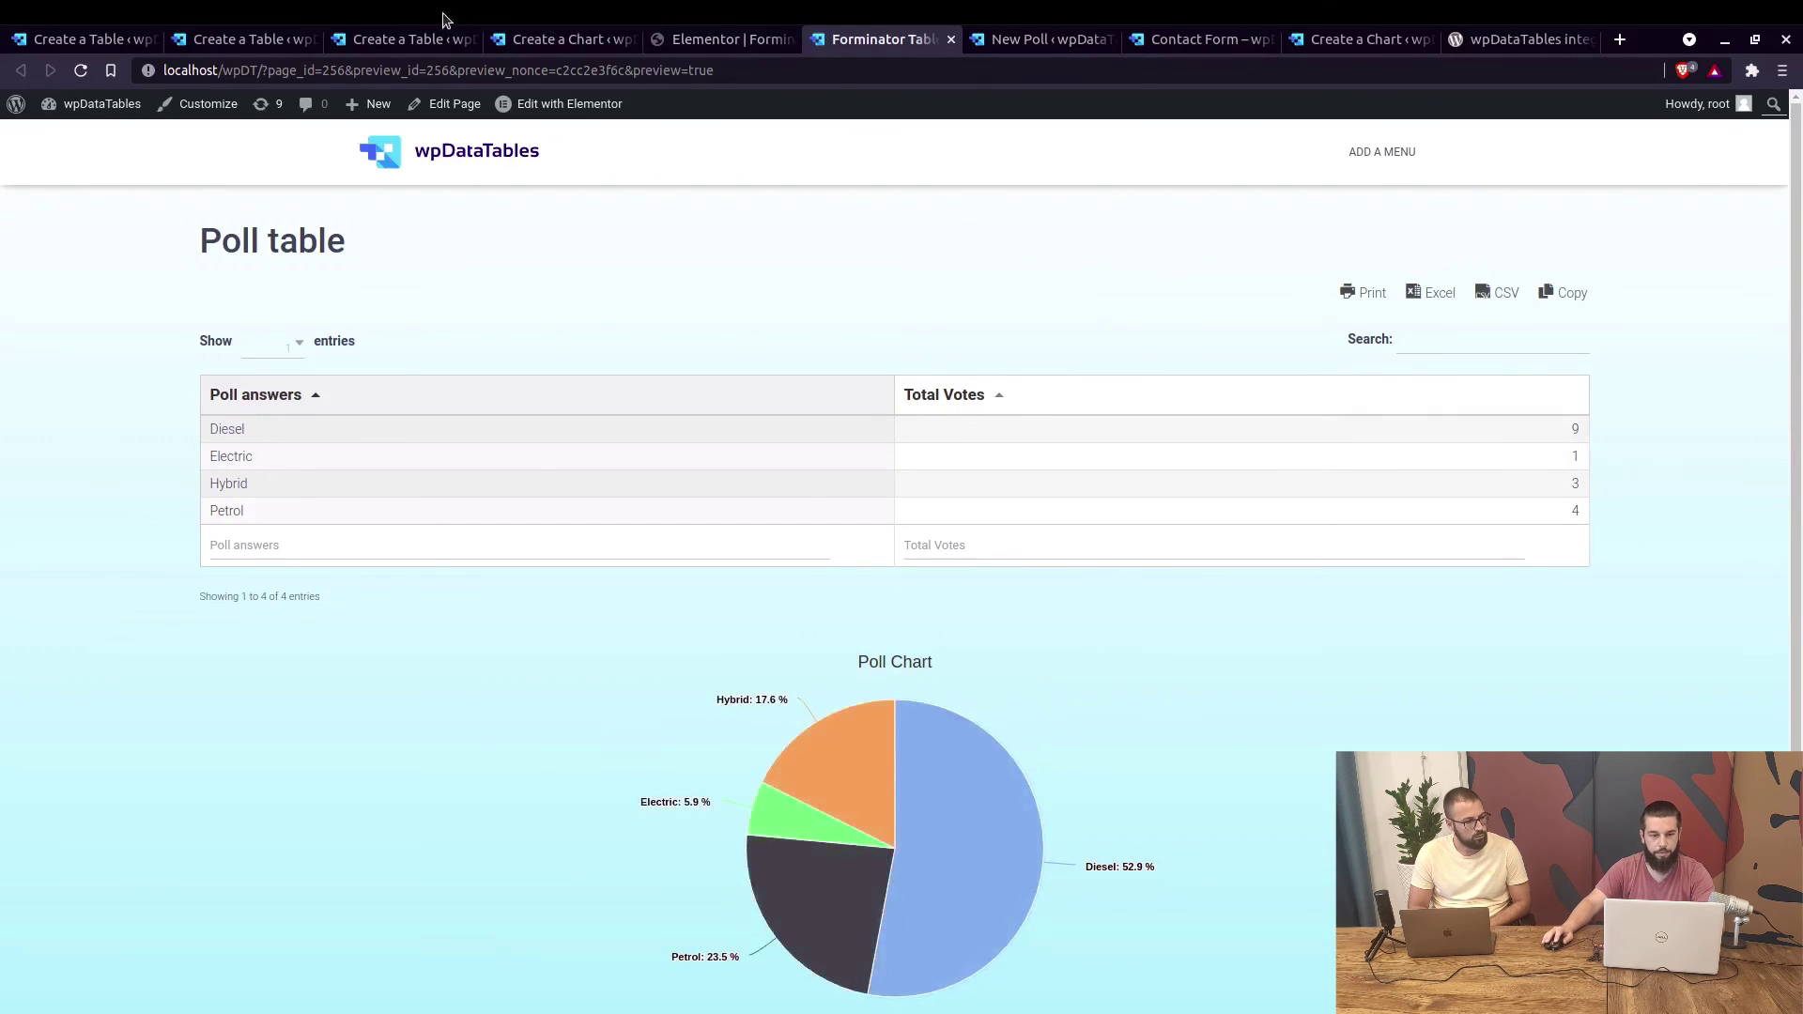
Confirm 'Follow table filtering' is on in the Poll Chart's data range, then return to the Poll table page.
left_click(507, 43)
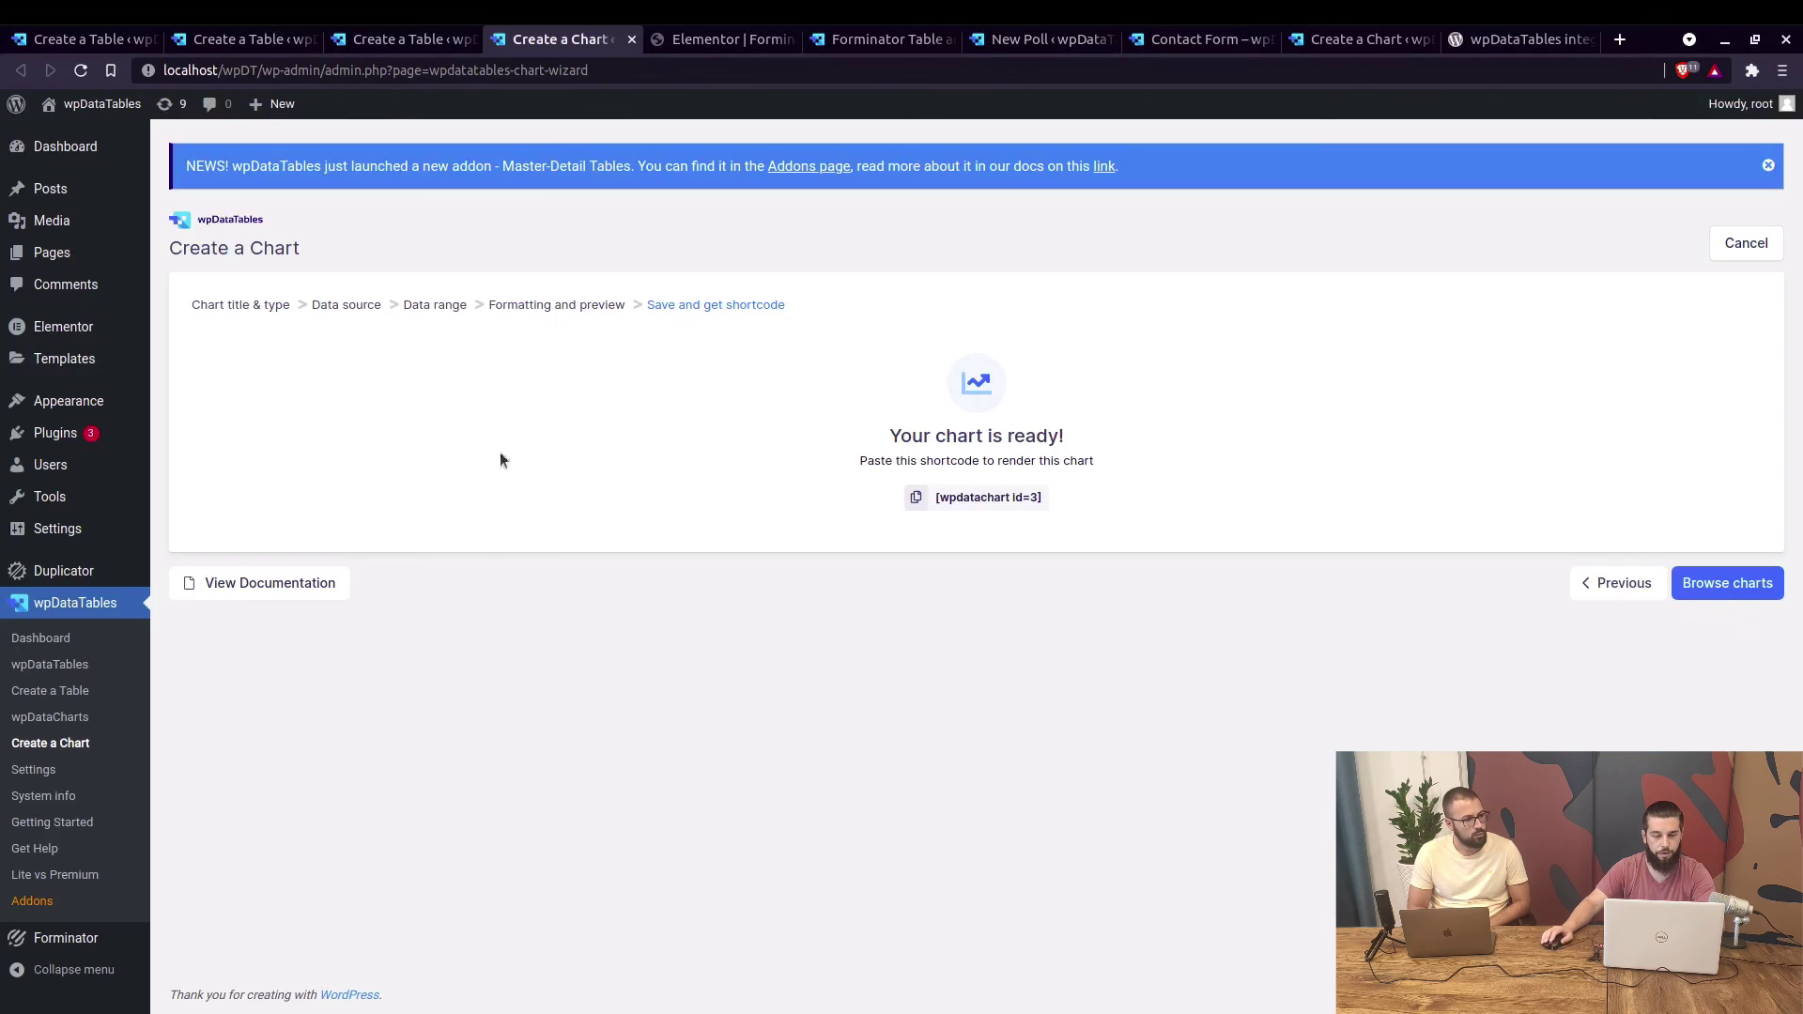
left_click(1595, 585)
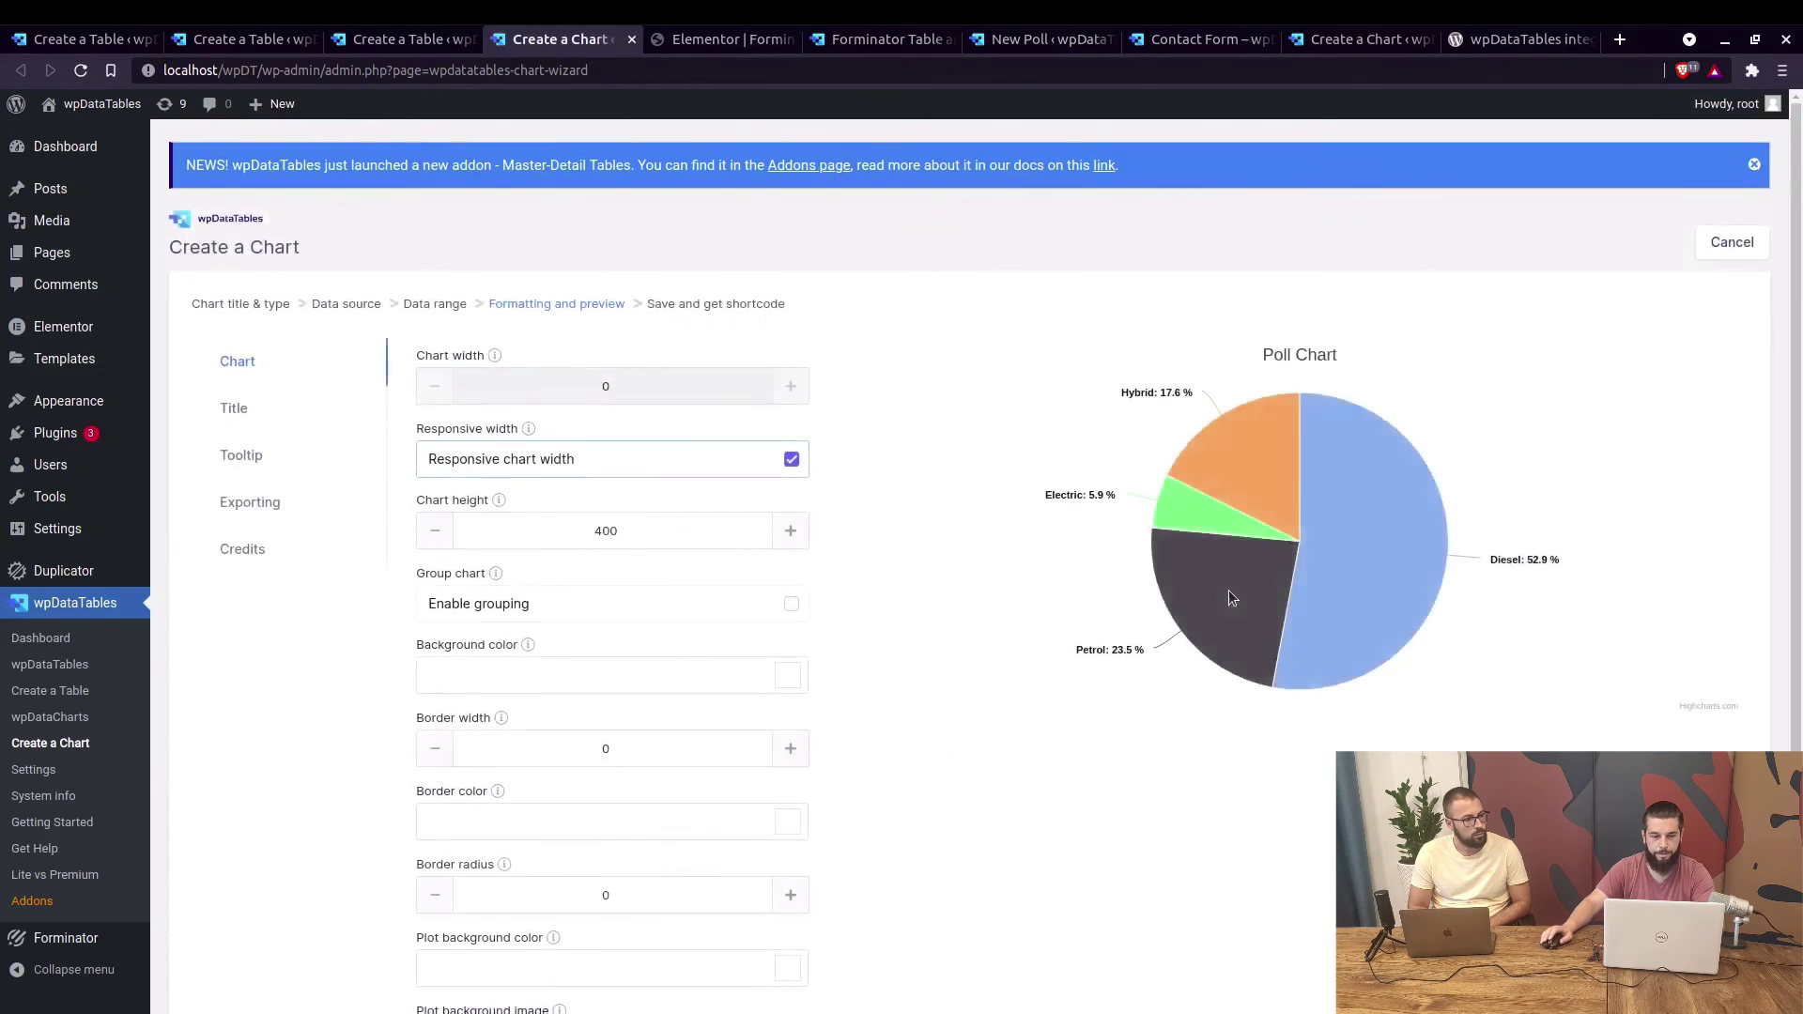
scroll(977, 564, "down", 3)
left_click(1652, 849)
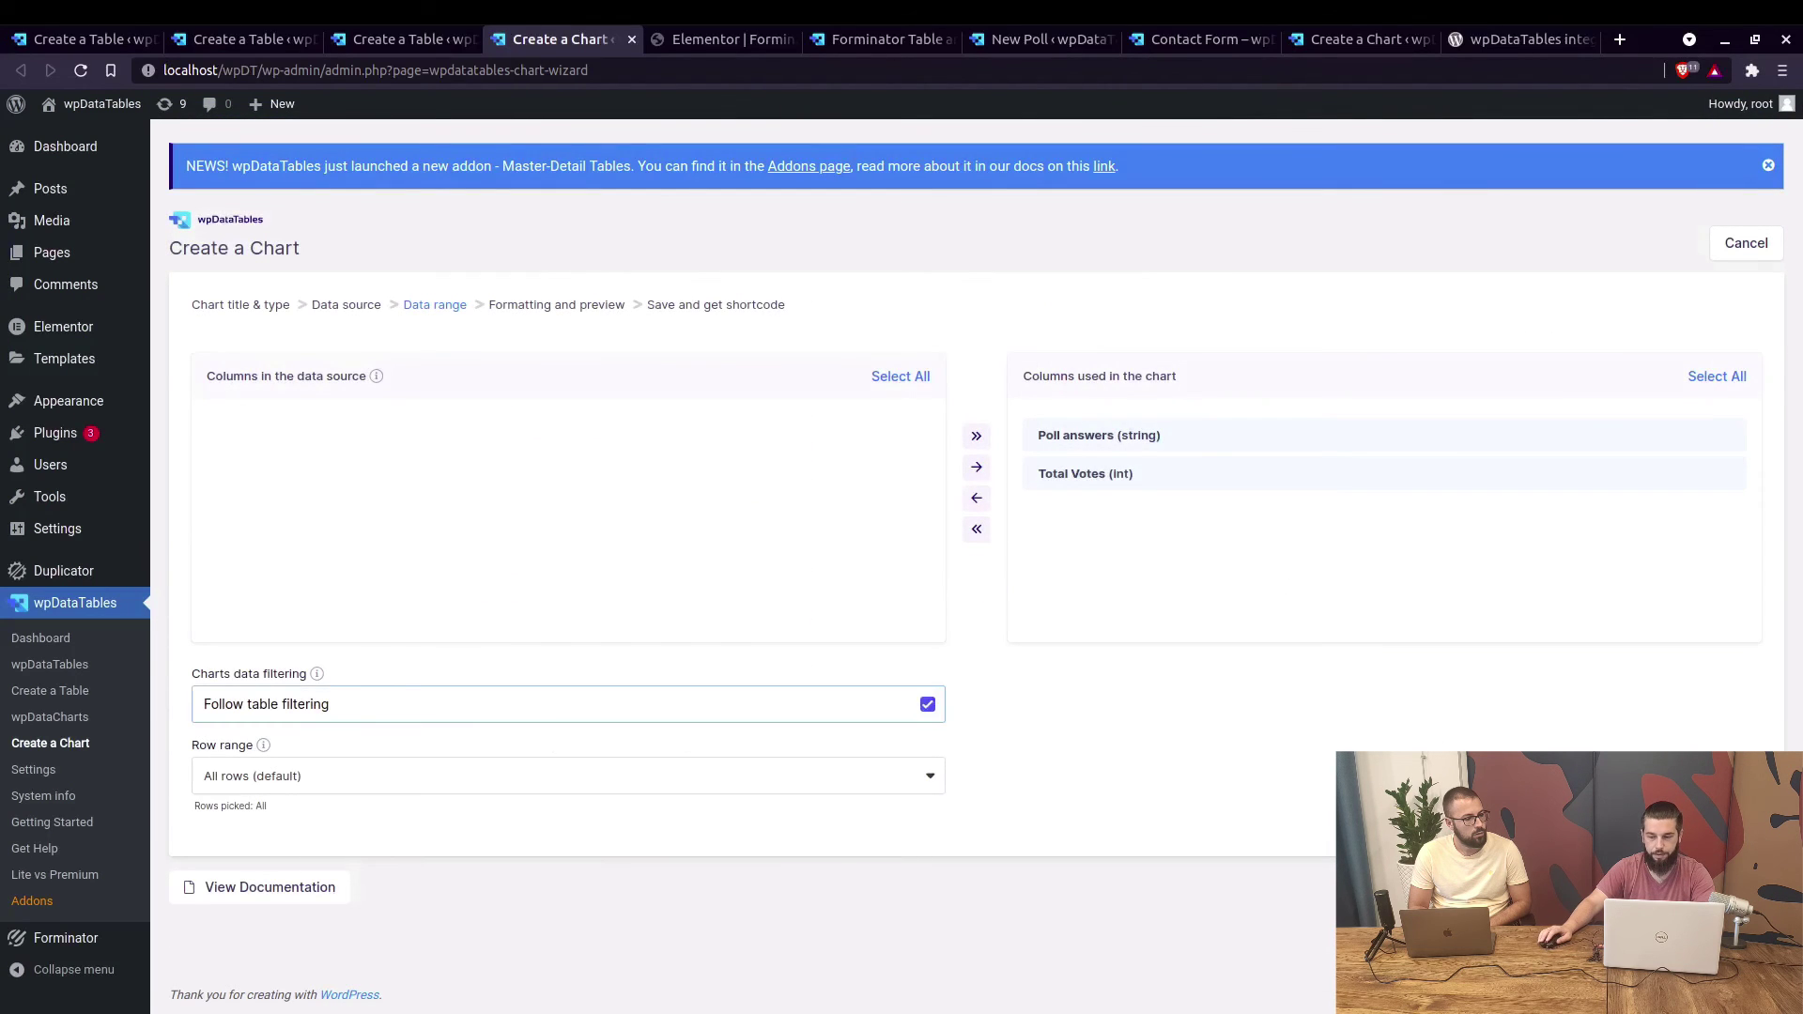
left_click(1727, 824)
scroll(976, 563, "down", 3)
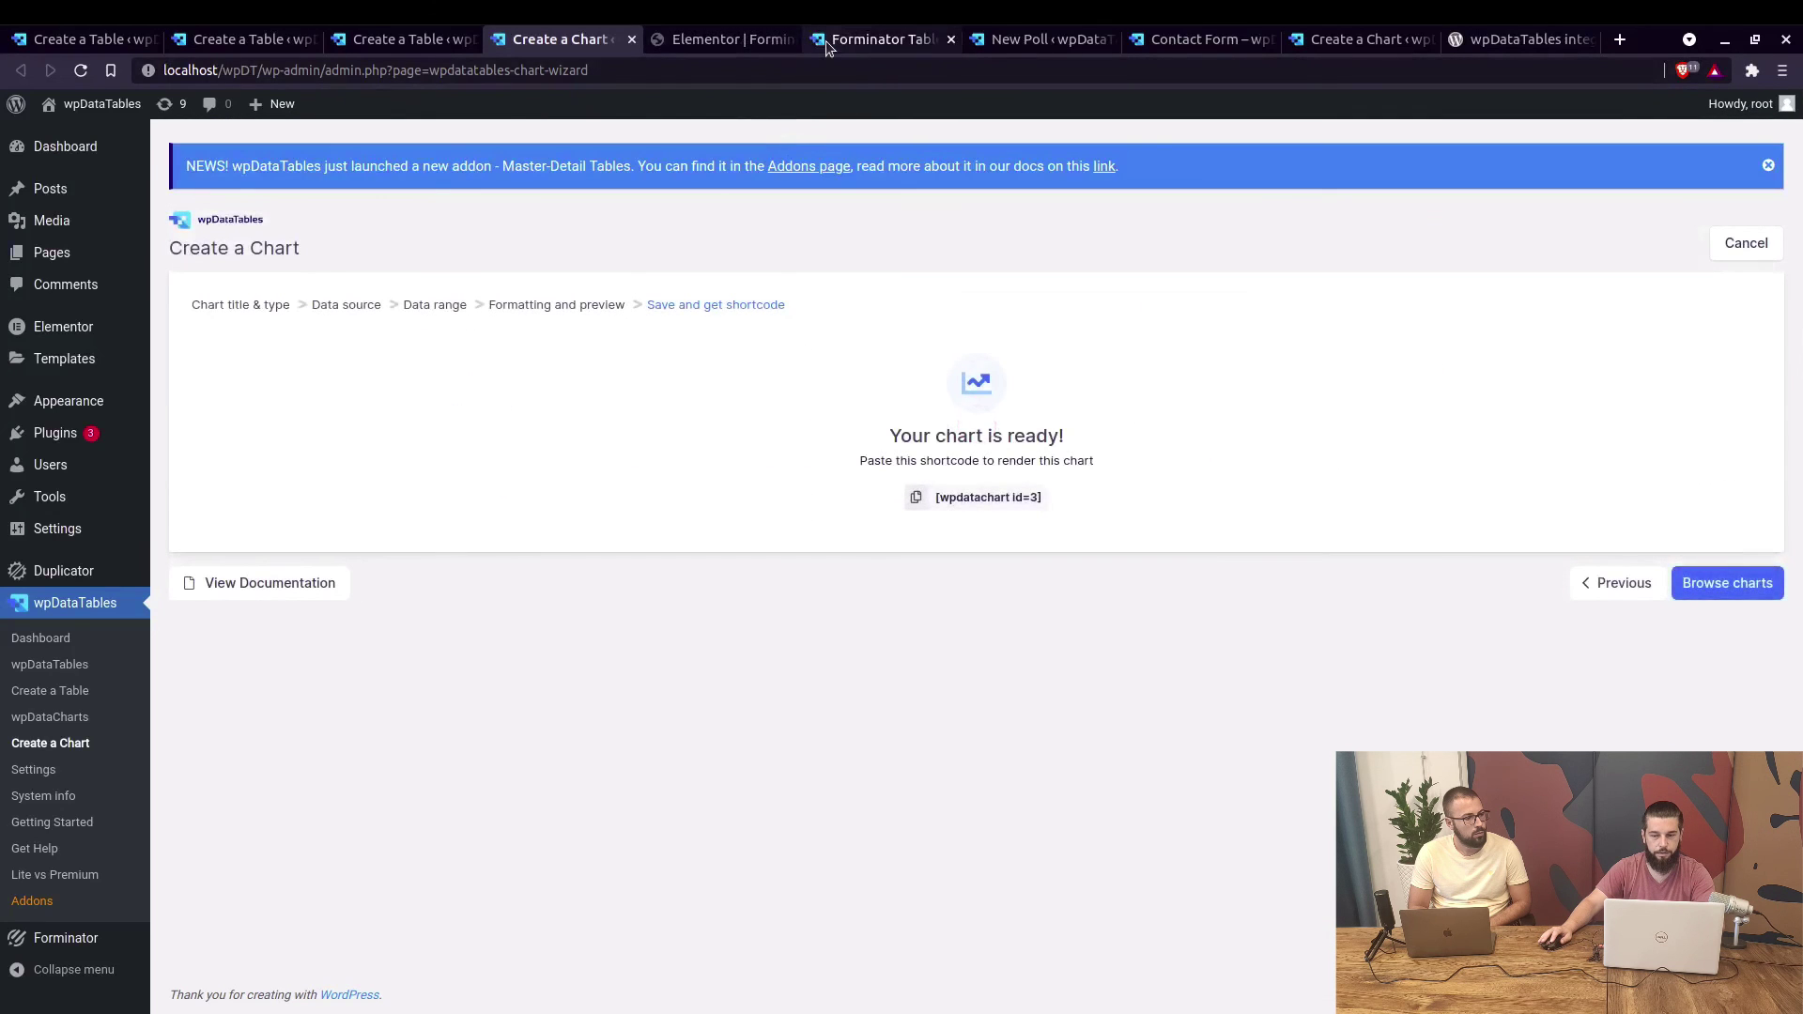
left_click(826, 41)
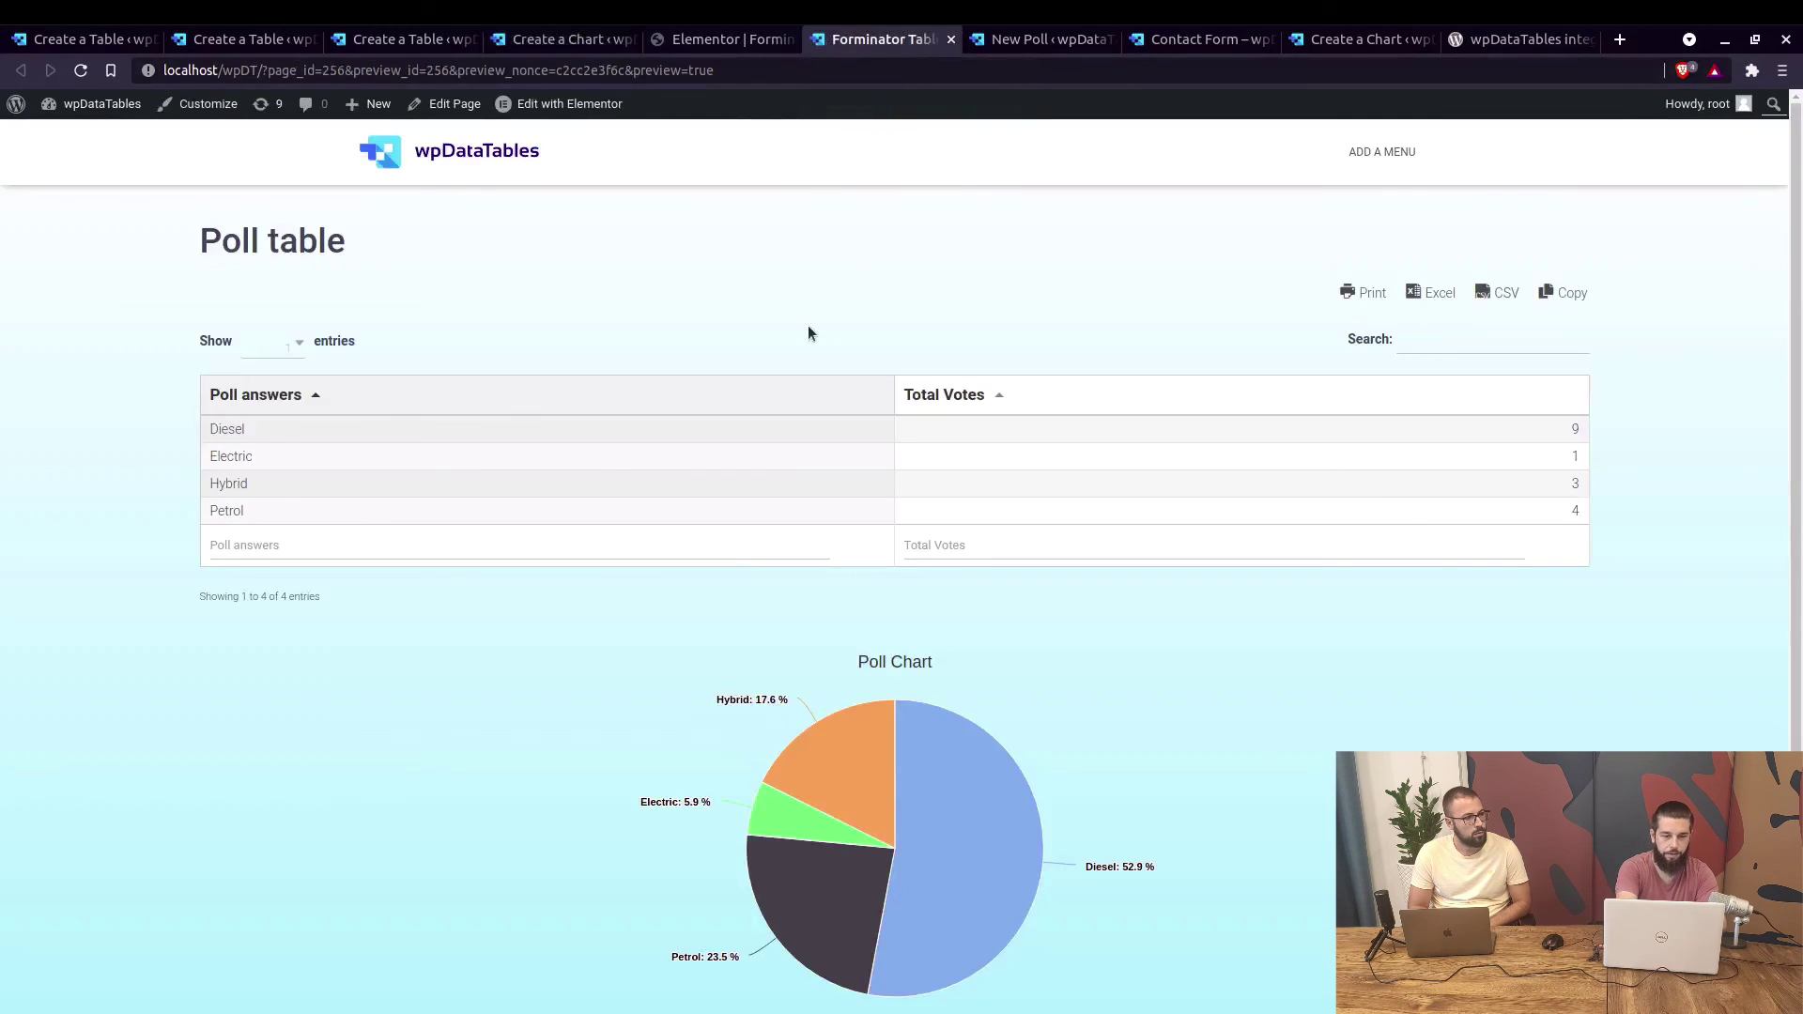
Reload the page and filter the Poll answers column by 'Diesel' so the chart shows Diesel at 100%.
key("F5")
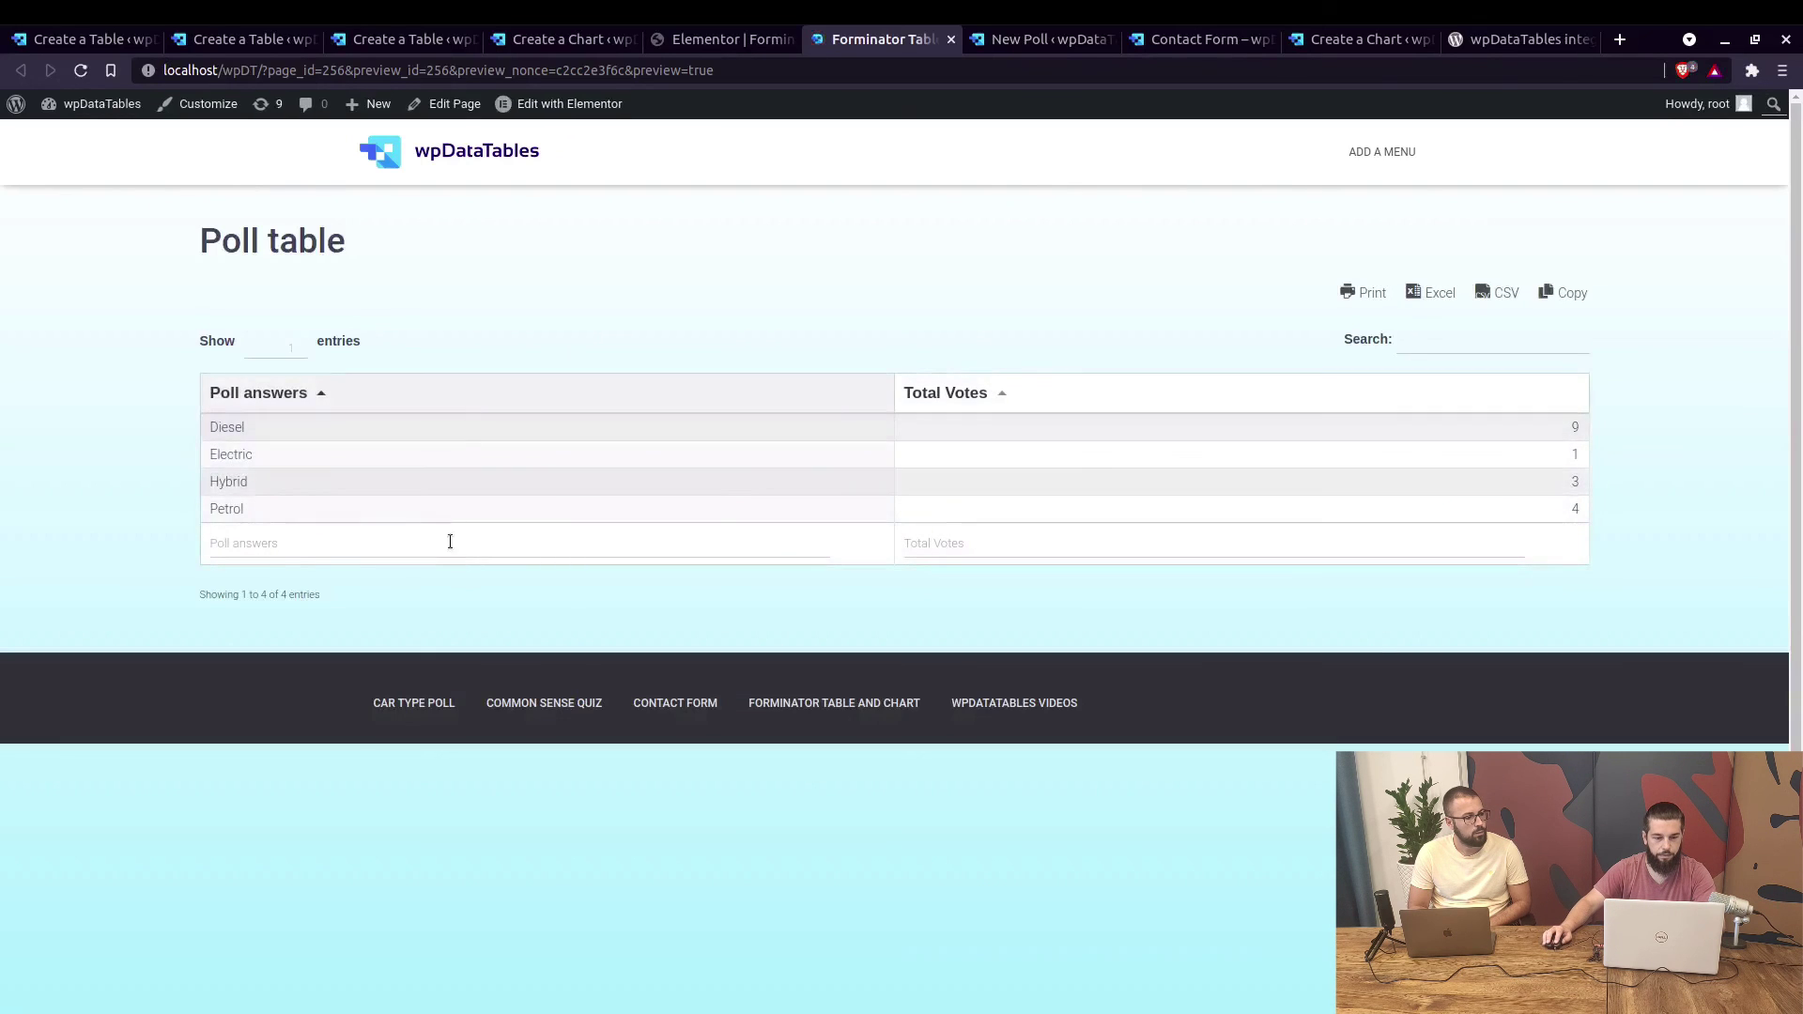
left_click(513, 533)
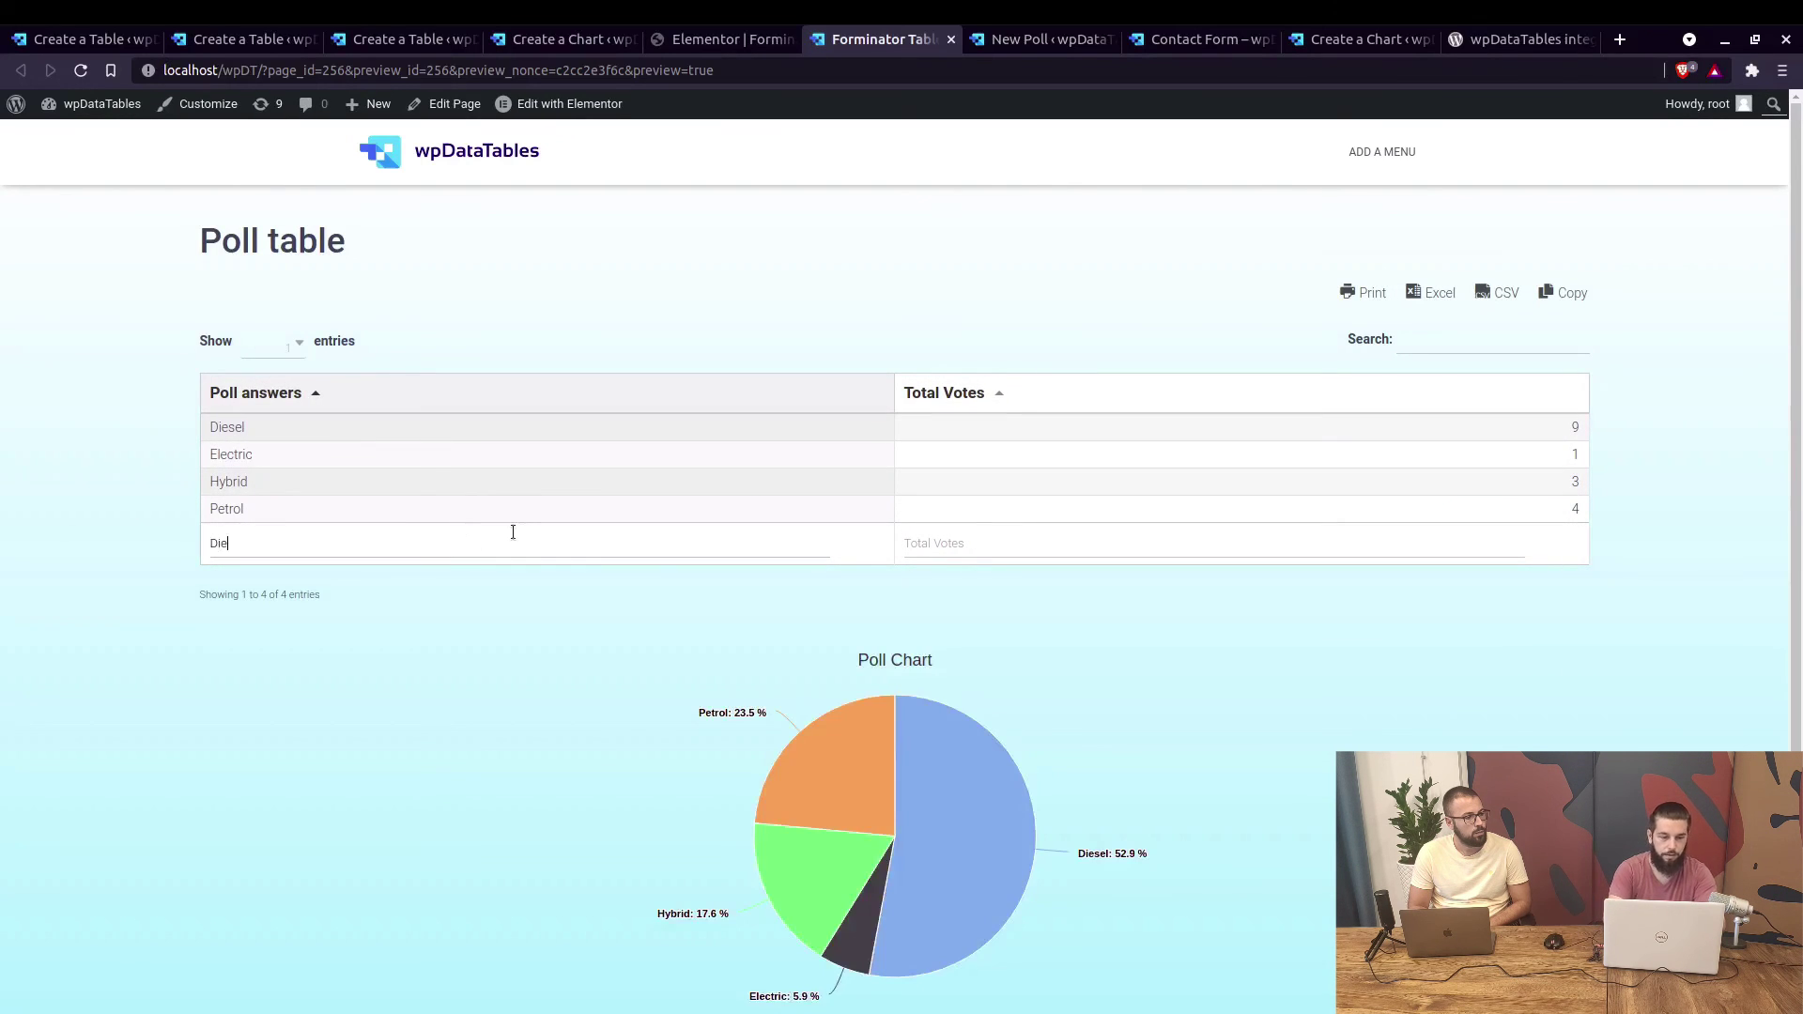
mouse_move(990, 752)
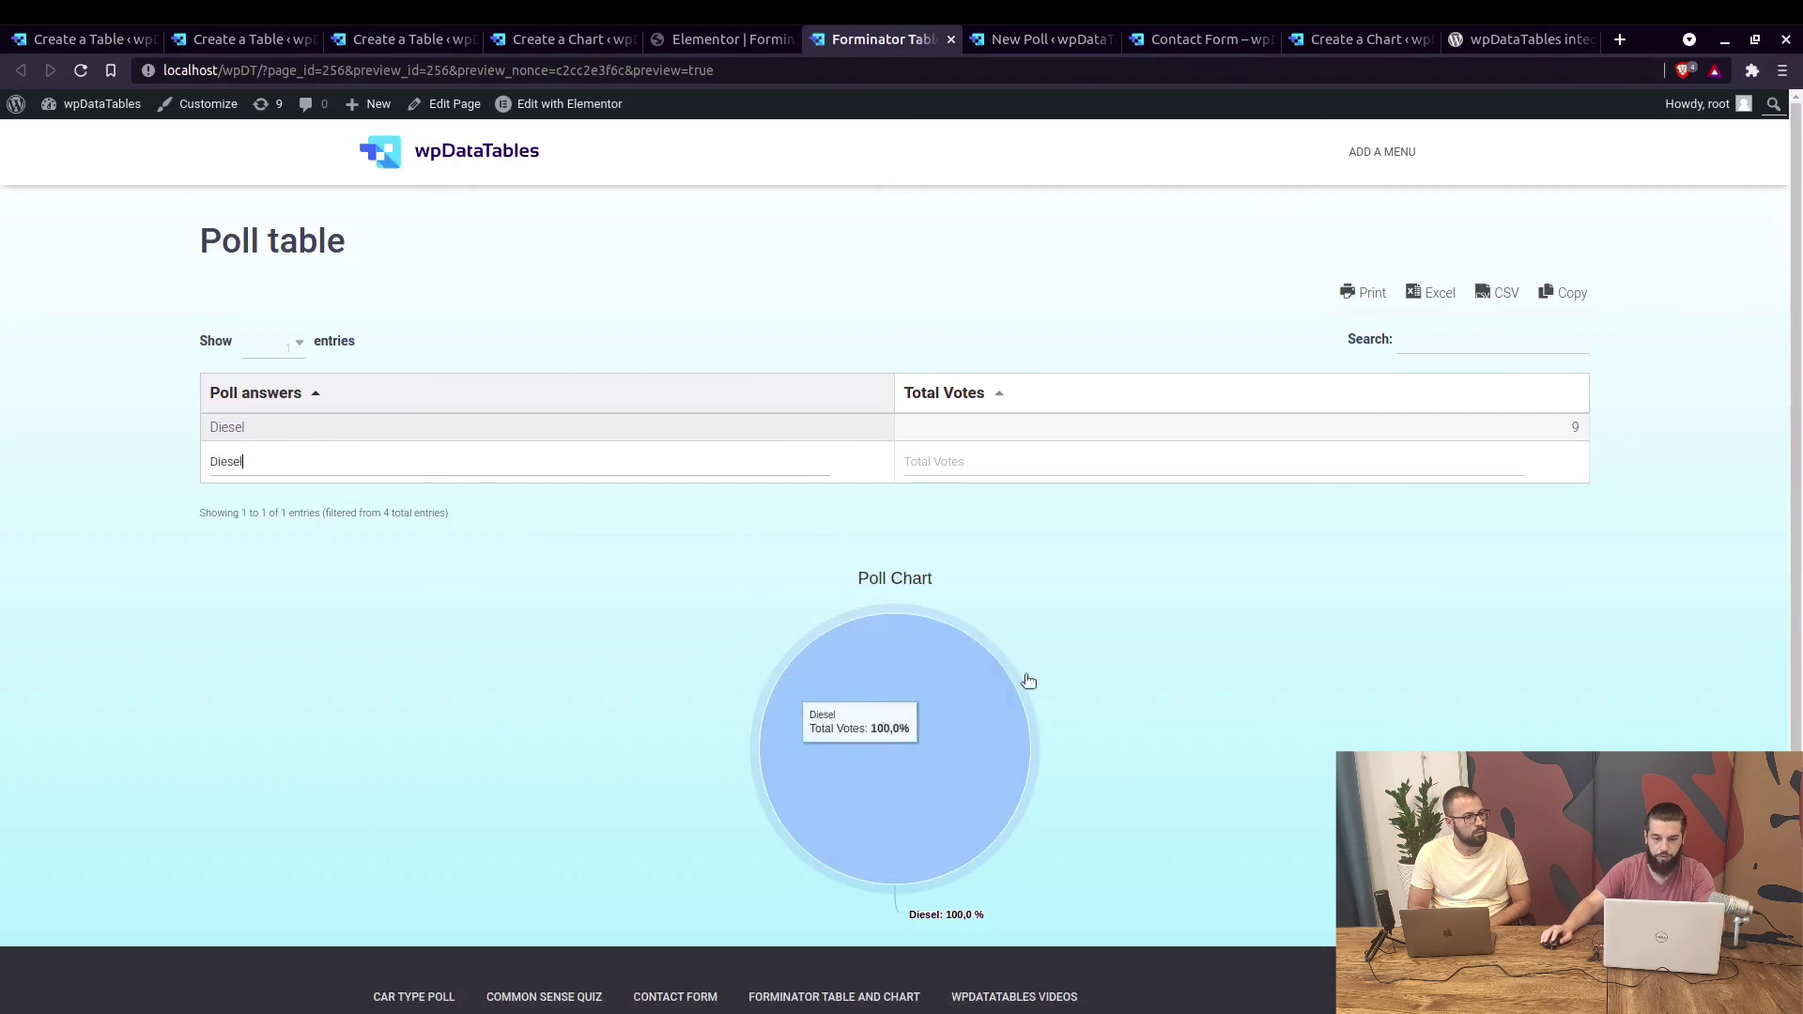